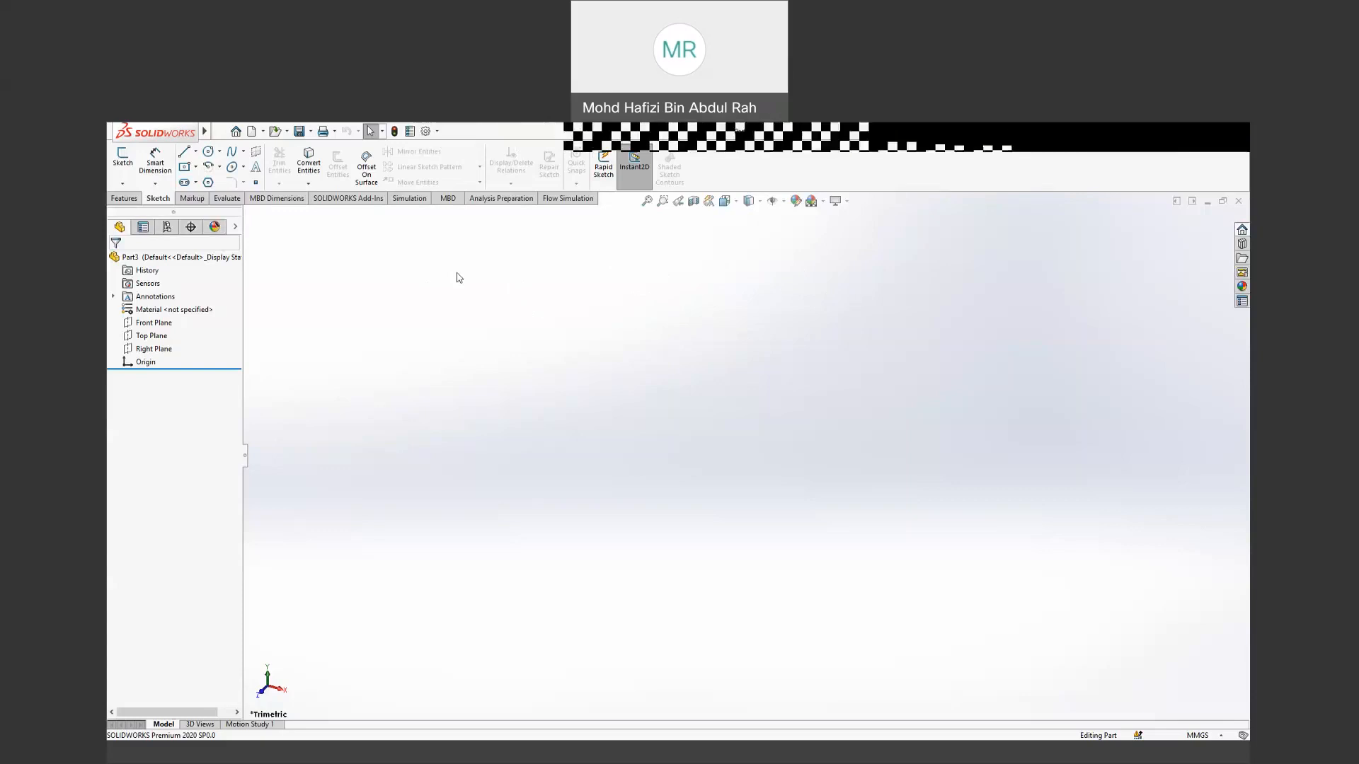
Step: Create a new part and start a sketch on the Front Plane
{"action": "left_click", "coordinate": [235, 132]}
{"action": "left_click", "coordinate": [416, 304]}
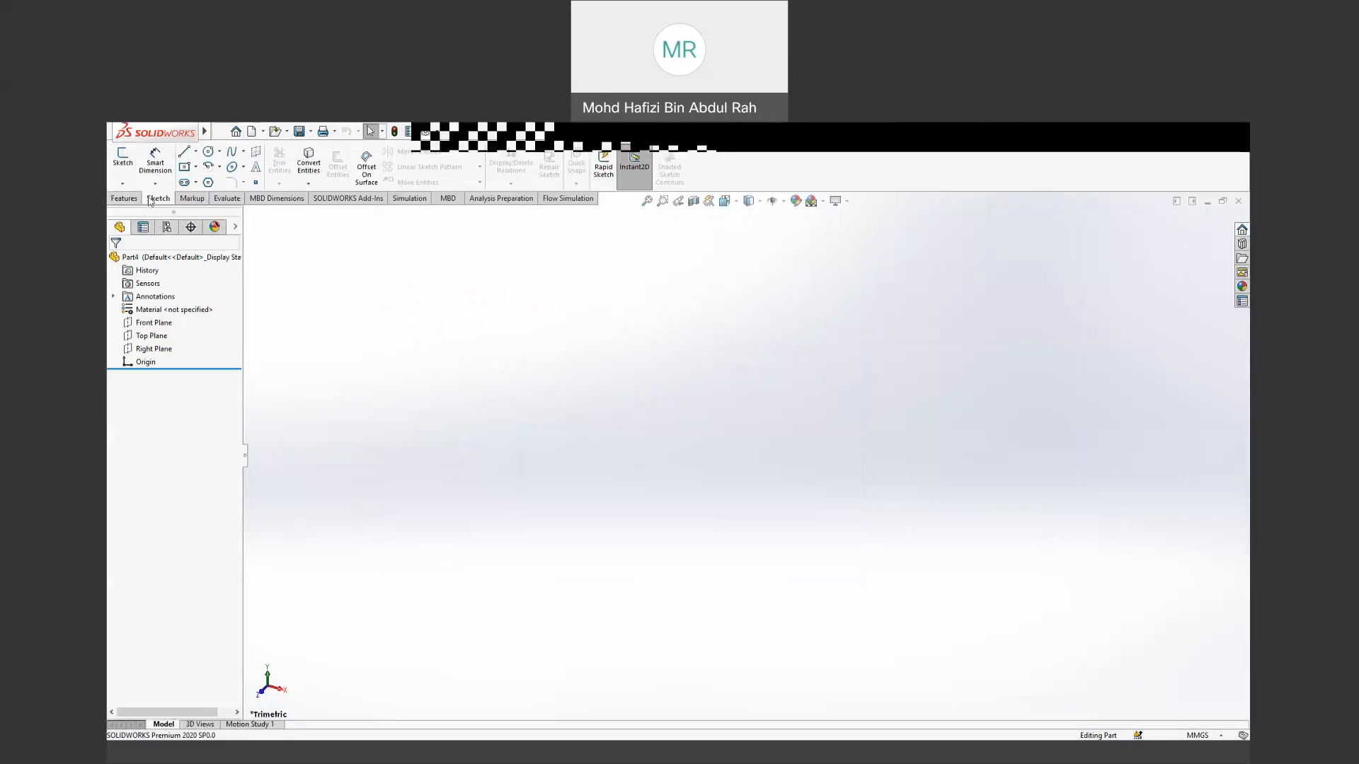
{"action": "left_click", "coordinate": [126, 171]}
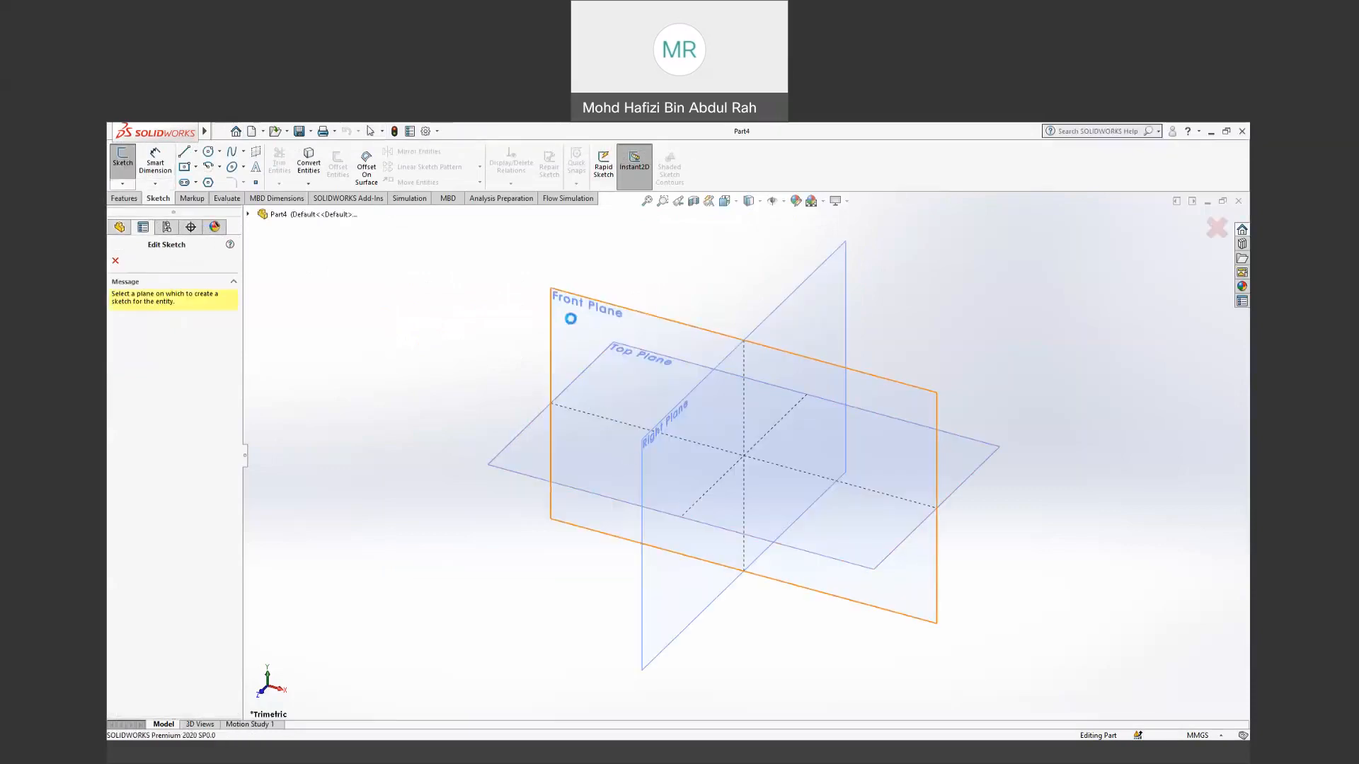
{"action": "left_click", "coordinate": [573, 324]}
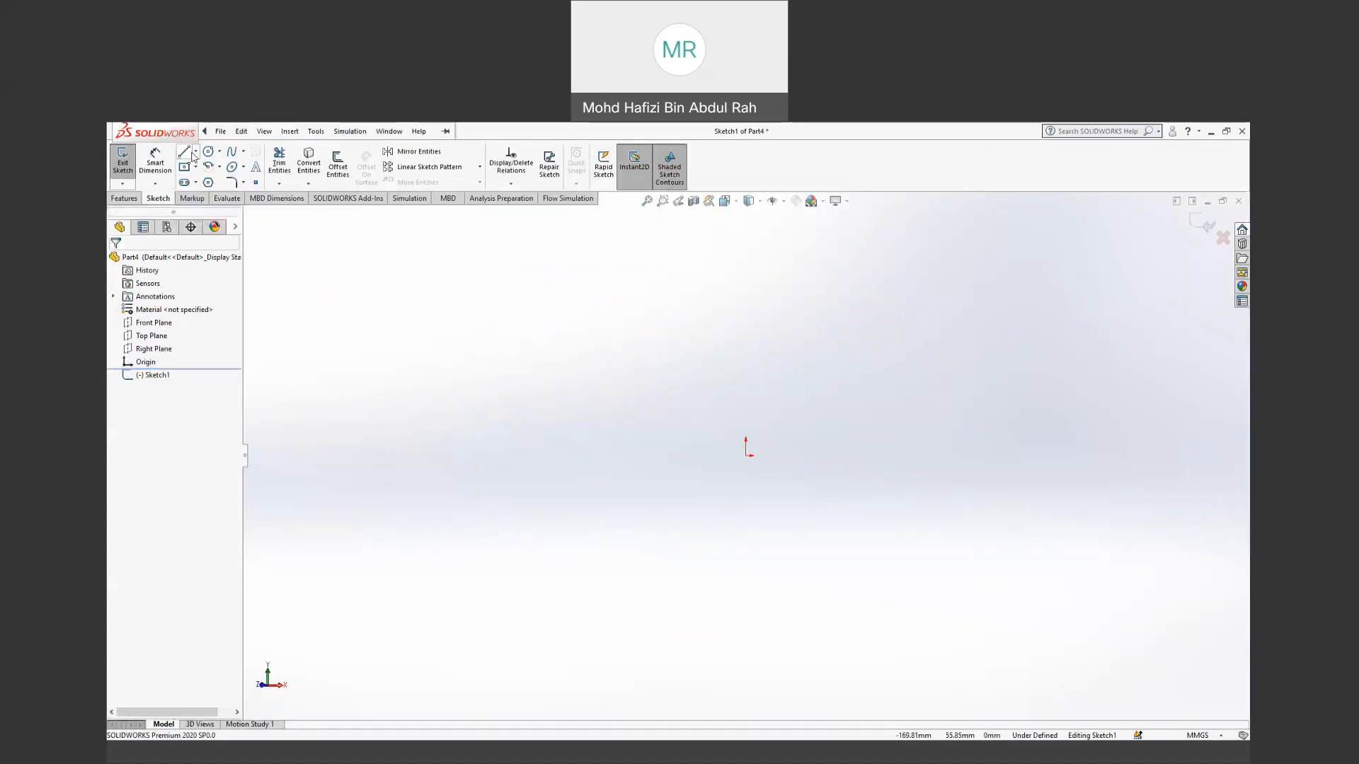
Step: Sketch a closed T-shaped line profile from the origin, with a head about 25 by 65 mm and a sideways stem about 24 mm thick
{"action": "left_click", "coordinate": [189, 154]}
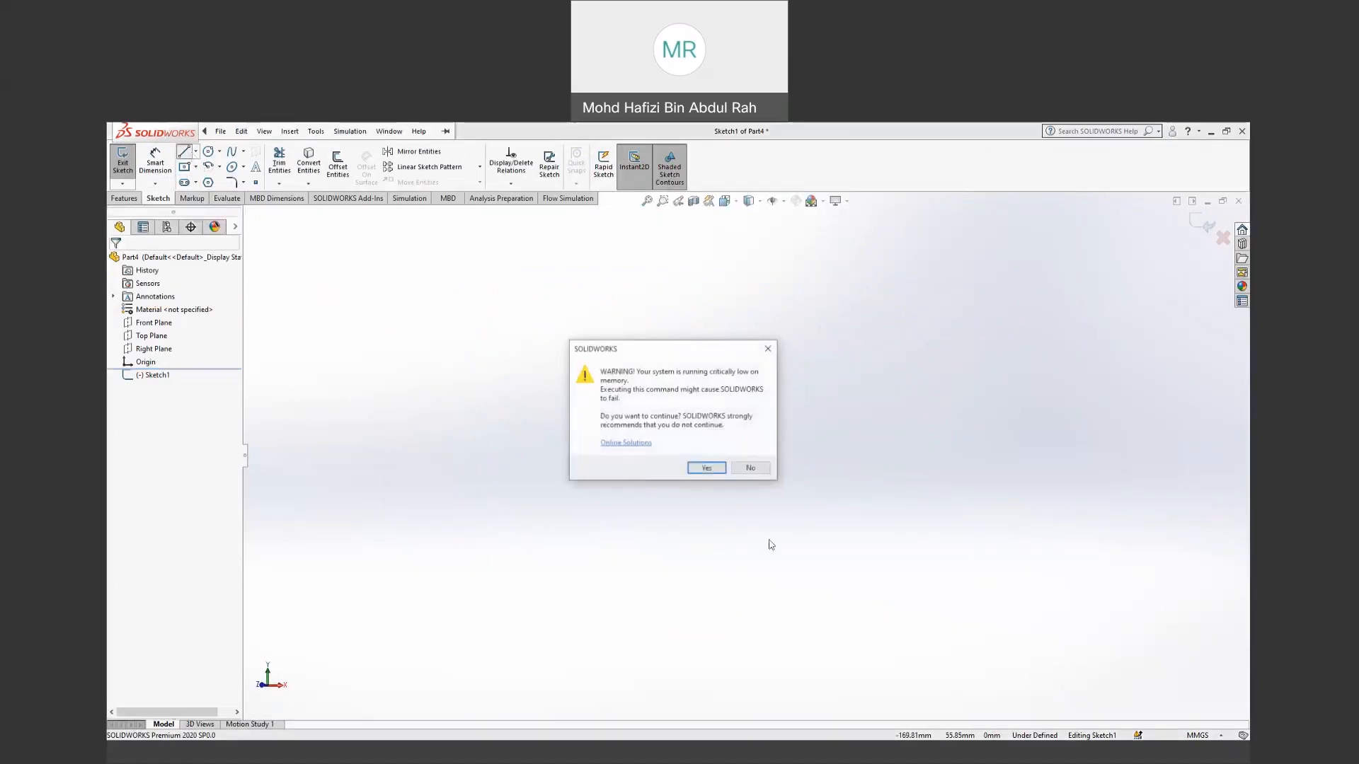
{"action": "left_click", "coordinate": [704, 468]}
{"action": "left_click", "coordinate": [748, 457]}
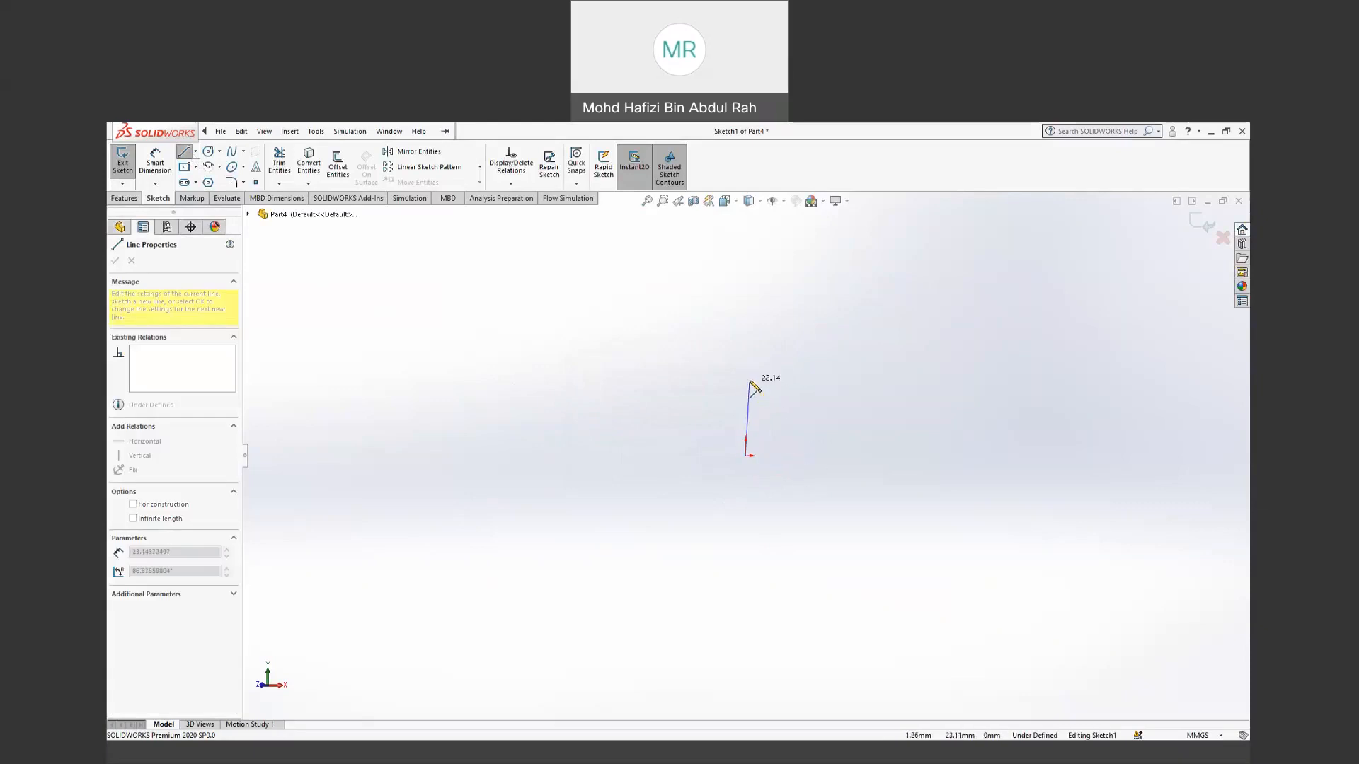
{"action": "left_click", "coordinate": [745, 378]}
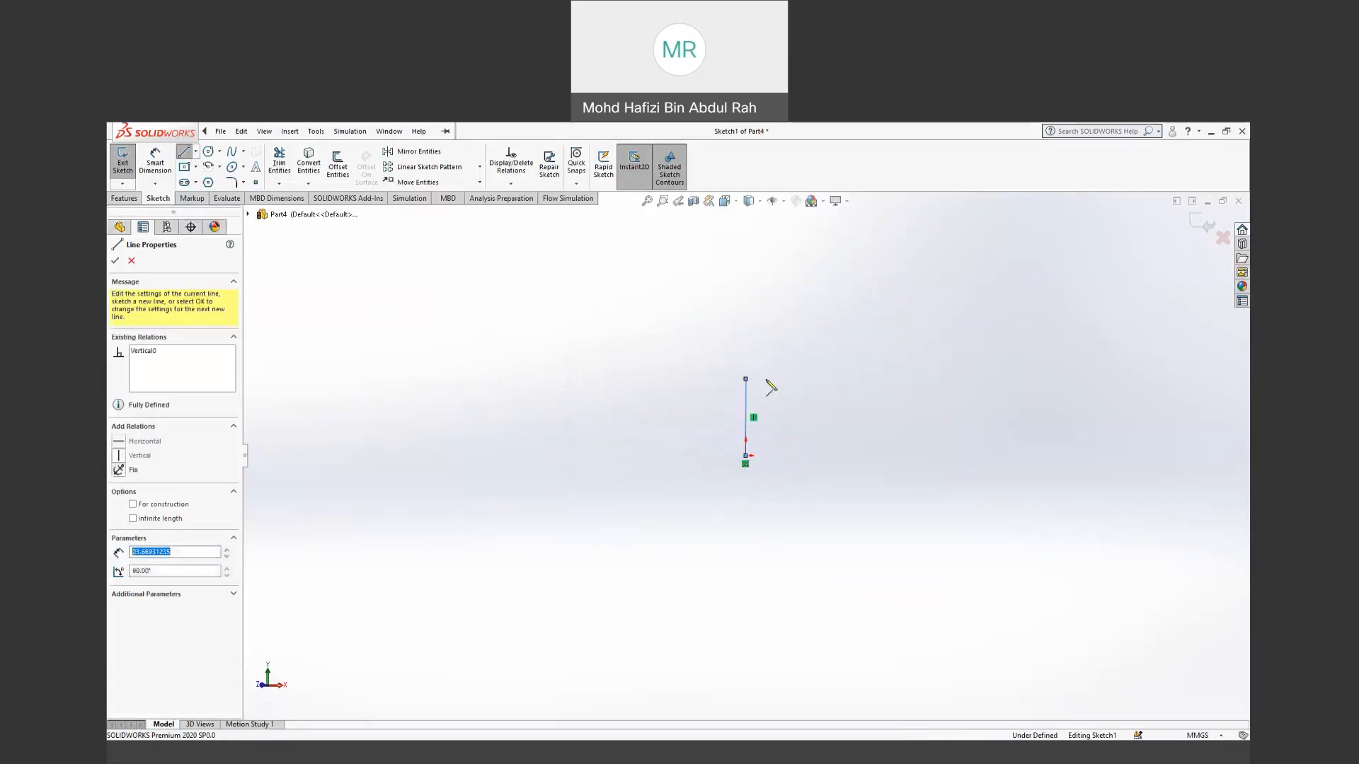
{"action": "left_click", "coordinate": [819, 378]}
{"action": "left_click", "coordinate": [817, 590]}
{"action": "left_click", "coordinate": [744, 591]}
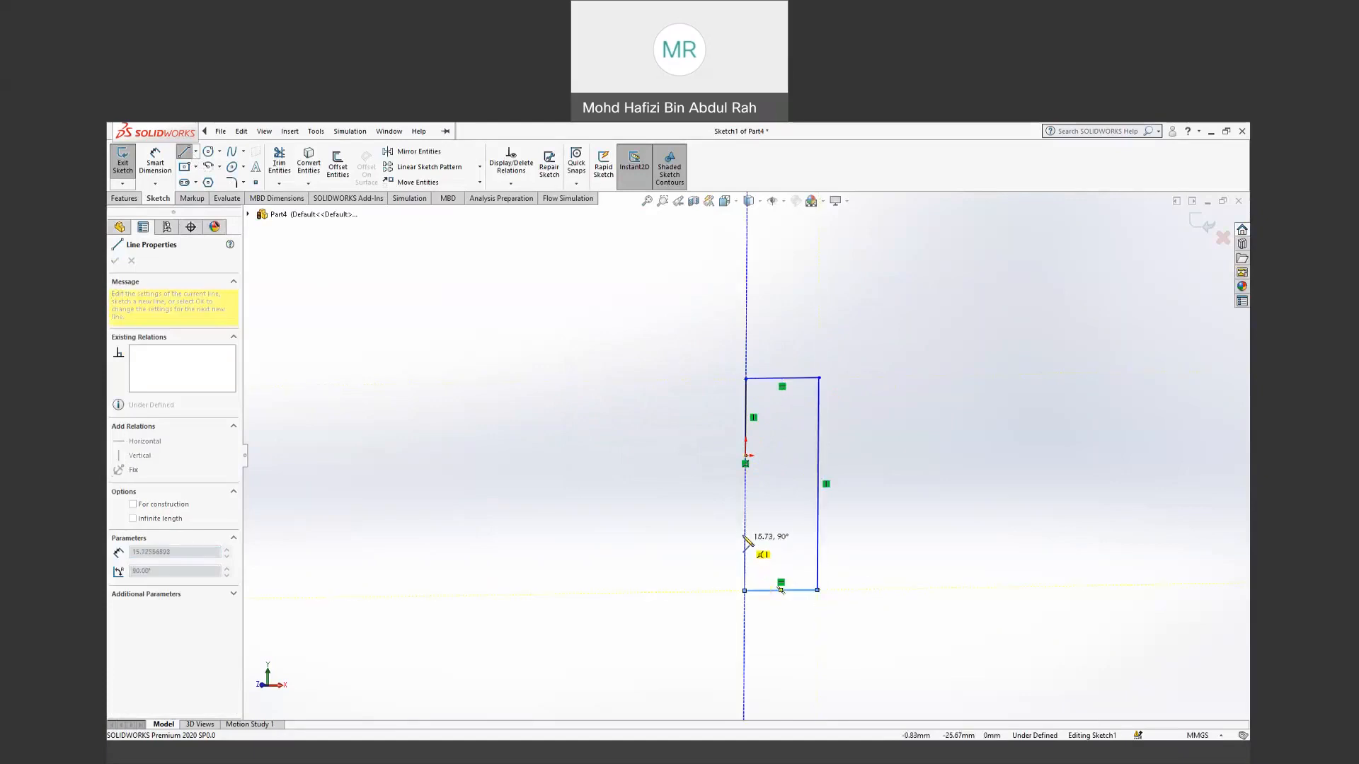
{"action": "left_click", "coordinate": [744, 523]}
{"action": "left_click", "coordinate": [466, 522]}
{"action": "left_click", "coordinate": [467, 444]}
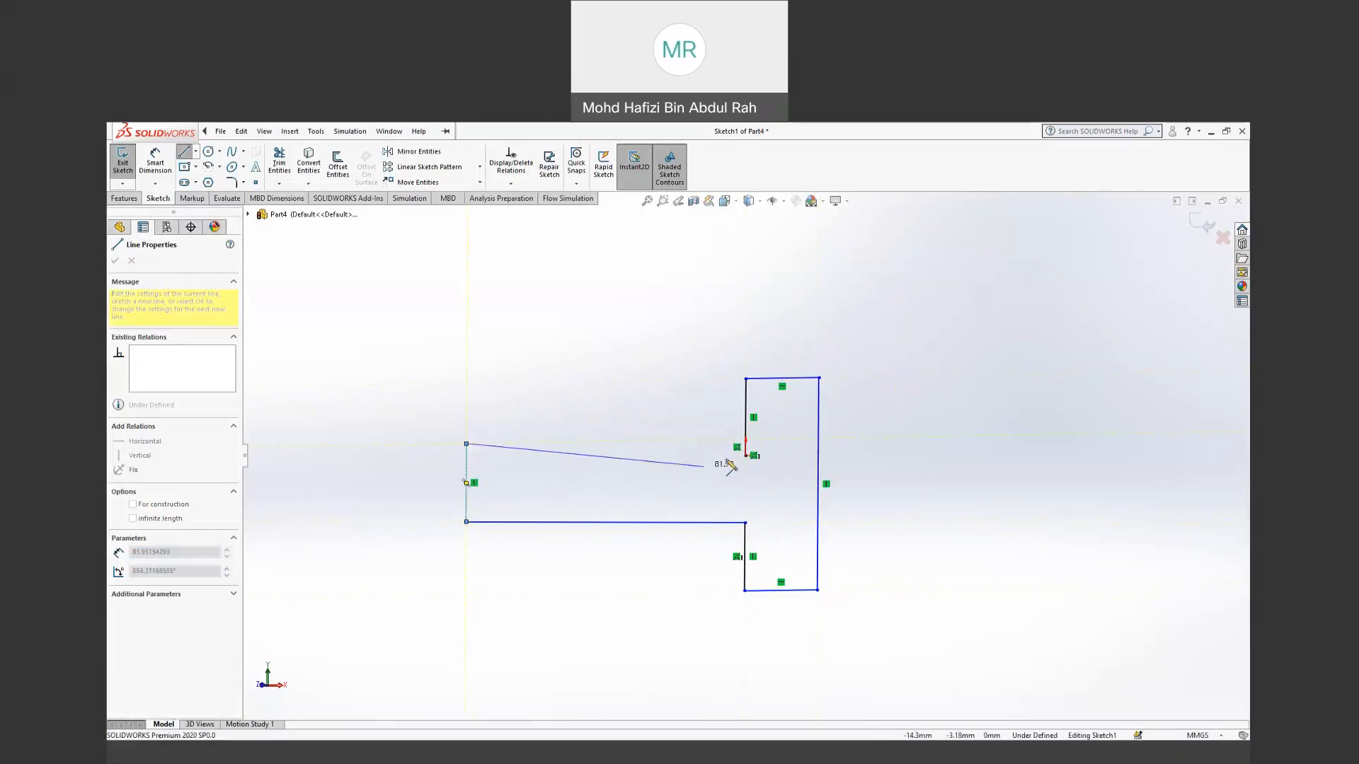
{"action": "left_click", "coordinate": [746, 456]}
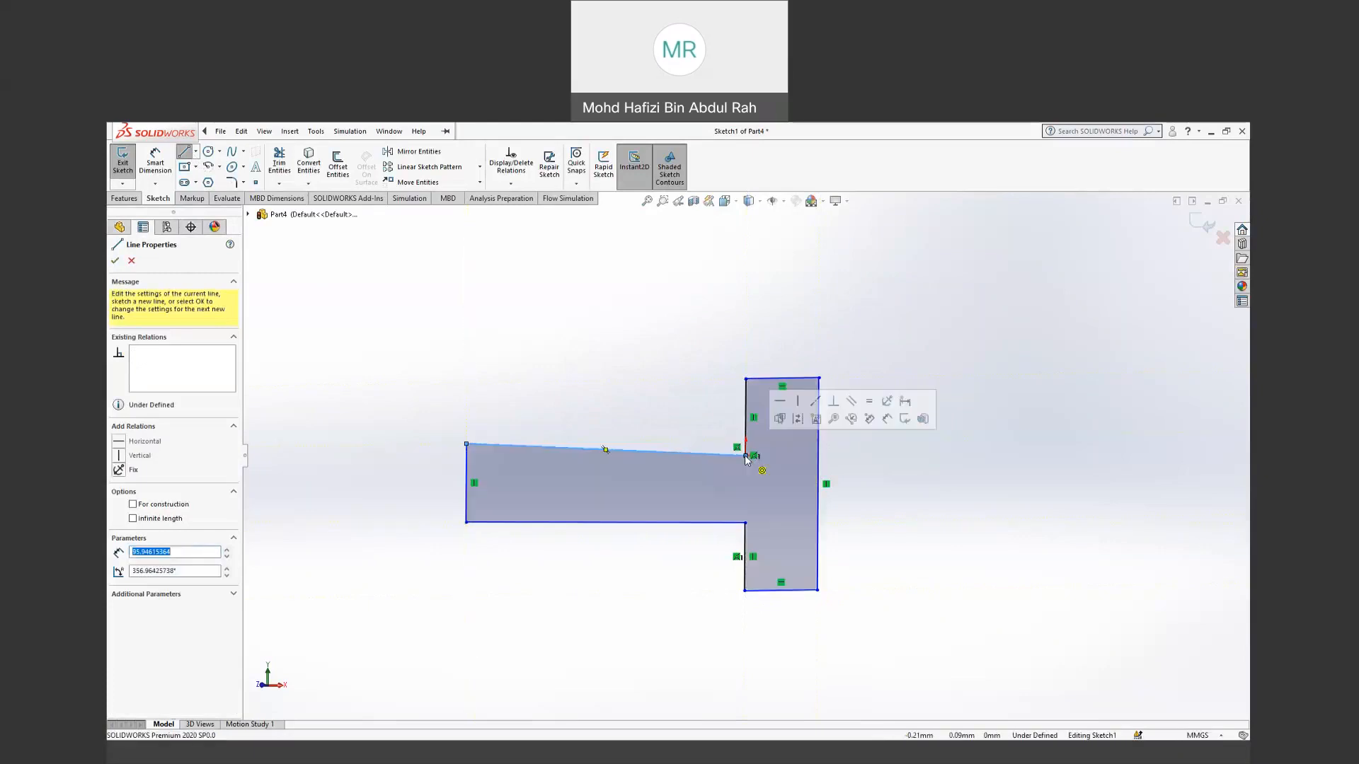
{"action": "key", "text": "Escape"}
Step: Dimension the T-profile's head with a width of 25 mm and a height of 80 mm
{"action": "left_click", "coordinate": [148, 157]}
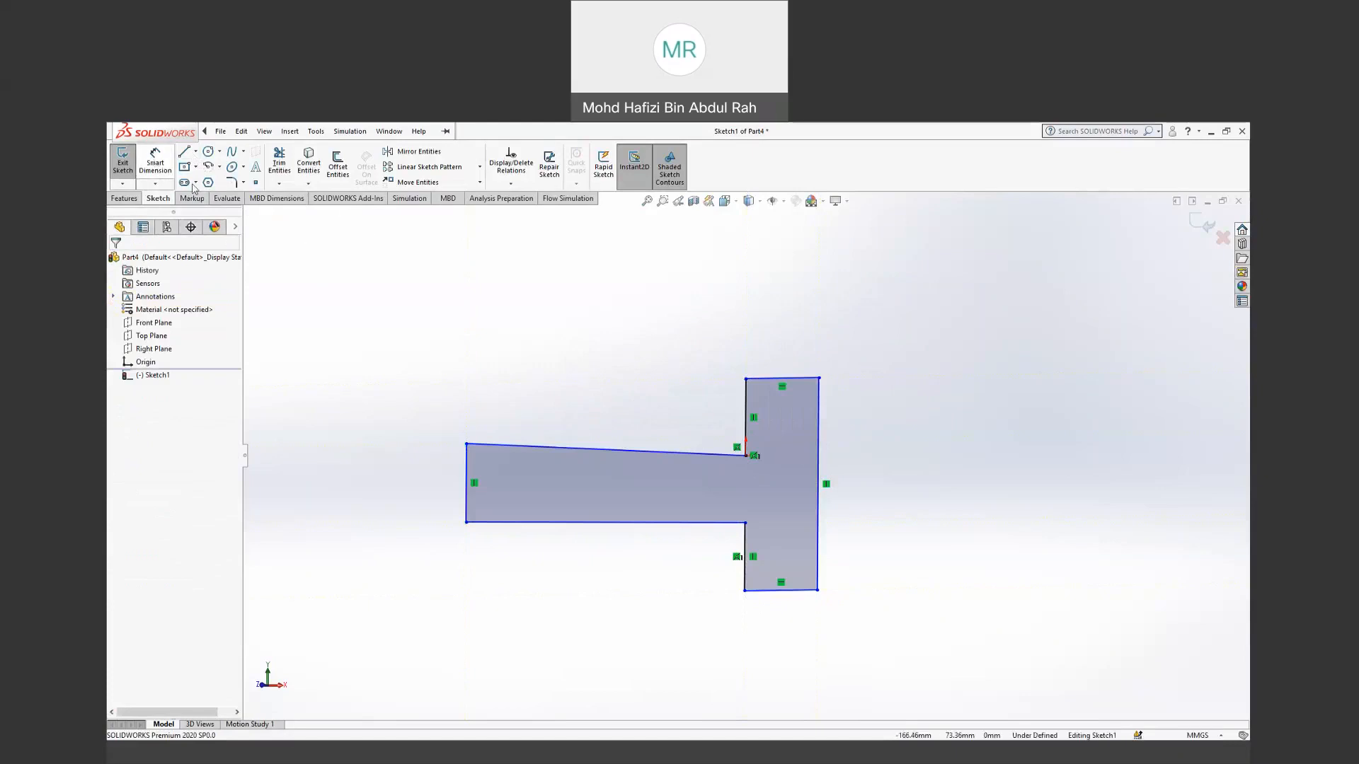
{"action": "left_click", "coordinate": [781, 384]}
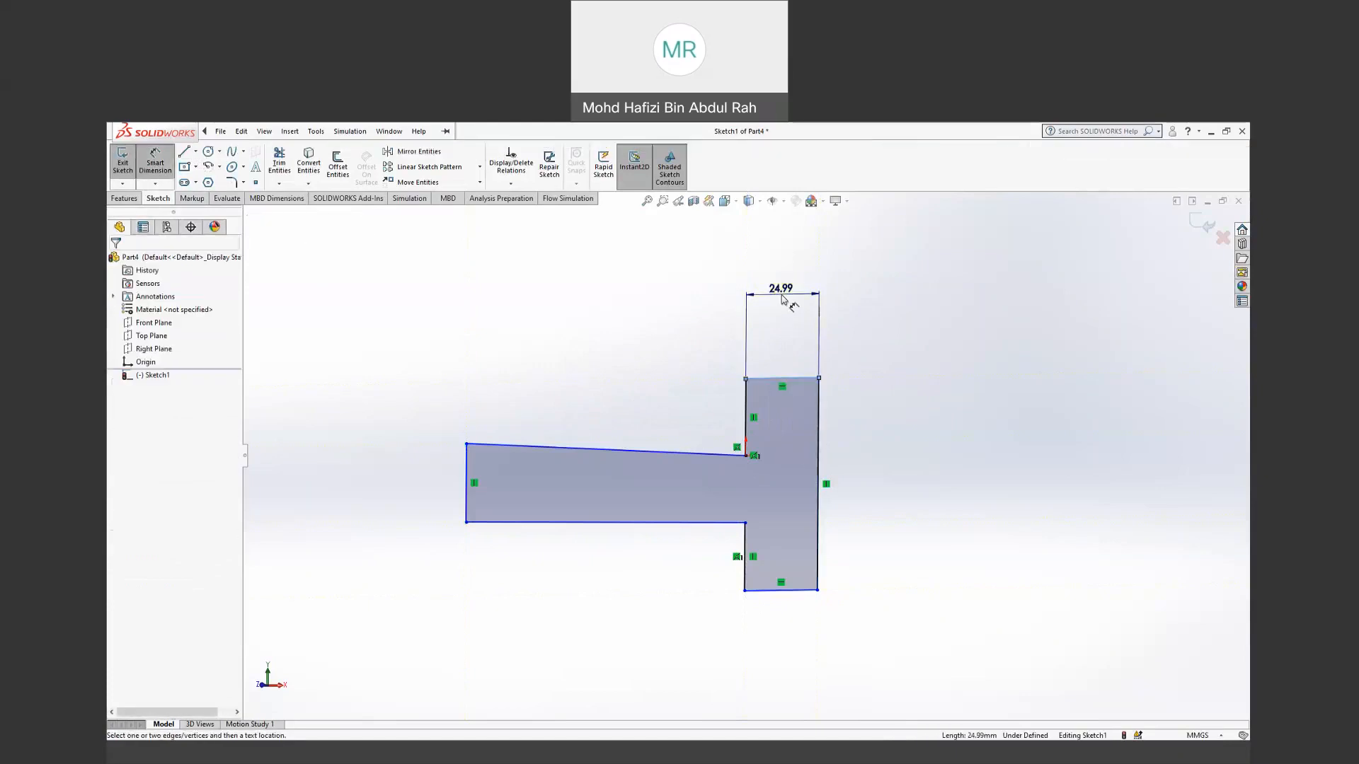
{"action": "left_click", "coordinate": [802, 357]}
{"action": "type", "text": "25"}
{"action": "key", "text": "Return"}
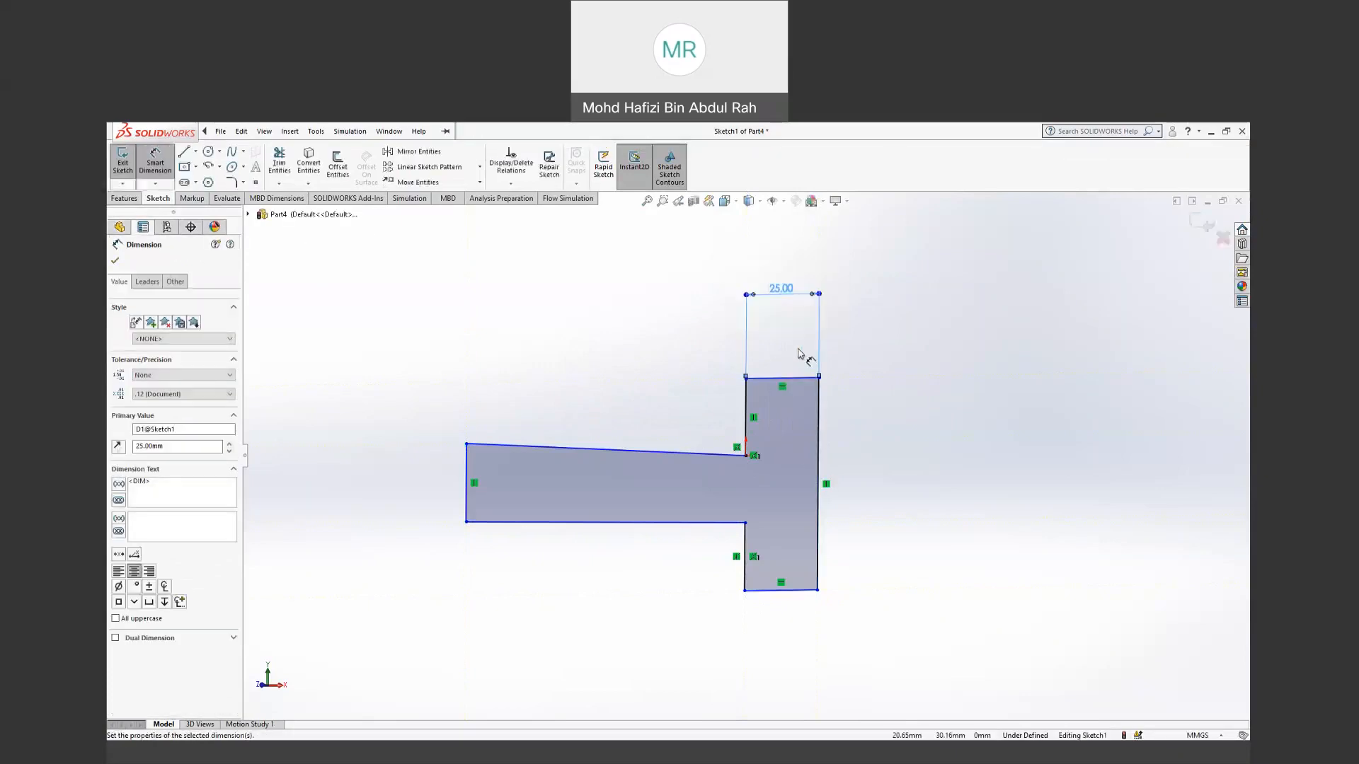
{"action": "left_click", "coordinate": [819, 458]}
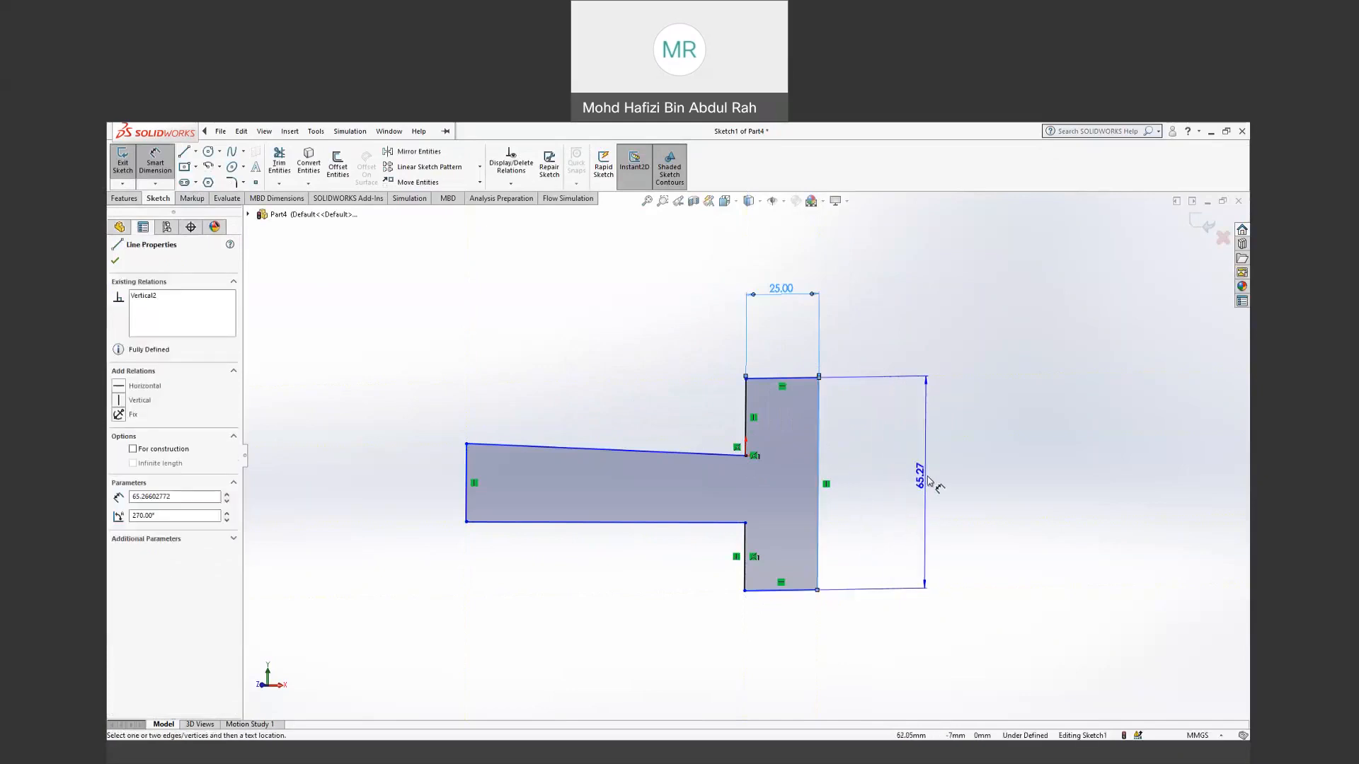
{"action": "left_click", "coordinate": [927, 477]}
{"action": "type", "text": "80"}
{"action": "key", "text": "Return"}
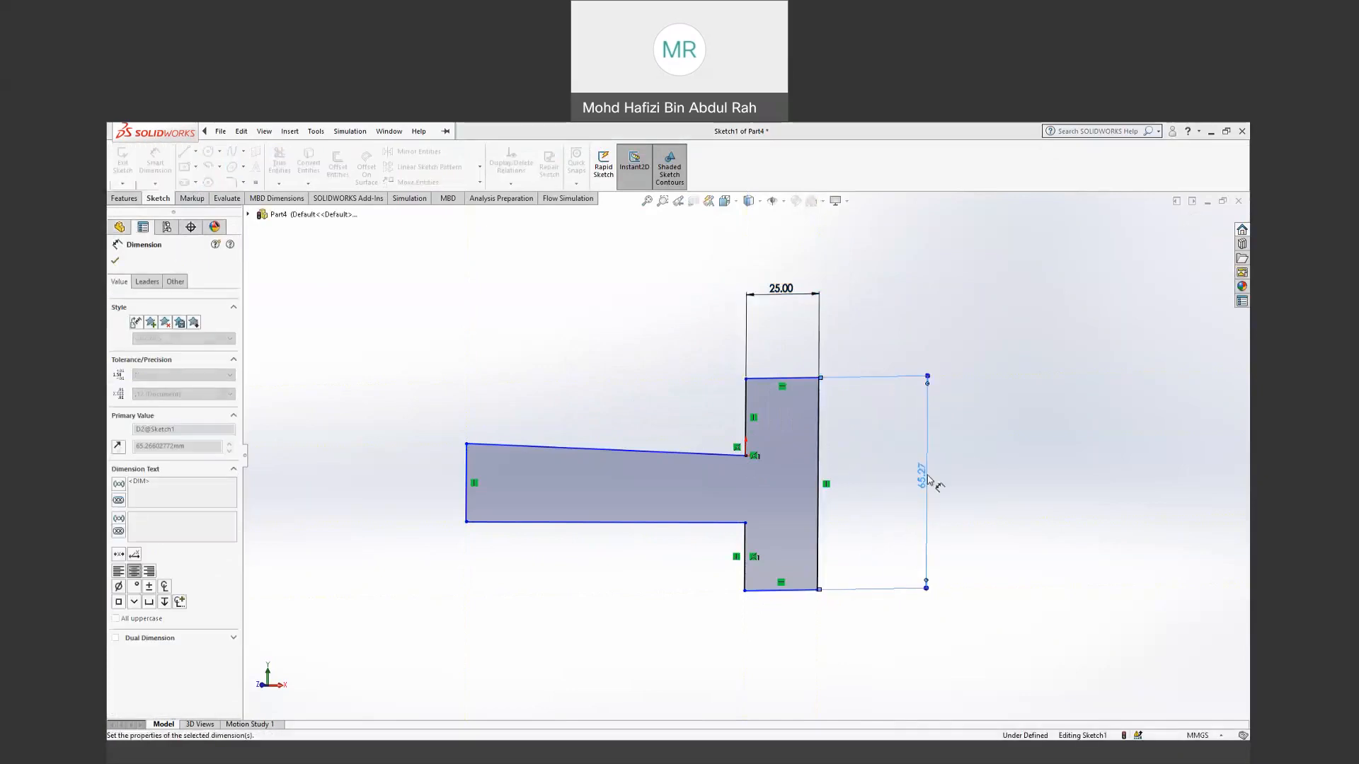
Step: Dimension the vertical end edge of the stem at 30 mm
{"action": "left_click", "coordinate": [470, 483]}
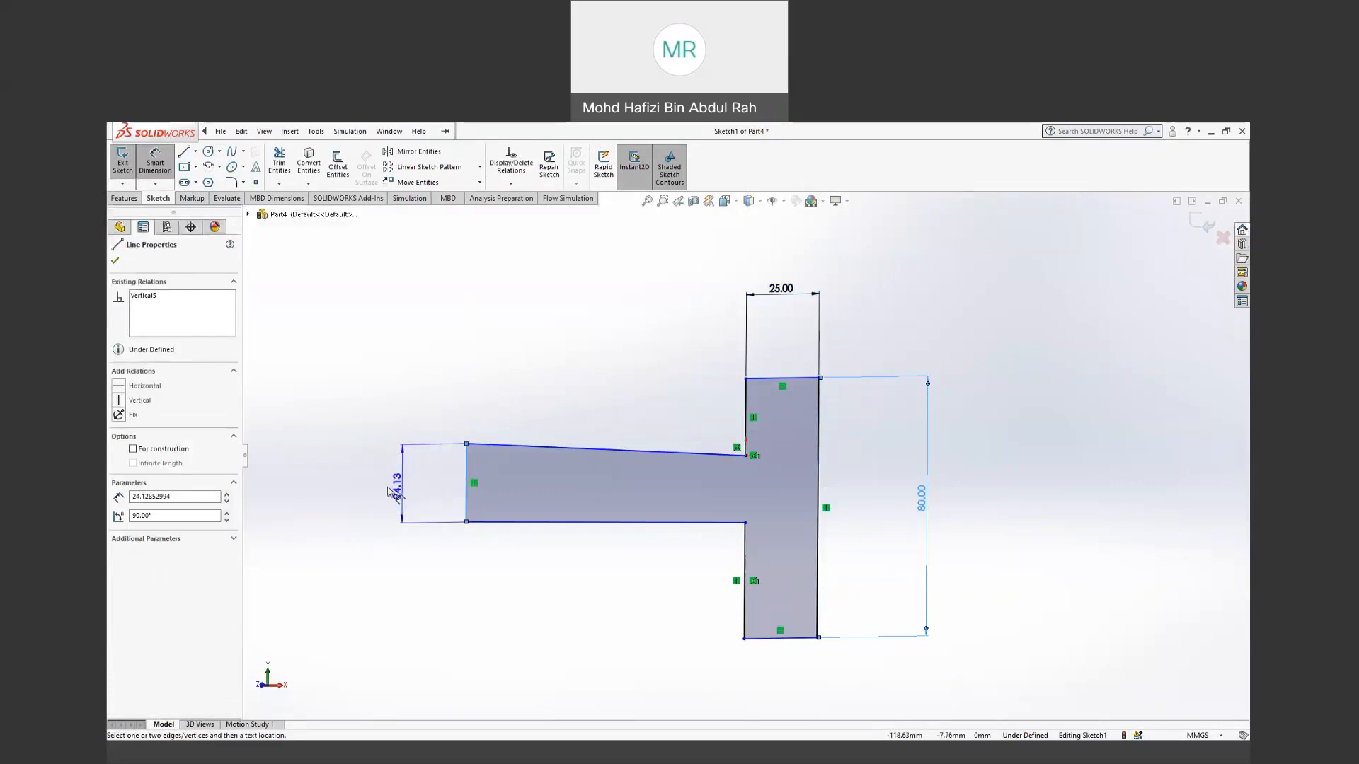
{"action": "left_click", "coordinate": [383, 484]}
{"action": "type", "text": "30"}
{"action": "key", "text": "Return"}
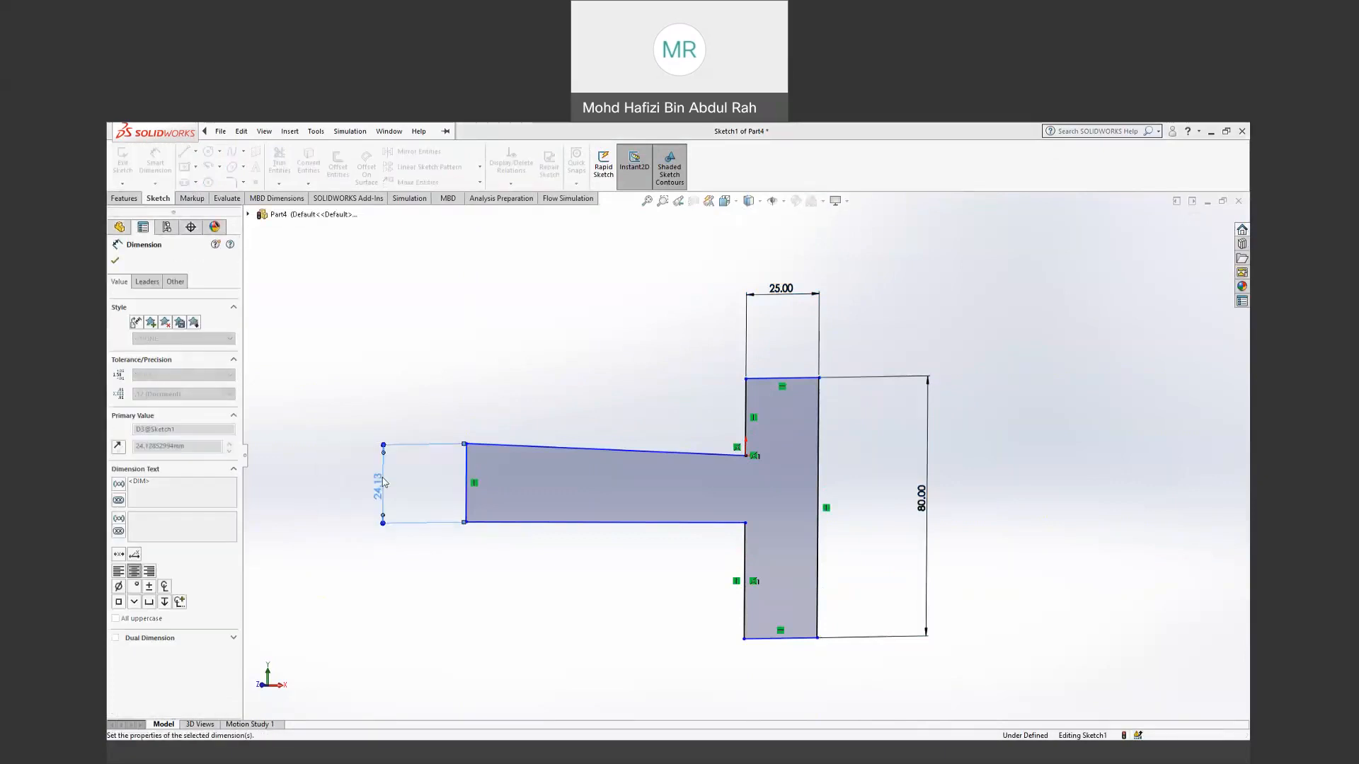
Step: Dimension the head's shoulder edges below and above the stem at 25 mm each
{"action": "left_click", "coordinate": [744, 554]}
{"action": "left_click", "coordinate": [605, 581]}
{"action": "type", "text": "25"}
{"action": "key", "text": "Return"}
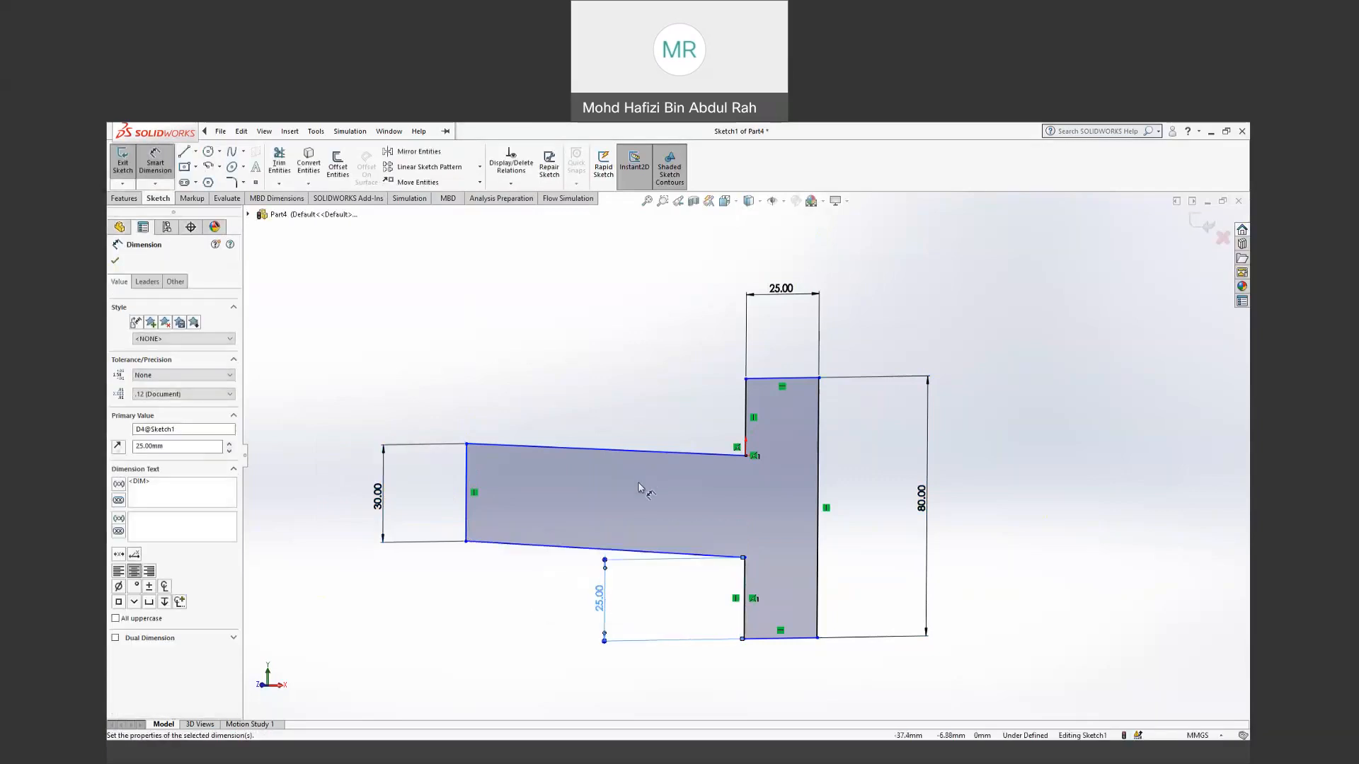
{"action": "left_click", "coordinate": [747, 417]}
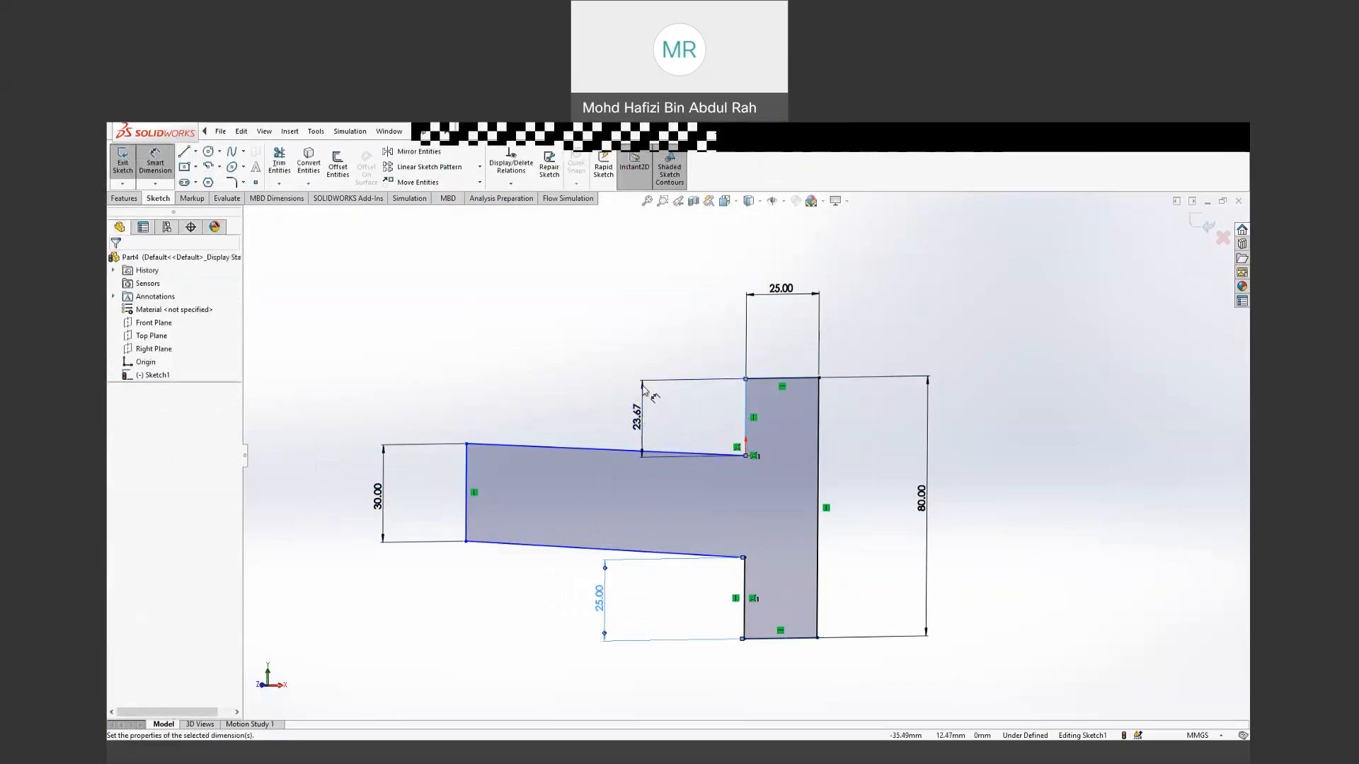
{"action": "left_click", "coordinate": [642, 388]}
{"action": "type", "text": "25"}
{"action": "key", "text": "Return"}
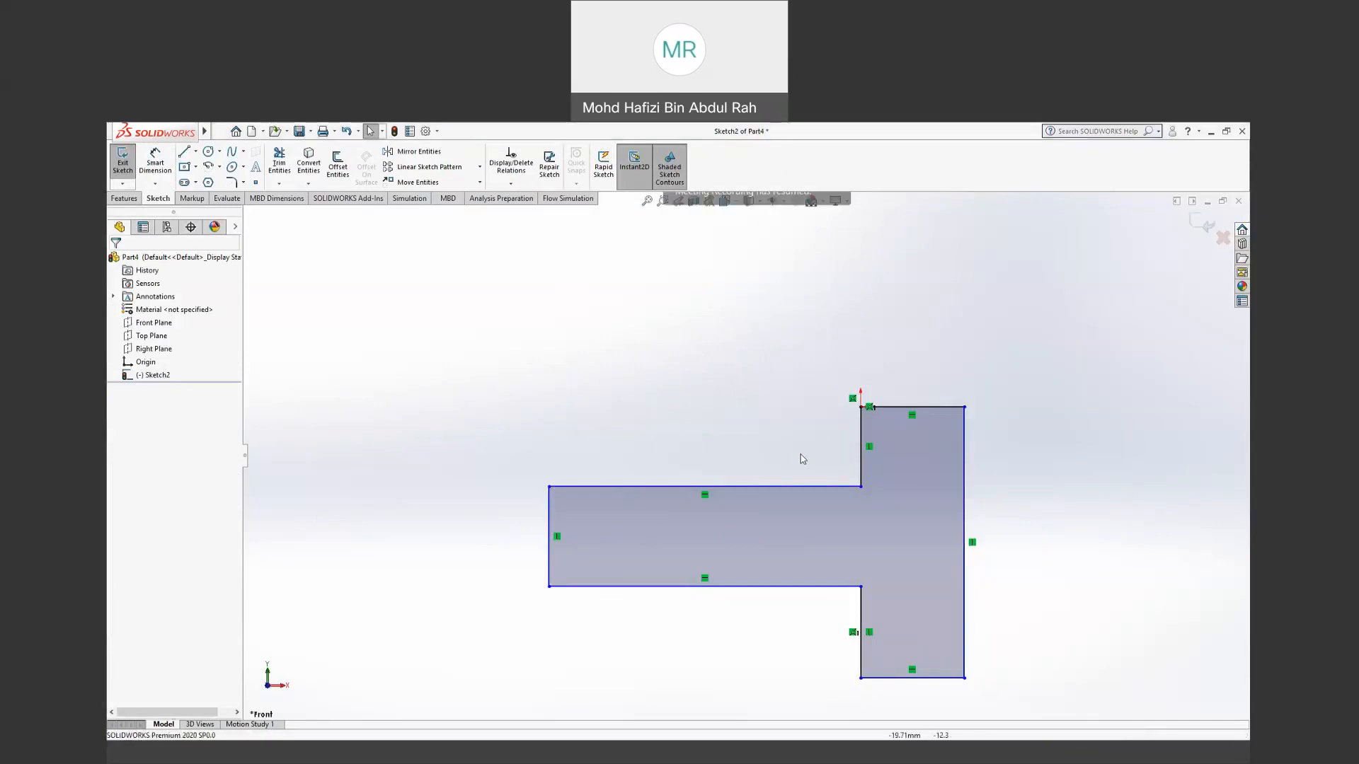
Step: Dimension the head of the redrawn T-profile with a width of 30 mm and a height of 80 mm
{"action": "middle_click_drag", "start_coordinate": [789, 437], "coordinate": [657, 349], "text": "ctrl"}
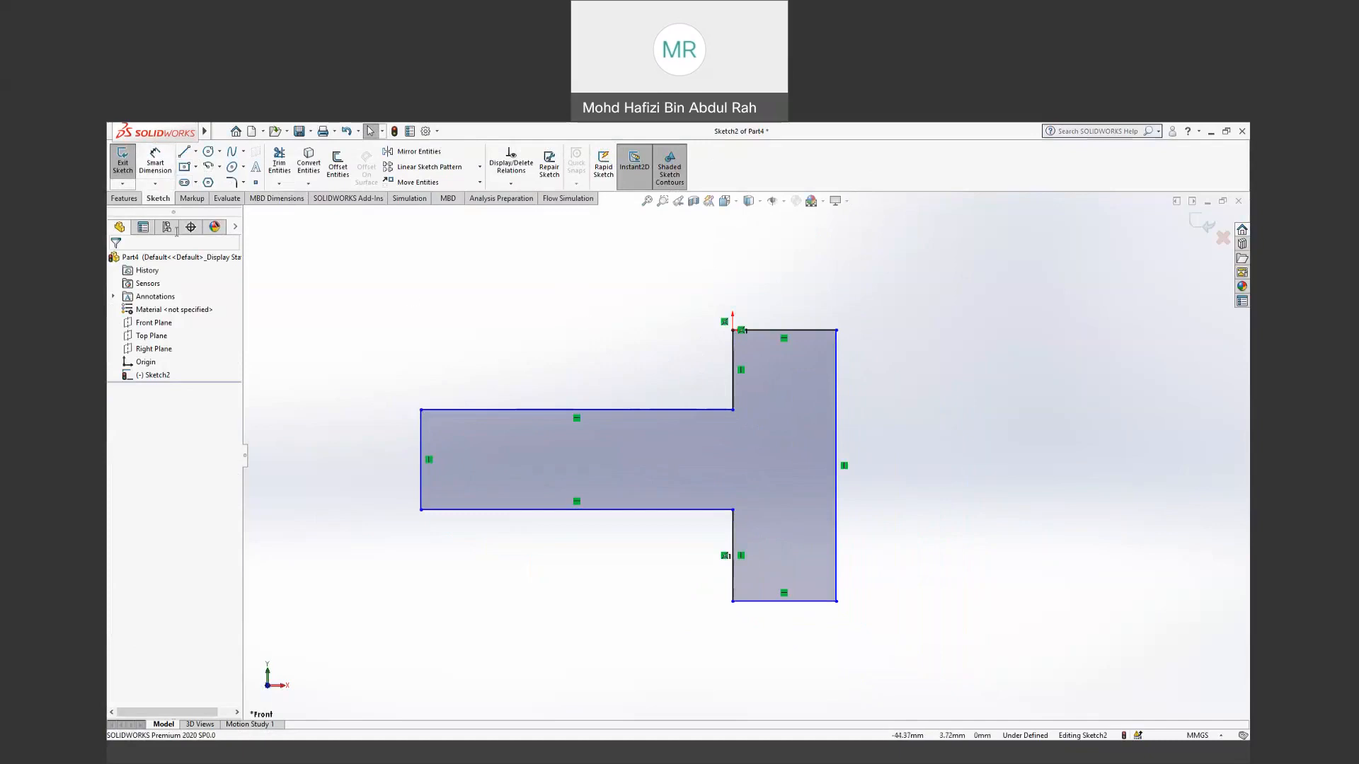
{"action": "left_click", "coordinate": [155, 161]}
{"action": "left_click", "coordinate": [798, 337]}
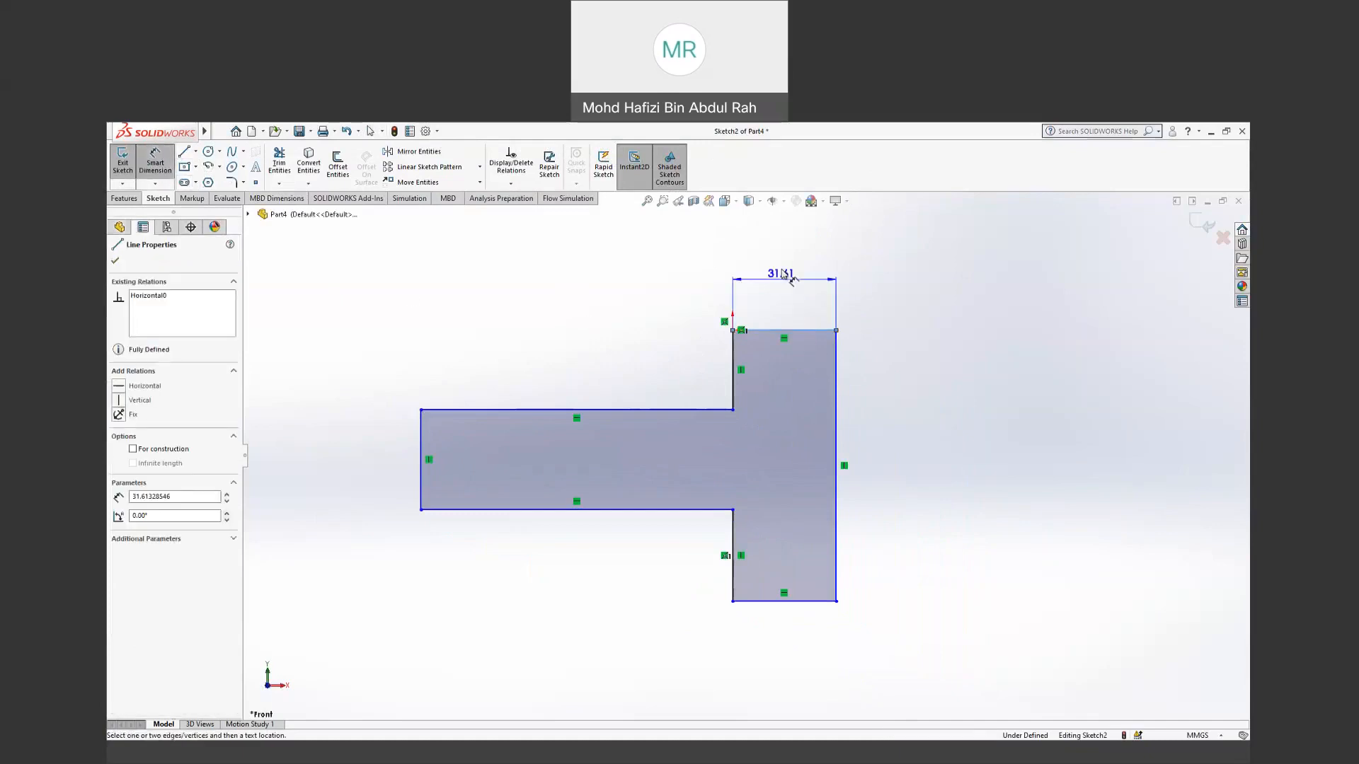
{"action": "left_click", "coordinate": [781, 269]}
{"action": "type", "text": "30"}
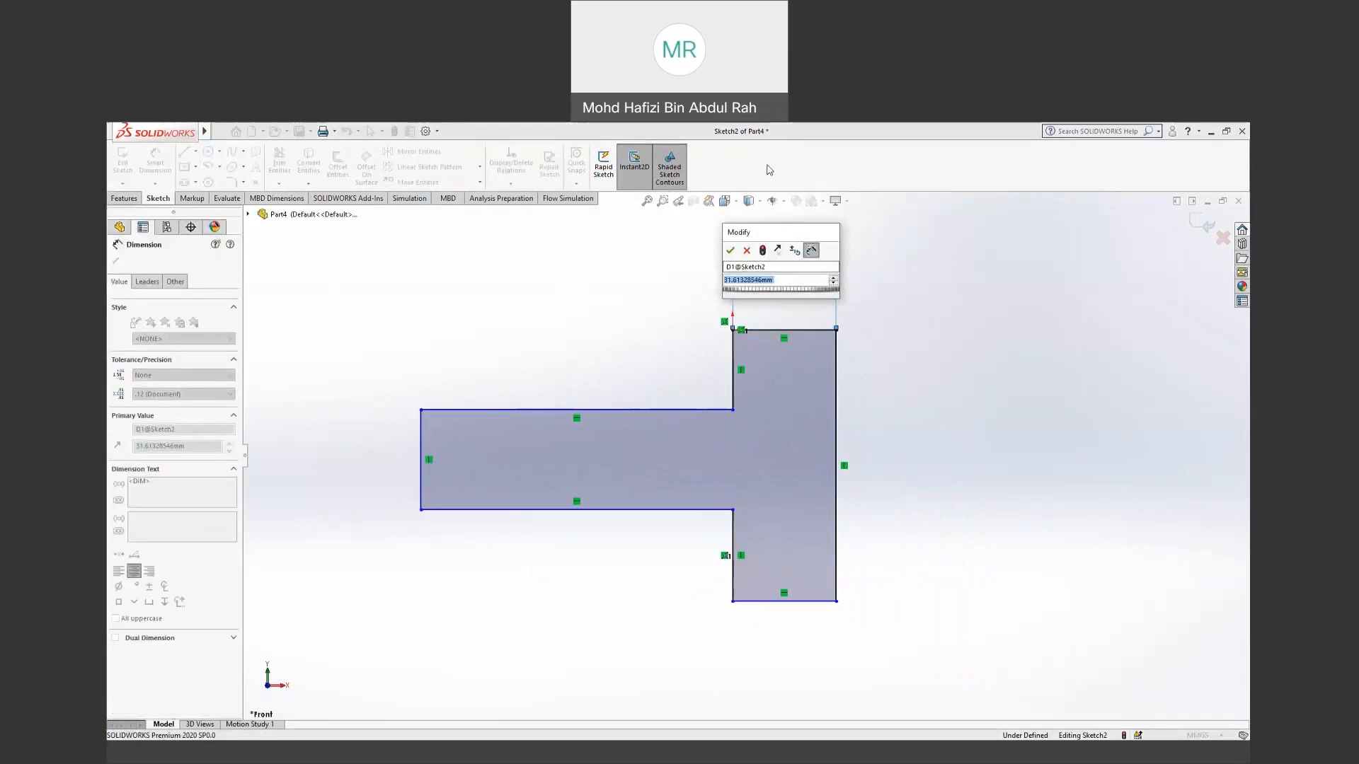
{"action": "key", "text": "Return"}
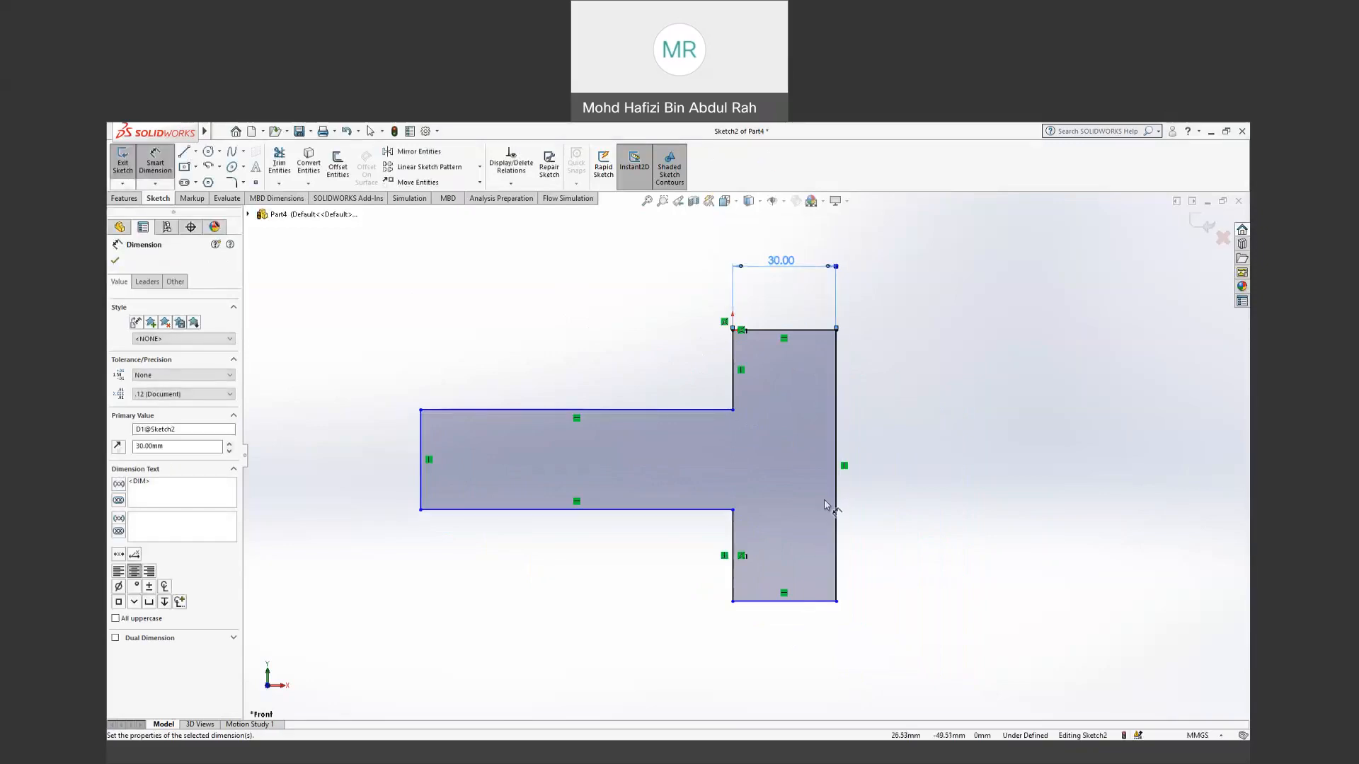
{"action": "left_click", "coordinate": [836, 503]}
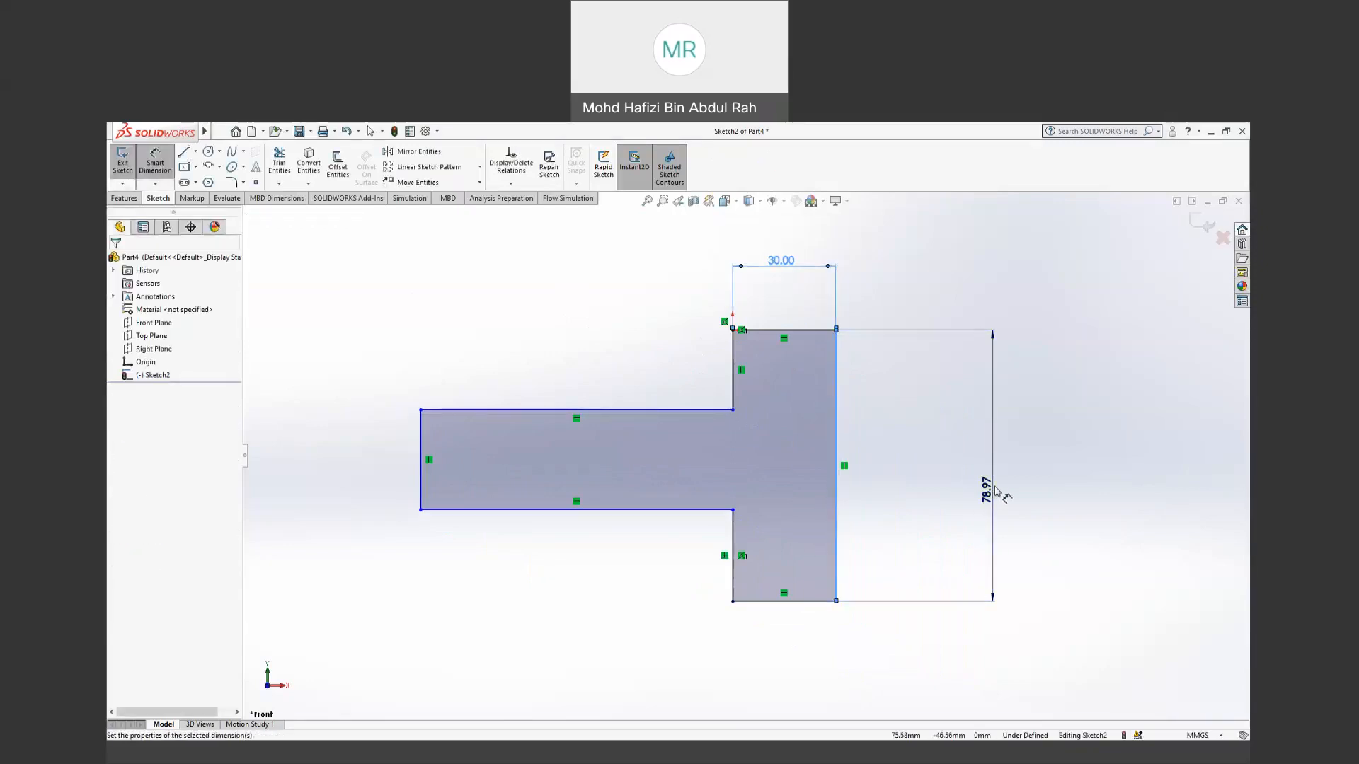
{"action": "left_click", "coordinate": [994, 491]}
{"action": "type", "text": "80"}
{"action": "key", "text": "Return"}
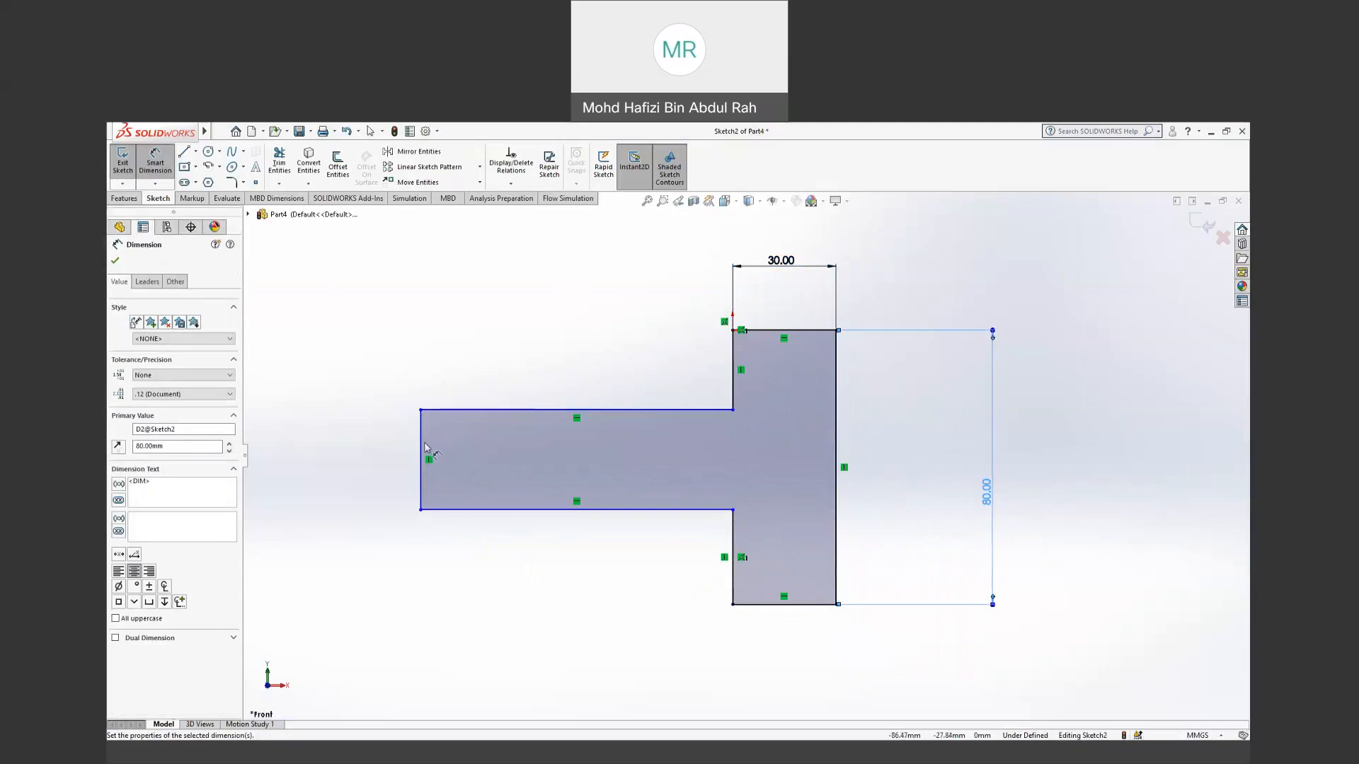
Step: Dimension the stem's end edge at 30 mm and the shoulder edge above the stem at 25 mm
{"action": "left_click", "coordinate": [389, 456]}
{"action": "left_click", "coordinate": [341, 455]}
{"action": "type", "text": "3"}
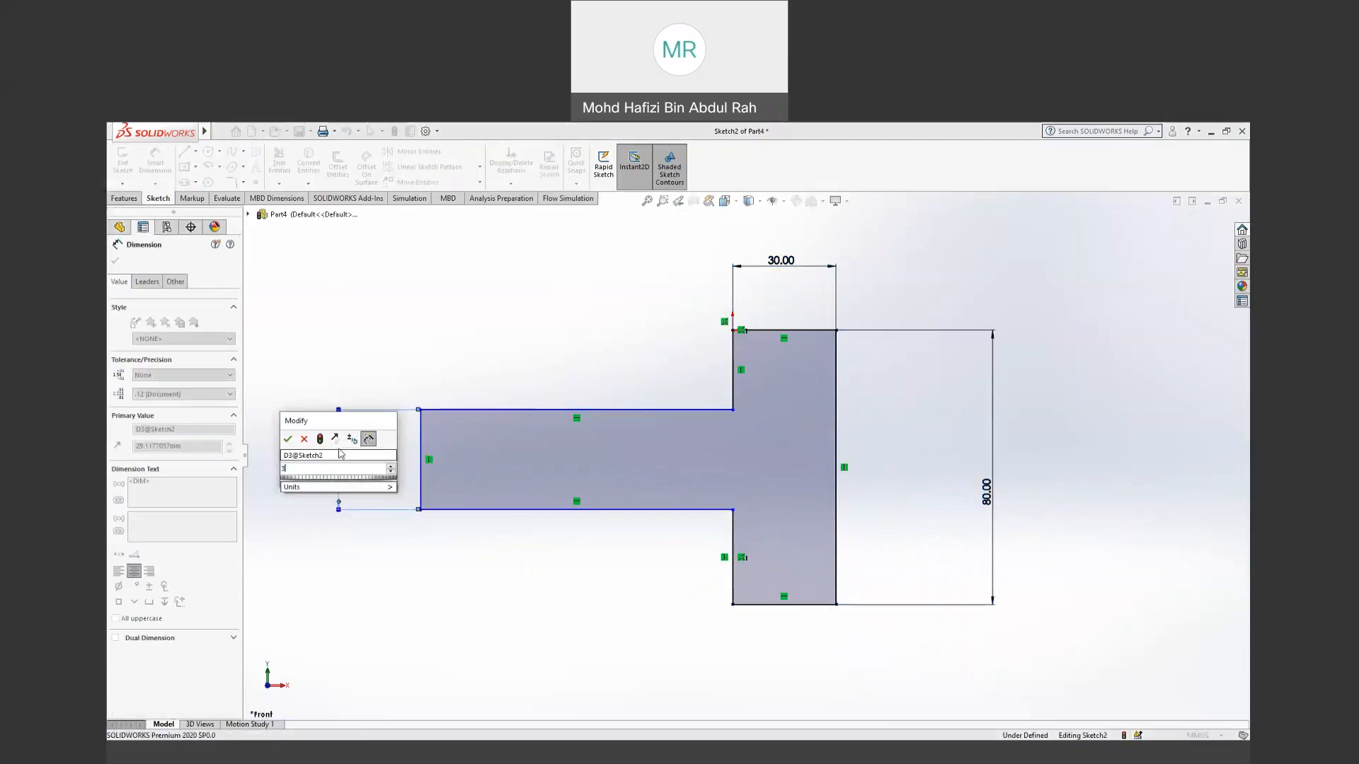
{"action": "type", "text": "0"}
{"action": "key", "text": "Return"}
{"action": "left_click", "coordinate": [734, 364]}
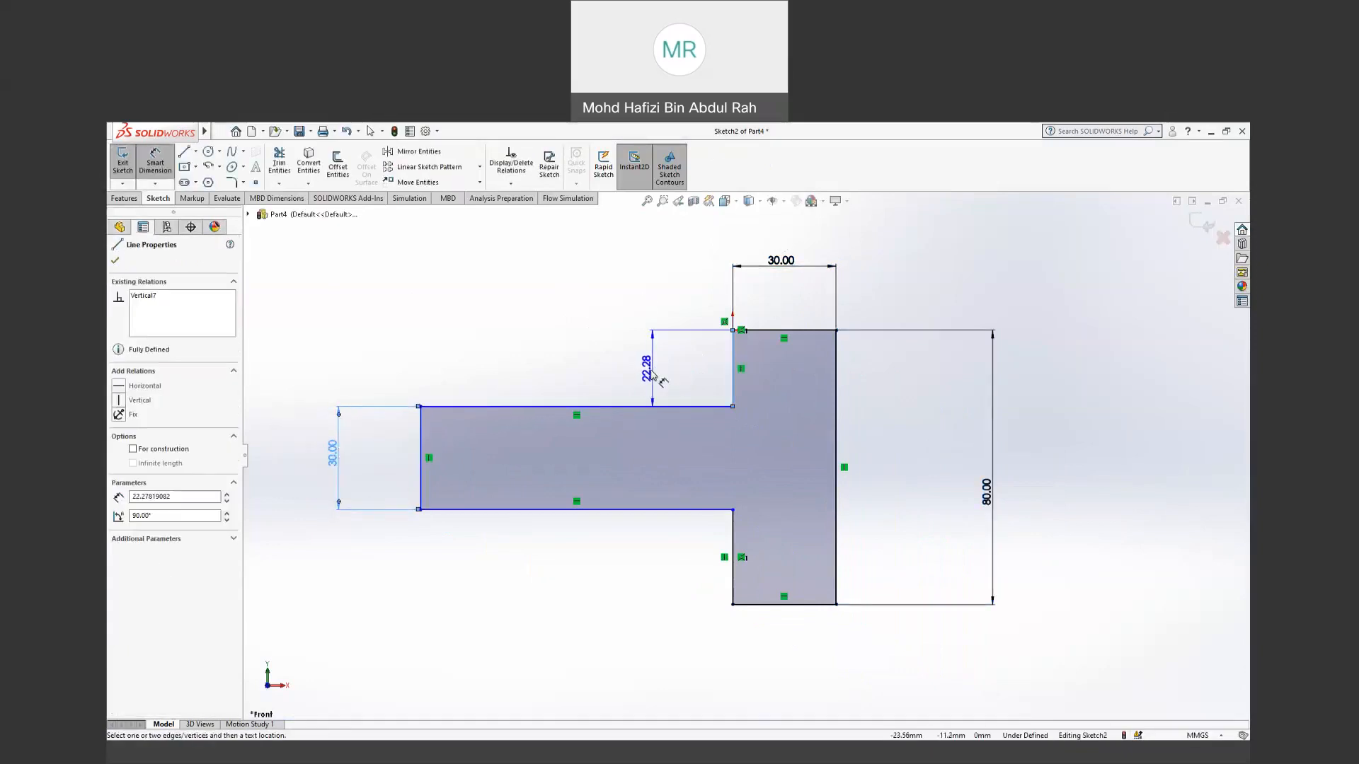
{"action": "left_click", "coordinate": [650, 368]}
{"action": "type", "text": "25"}
{"action": "key", "text": "Return"}
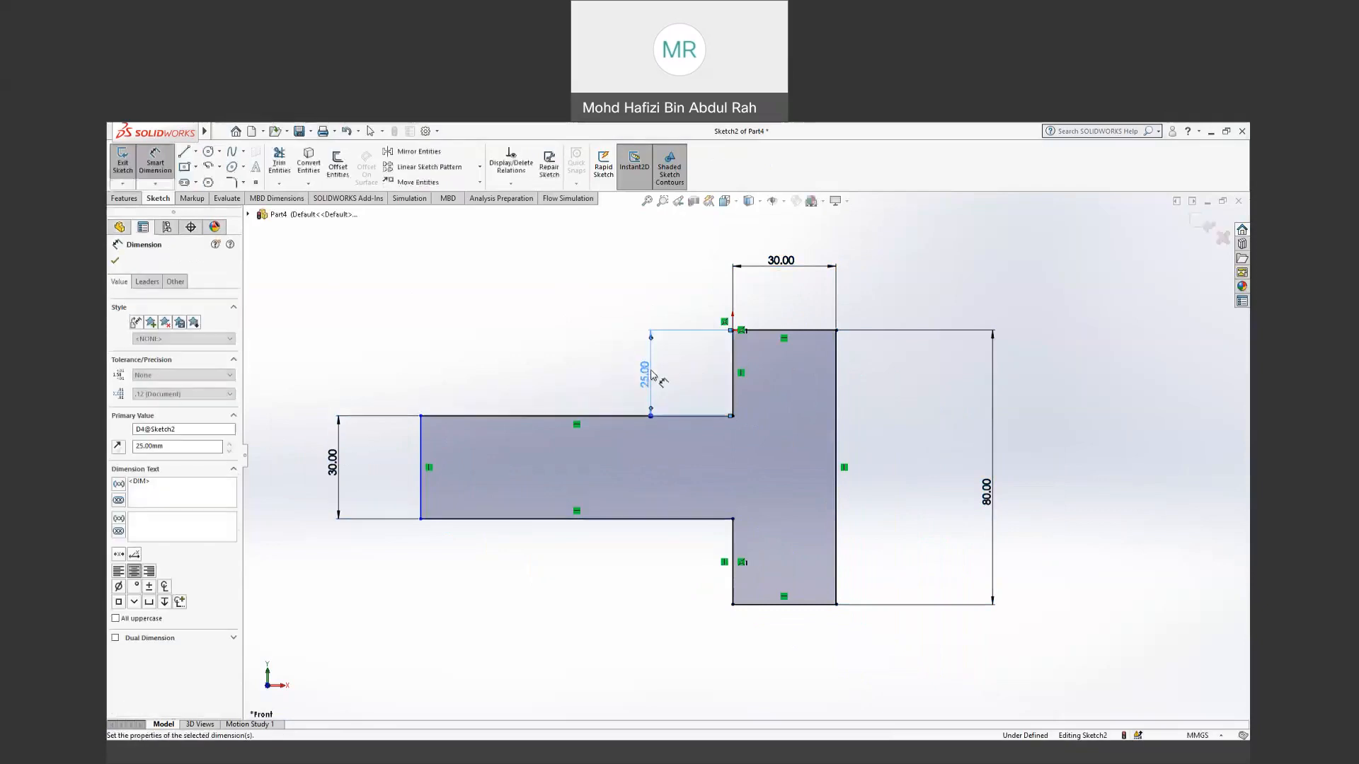
{"action": "left_click", "coordinate": [726, 551]}
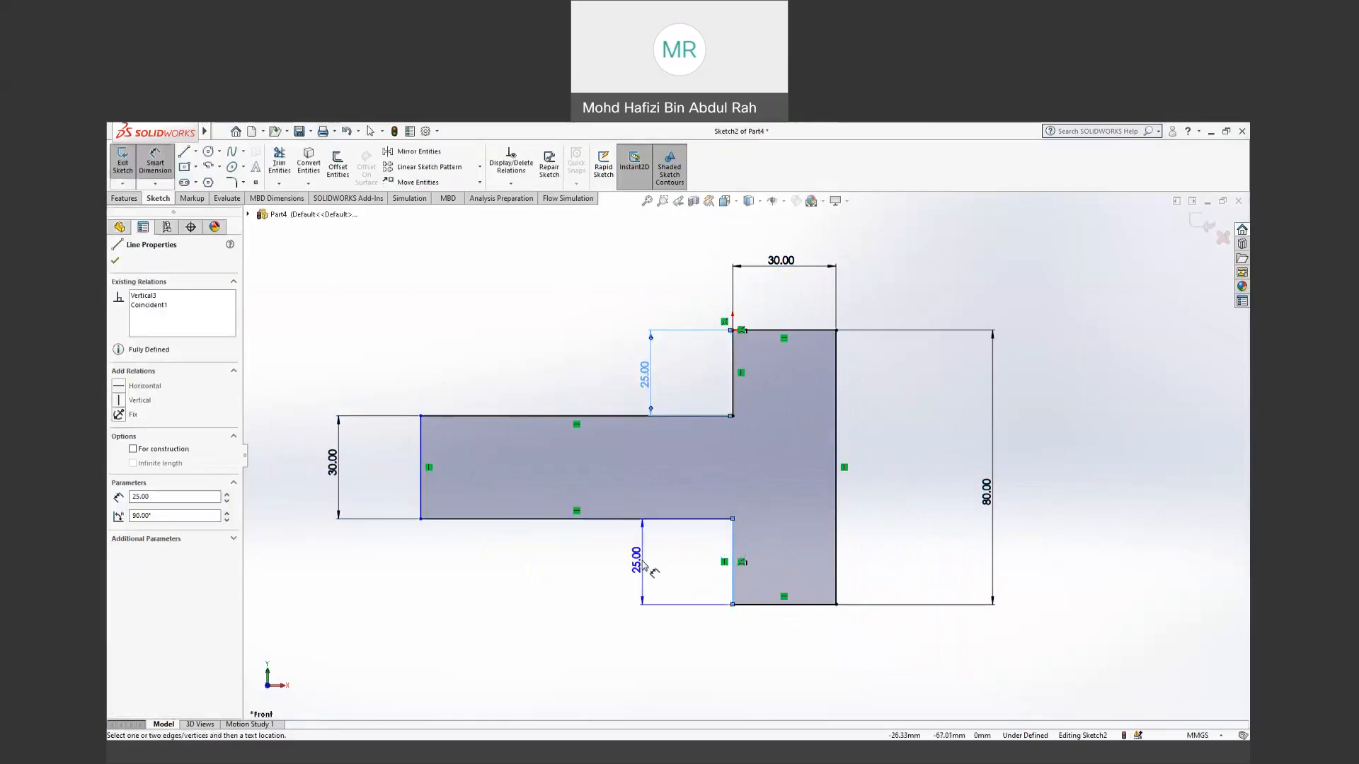
{"action": "left_click", "coordinate": [642, 565]}
{"action": "left_click", "coordinate": [762, 452]}
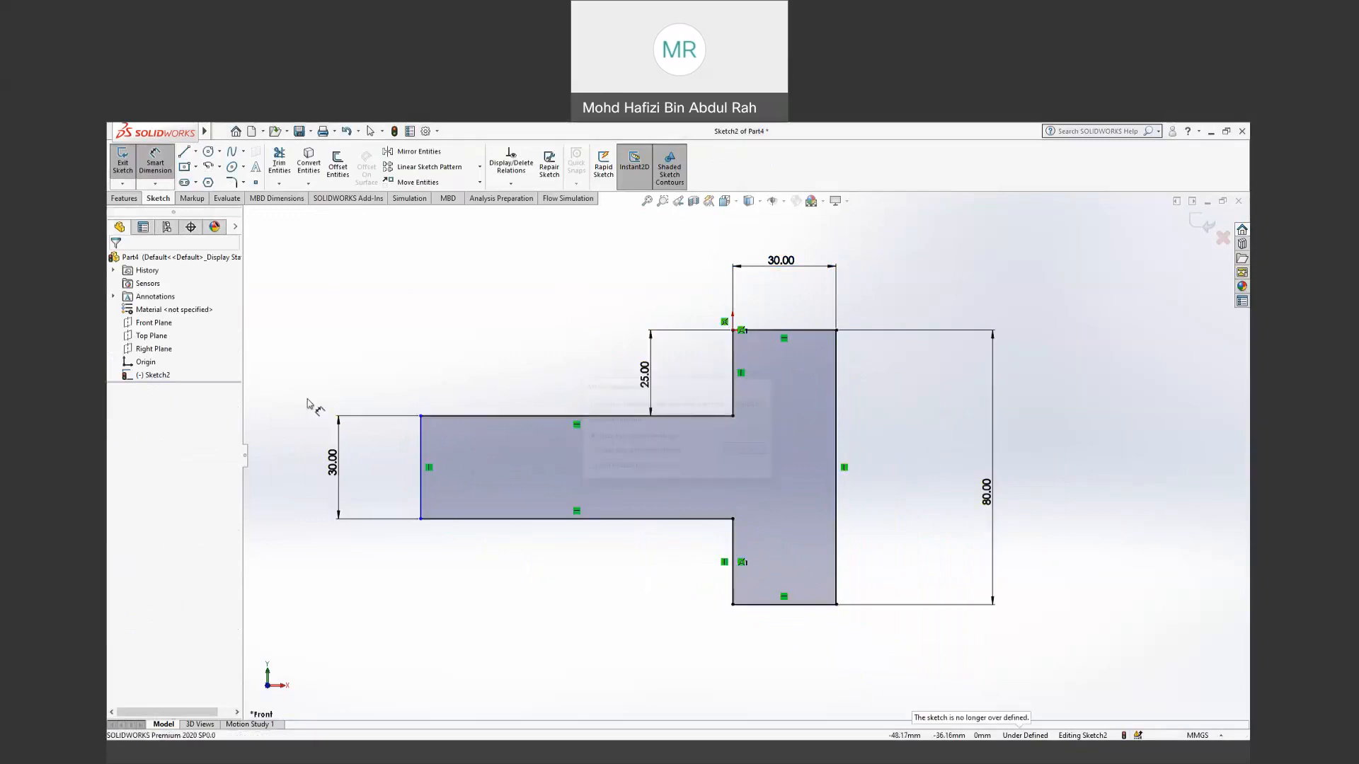
Step: Set the stem's length to 150 mm and exit the sketch
{"action": "left_click", "coordinate": [521, 417]}
{"action": "left_click", "coordinate": [554, 276]}
{"action": "type", "text": "150"}
{"action": "key", "text": "Return"}
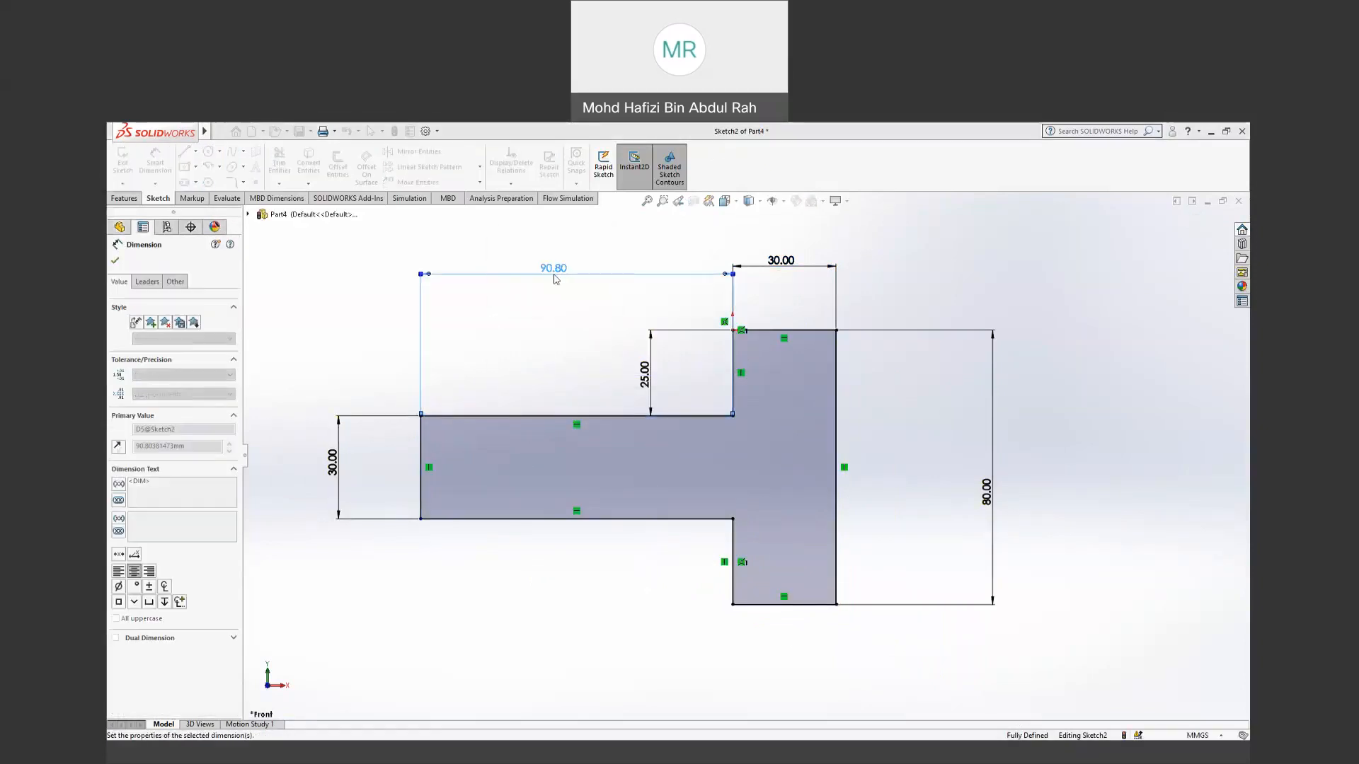
{"action": "scroll", "coordinate": [745, 455], "scroll_direction": "up", "scroll_amount": 5}
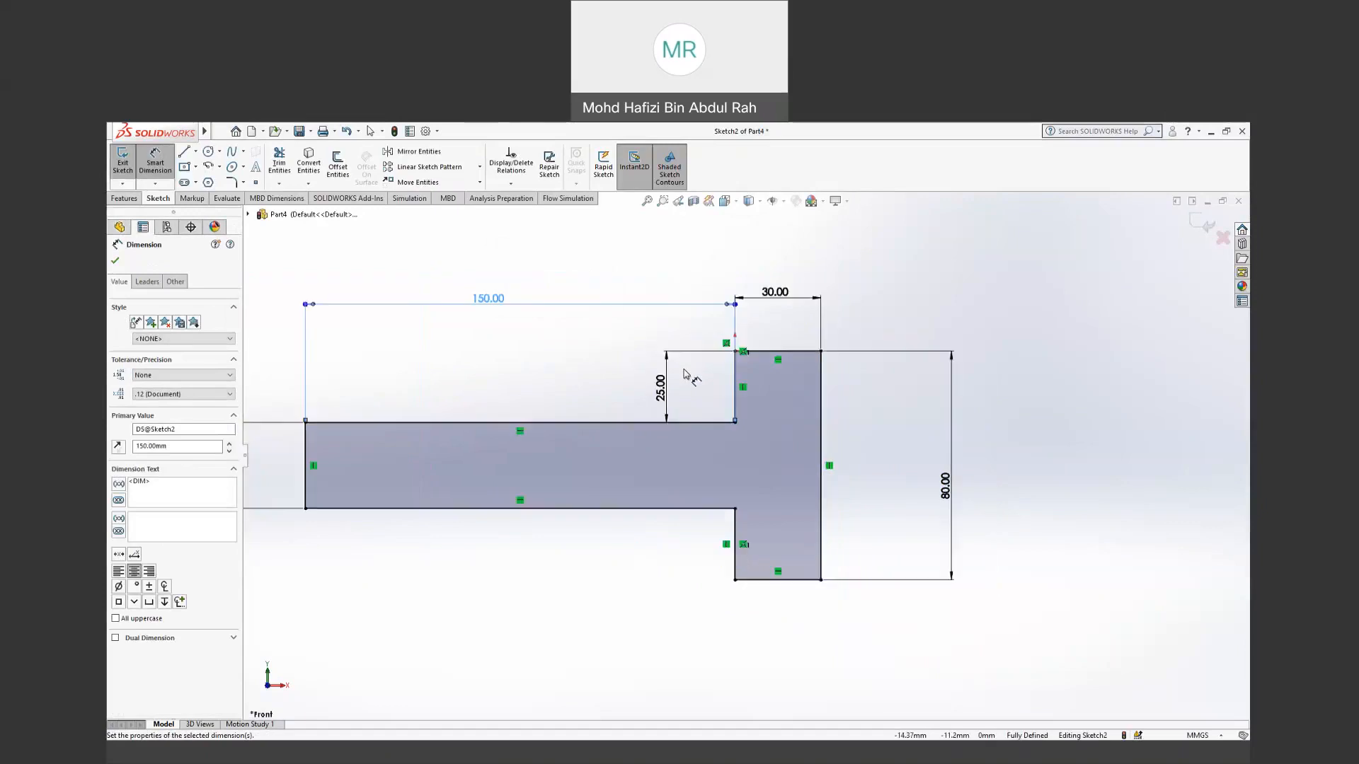
{"action": "left_click", "coordinate": [699, 563]}
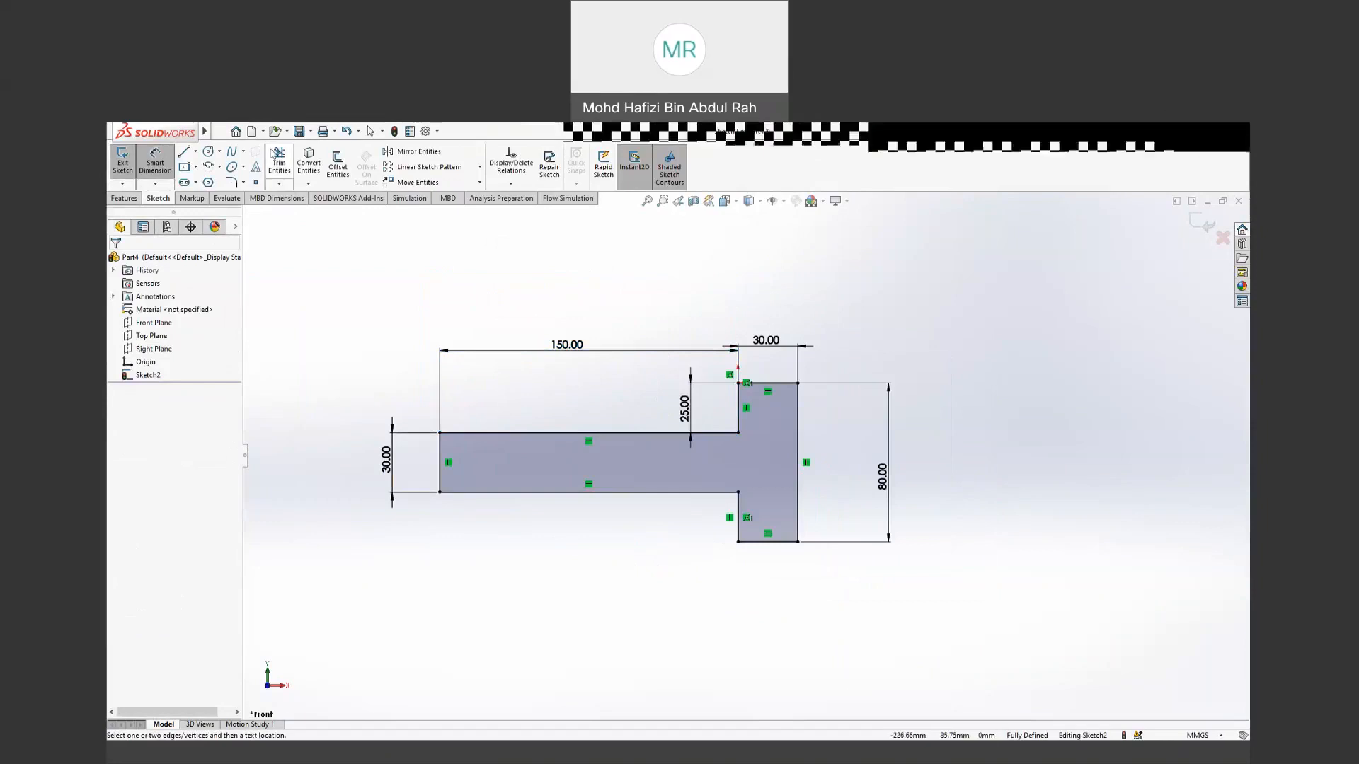
{"action": "left_click", "coordinate": [124, 173]}
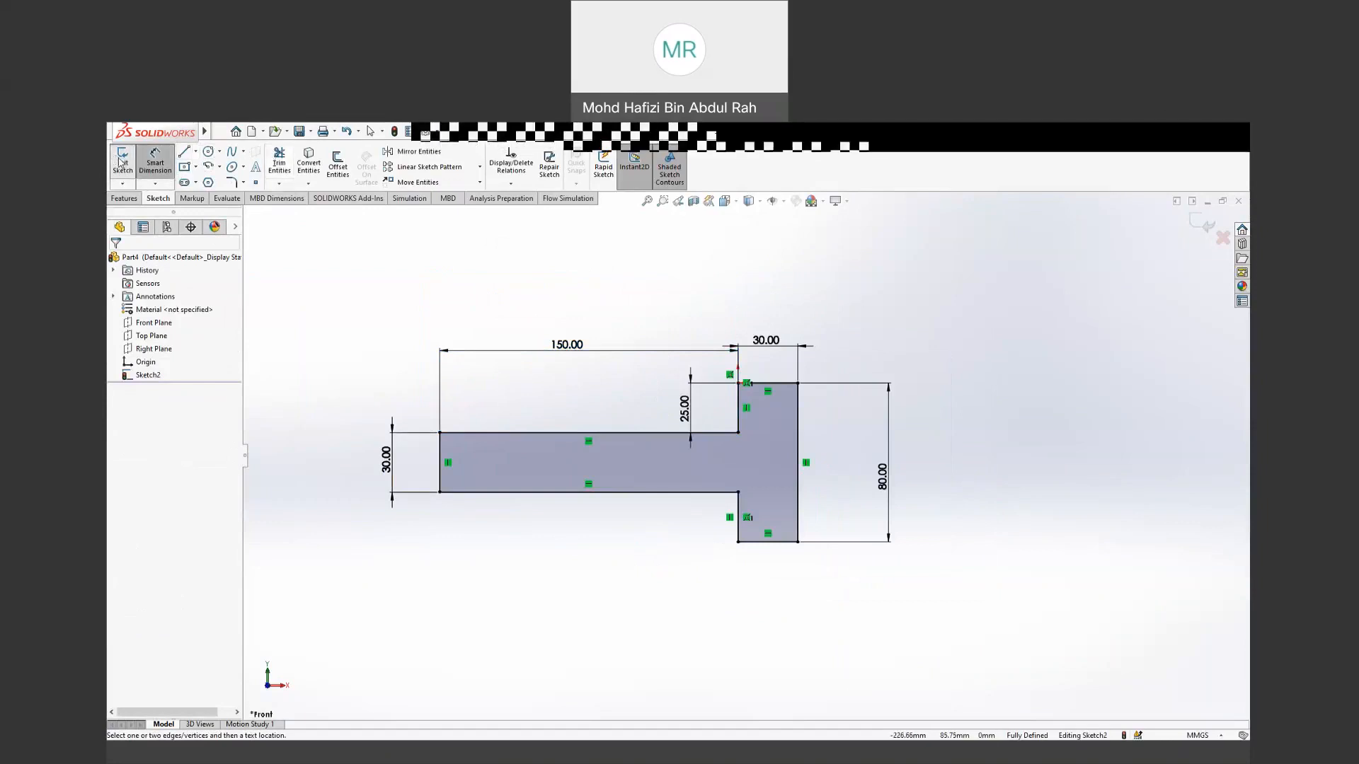
{"action": "mouse_move", "coordinate": [616, 370]}
{"action": "middle_mouse_down"}
{"action": "mouse_move", "coordinate": [695, 433]}
{"action": "mouse_move", "coordinate": [699, 421]}
{"action": "mouse_move", "coordinate": [619, 454]}
{"action": "mouse_move", "coordinate": [620, 428]}
{"action": "middle_mouse_up"}
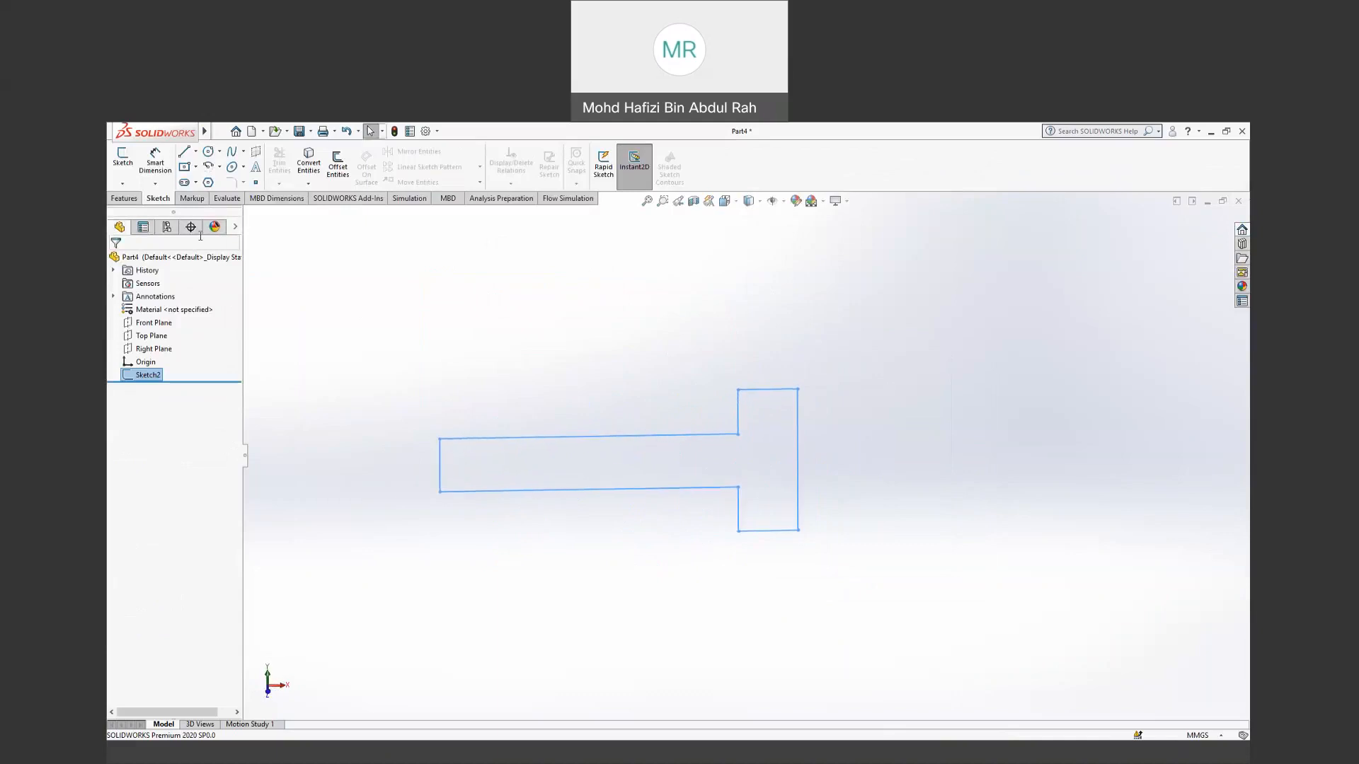
Step: Extrude the T-shaped profile as a solid boss with a blind depth of 50 mm
{"action": "left_click", "coordinate": [124, 198]}
{"action": "left_click", "coordinate": [127, 161]}
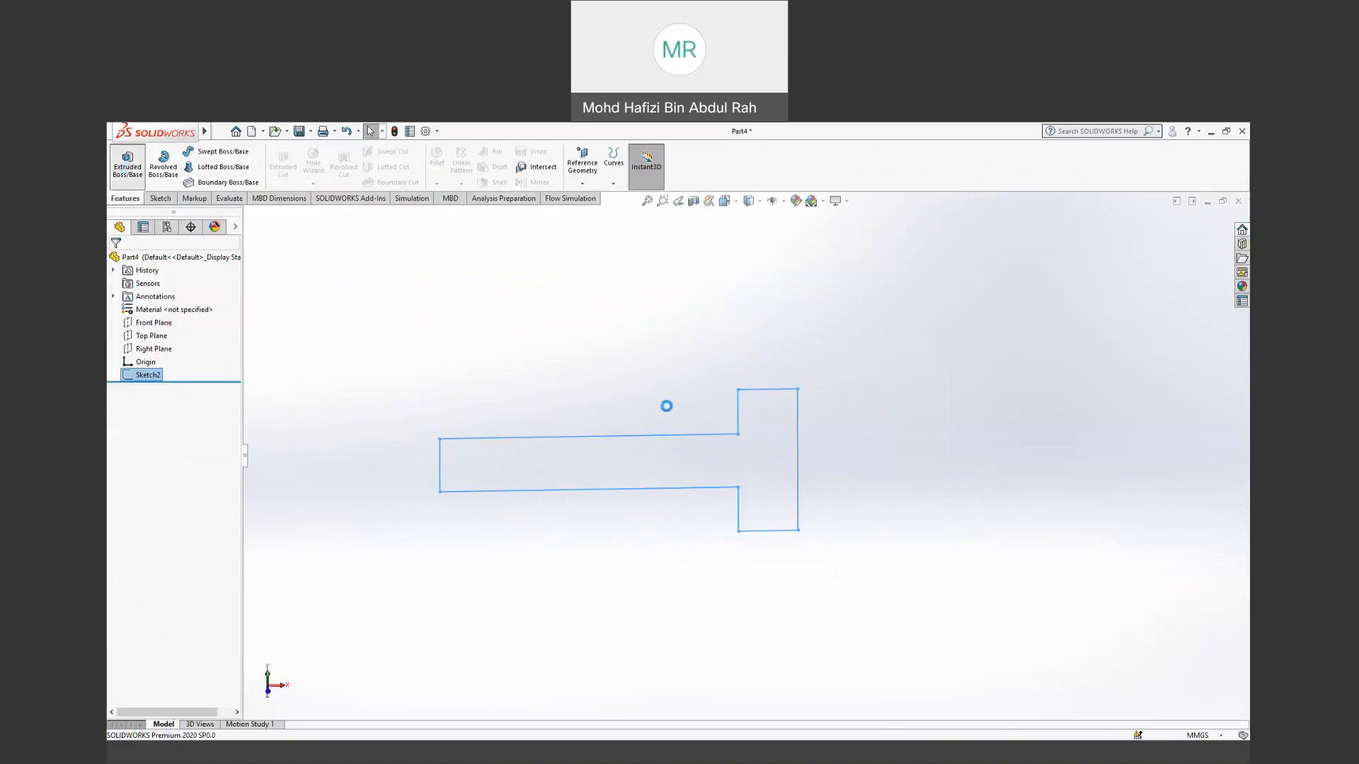
{"action": "scroll", "coordinate": [661, 425], "scroll_direction": "up", "scroll_amount": 1}
{"action": "left_click_drag", "start_coordinate": [657, 478], "coordinate": [668, 524]}
{"action": "middle_click_drag", "start_coordinate": [612, 584], "coordinate": [640, 580]}
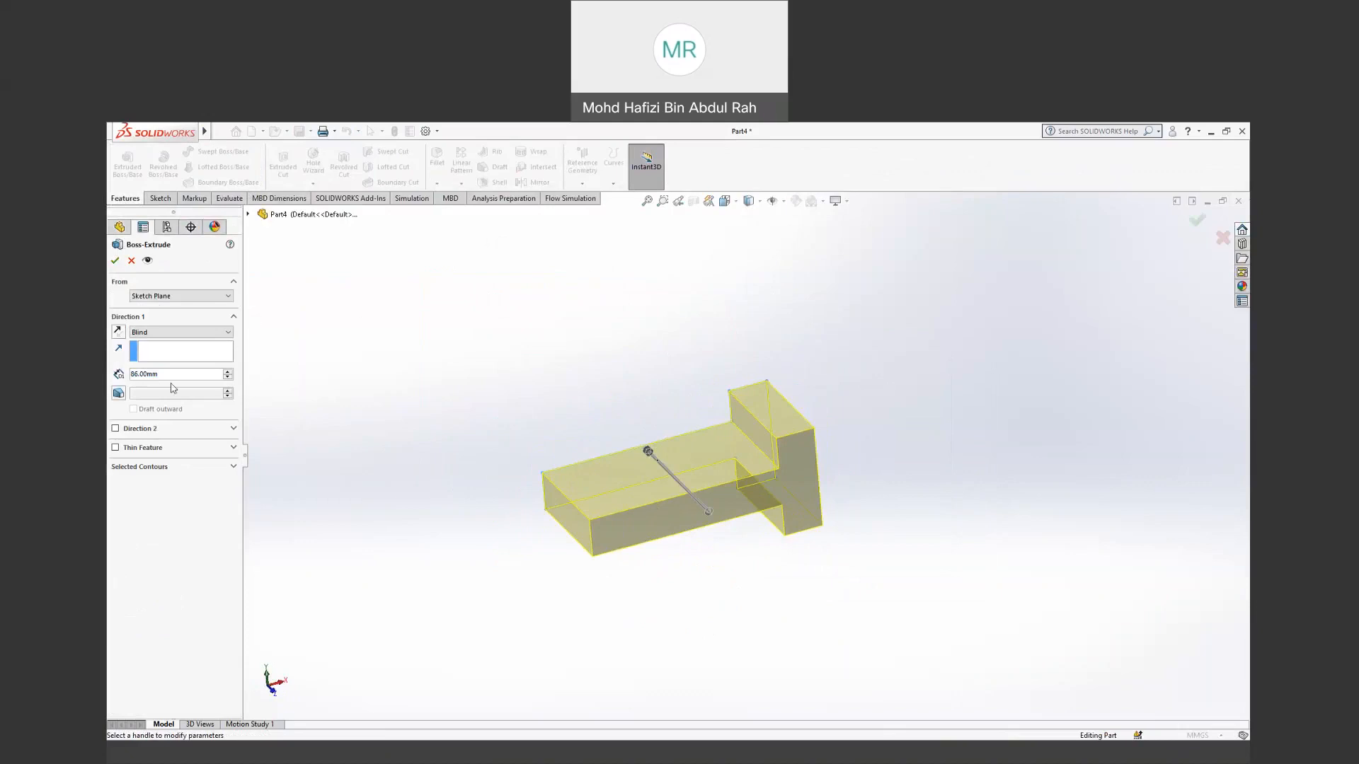
{"action": "type", "text": "50"}
{"action": "key", "text": "Return"}
{"action": "left_click", "coordinate": [115, 260]}
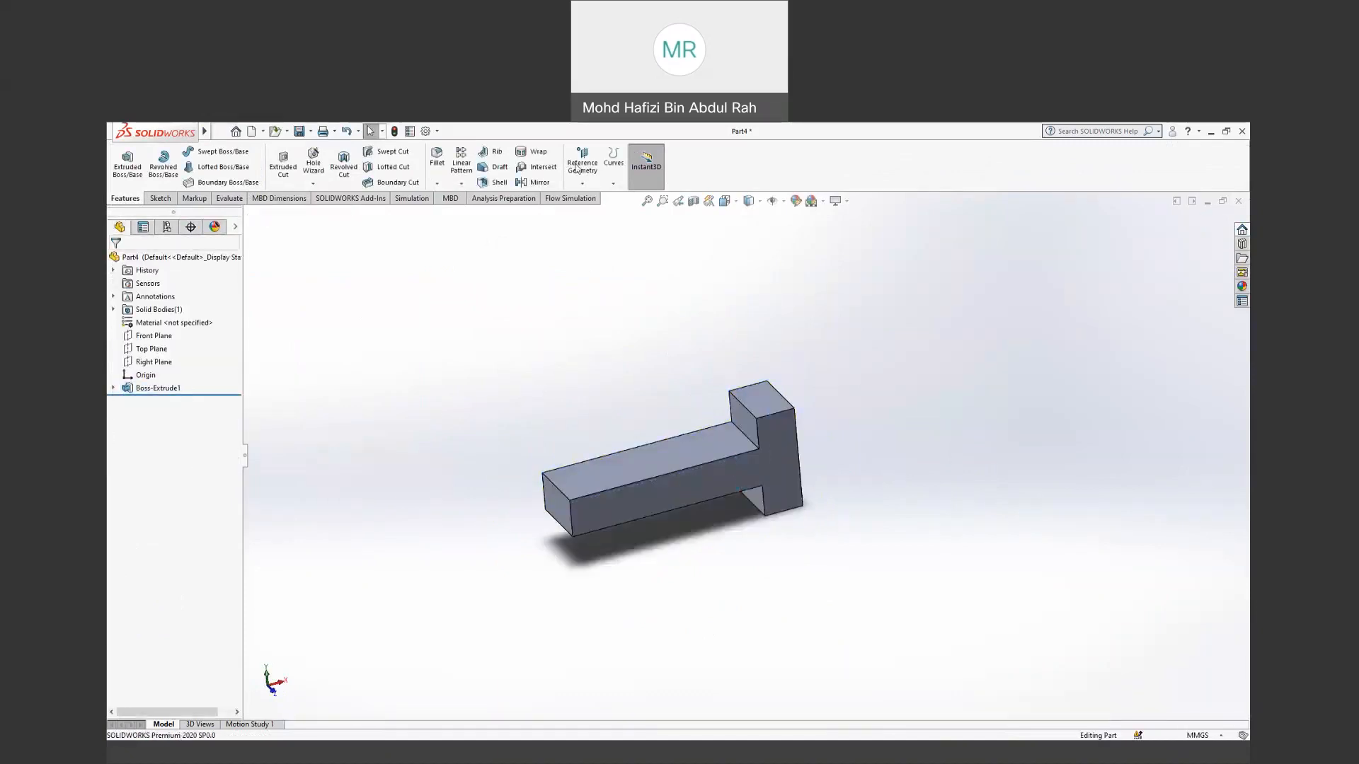
{"action": "middle_click_drag", "start_coordinate": [646, 402], "coordinate": [673, 387]}
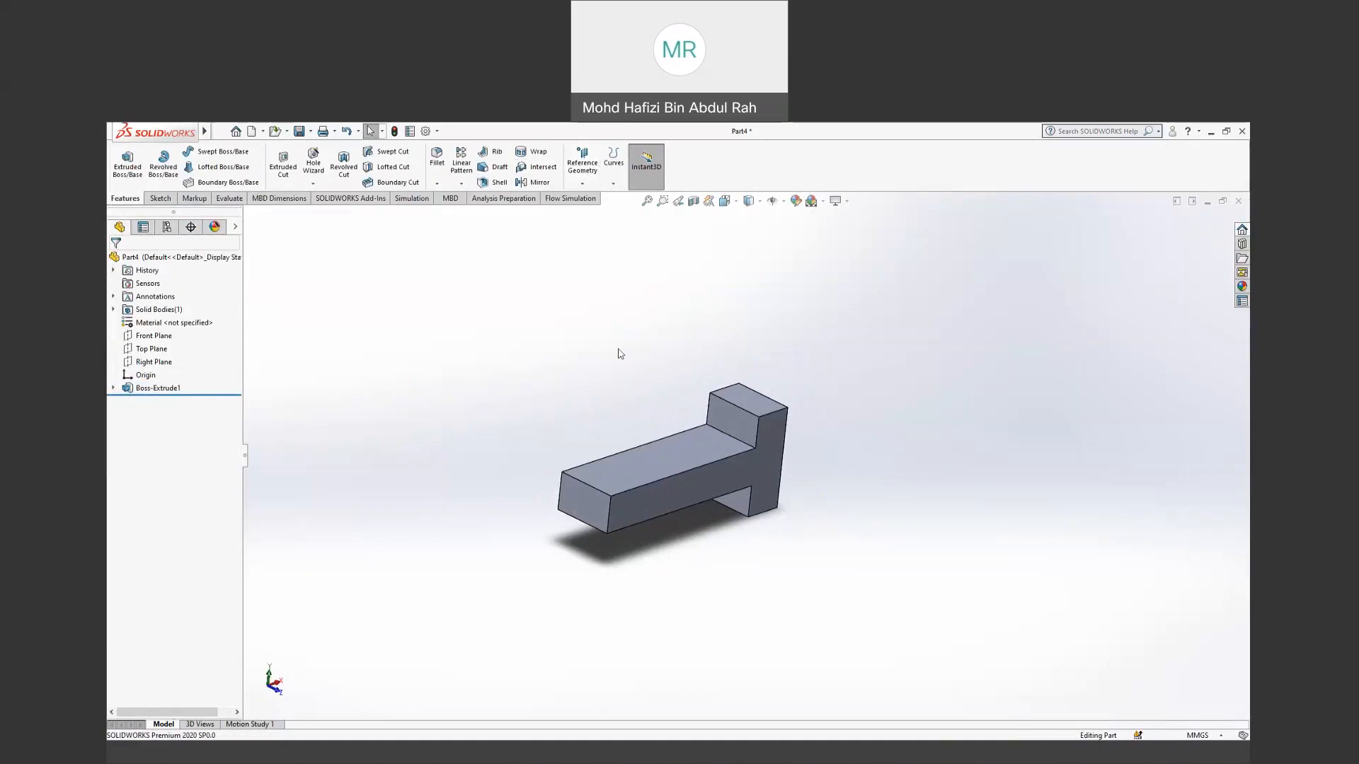
{"action": "middle_click_drag", "start_coordinate": [844, 397], "coordinate": [787, 372]}
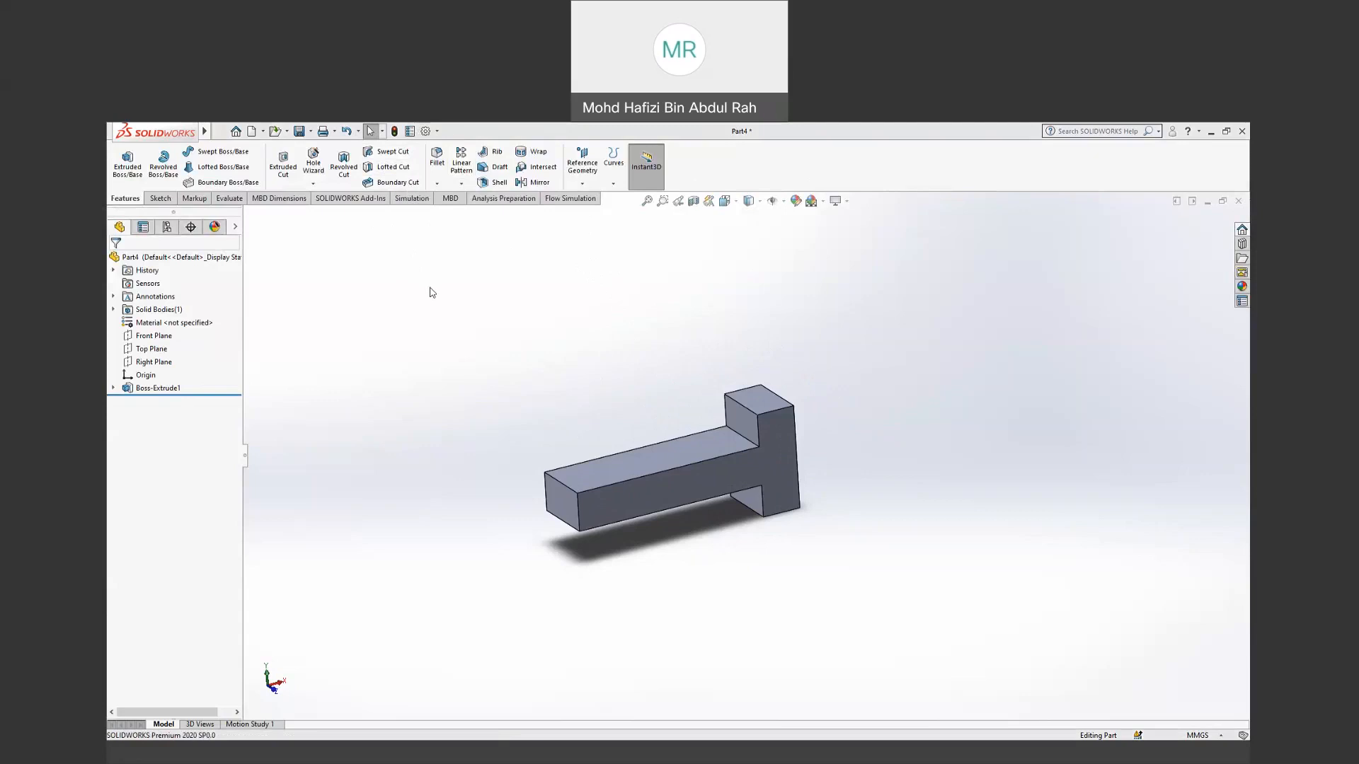
{"action": "left_click", "coordinate": [423, 133]}
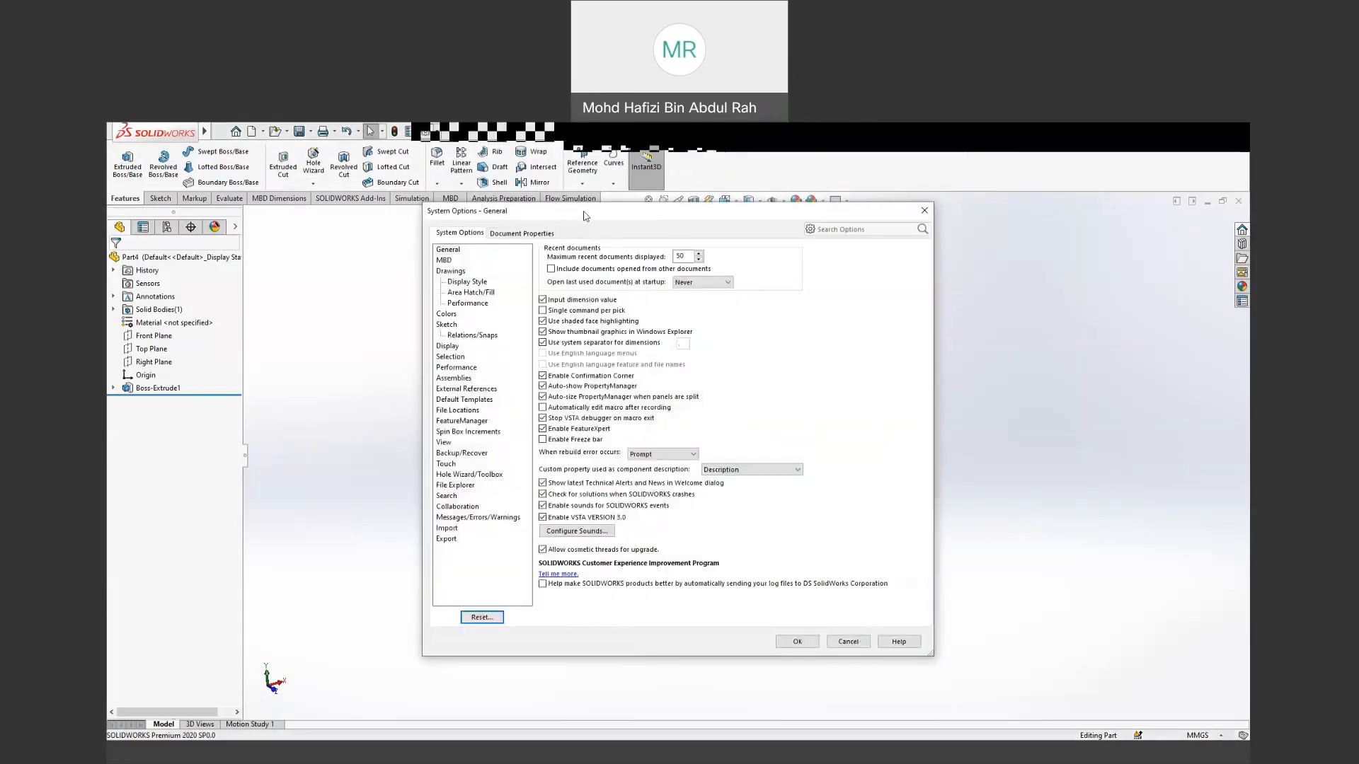
{"action": "left_click_drag", "start_coordinate": [585, 207], "coordinate": [545, 199]}
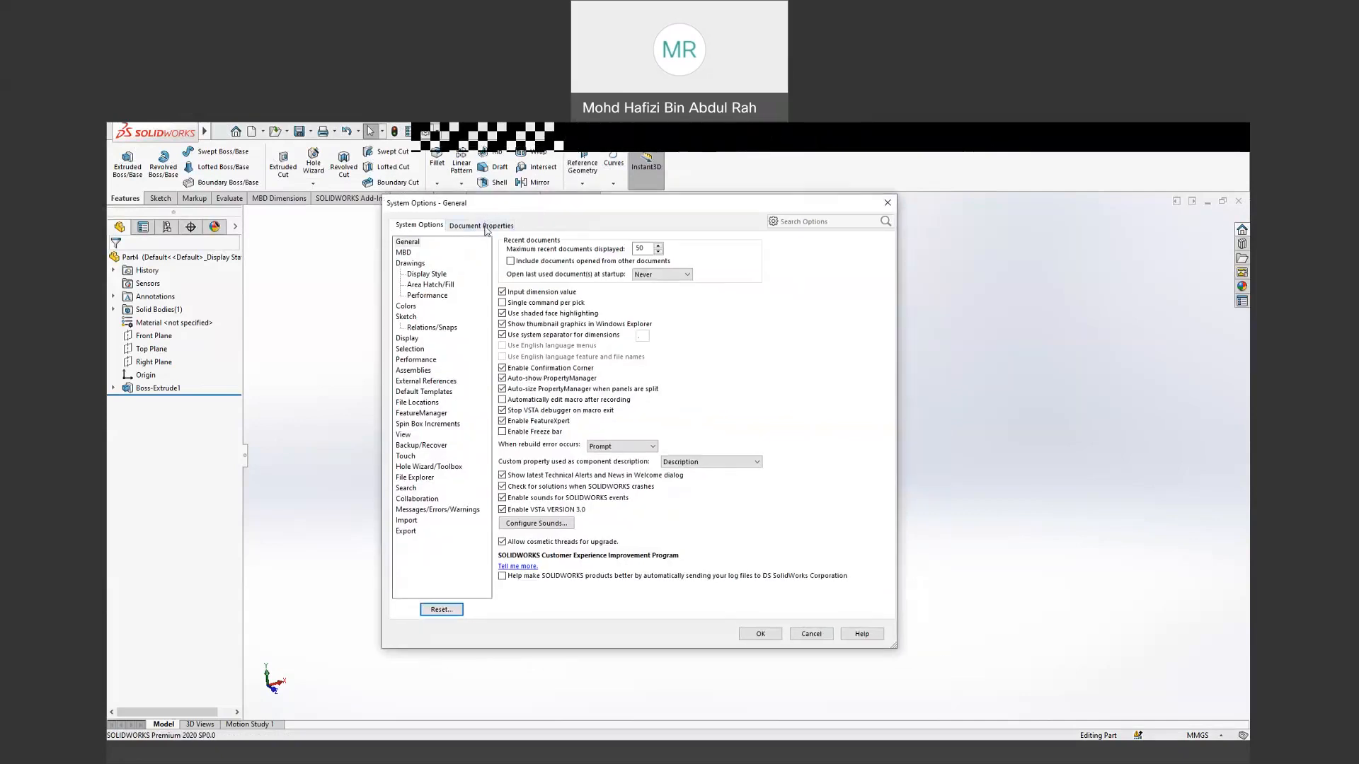
{"action": "left_click", "coordinate": [887, 204]}
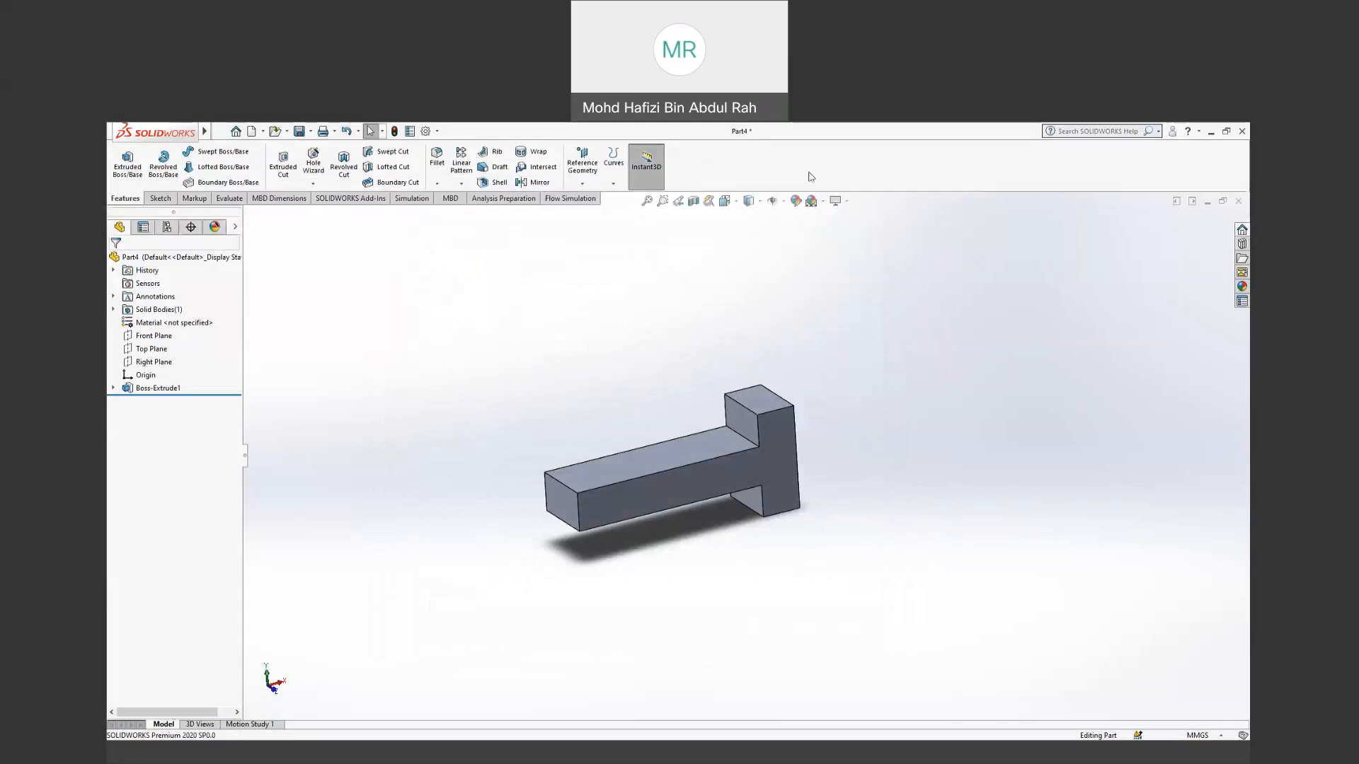
{"action": "right_click", "coordinate": [845, 184]}
{"action": "key", "text": "Escape"}
Step: Show the Simulation toolbar
{"action": "right_click", "coordinate": [428, 127]}
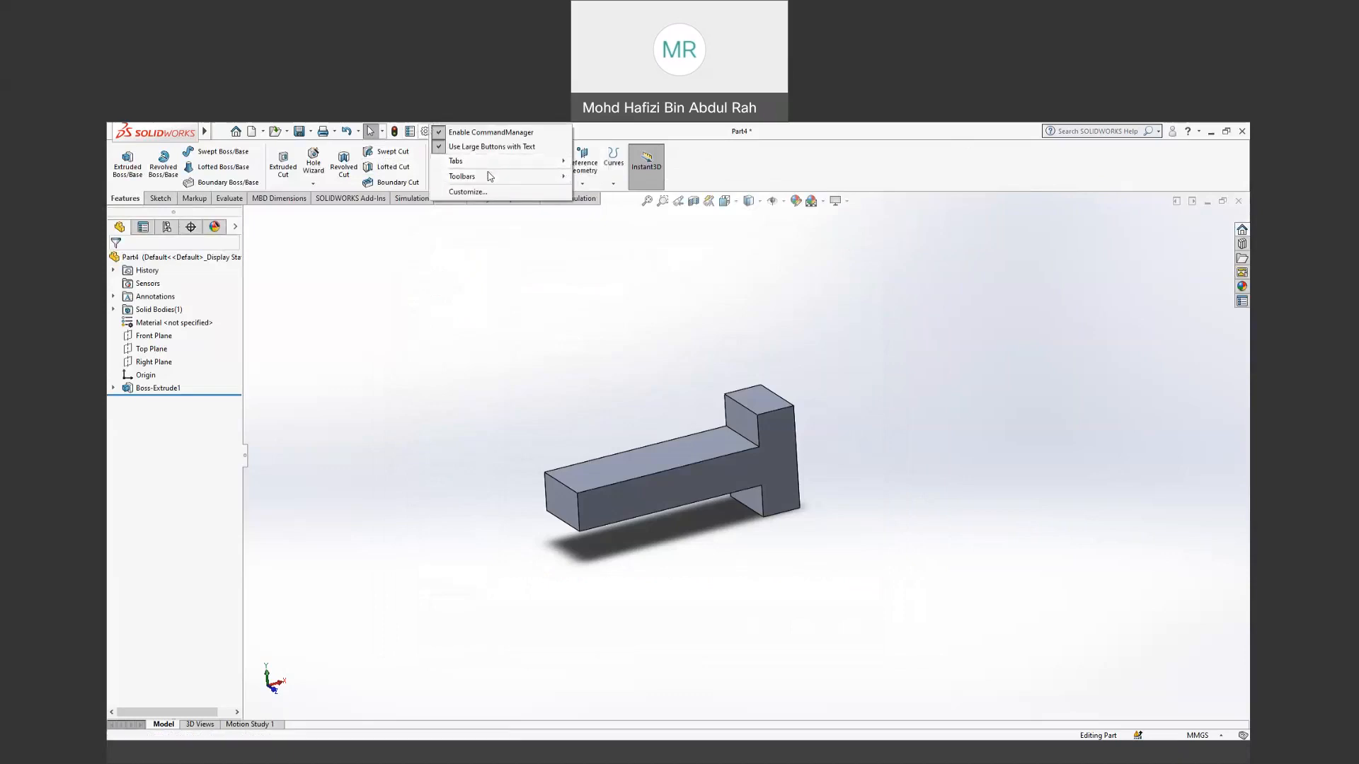
{"action": "mouse_move", "coordinate": [489, 176]}
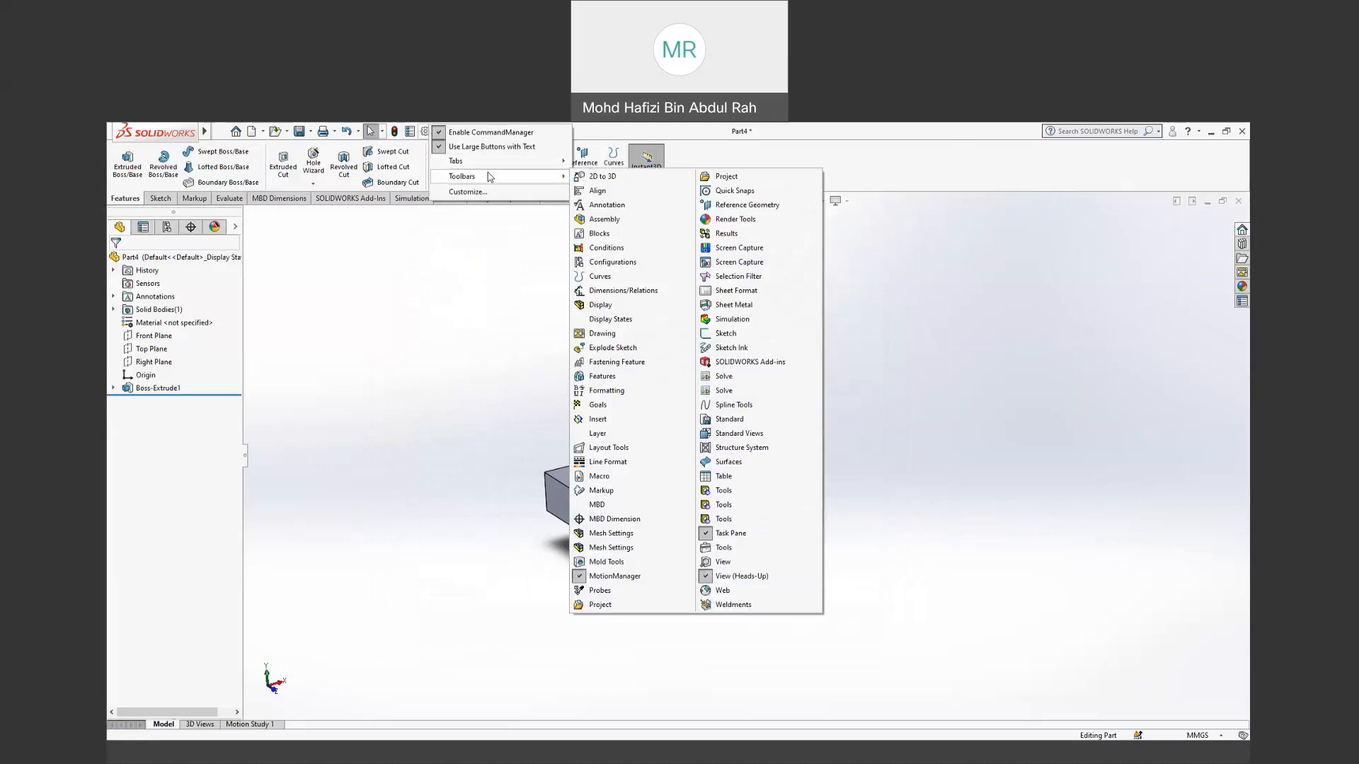
{"action": "left_click", "coordinate": [720, 320]}
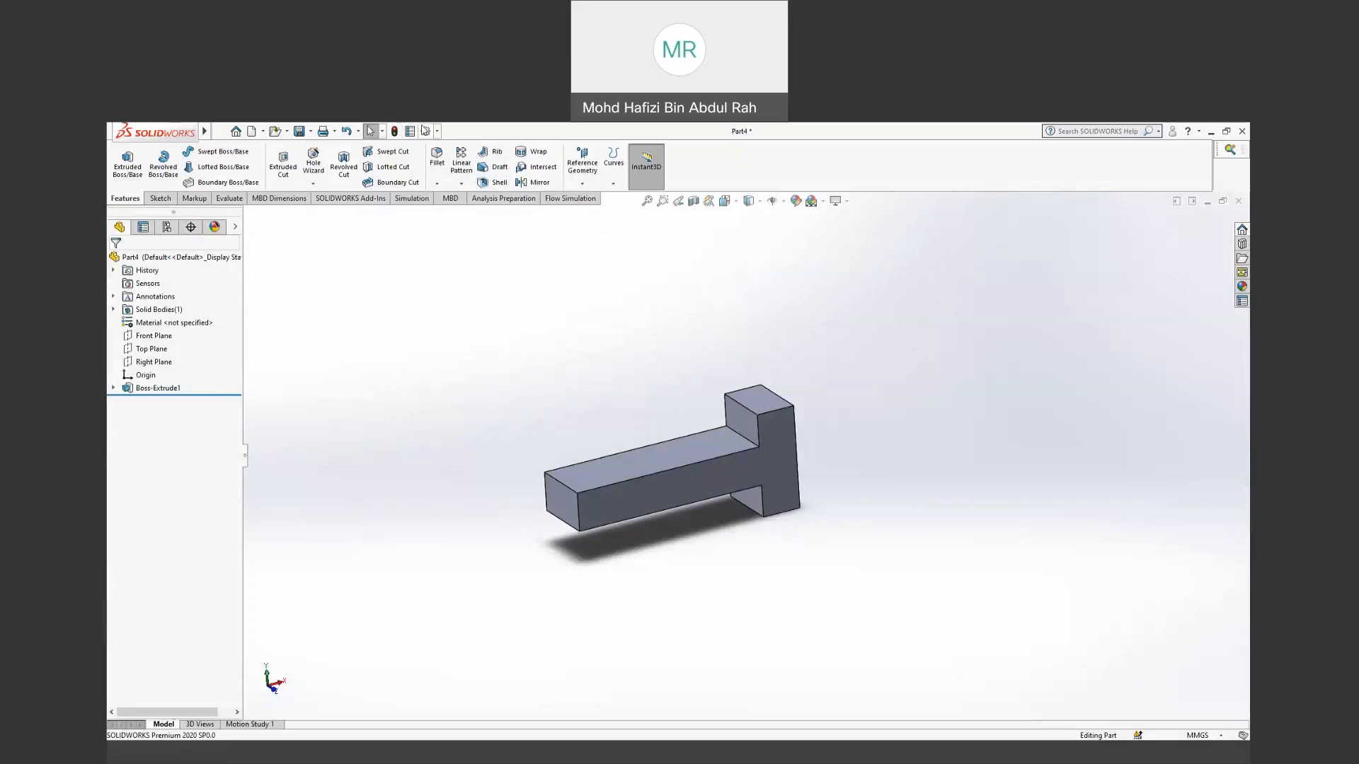
Step: Make sure the SOLIDWORKS Simulation add-in is active and confirm the add-in selection
{"action": "left_click", "coordinate": [425, 130]}
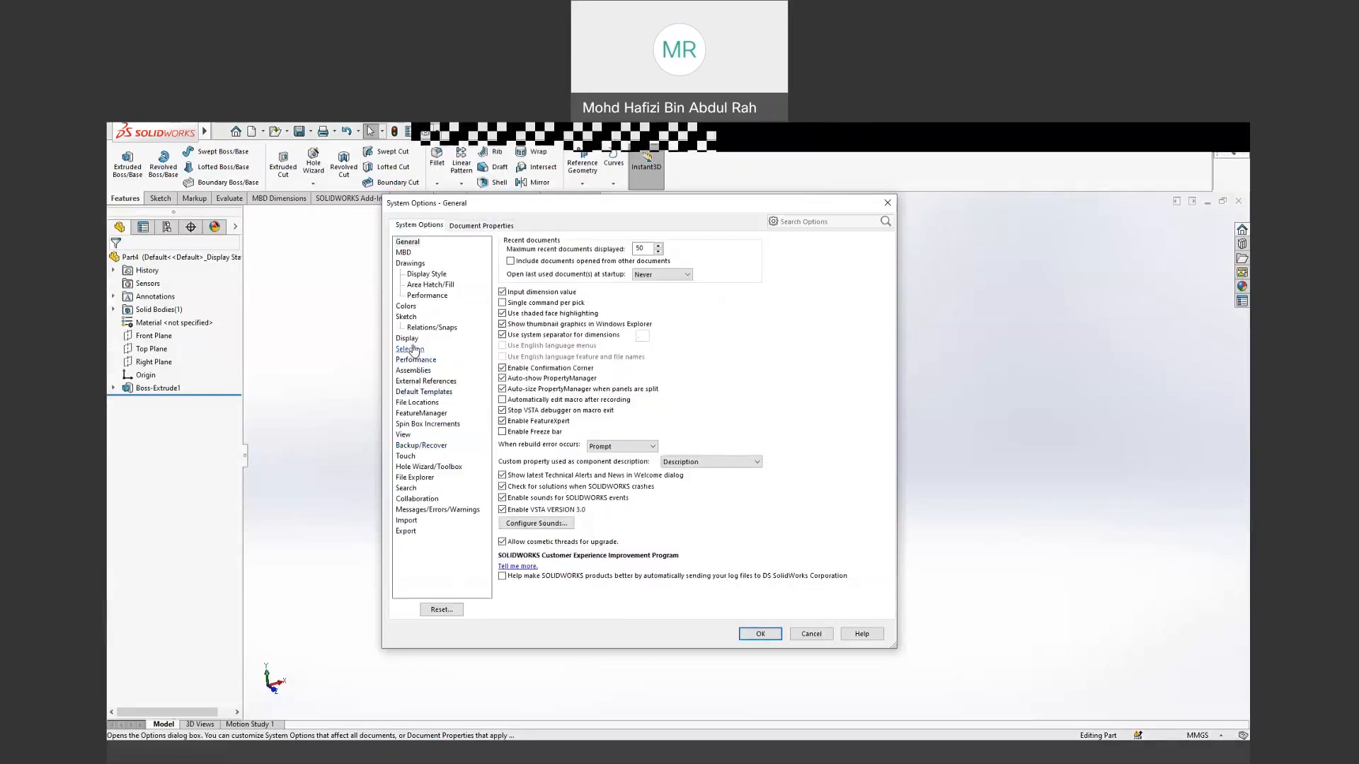
{"action": "left_click", "coordinate": [811, 633]}
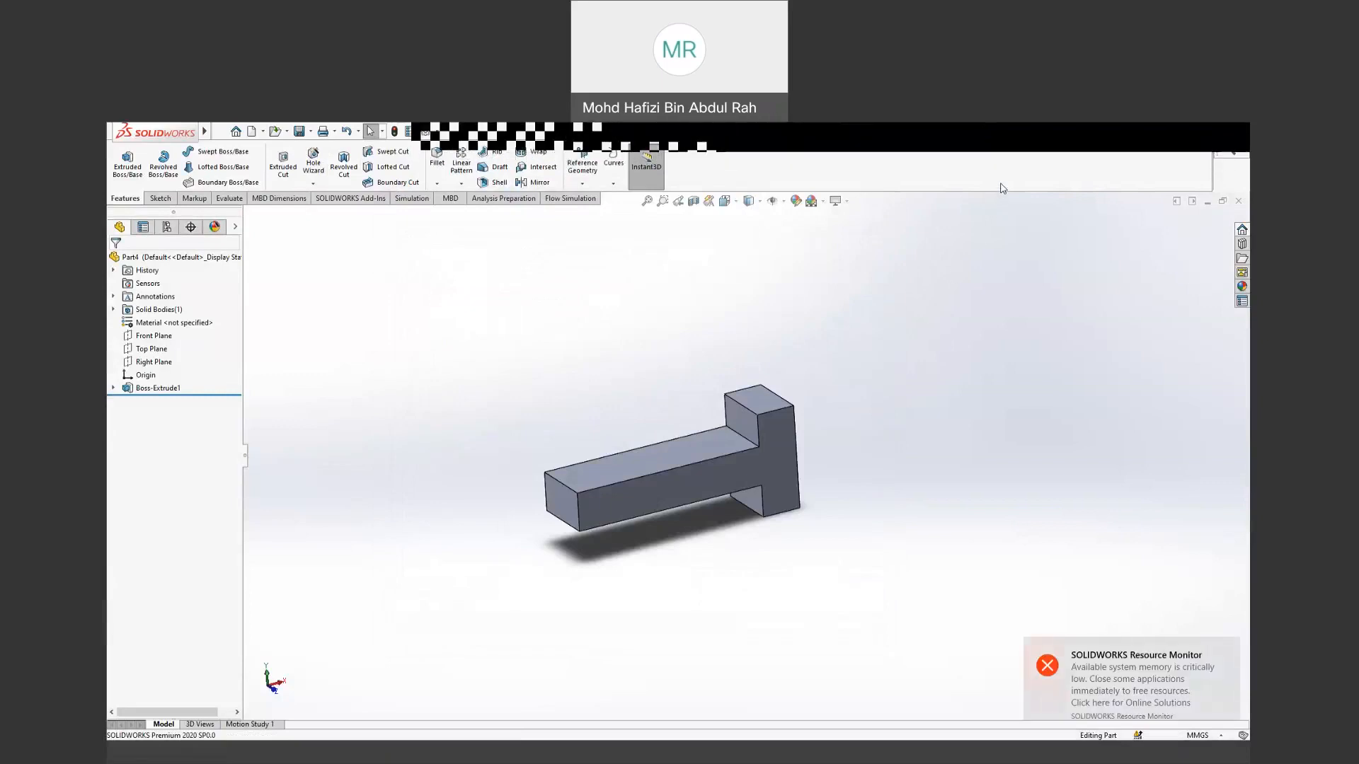
{"action": "right_click", "coordinate": [439, 140]}
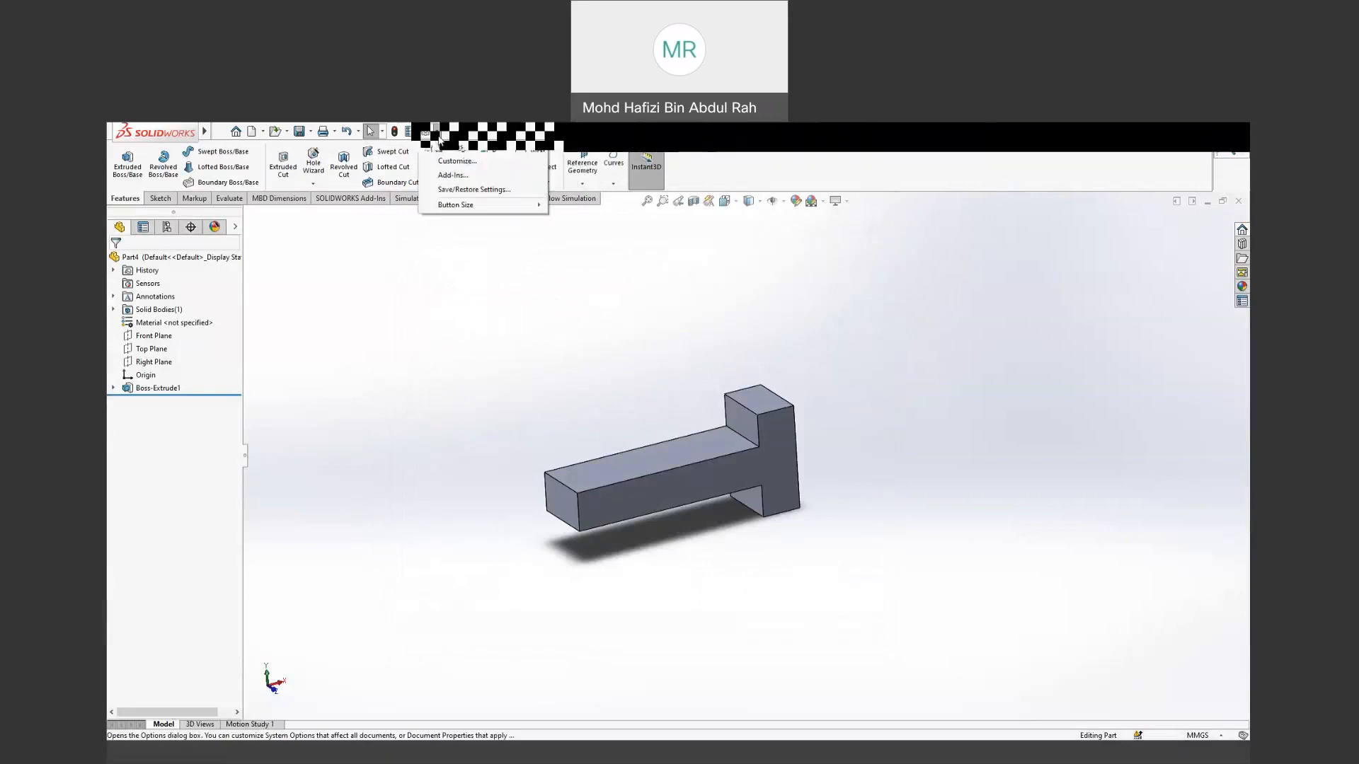
{"action": "left_click", "coordinate": [447, 177]}
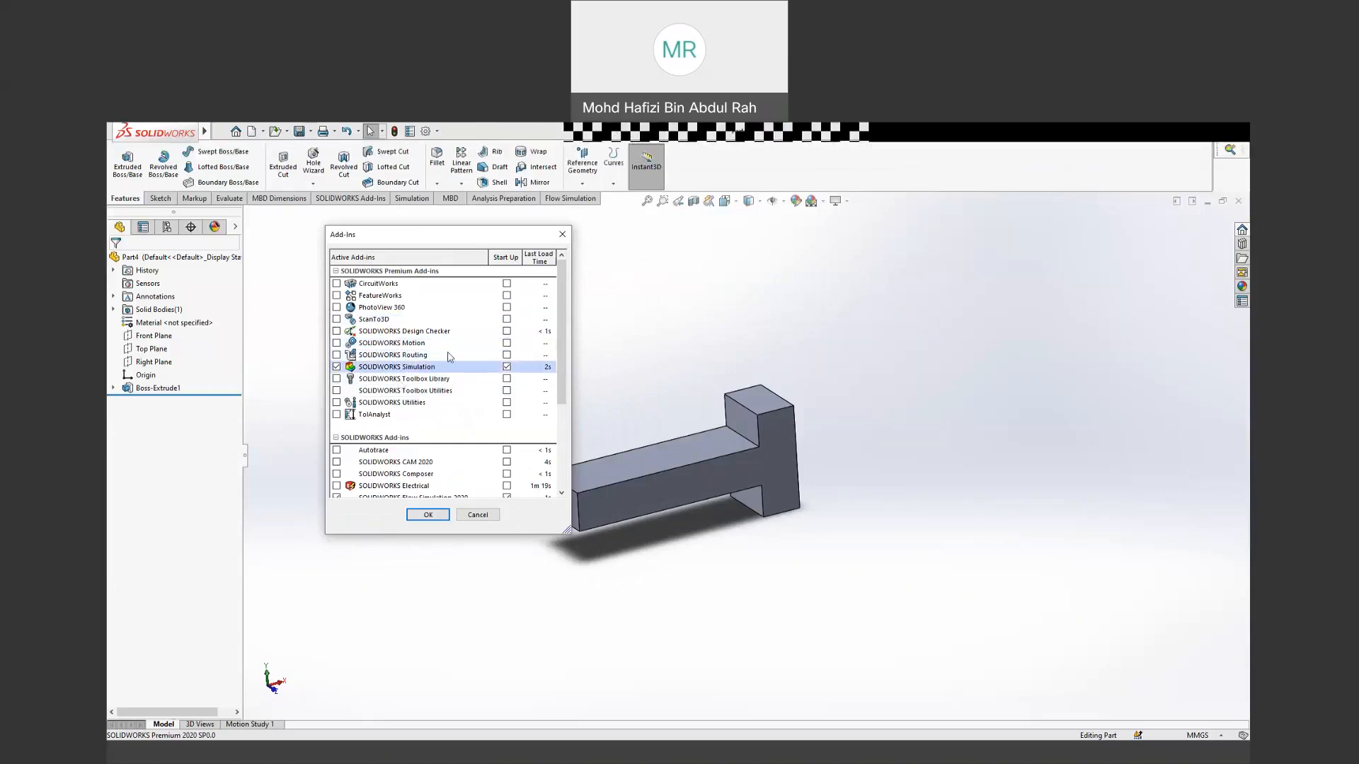
{"action": "left_click", "coordinate": [336, 366]}
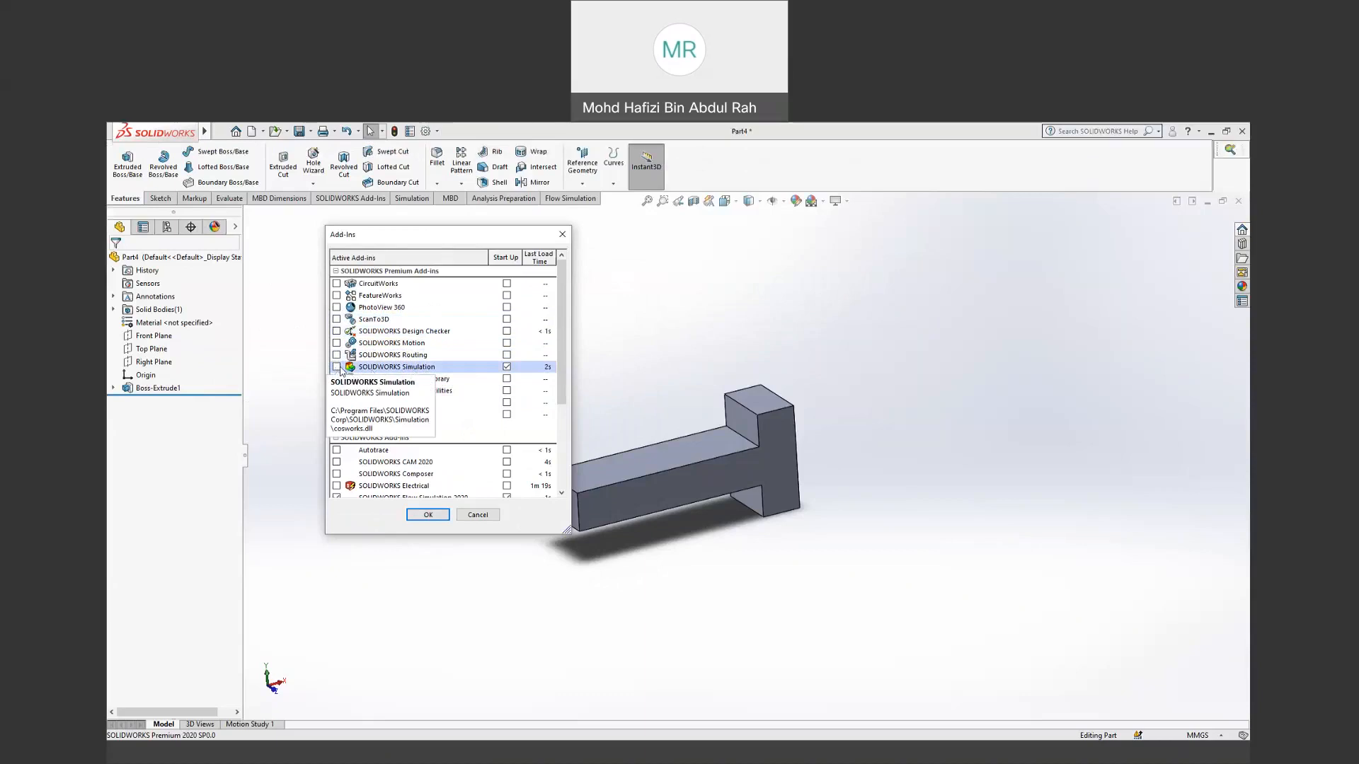
{"action": "left_click", "coordinate": [336, 367]}
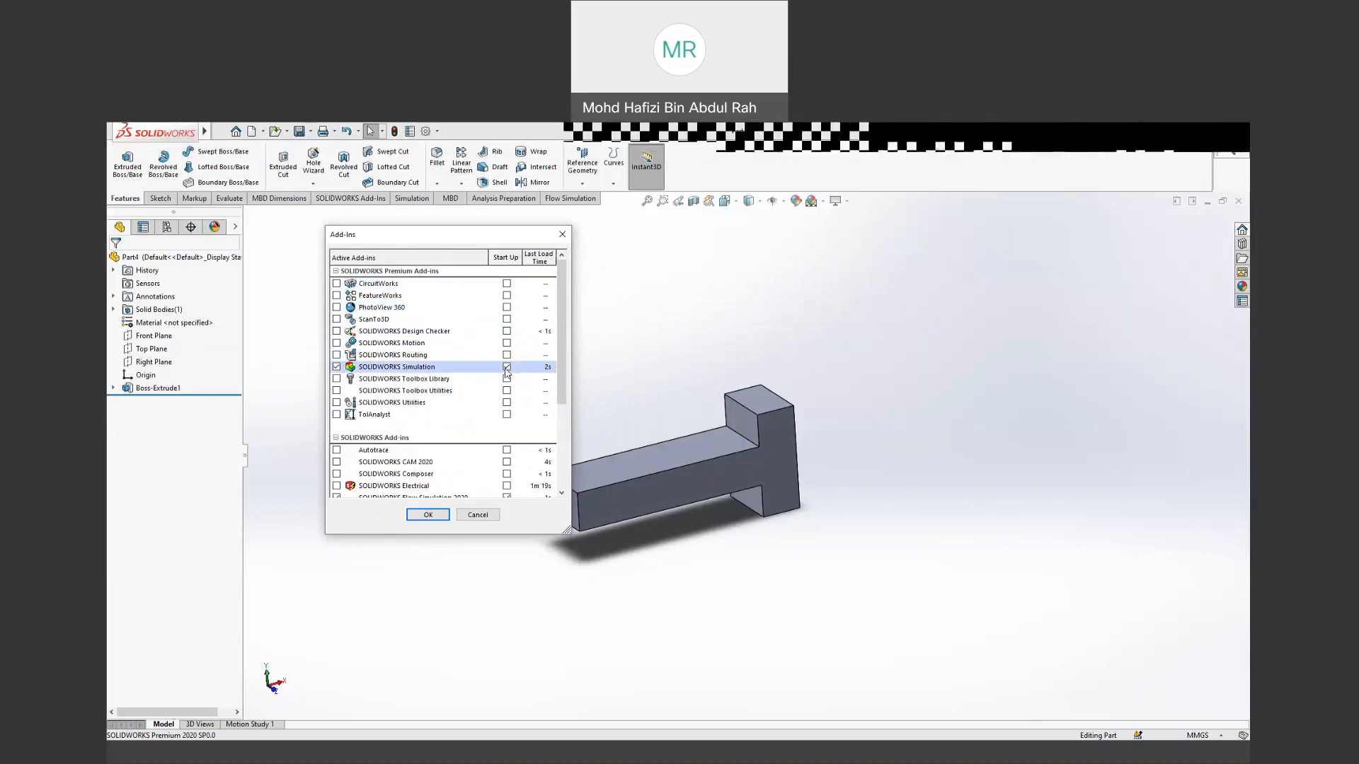
{"action": "left_click", "coordinate": [439, 516]}
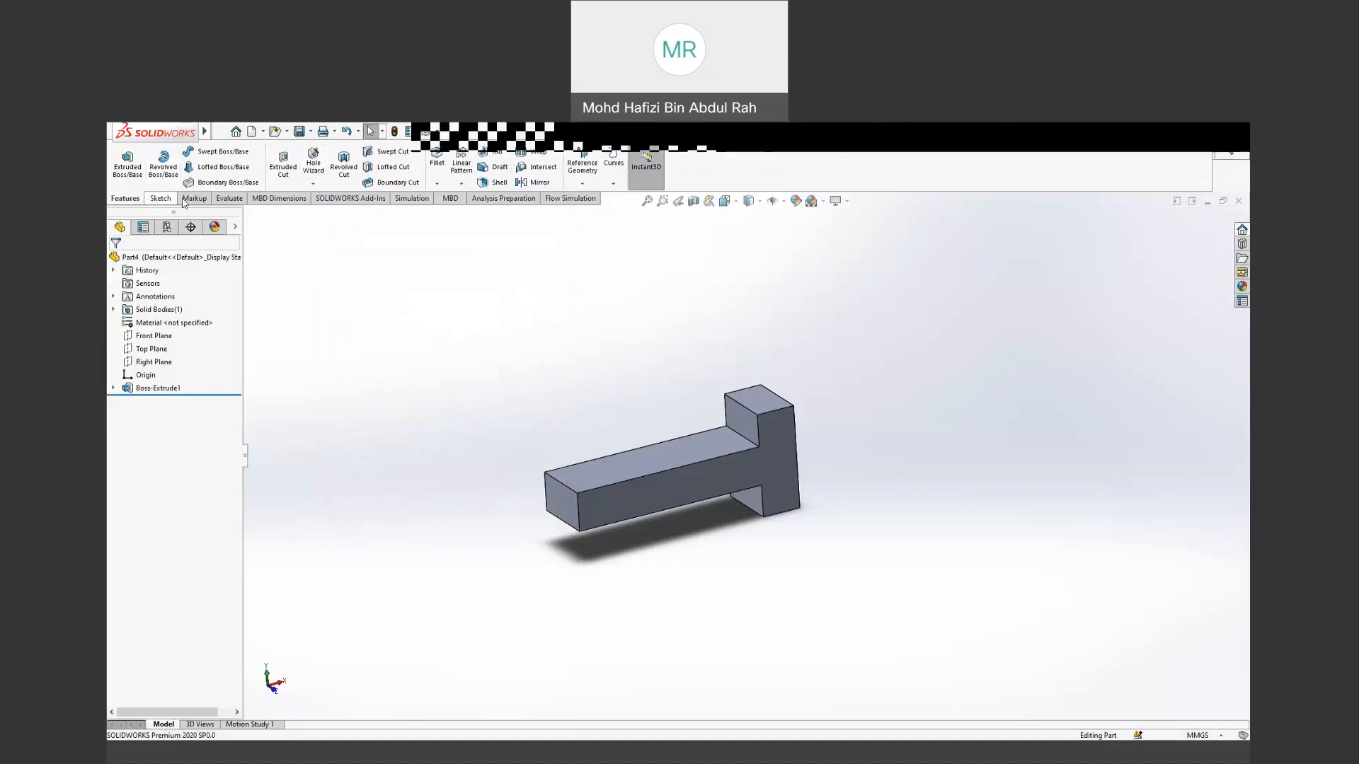
Step: Create a new static simulation study named "Linear Static Structure"
{"action": "left_click", "coordinate": [407, 199]}
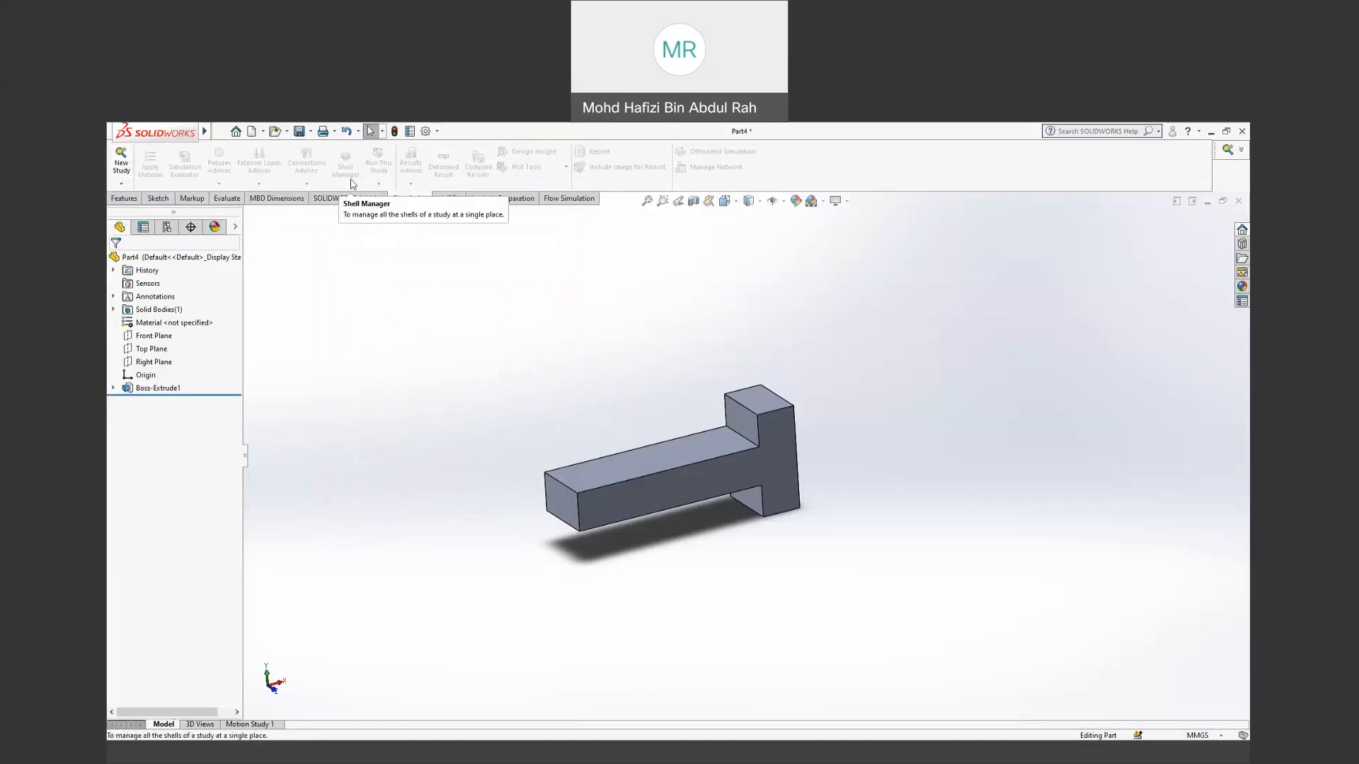
{"action": "left_click", "coordinate": [118, 188]}
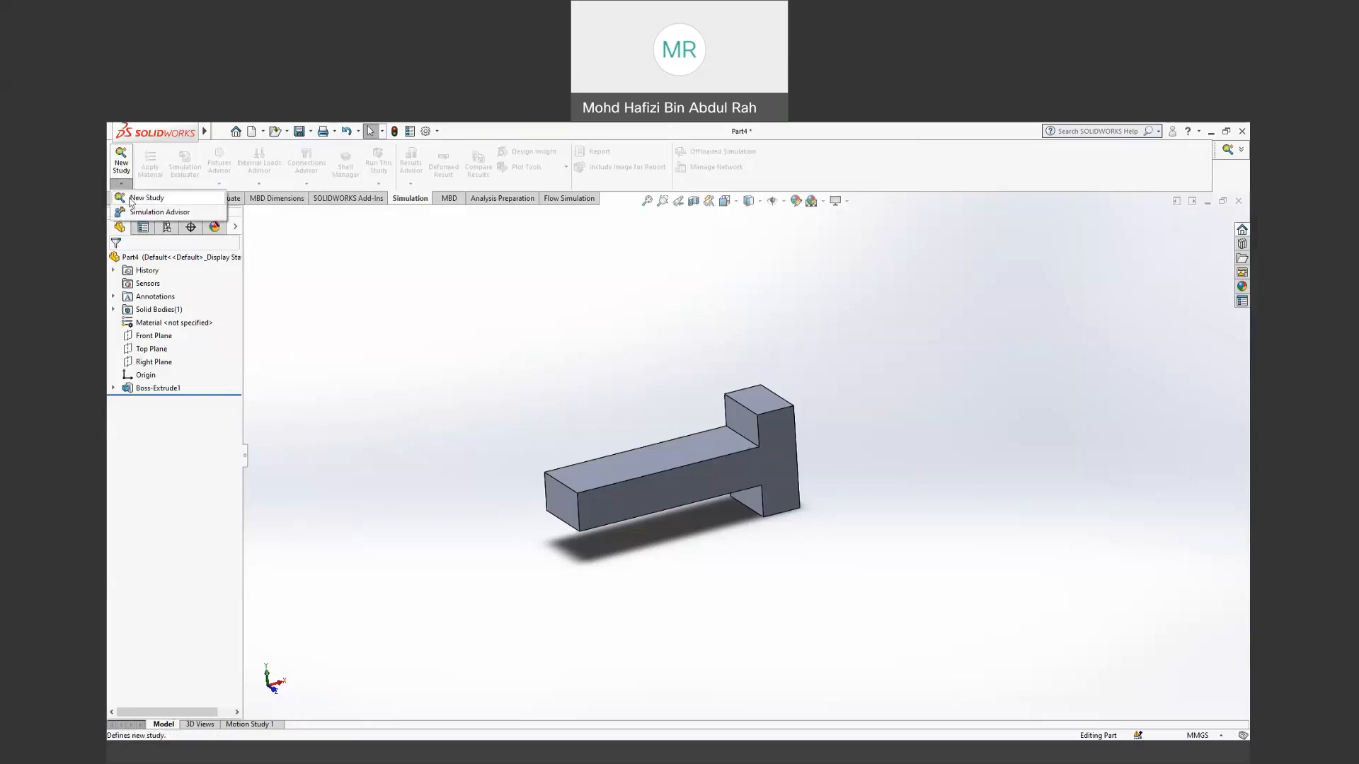
{"action": "left_click", "coordinate": [132, 198]}
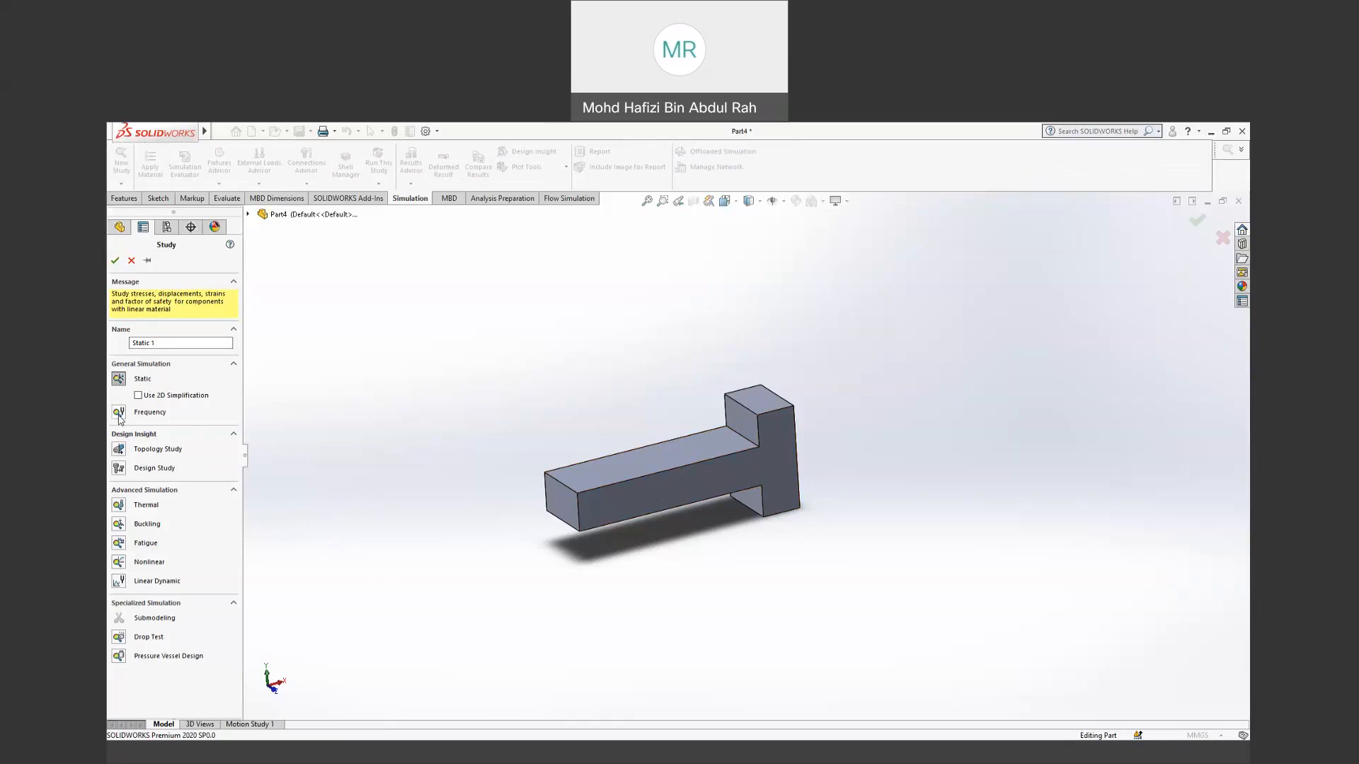
{"action": "left_click", "coordinate": [119, 388]}
{"action": "left_click", "coordinate": [119, 372]}
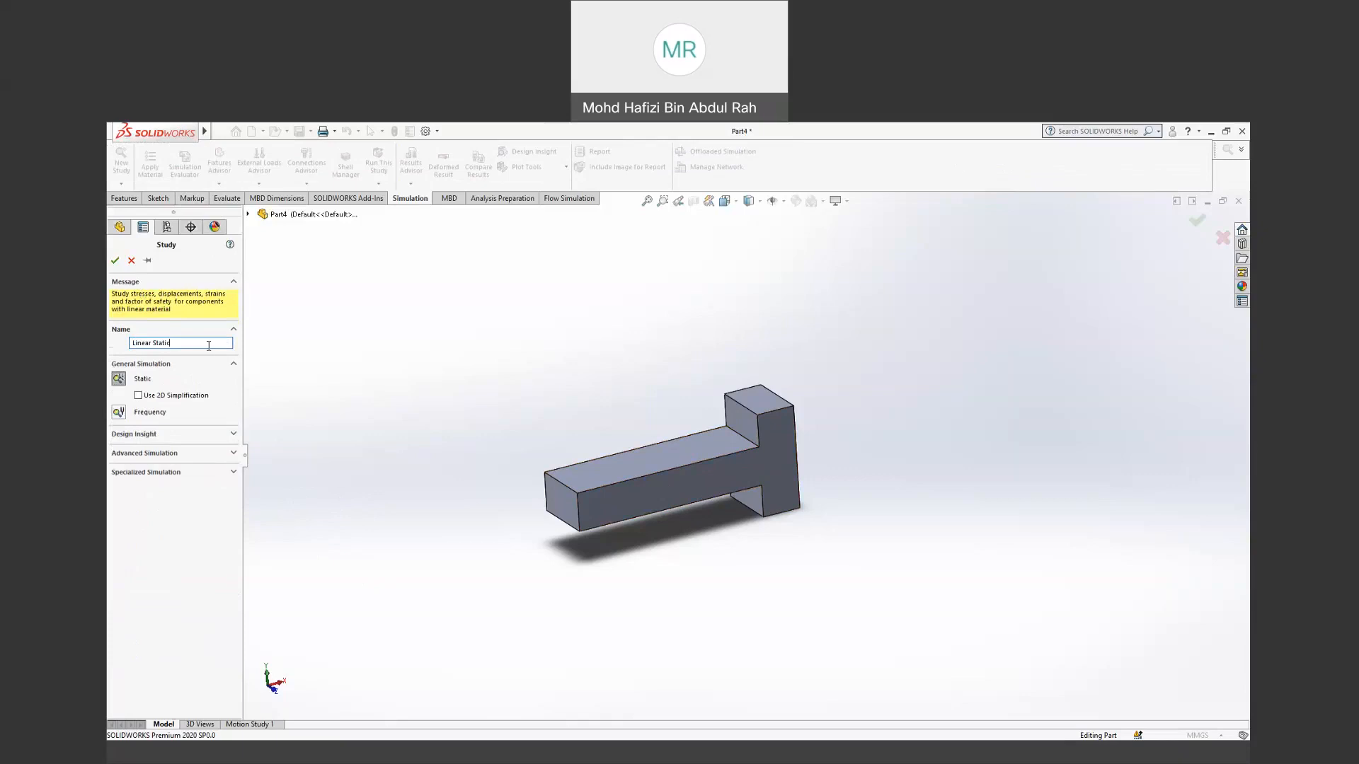
{"action": "type", "text": "ure"}
{"action": "left_click", "coordinate": [112, 261]}
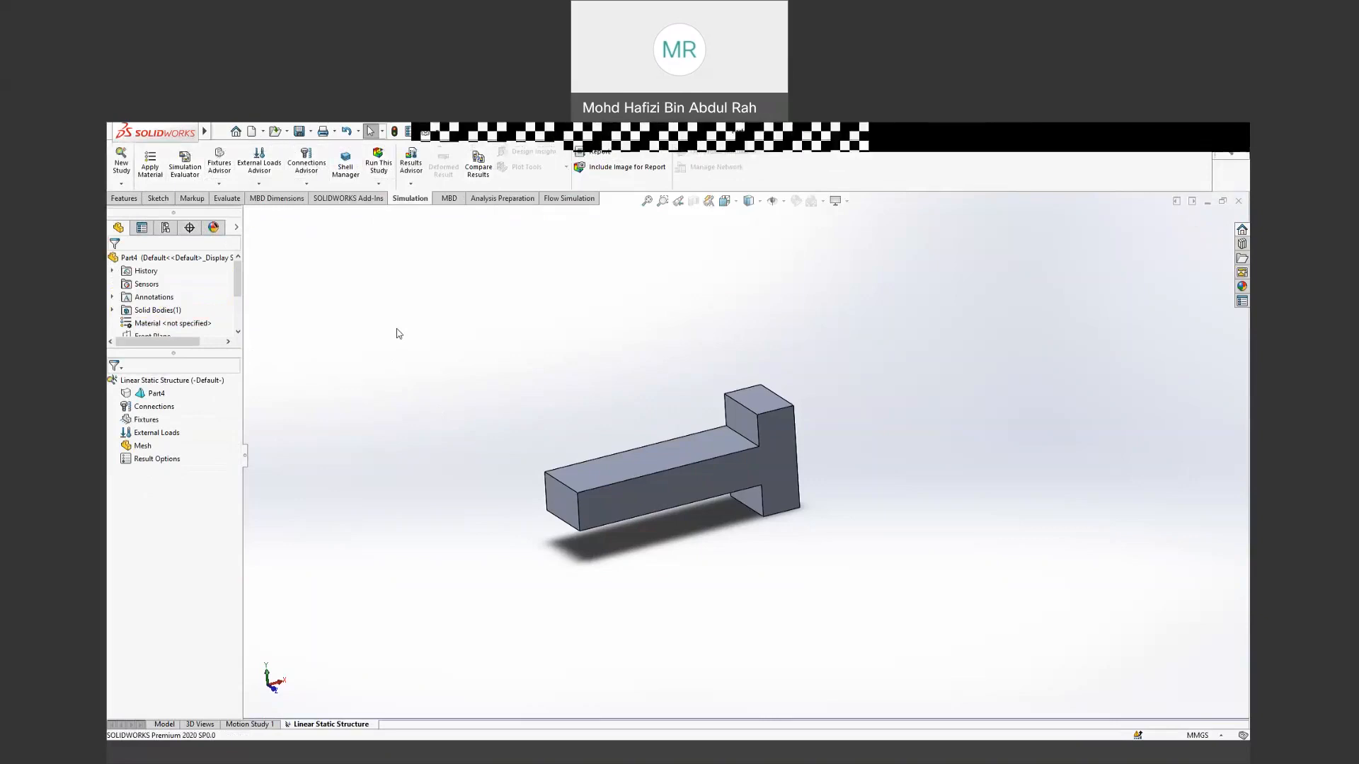
Step: Examine the part, connections and fixtures entries of the Linear Static Structure study and the options available for the part
{"action": "left_click", "coordinate": [241, 131]}
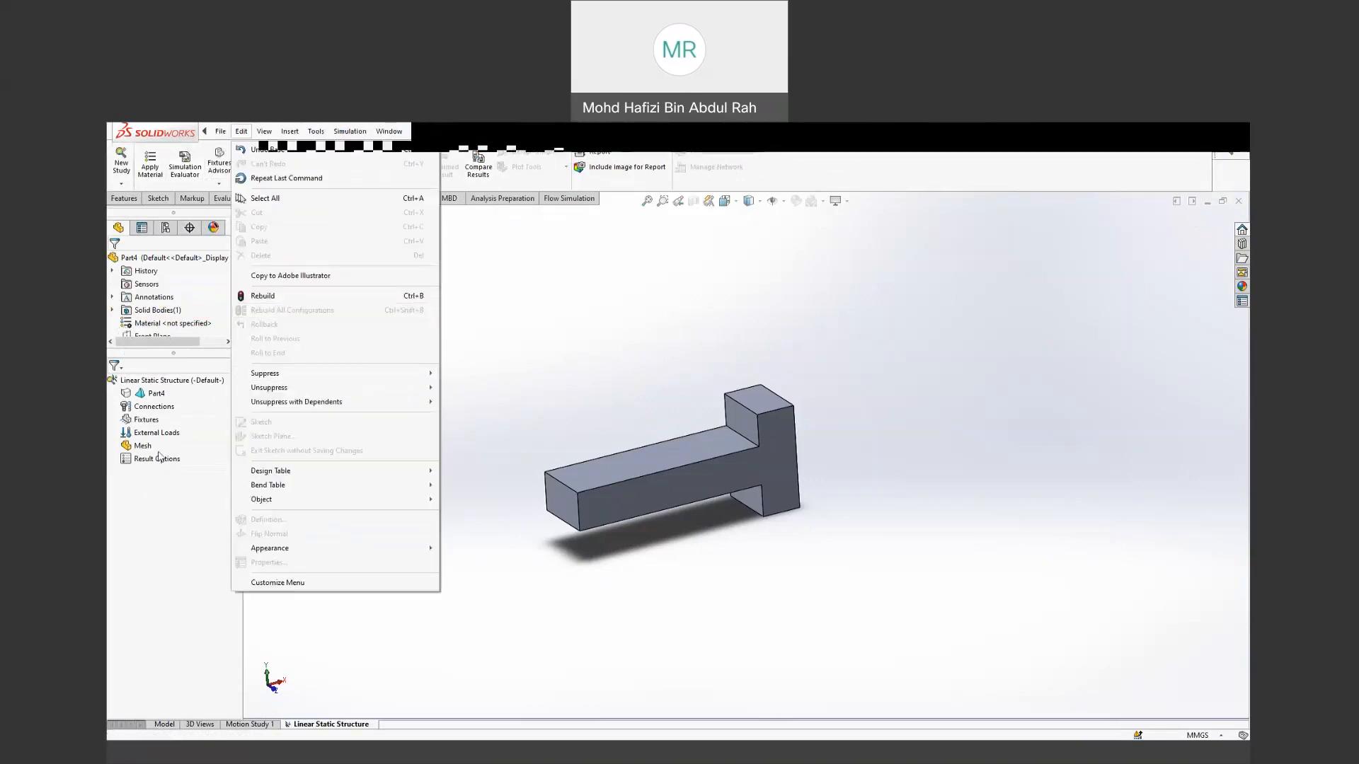
{"action": "left_click", "coordinate": [155, 498]}
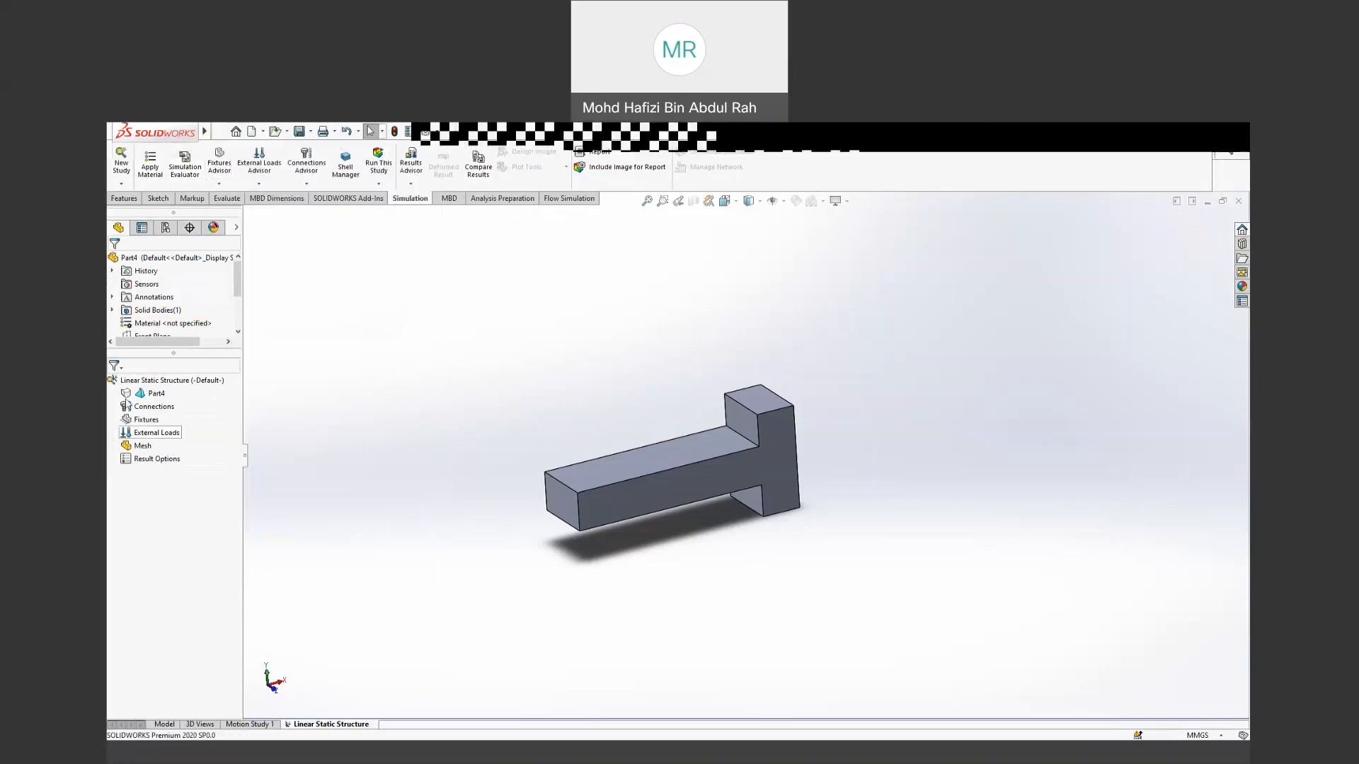
{"action": "left_click", "coordinate": [153, 396]}
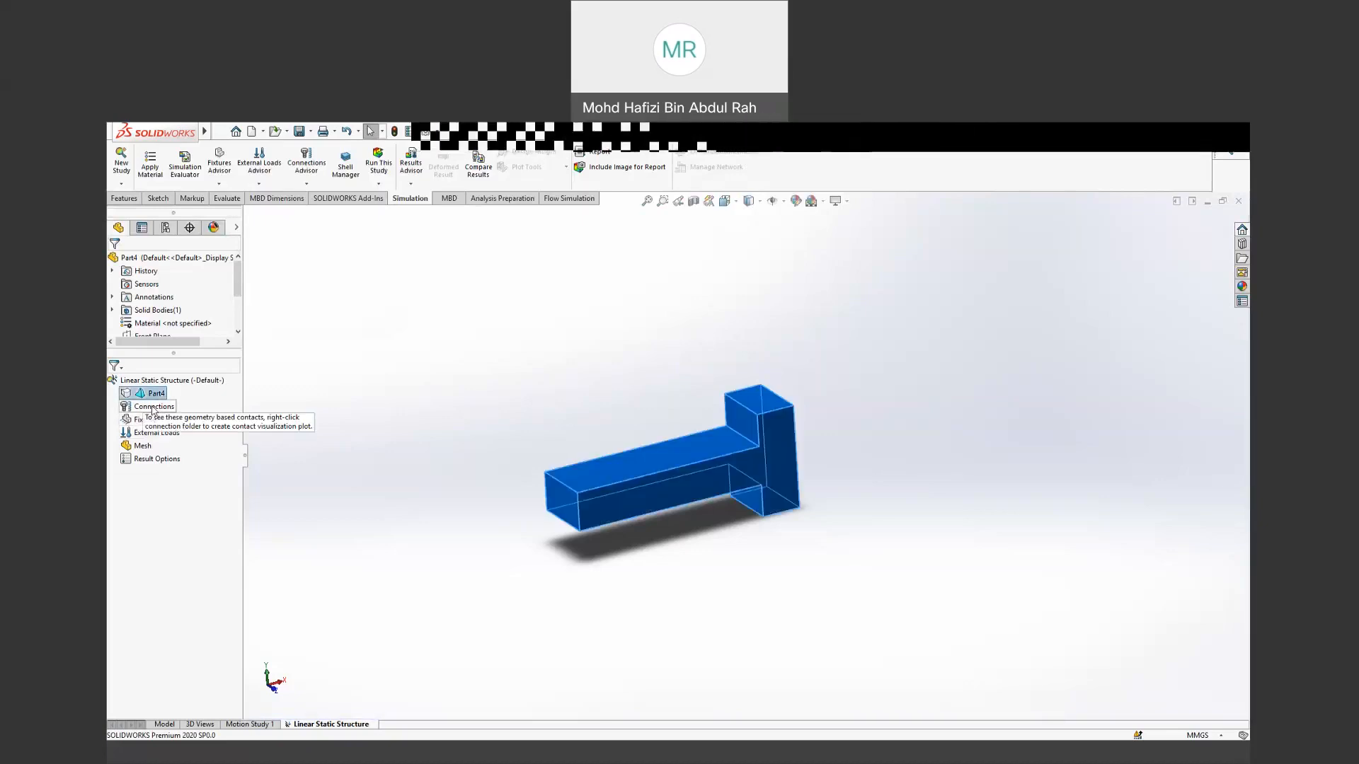
{"action": "left_click", "coordinate": [152, 407]}
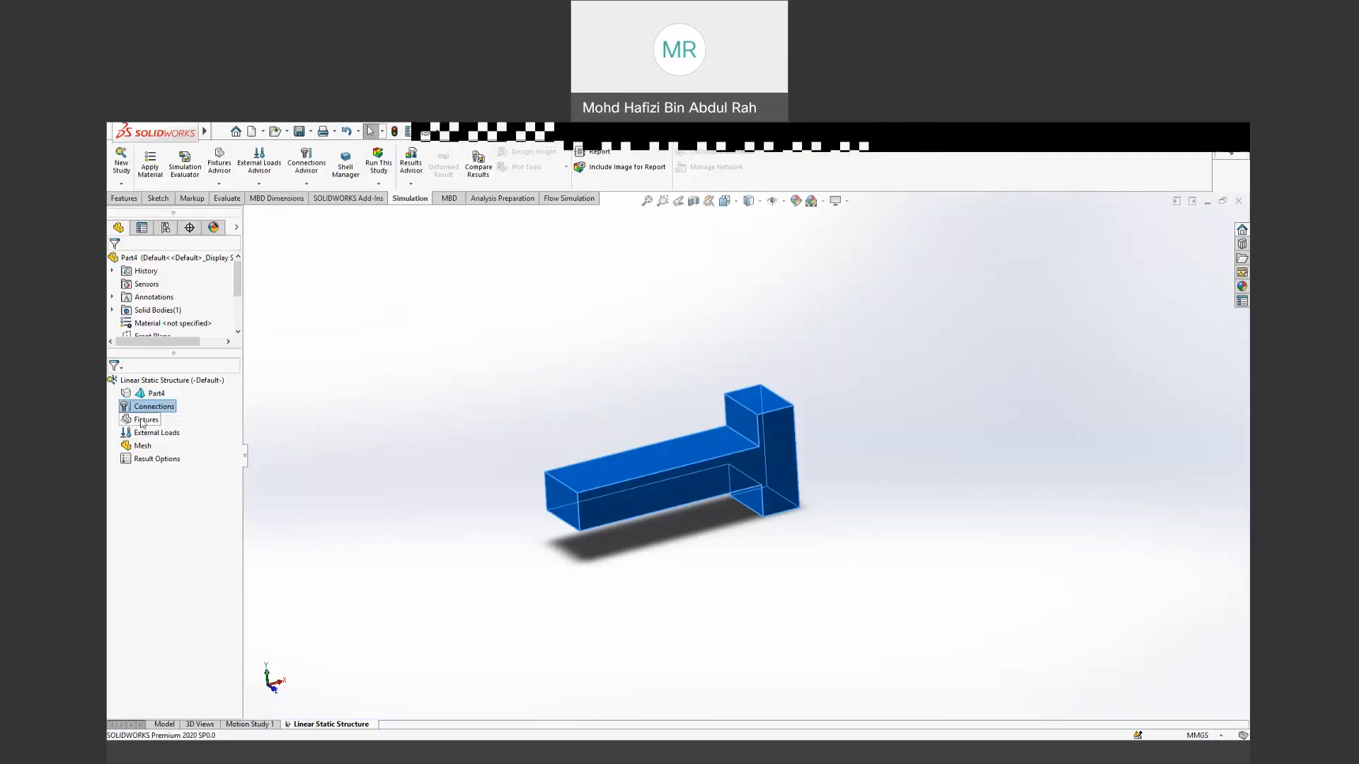
{"action": "left_click", "coordinate": [145, 419]}
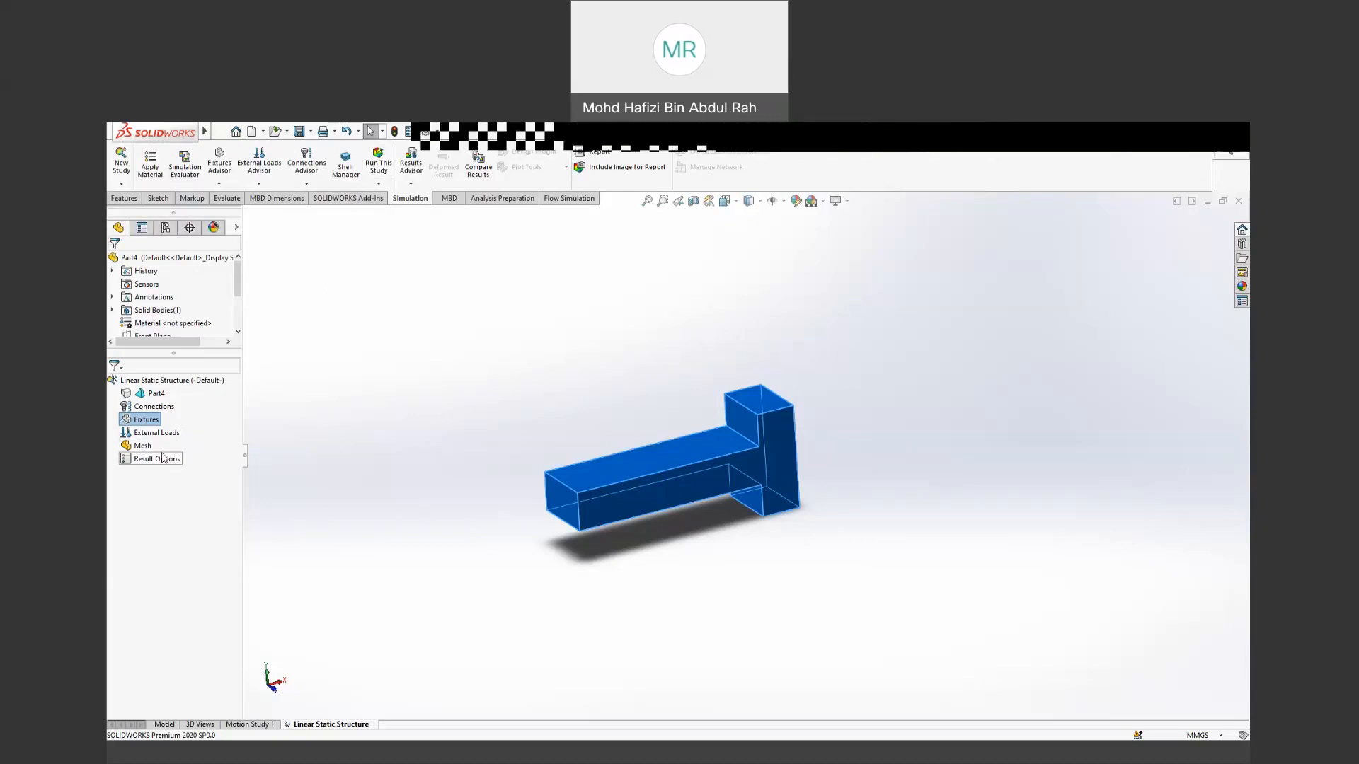
{"action": "left_click", "coordinate": [150, 395]}
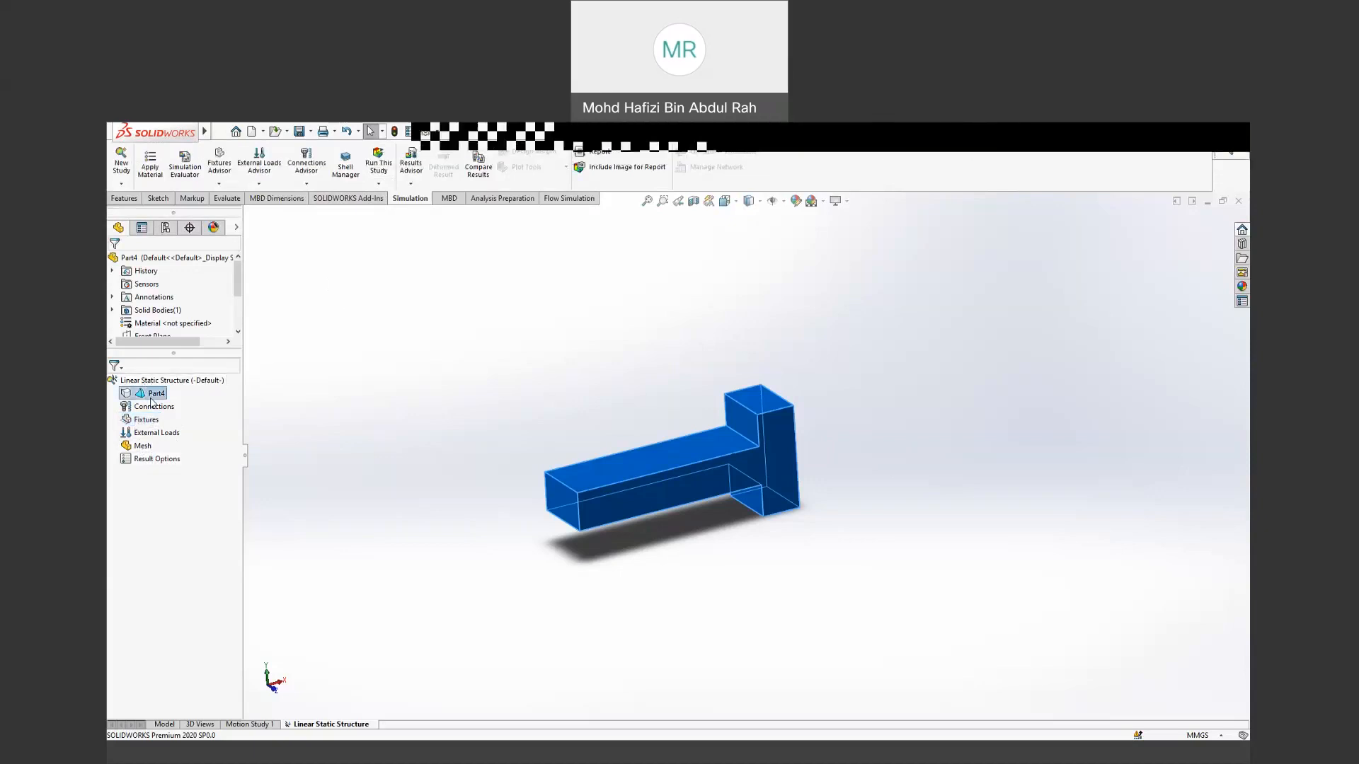
{"action": "right_click", "coordinate": [145, 396]}
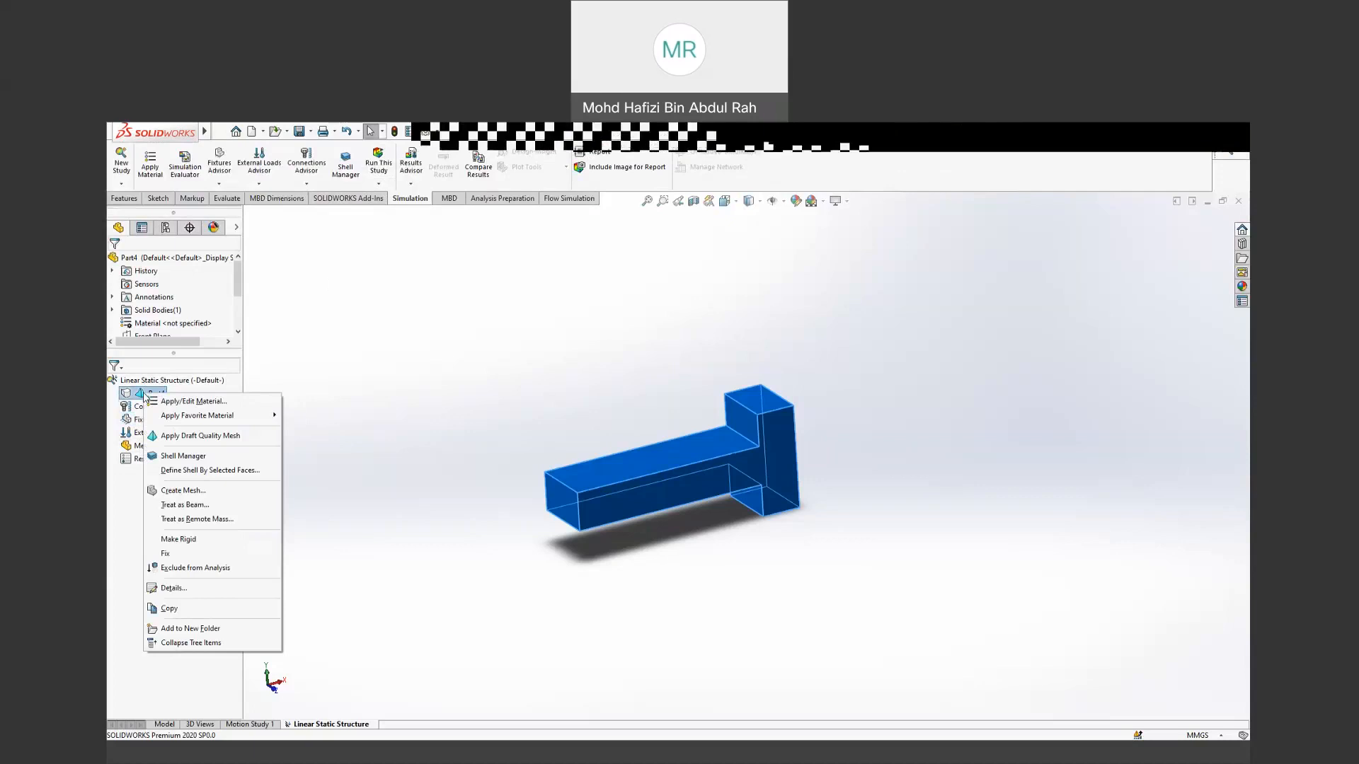
{"action": "left_click", "coordinate": [305, 373]}
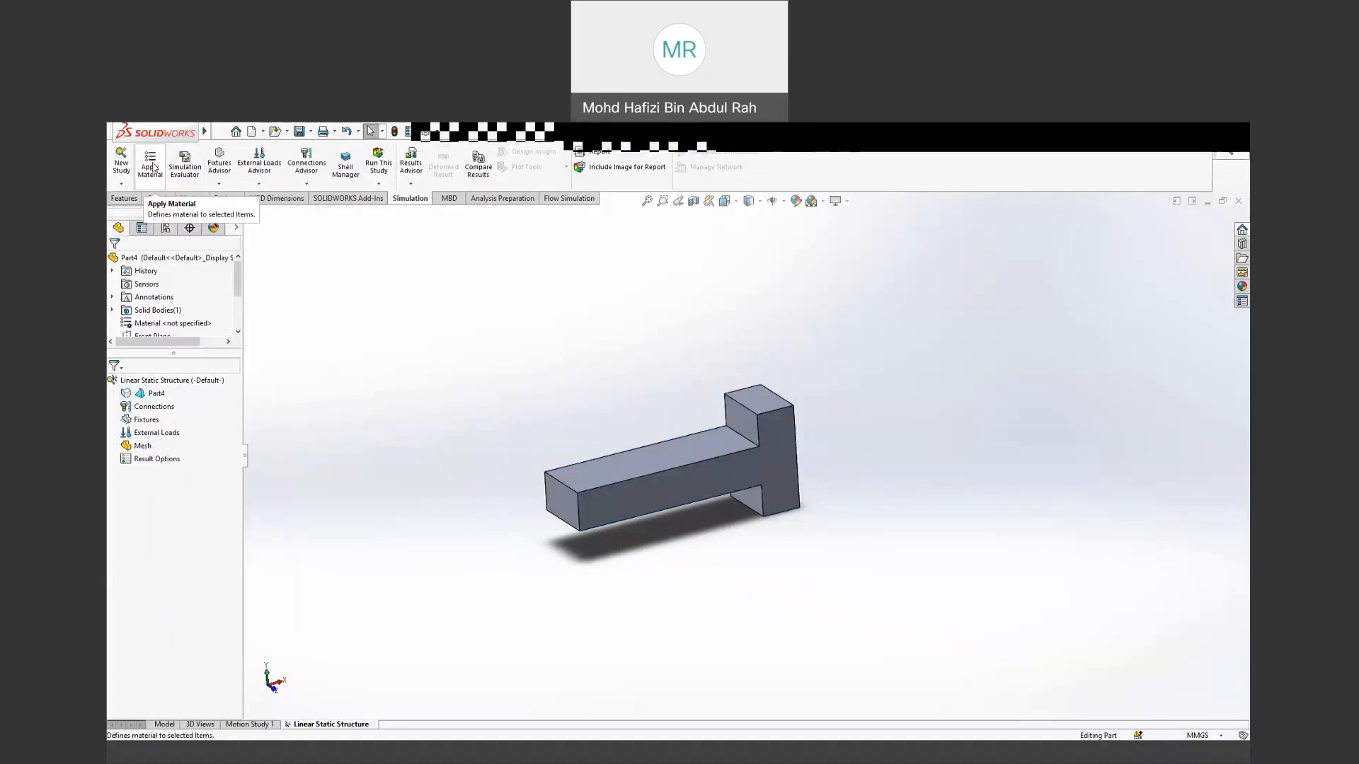
Step: Open the material library for the study's part and move the material dialog clear of the study tree
{"action": "right_click", "coordinate": [155, 394]}
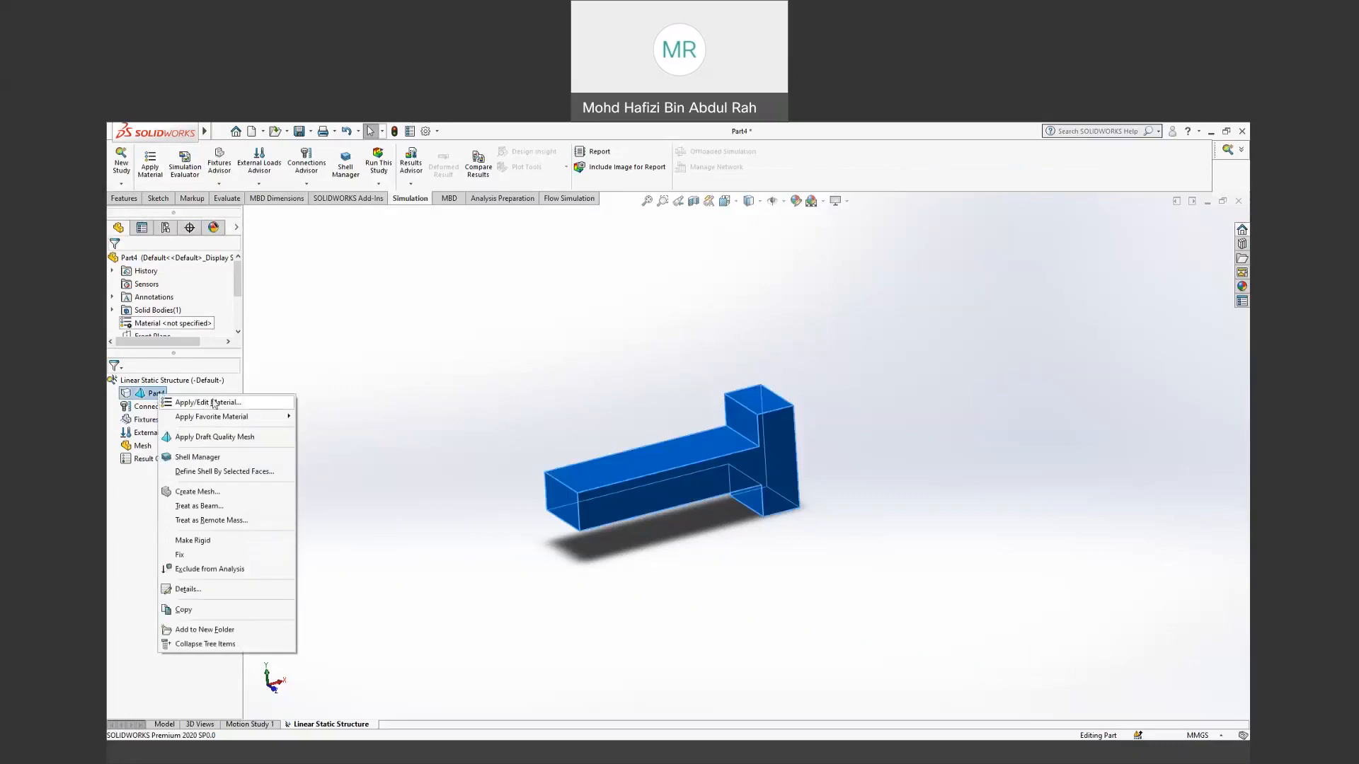
{"action": "left_click", "coordinate": [147, 176]}
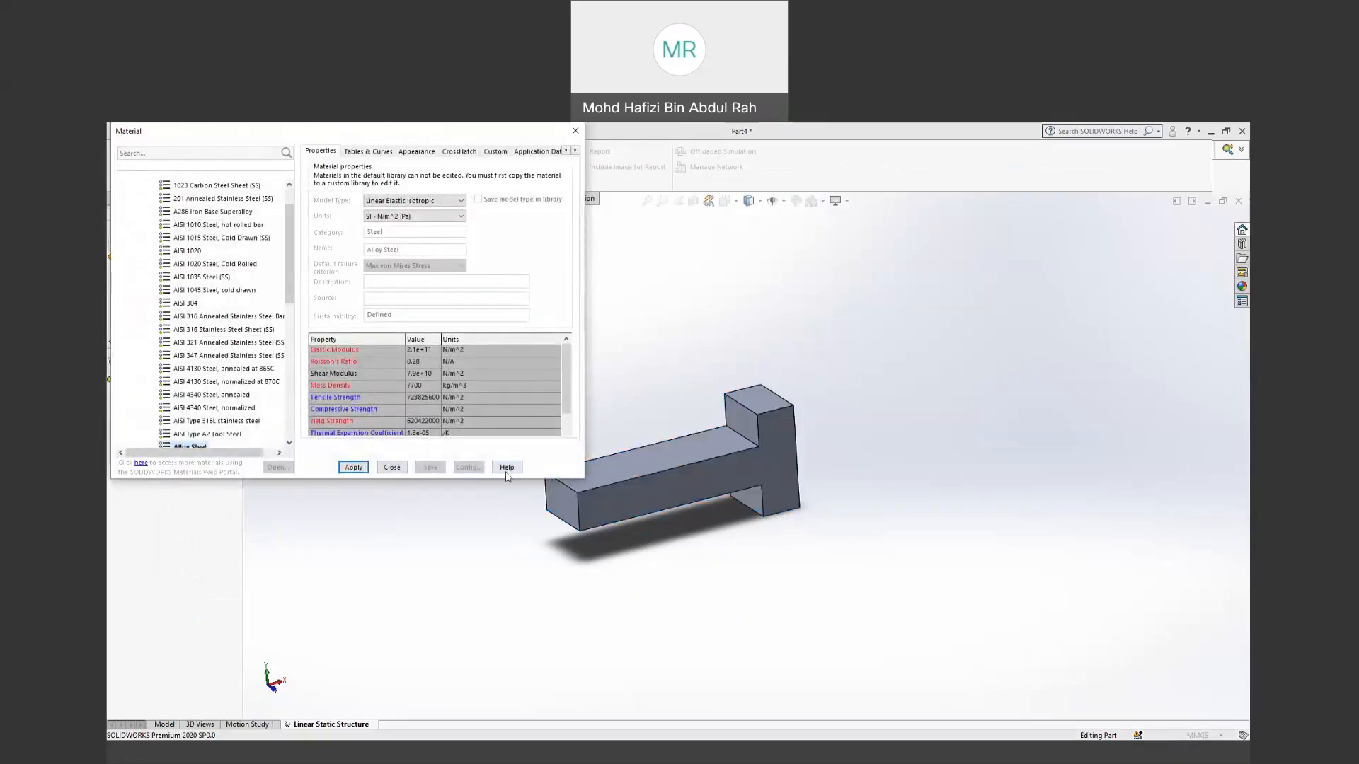
{"action": "left_click_drag", "start_coordinate": [417, 140], "coordinate": [514, 215]}
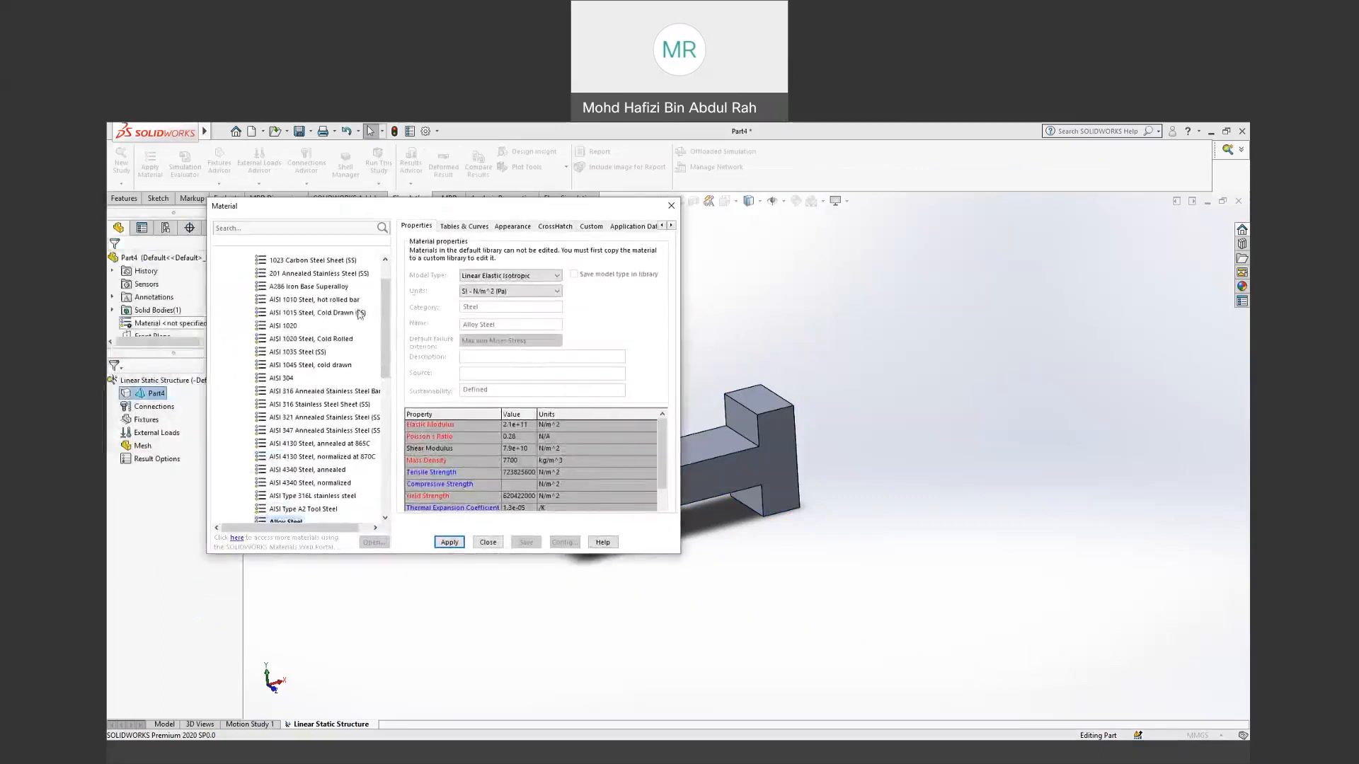
Step: Look through the steel grades and the other material categories in the SOLIDWORKS Materials library
{"action": "scroll", "coordinate": [315, 335], "scroll_direction": "up", "scroll_amount": 1}
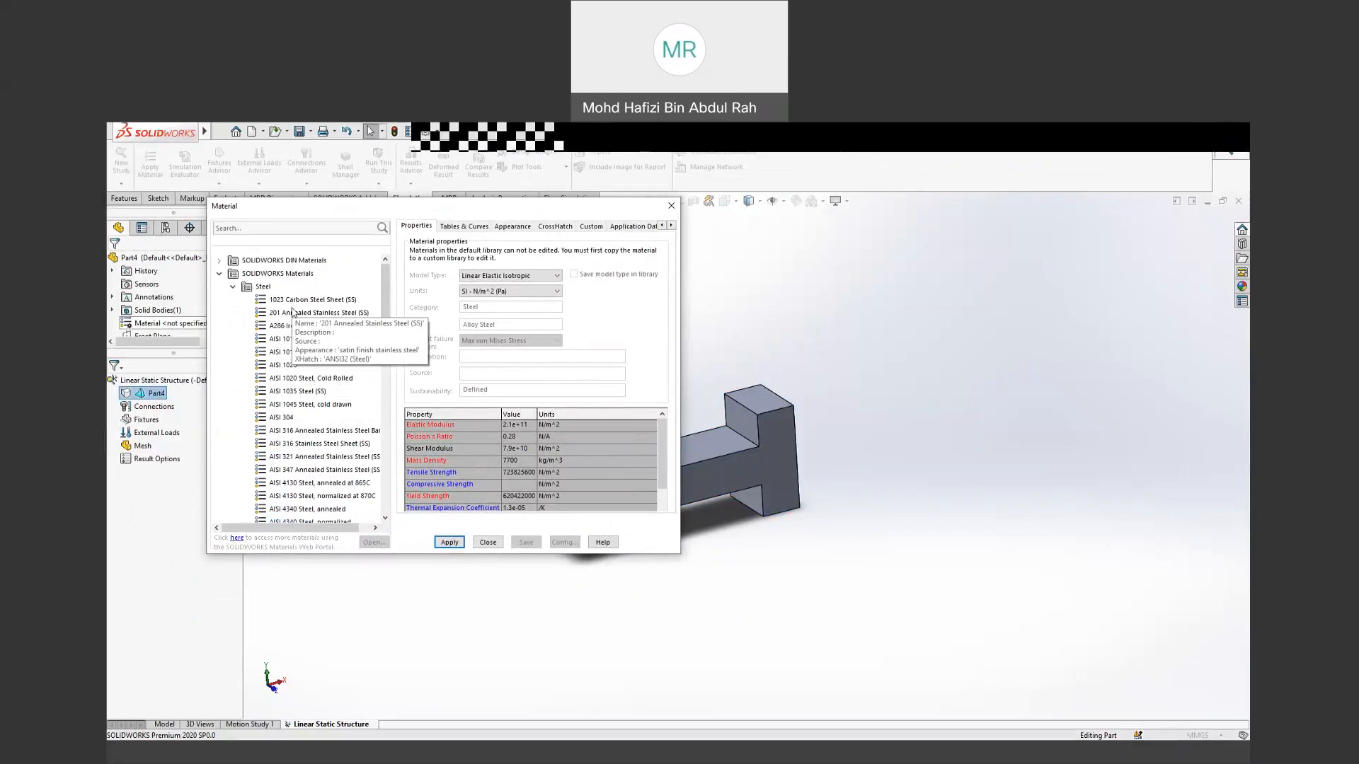
{"action": "scroll", "coordinate": [292, 313], "scroll_direction": "down", "scroll_amount": 4}
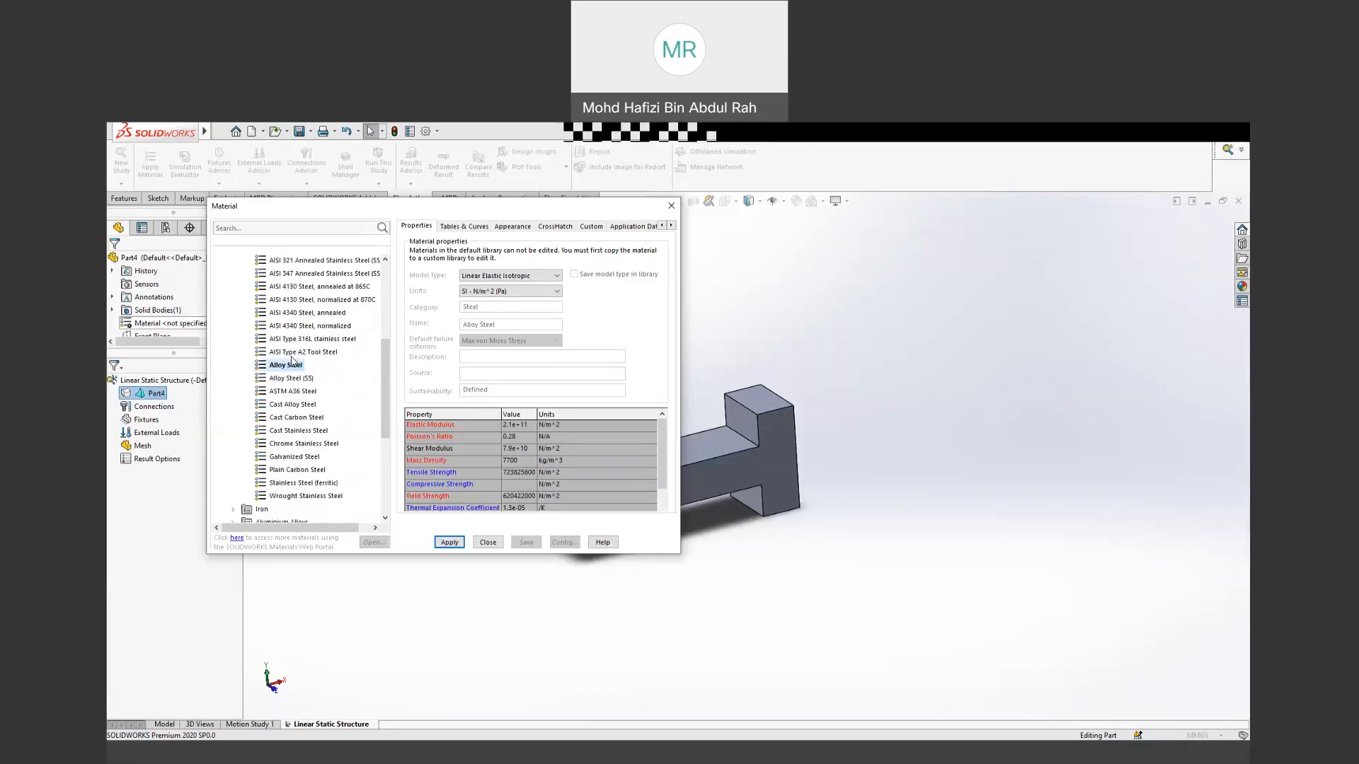
{"action": "scroll", "coordinate": [292, 360], "scroll_direction": "down", "scroll_amount": 6}
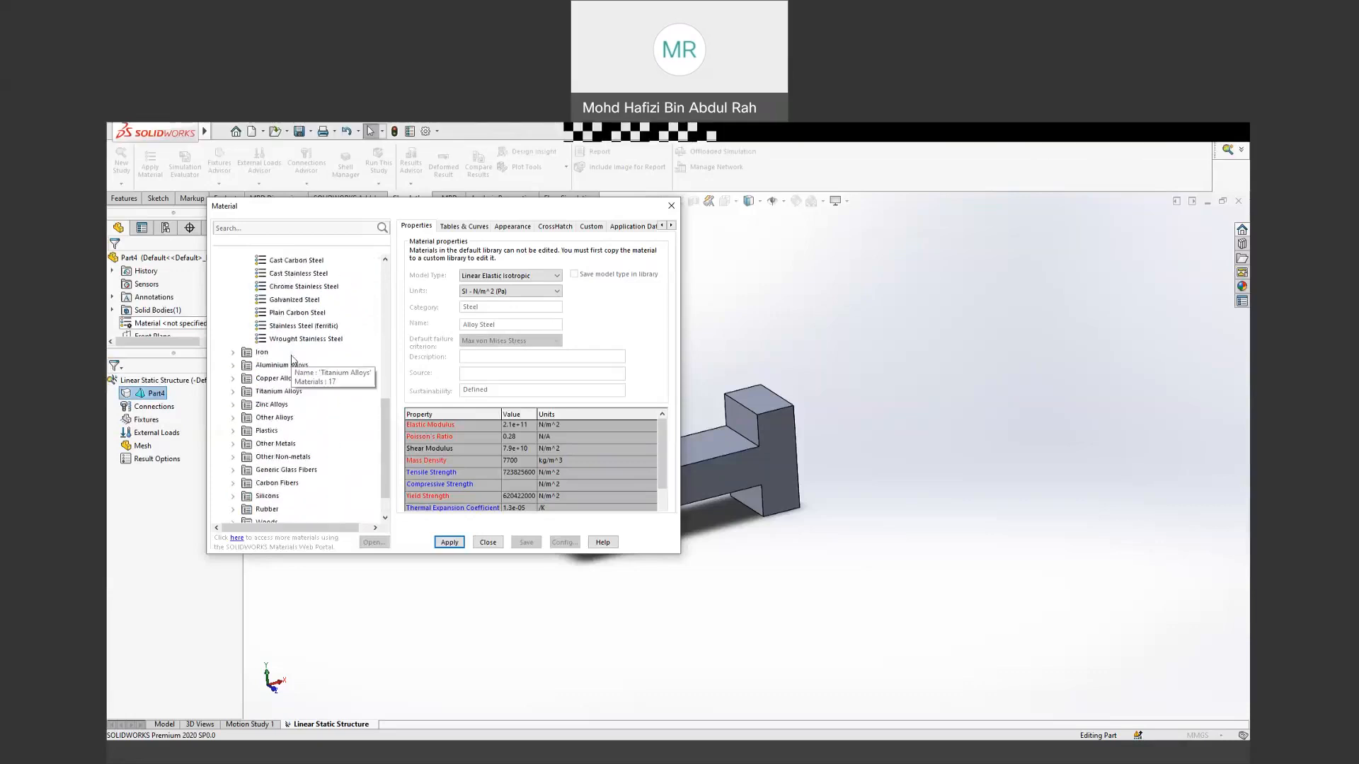
{"action": "scroll", "coordinate": [292, 360], "scroll_direction": "up", "scroll_amount": 5}
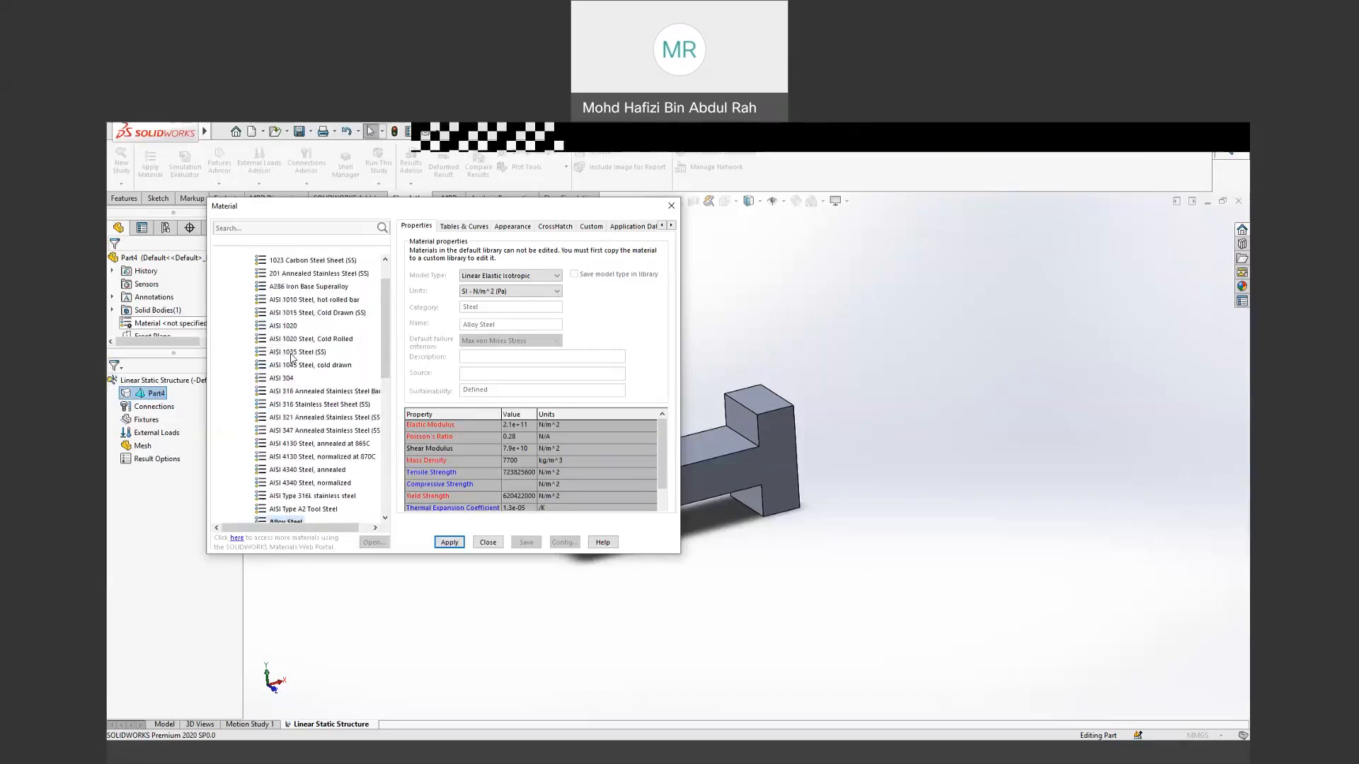
{"action": "scroll", "coordinate": [292, 359], "scroll_direction": "down", "scroll_amount": 3}
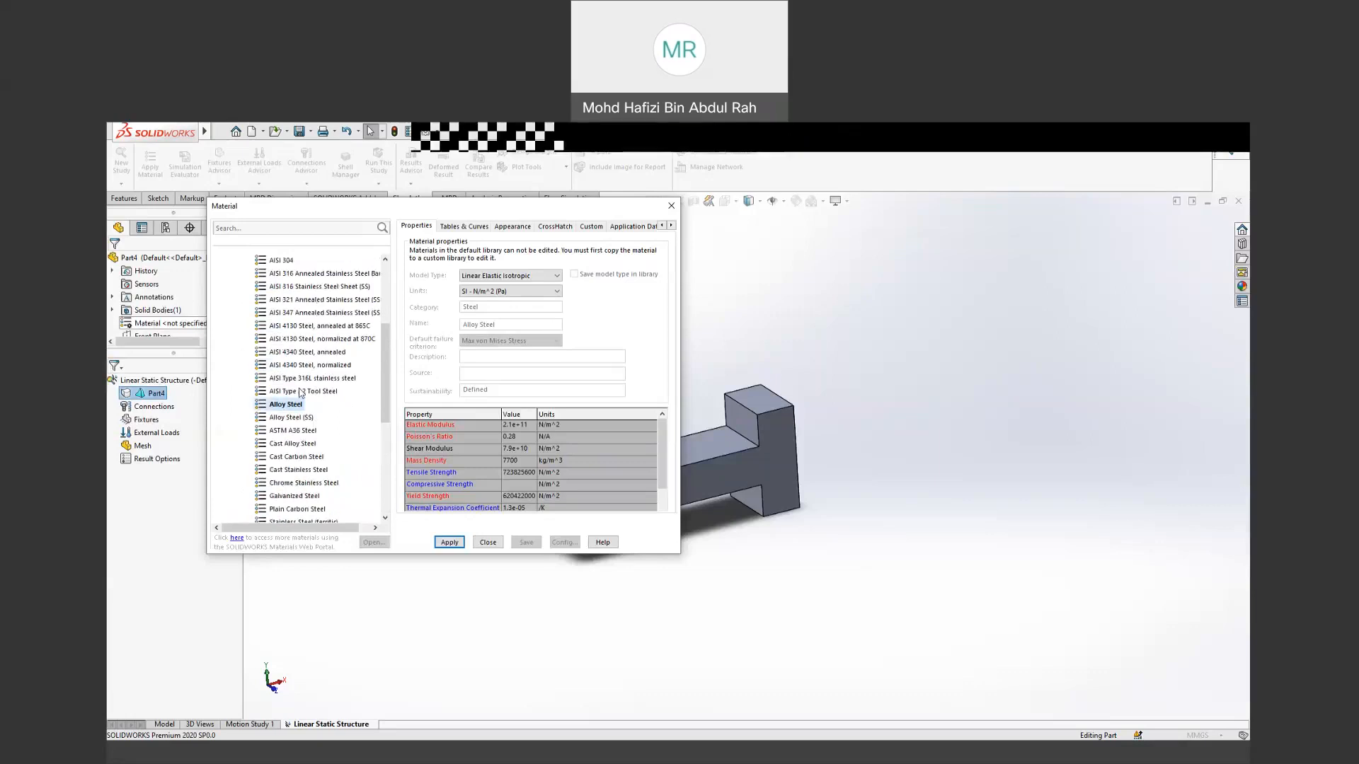
{"action": "scroll", "coordinate": [276, 404], "scroll_direction": "up", "scroll_amount": 3}
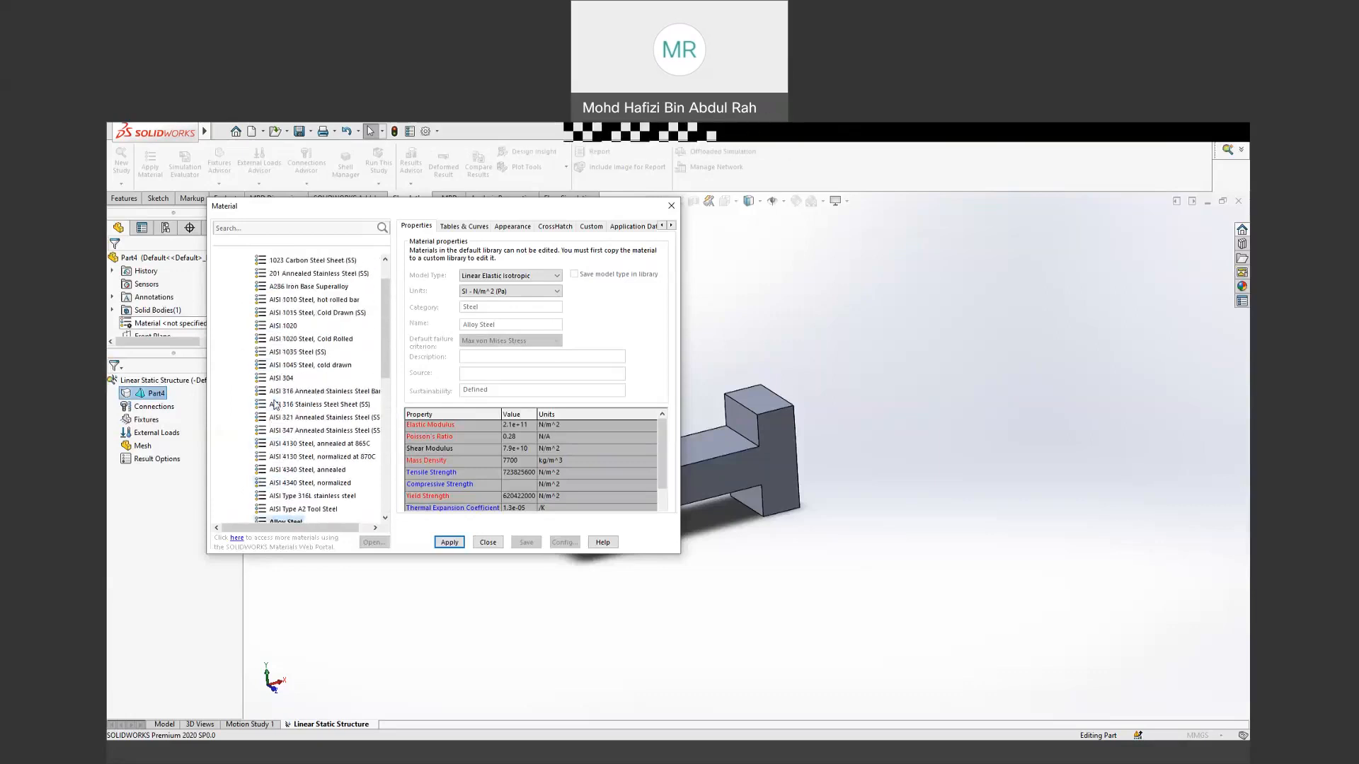
{"action": "scroll", "coordinate": [284, 397], "scroll_direction": "down", "scroll_amount": 4}
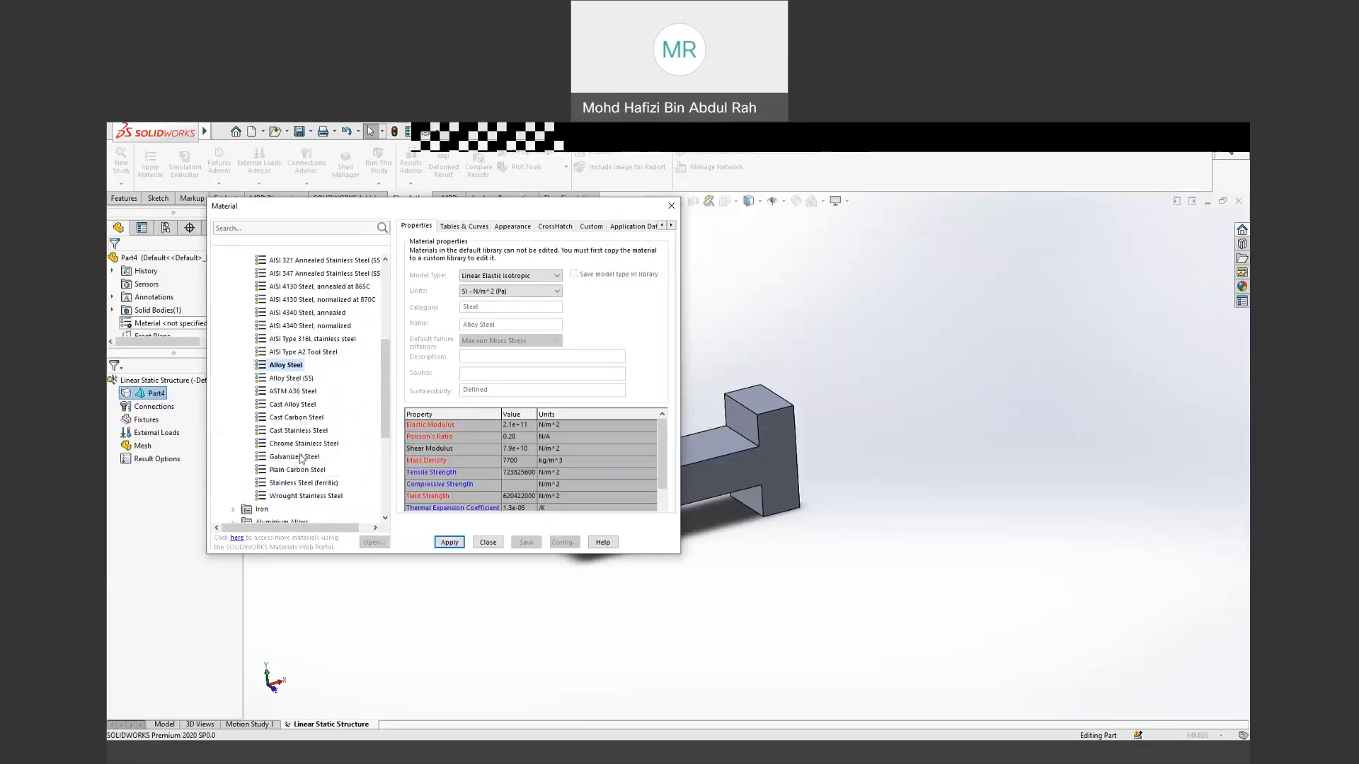
{"action": "scroll", "coordinate": [256, 434], "scroll_direction": "down", "scroll_amount": 2}
Step: Expand the Iron and Aluminium Alloys categories and look through the materials and the remaining categories
{"action": "double_click", "coordinate": [261, 431]}
{"action": "scroll", "coordinate": [268, 442], "scroll_direction": "down", "scroll_amount": 2}
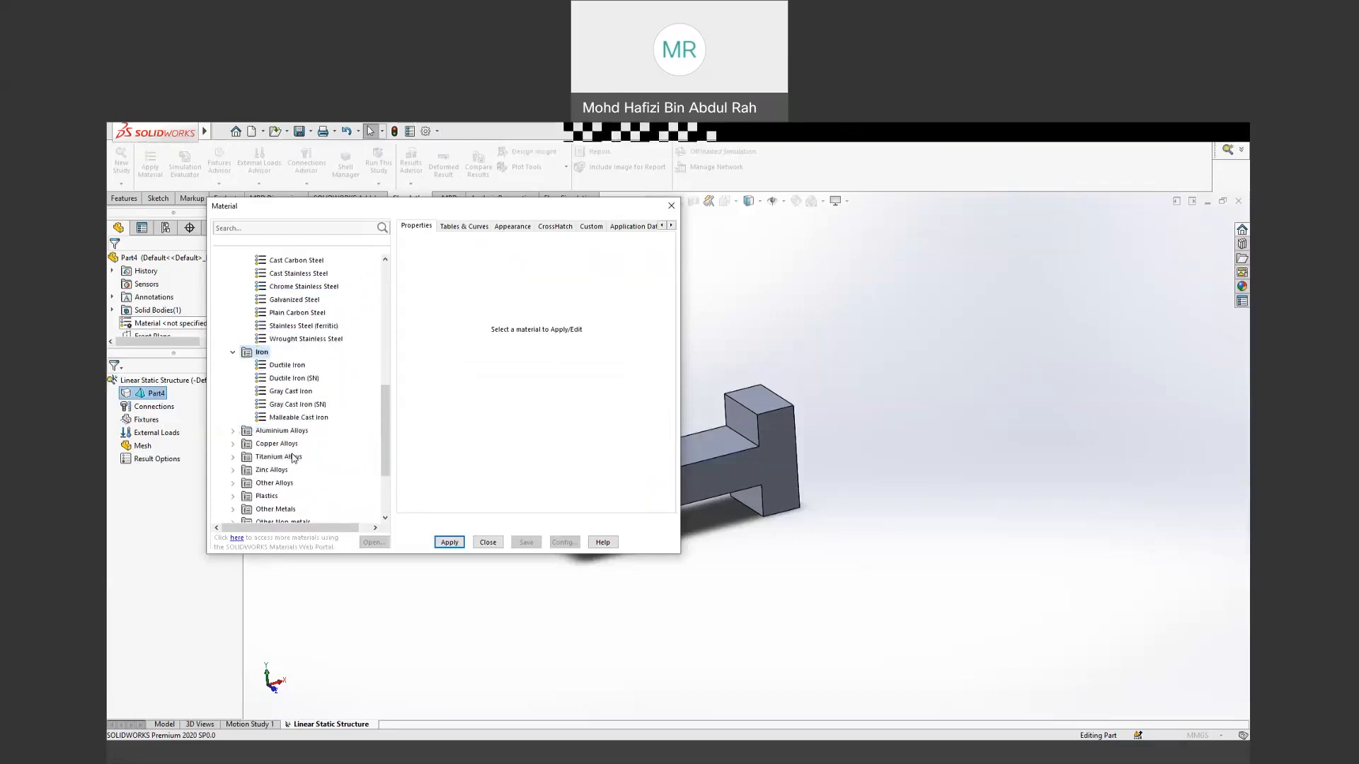
{"action": "double_click", "coordinate": [263, 431]}
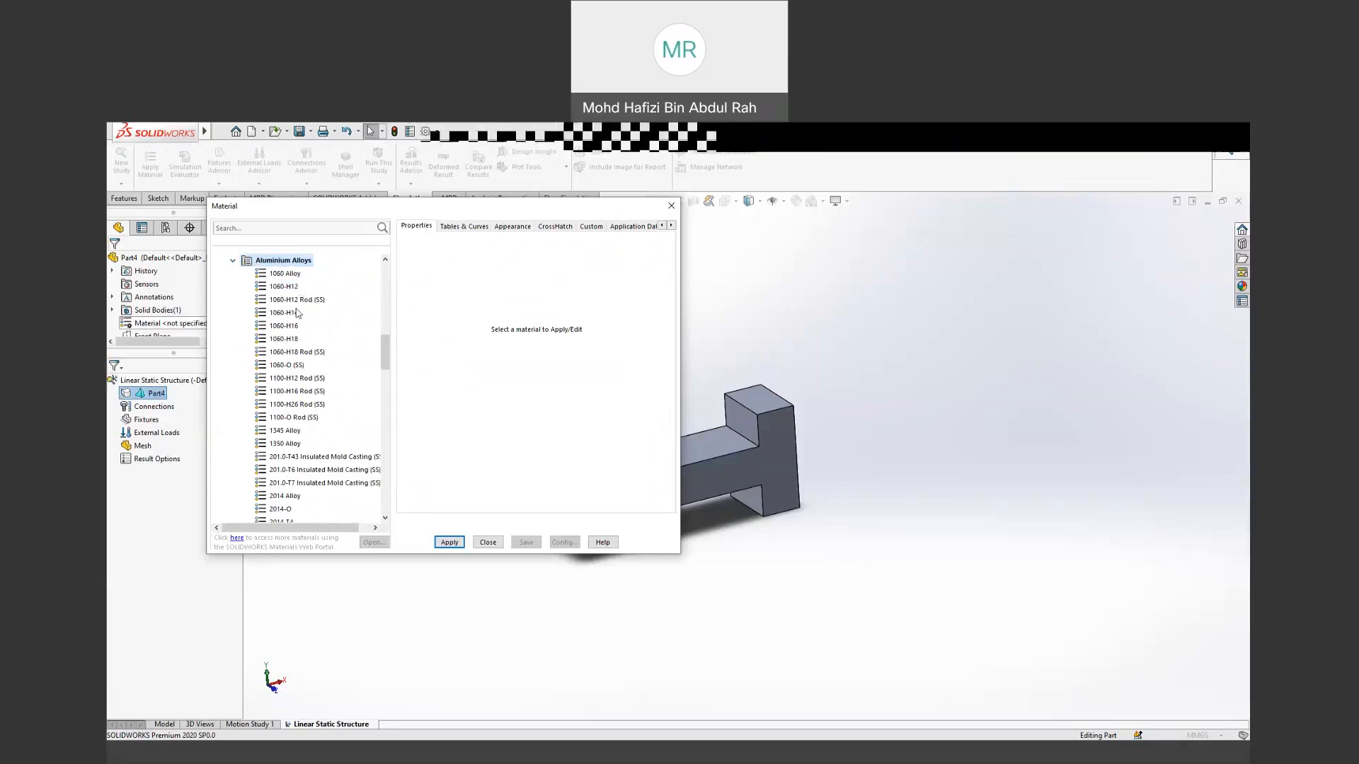
{"action": "scroll", "coordinate": [290, 364], "scroll_direction": "down", "scroll_amount": 1}
{"action": "scroll", "coordinate": [290, 364], "scroll_direction": "down", "scroll_amount": 8}
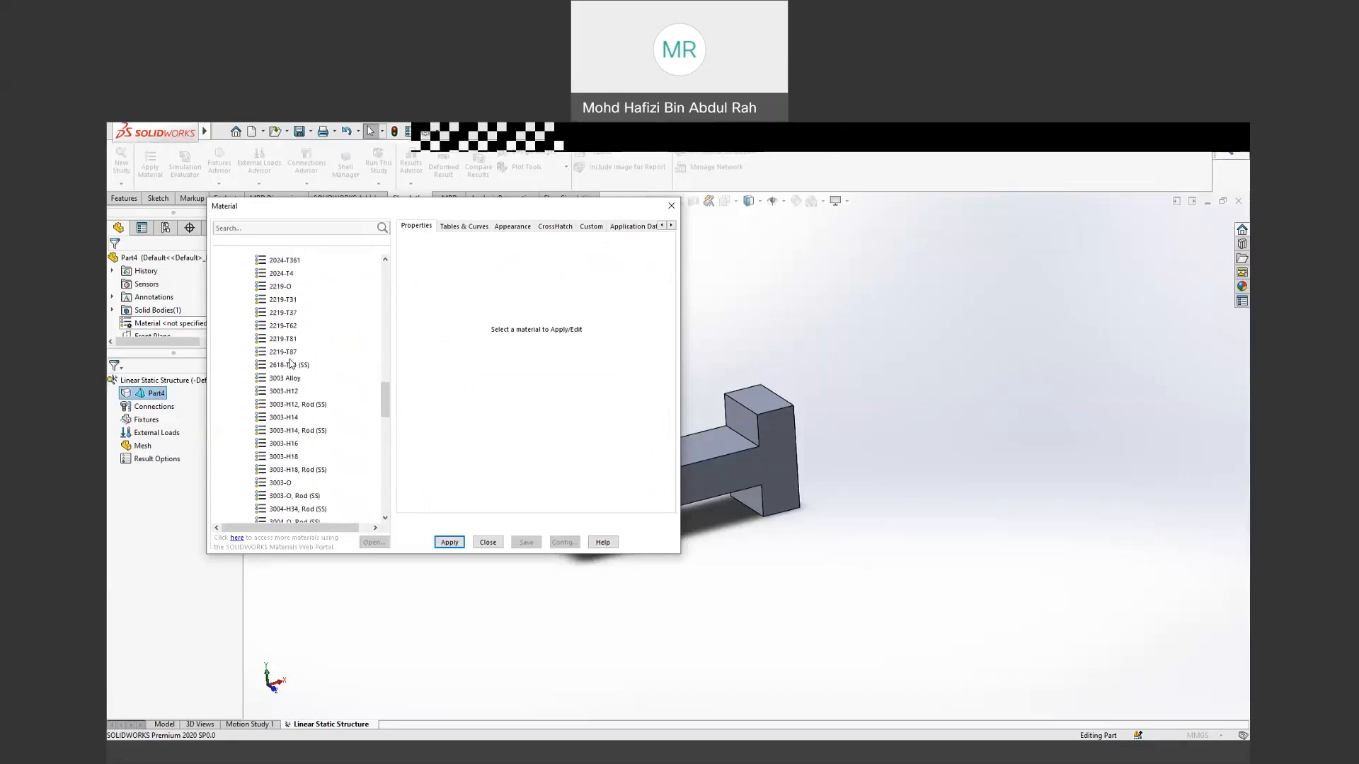
{"action": "scroll", "coordinate": [290, 364], "scroll_direction": "down", "scroll_amount": 6}
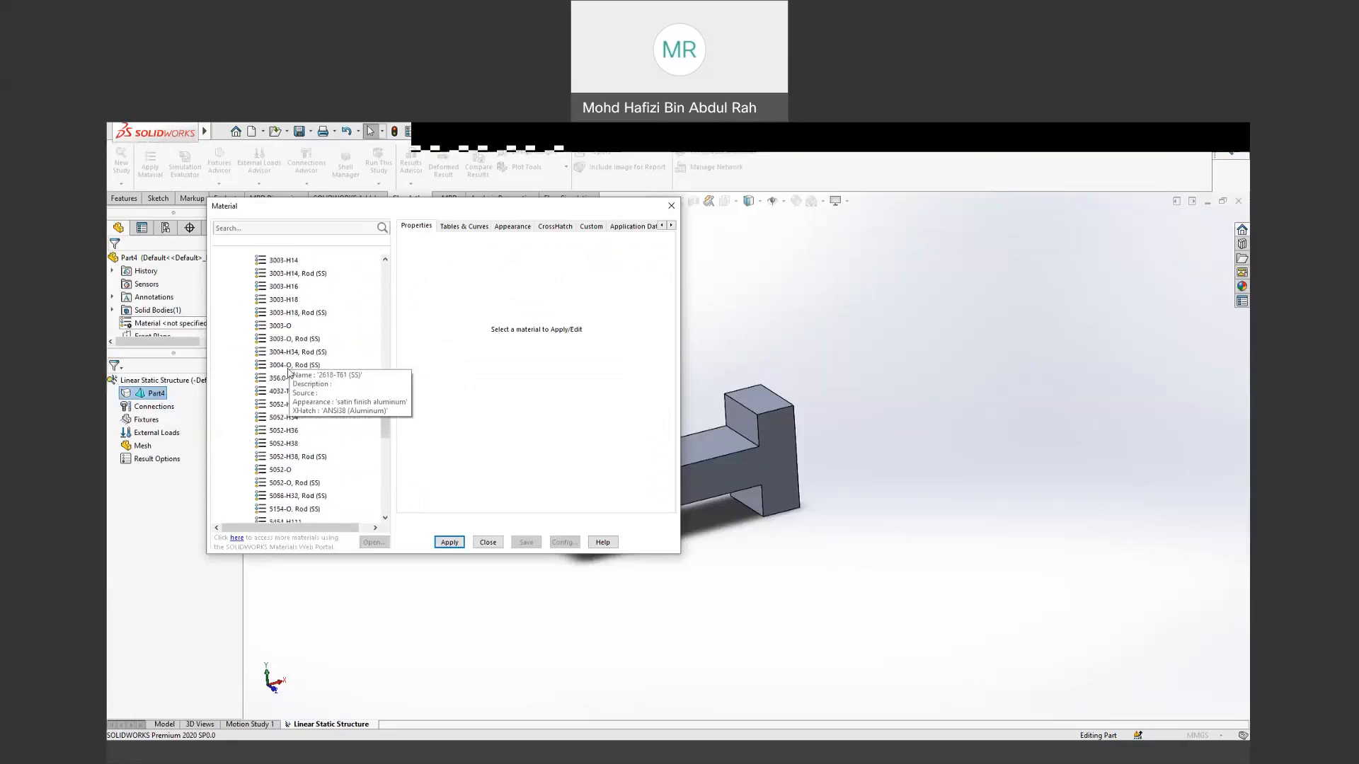
{"action": "scroll", "coordinate": [288, 373], "scroll_direction": "down", "scroll_amount": 9}
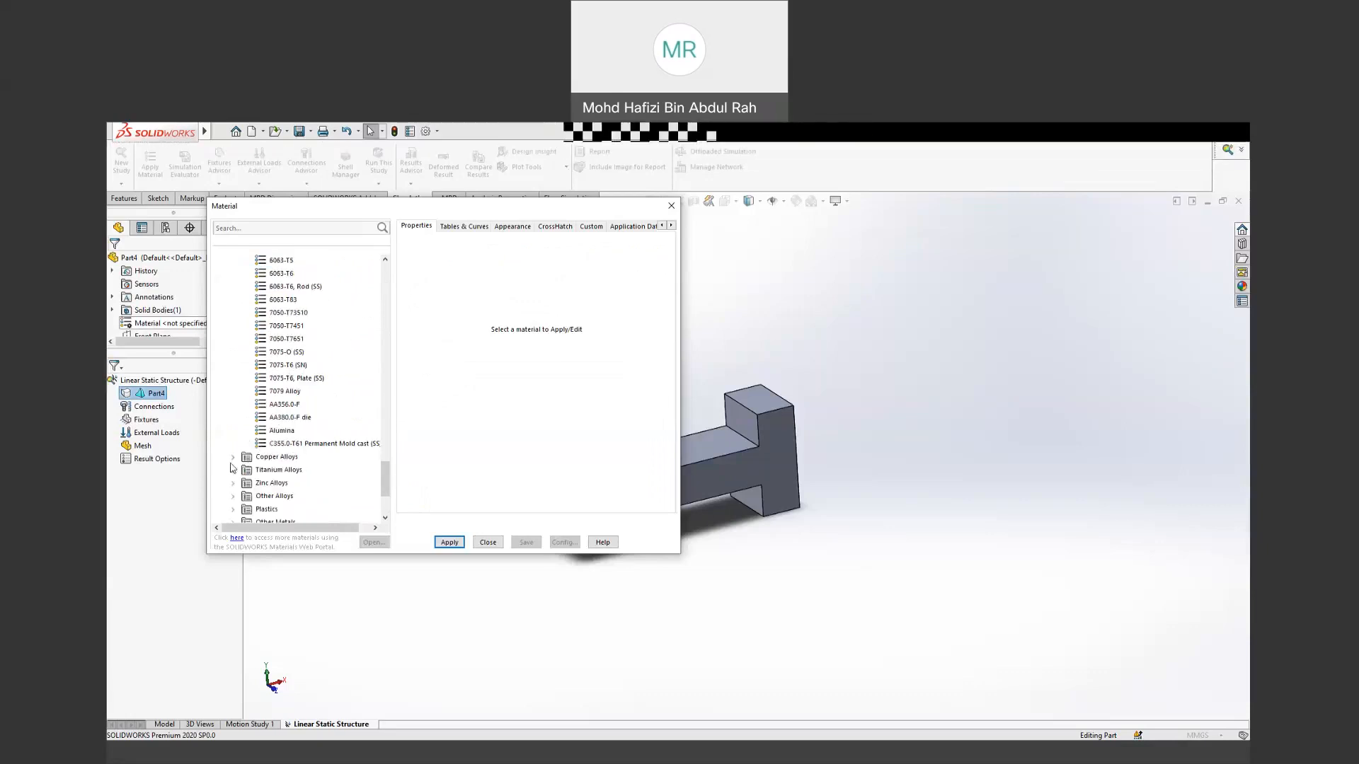
{"action": "scroll", "coordinate": [285, 468], "scroll_direction": "down", "scroll_amount": 3}
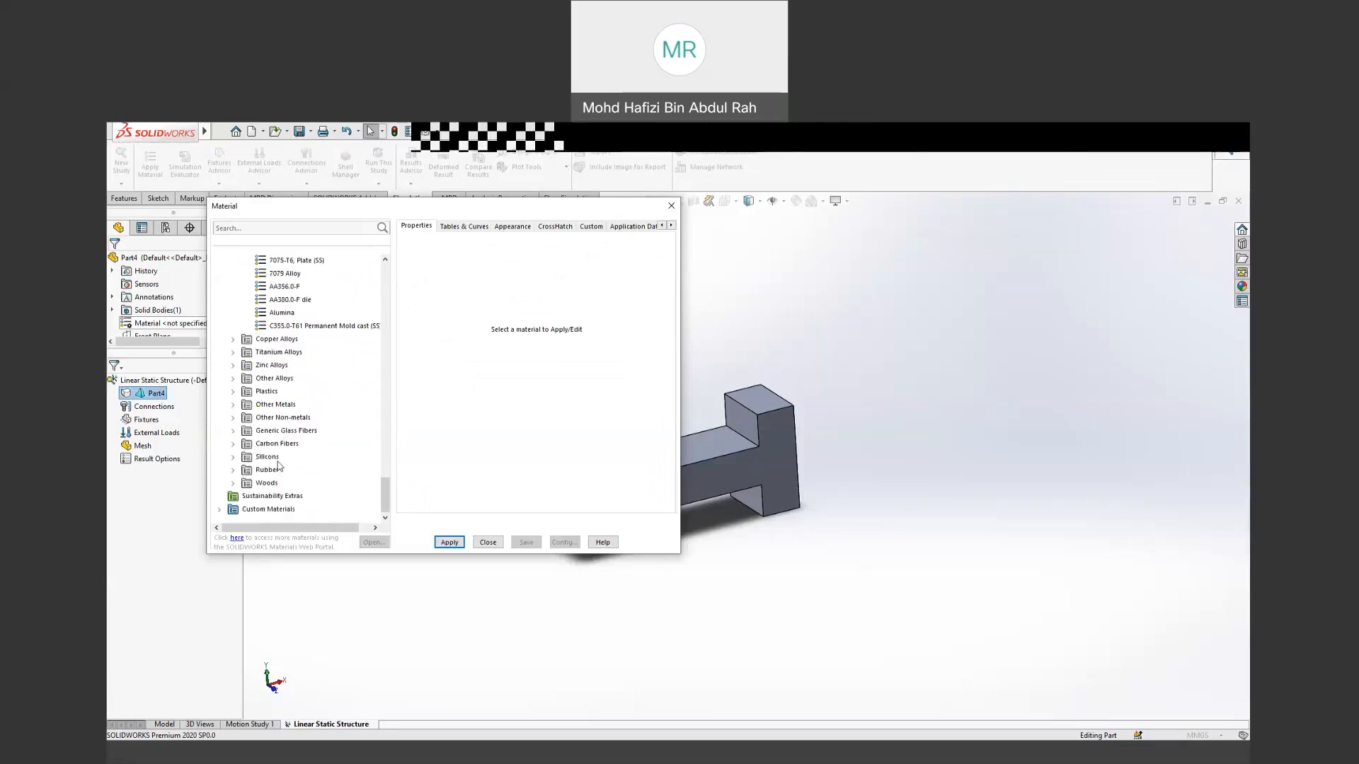
Step: Choose Alloy Steel from the Steel category, check its properties and curve tables, and apply it to the part
{"action": "scroll", "coordinate": [273, 438], "scroll_direction": "up", "scroll_amount": 20}
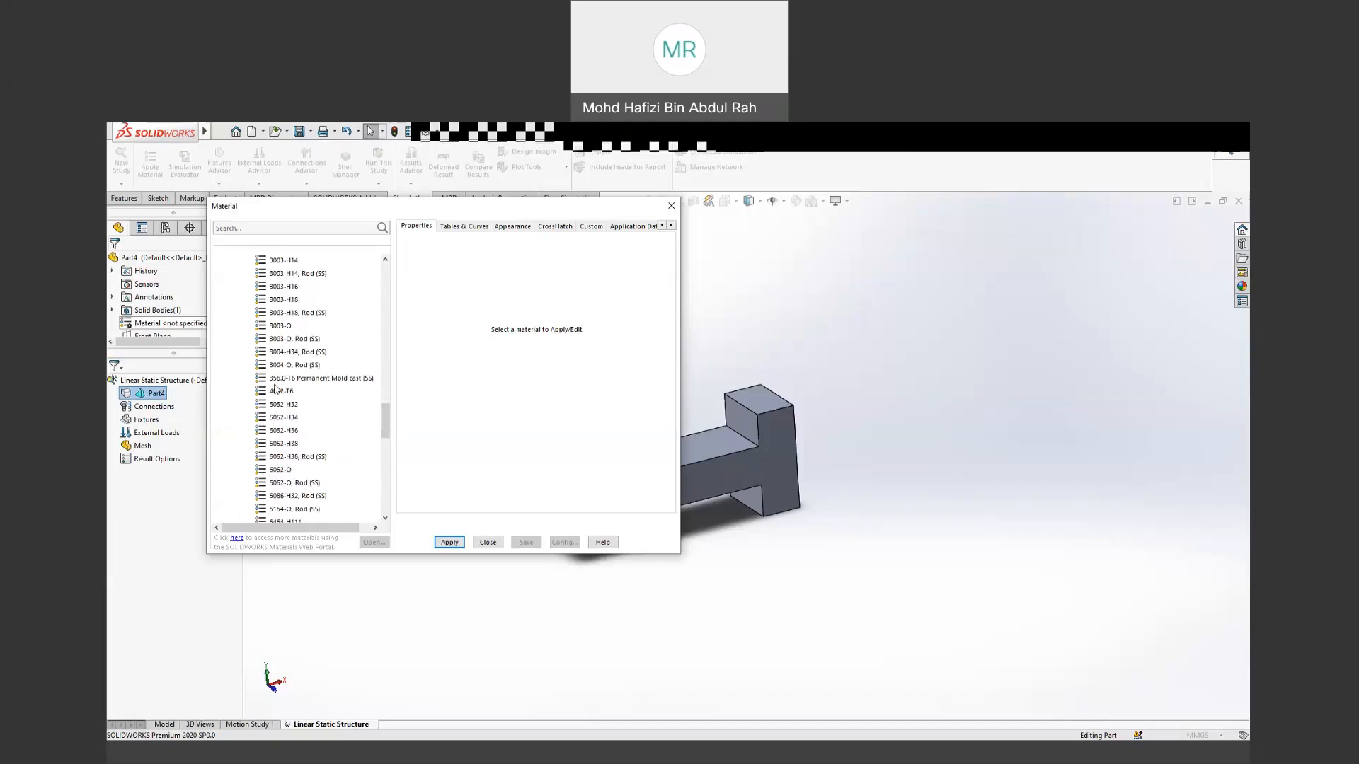
{"action": "scroll", "coordinate": [276, 388], "scroll_direction": "up", "scroll_amount": 7}
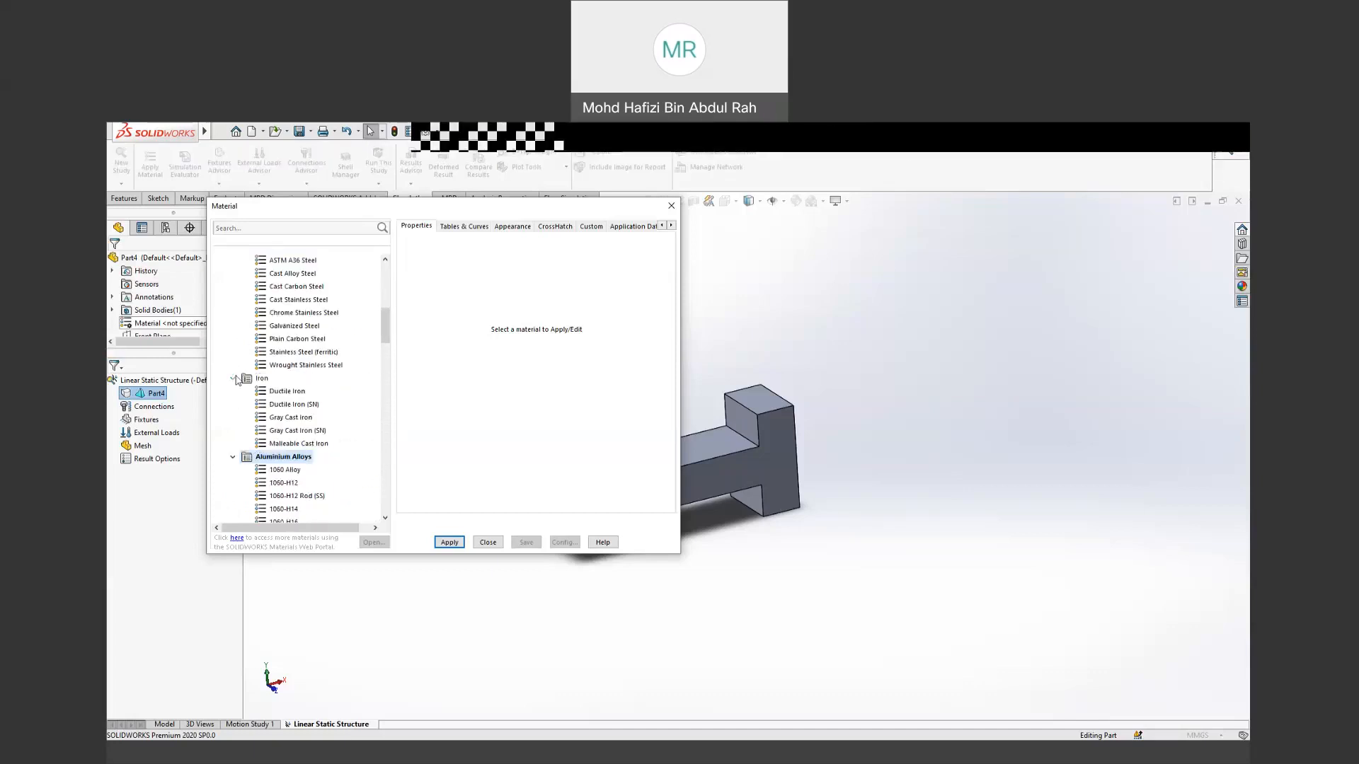
{"action": "scroll", "coordinate": [247, 380], "scroll_direction": "up", "scroll_amount": 4}
{"action": "scroll", "coordinate": [247, 380], "scroll_direction": "up", "scroll_amount": 4}
{"action": "scroll", "coordinate": [315, 404], "scroll_direction": "down", "scroll_amount": 5}
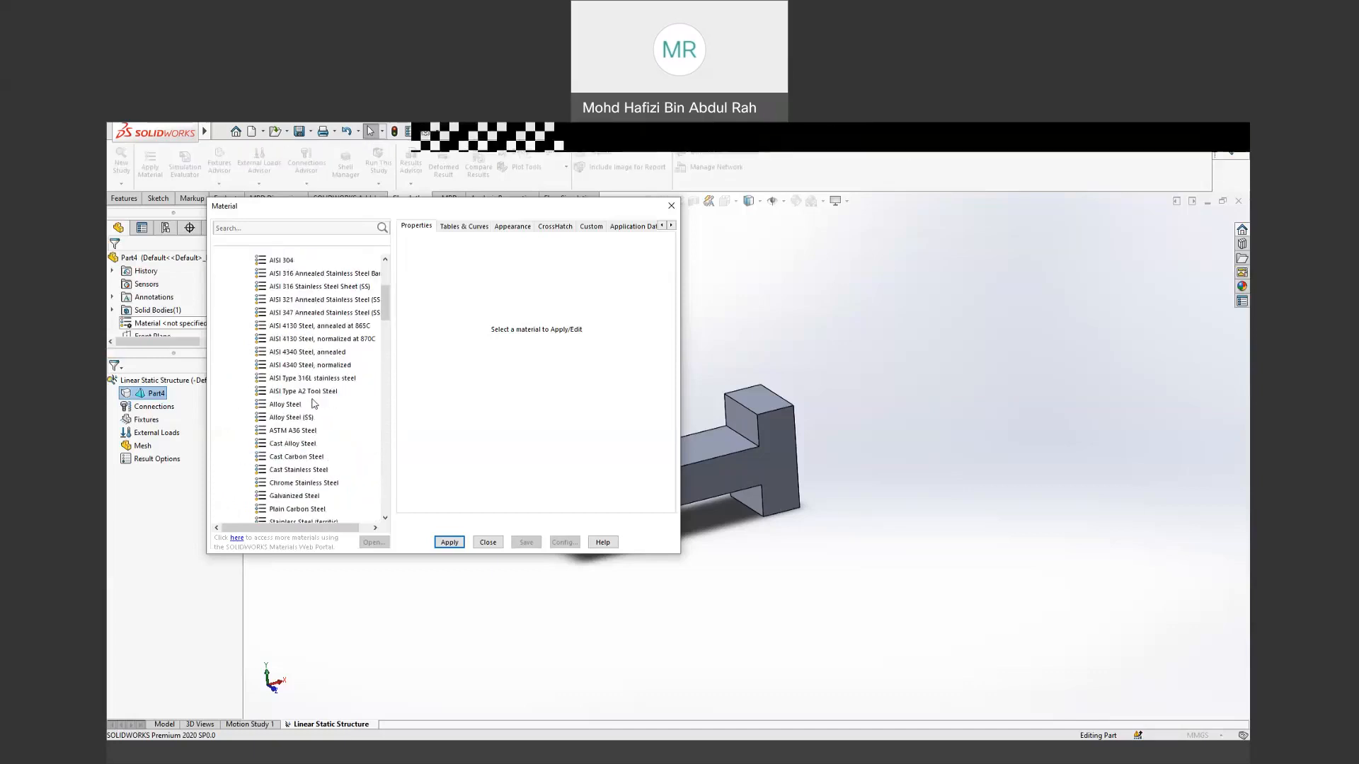
{"action": "left_click", "coordinate": [287, 404]}
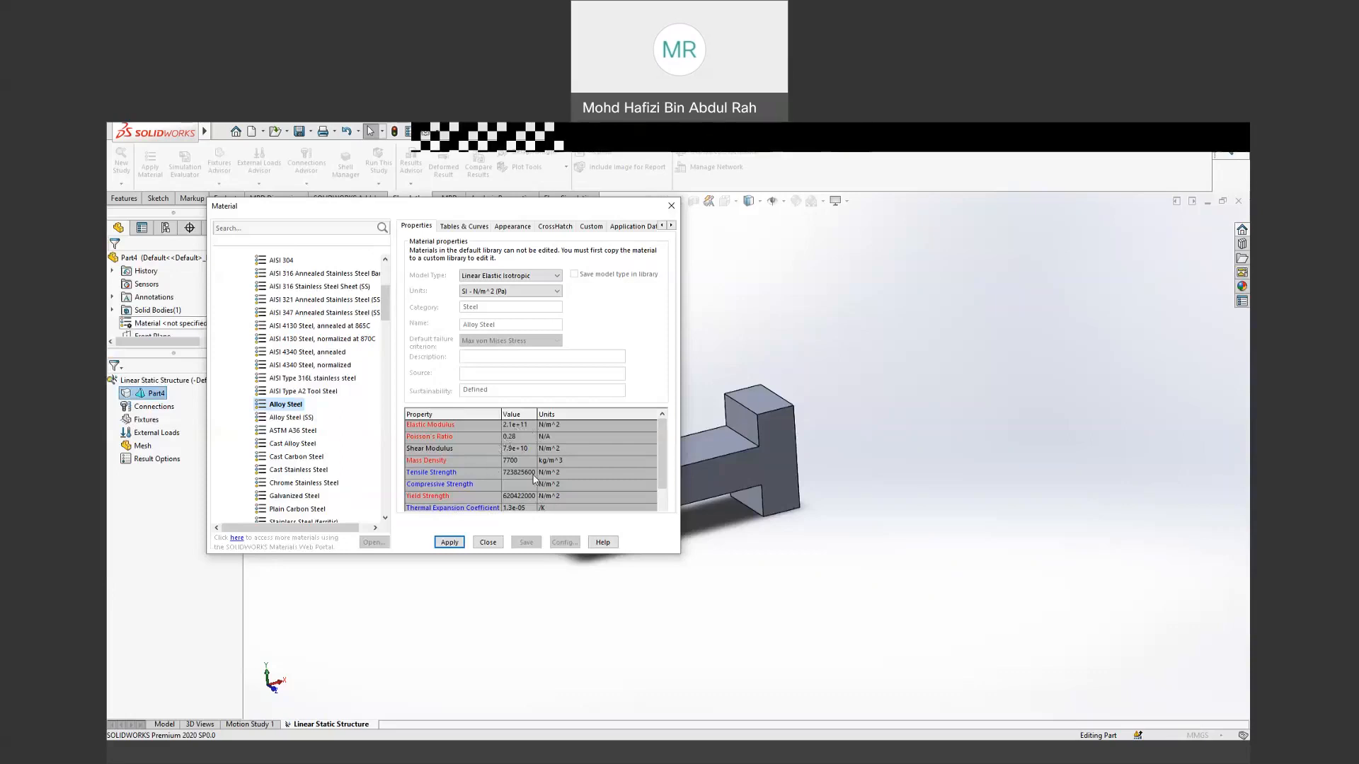
{"action": "left_click", "coordinate": [465, 226]}
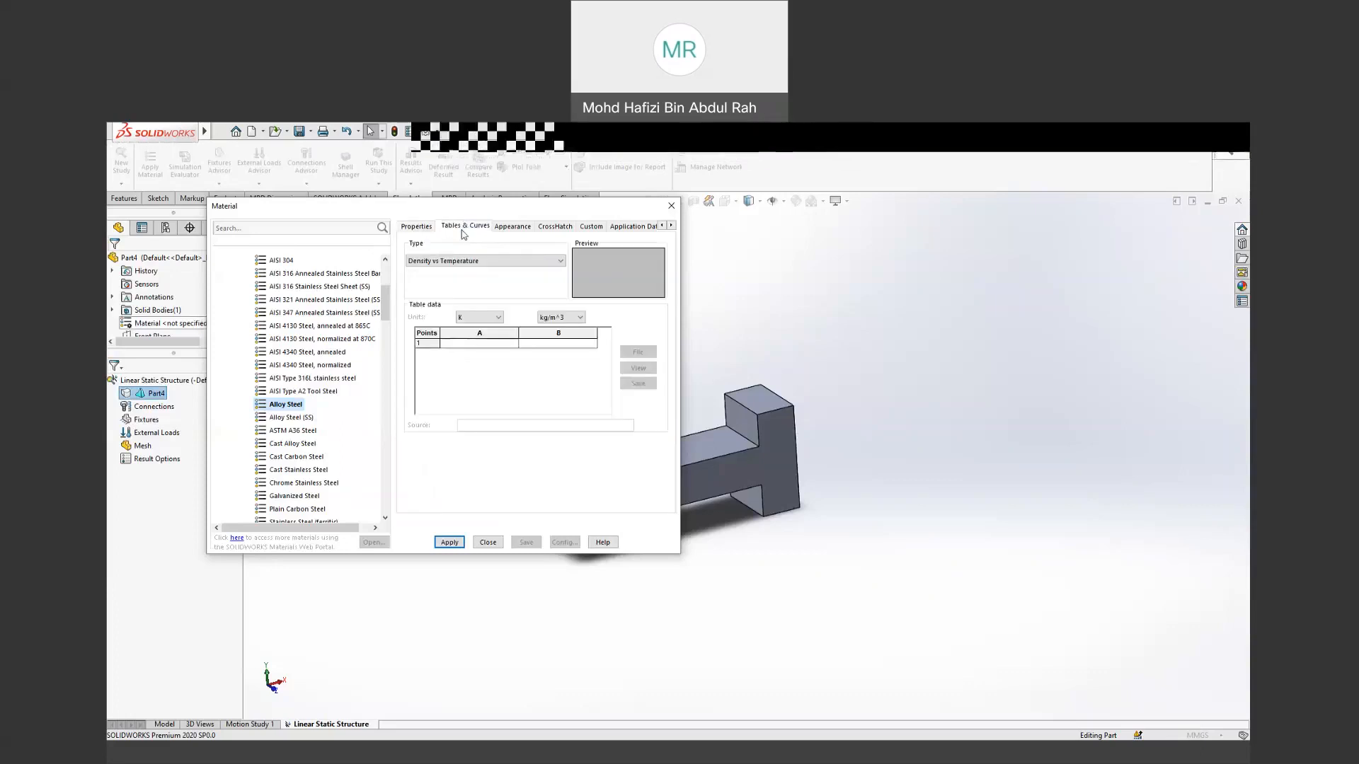
{"action": "left_click", "coordinate": [421, 229]}
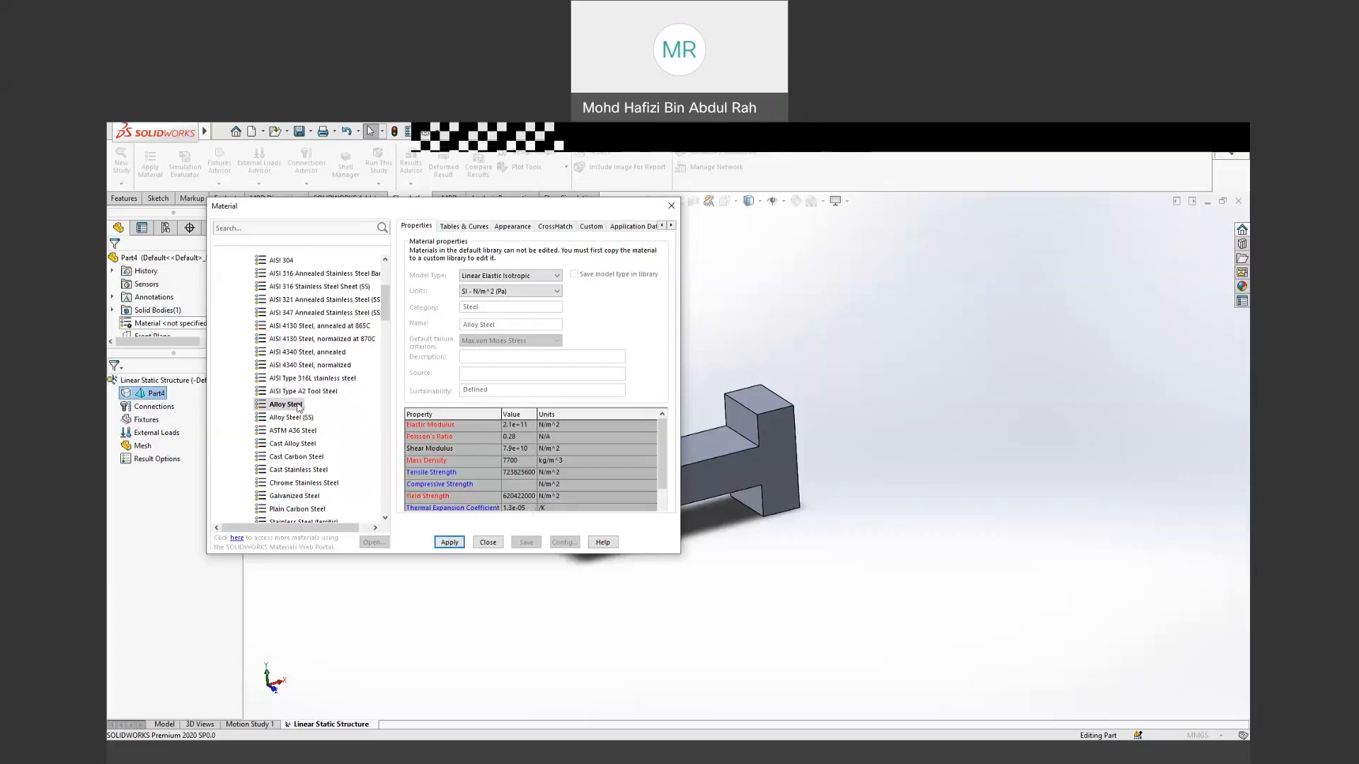
{"action": "left_click", "coordinate": [459, 543]}
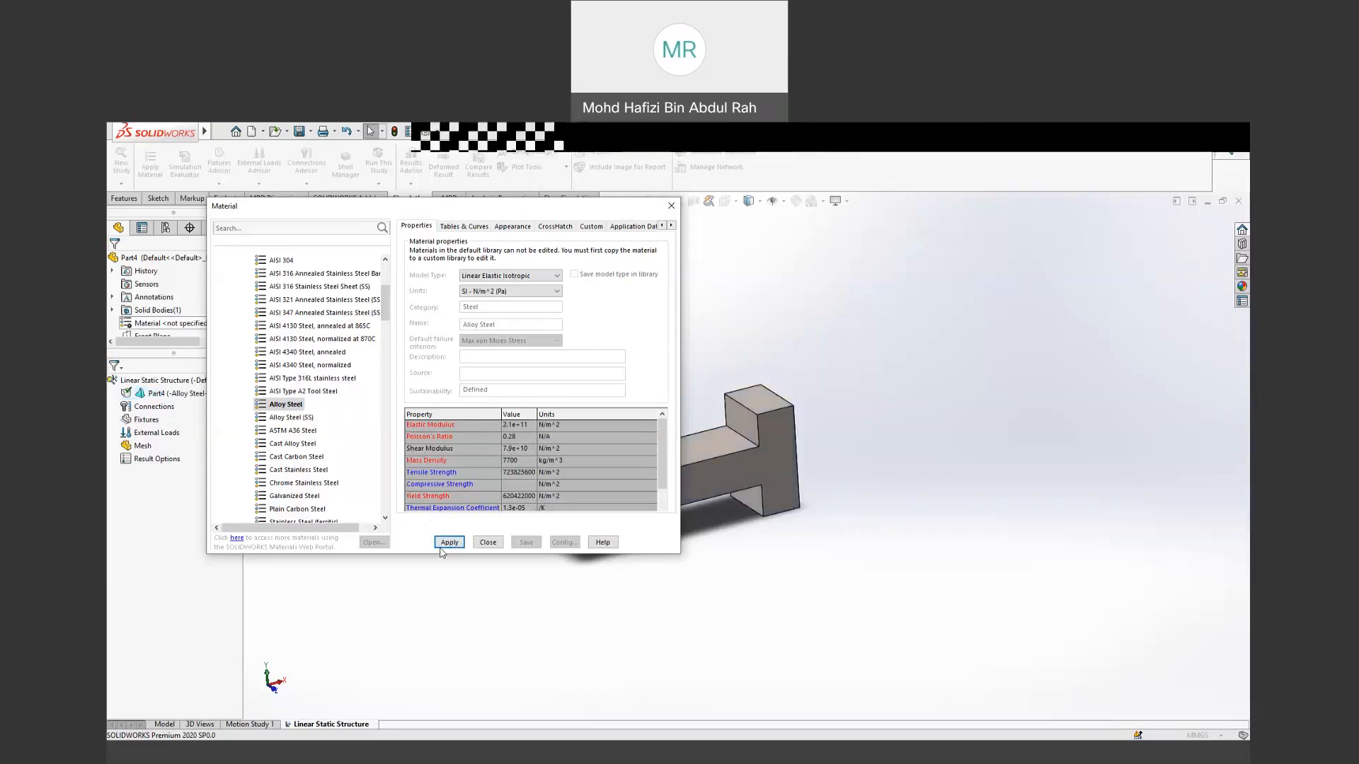
{"action": "left_click", "coordinate": [488, 543]}
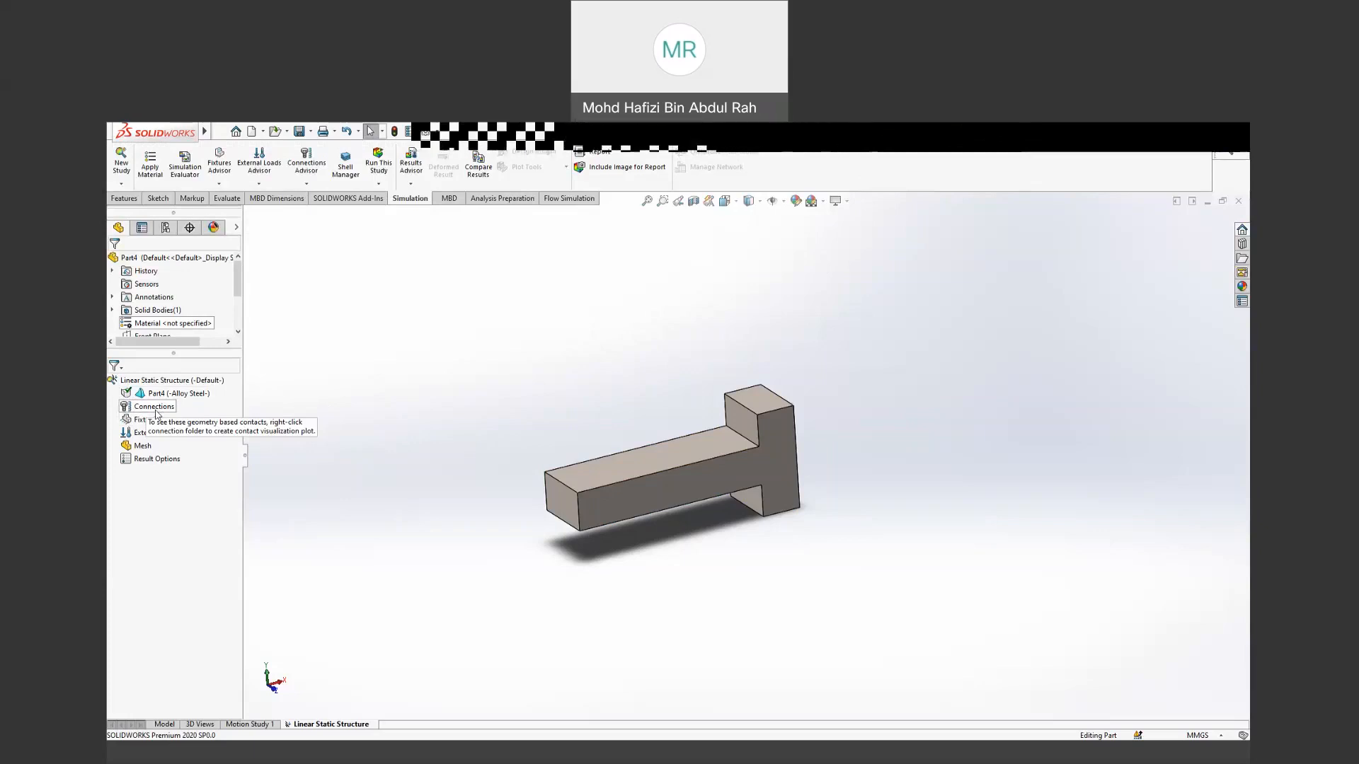
Step: Examine the hardware and fastener types offered by the Connections Advisor and close it without adding a connection
{"action": "middle_click_drag", "start_coordinate": [910, 428], "coordinate": [476, 295]}
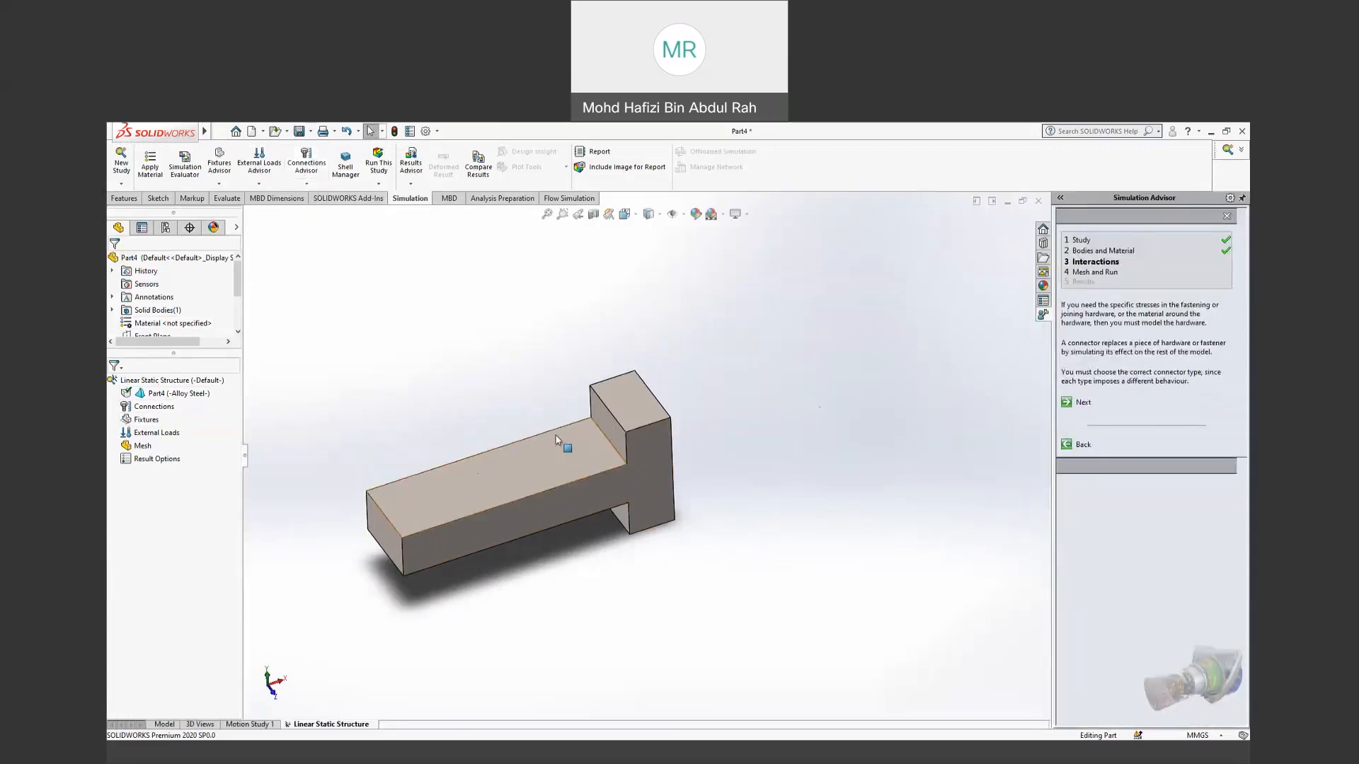
{"action": "right_click", "coordinate": [148, 408]}
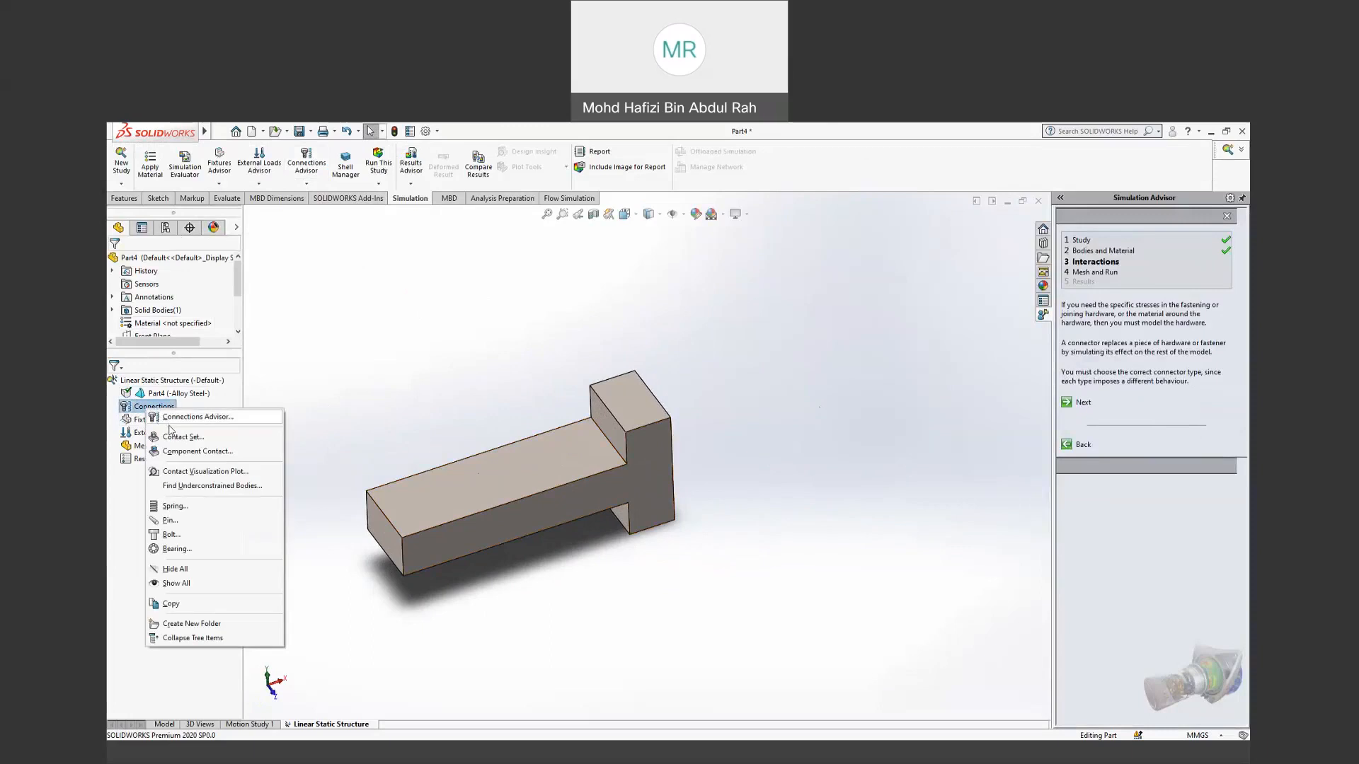
{"action": "left_click", "coordinate": [173, 418]}
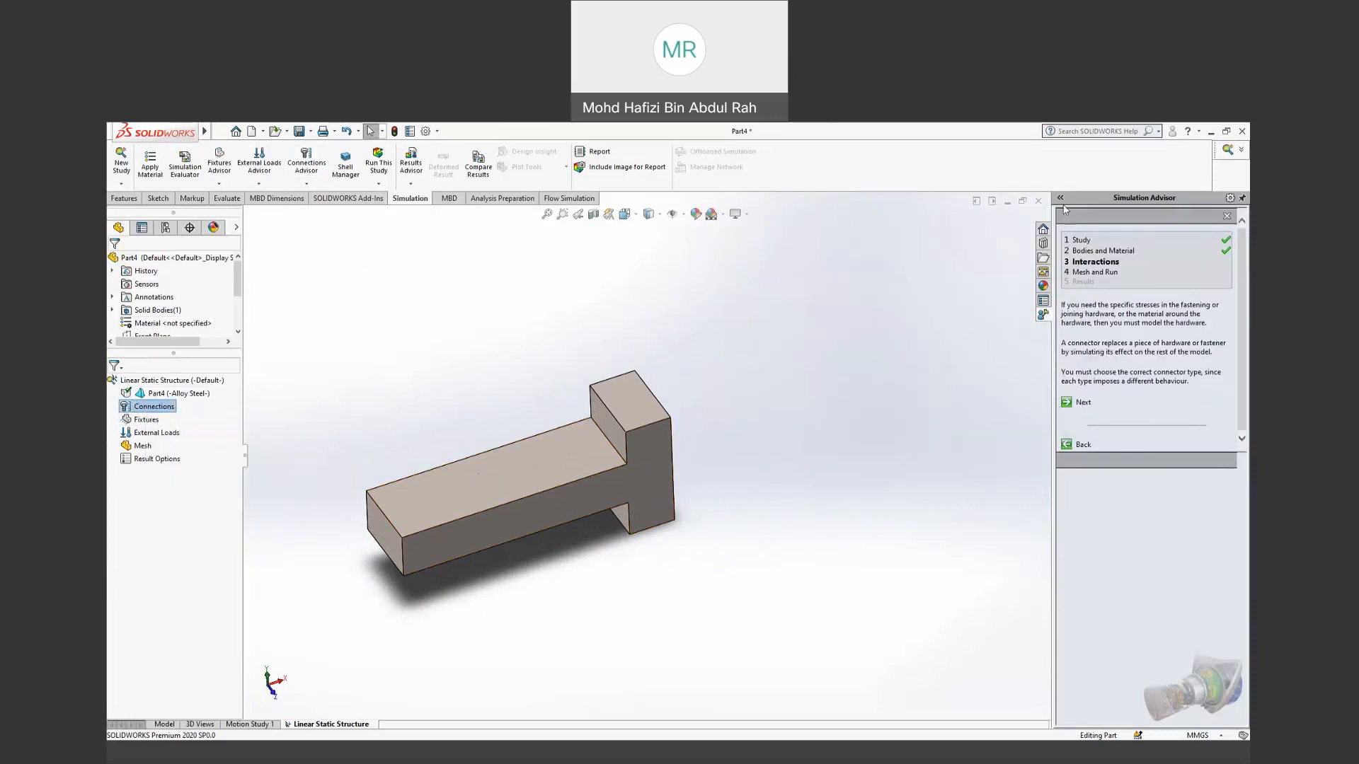
{"action": "right_click", "coordinate": [160, 408]}
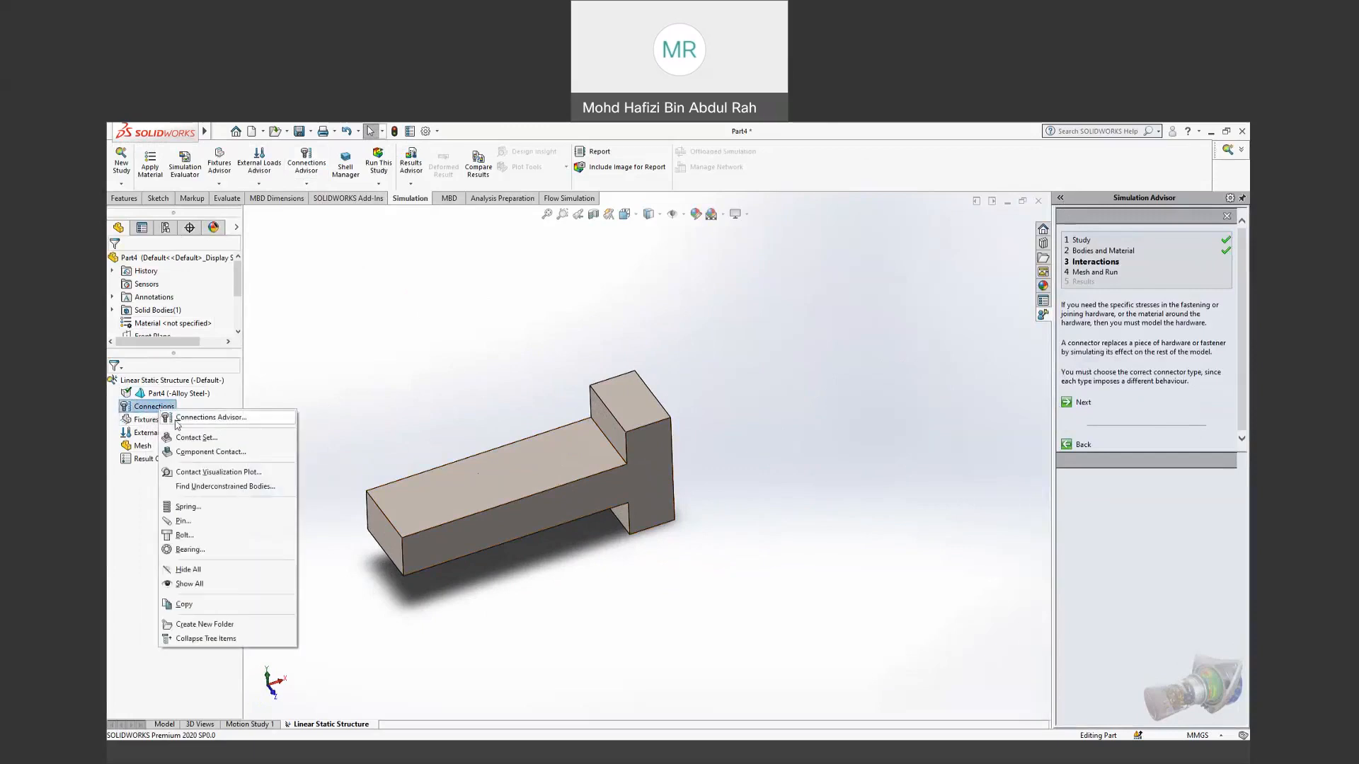
{"action": "left_click", "coordinate": [176, 421]}
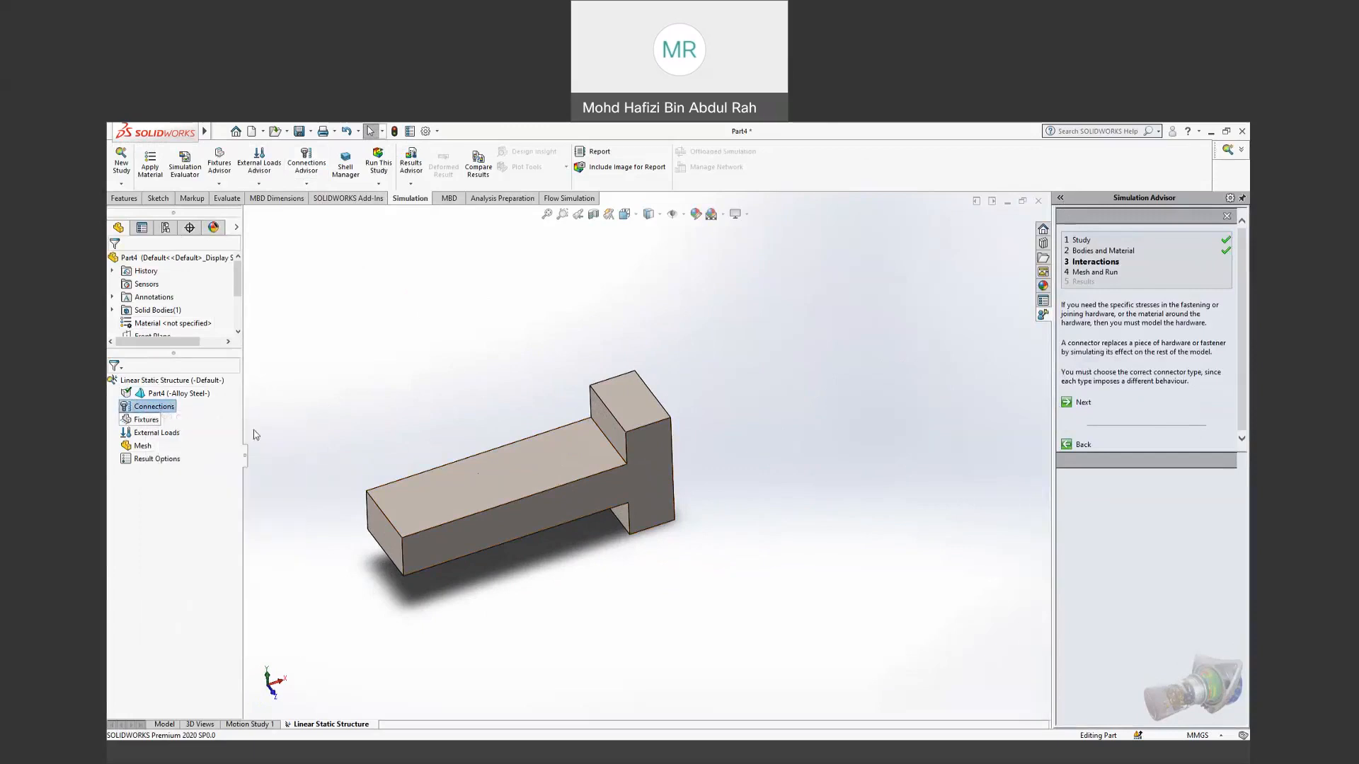
{"action": "left_click", "coordinate": [1074, 403]}
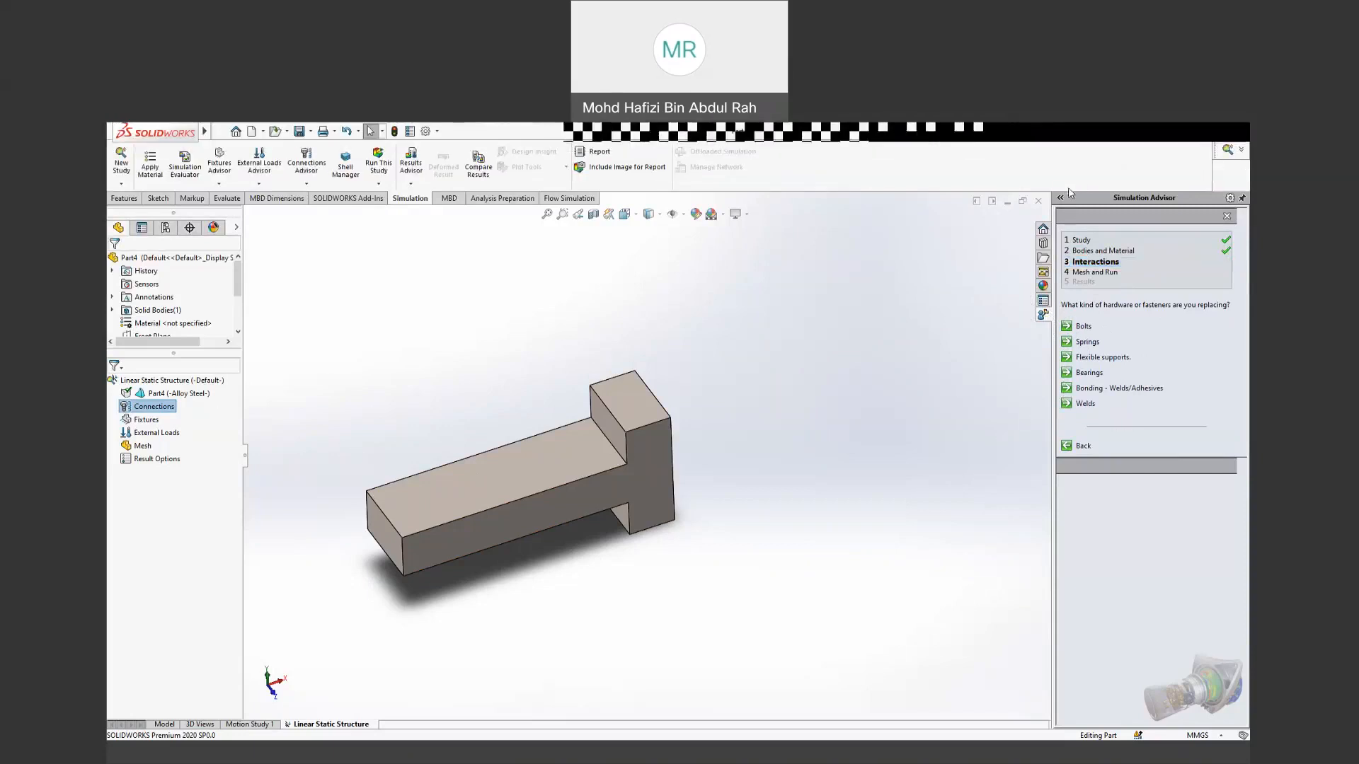
{"action": "left_click", "coordinate": [1226, 216]}
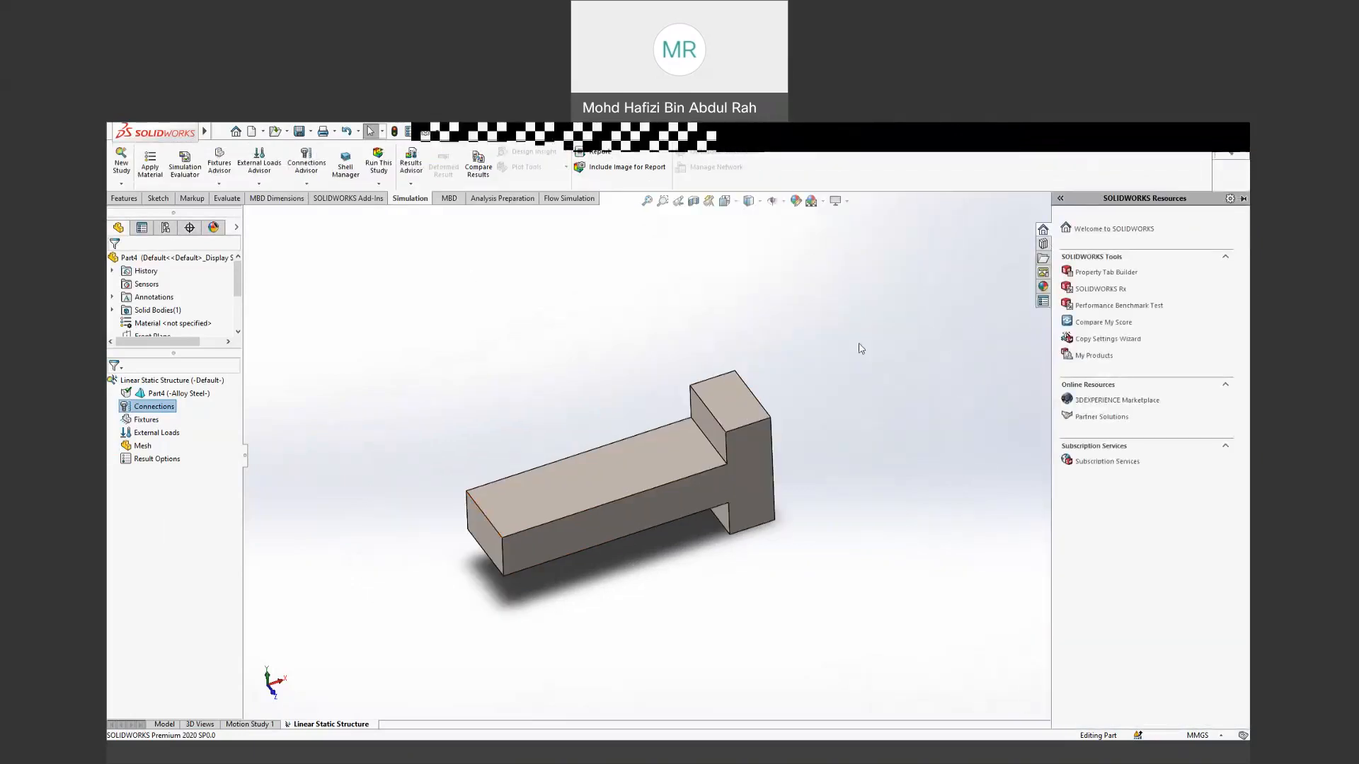
Step: Open the Fixtures Advisor for the Linear Static Structure study
{"action": "left_click", "coordinate": [867, 401]}
{"action": "middle_click_drag", "start_coordinate": [867, 401], "coordinate": [848, 462]}
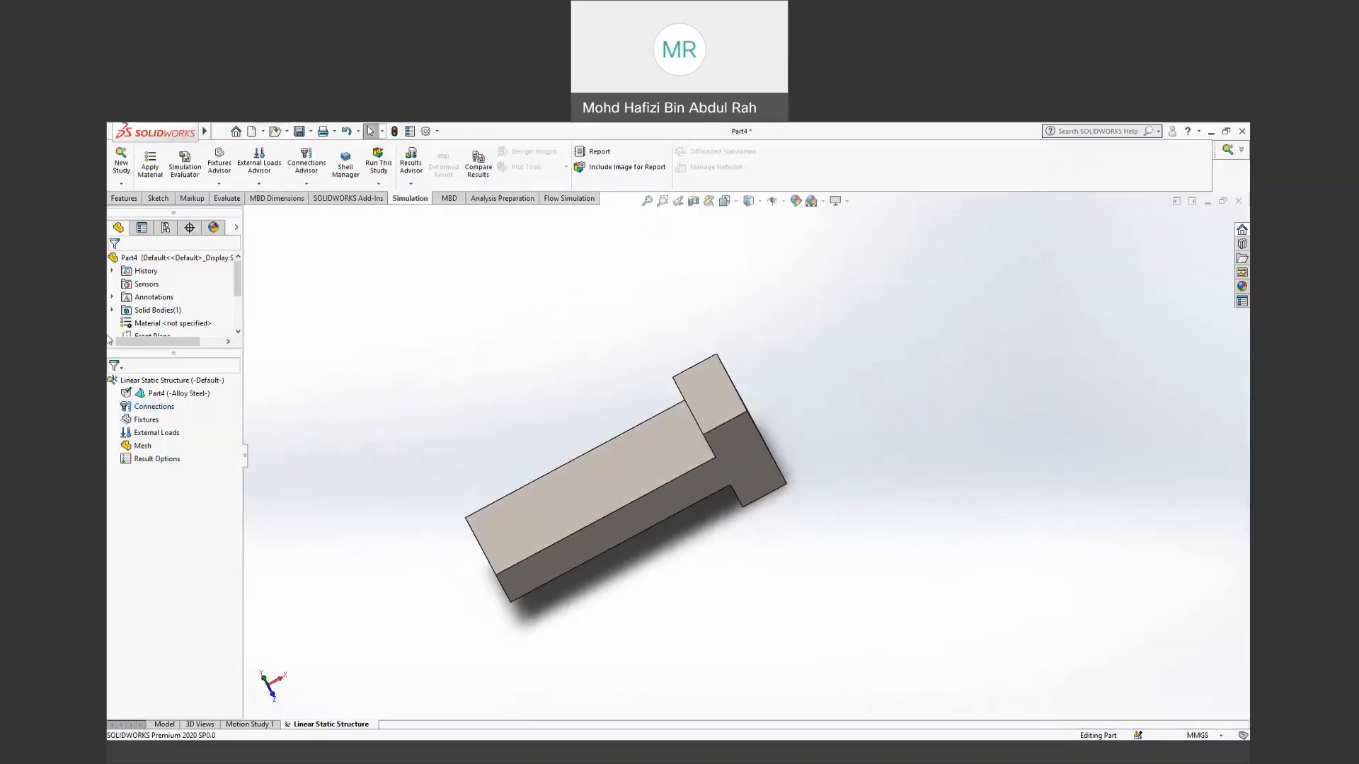
{"action": "left_click", "coordinate": [141, 422]}
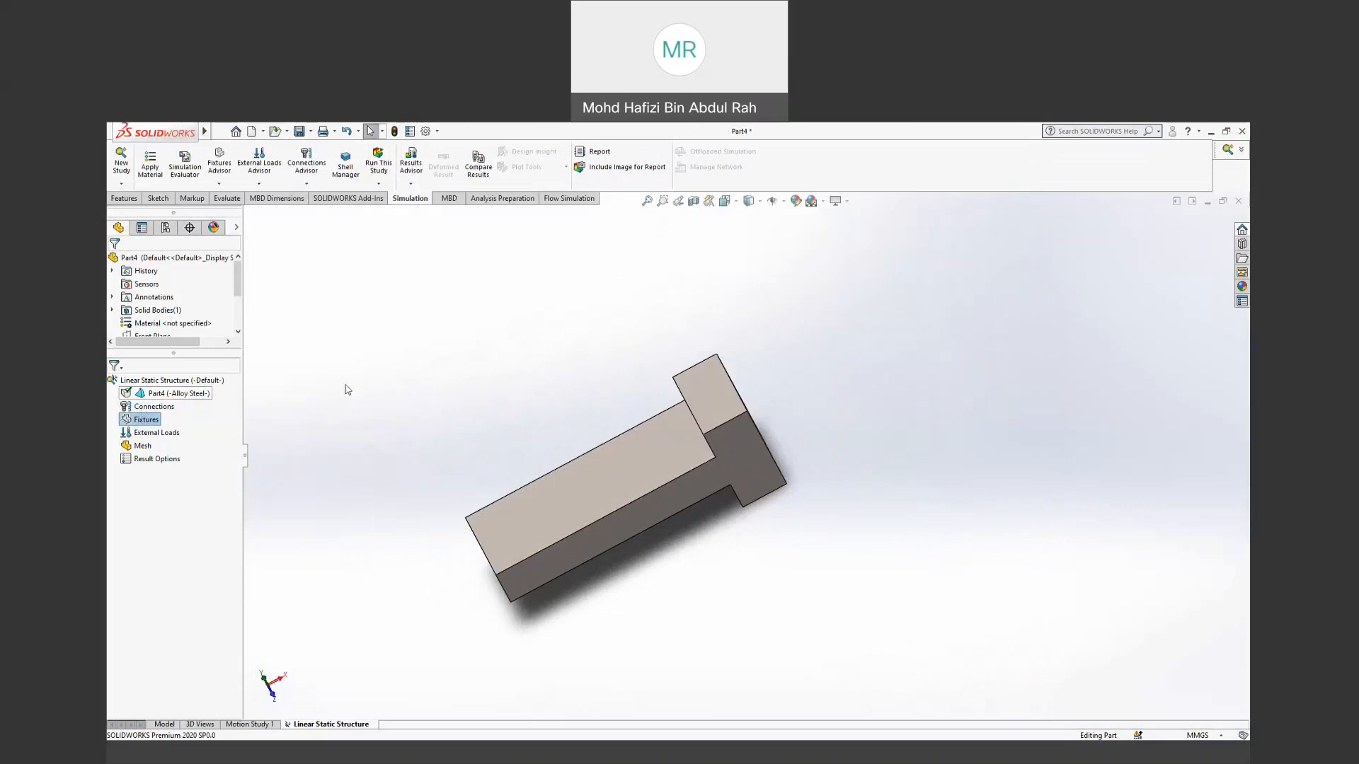
{"action": "middle_click_drag", "start_coordinate": [382, 413], "coordinate": [804, 567]}
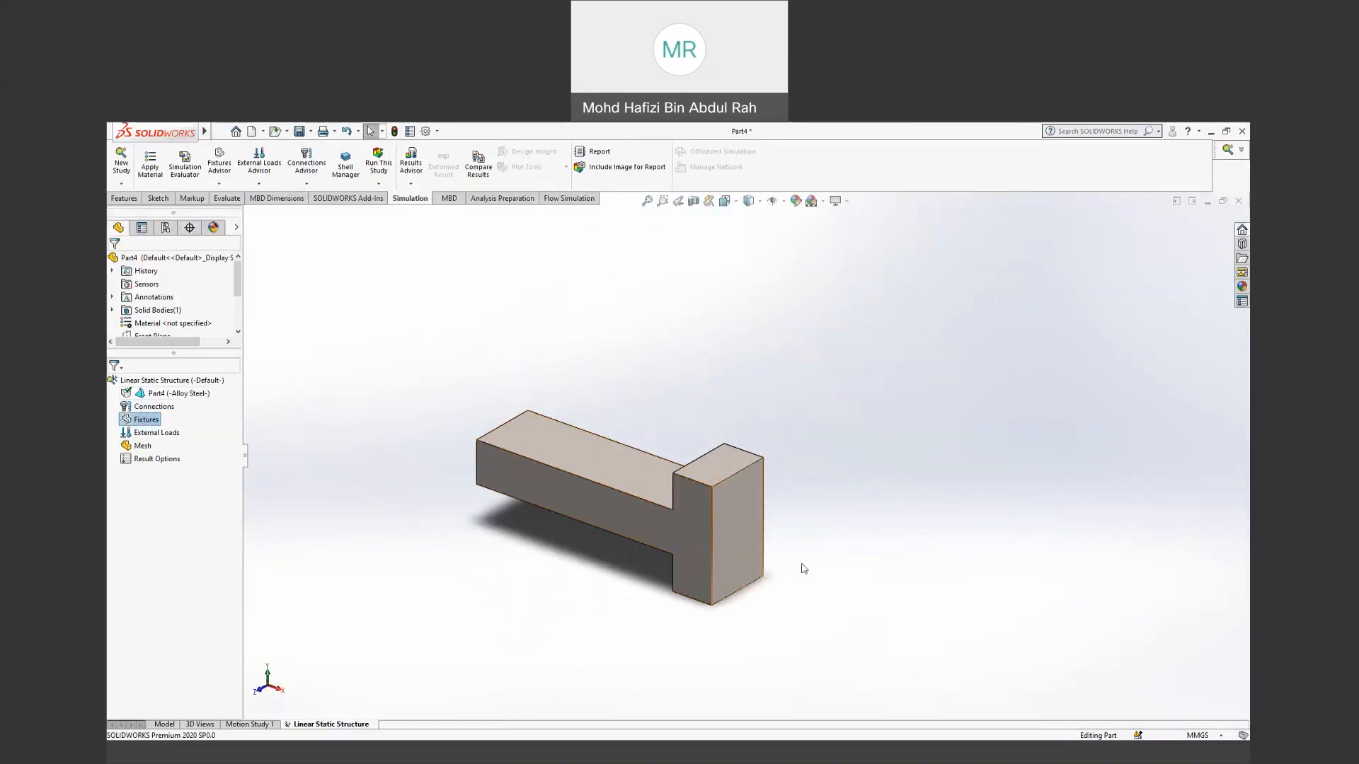
{"action": "left_click", "coordinate": [224, 167]}
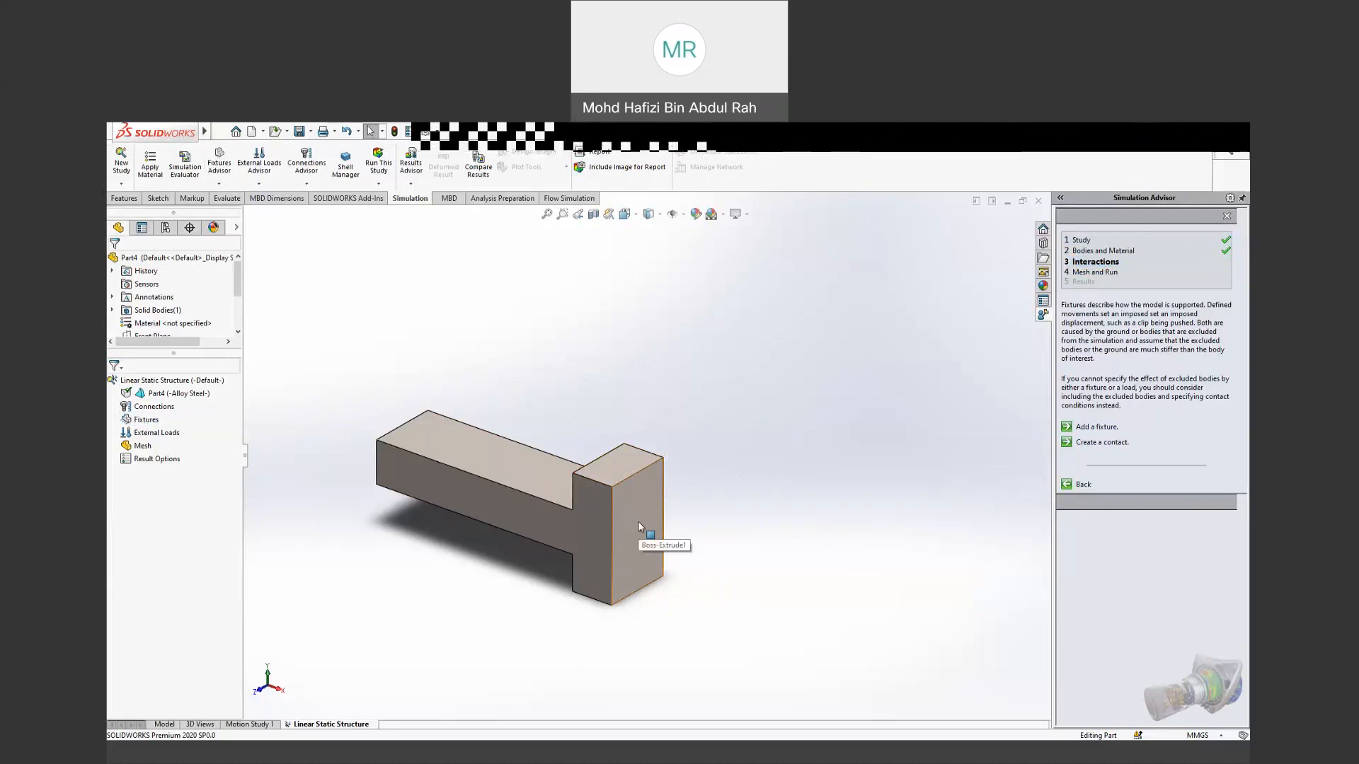
Step: Apply a Fixed Geometry fixture to the flat outer end face of the T-shaped part's head
{"action": "mouse_move", "coordinate": [465, 600]}
{"action": "middle_mouse_down"}
{"action": "mouse_move", "coordinate": [704, 558]}
{"action": "mouse_move", "coordinate": [542, 610]}
{"action": "mouse_move", "coordinate": [507, 656]}
{"action": "mouse_move", "coordinate": [513, 592]}
{"action": "mouse_move", "coordinate": [455, 580]}
{"action": "mouse_move", "coordinate": [448, 616]}
{"action": "middle_mouse_up"}
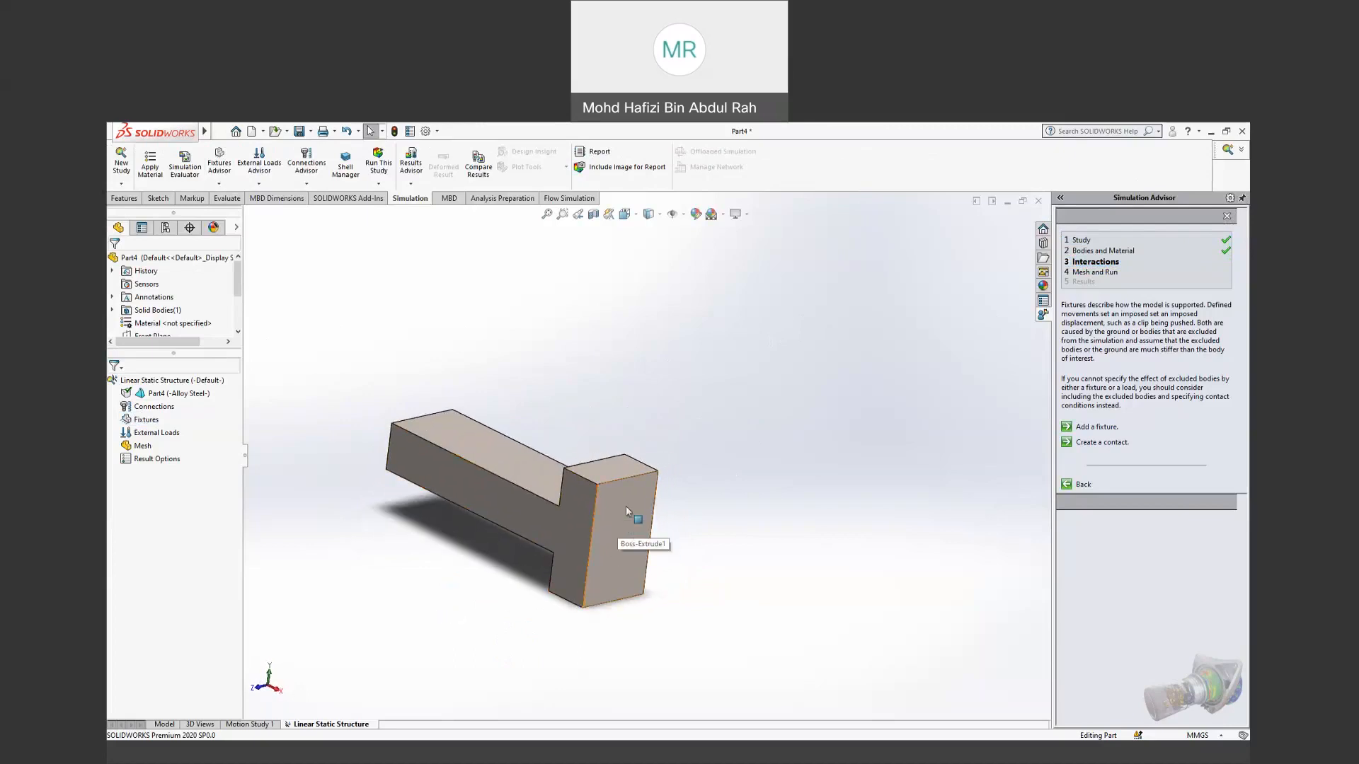
{"action": "middle_click_drag", "start_coordinate": [524, 561], "coordinate": [500, 622]}
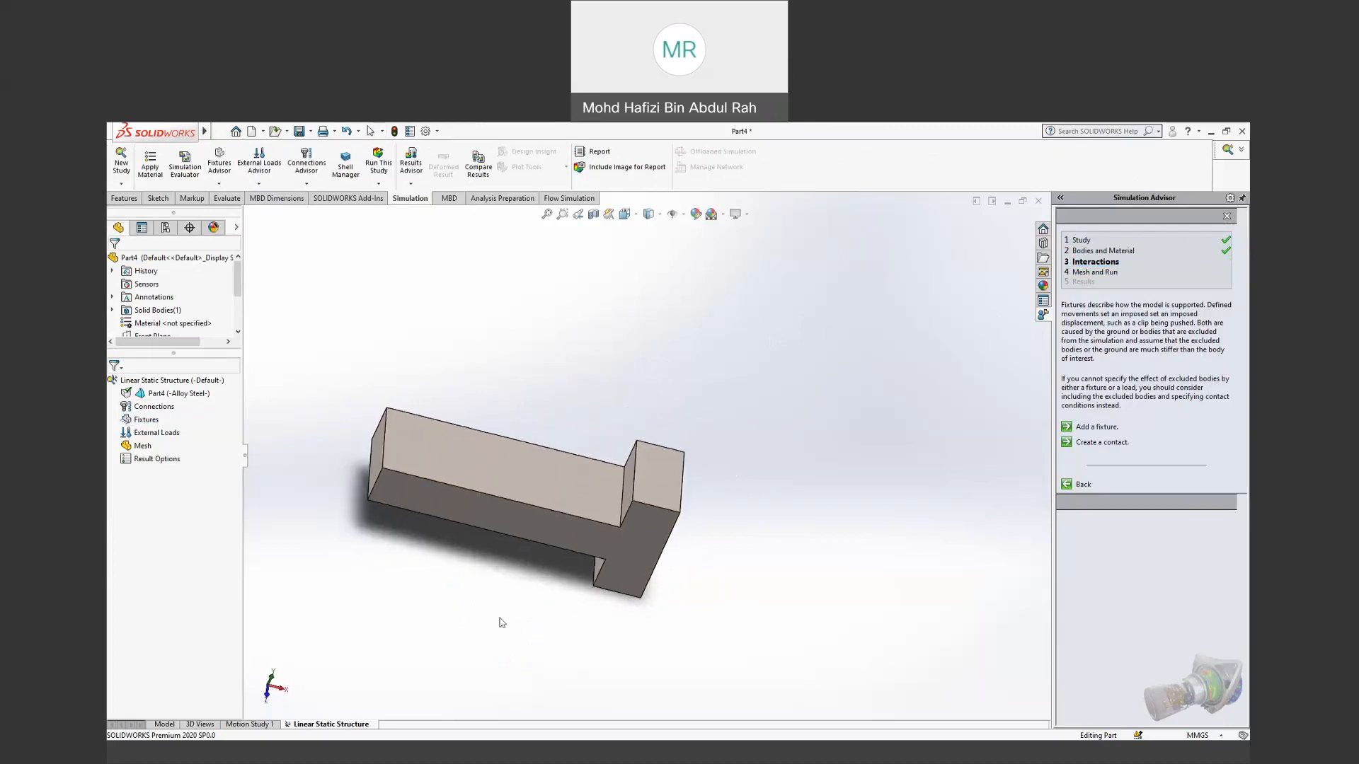
{"action": "middle_click_drag", "start_coordinate": [622, 560], "coordinate": [646, 497]}
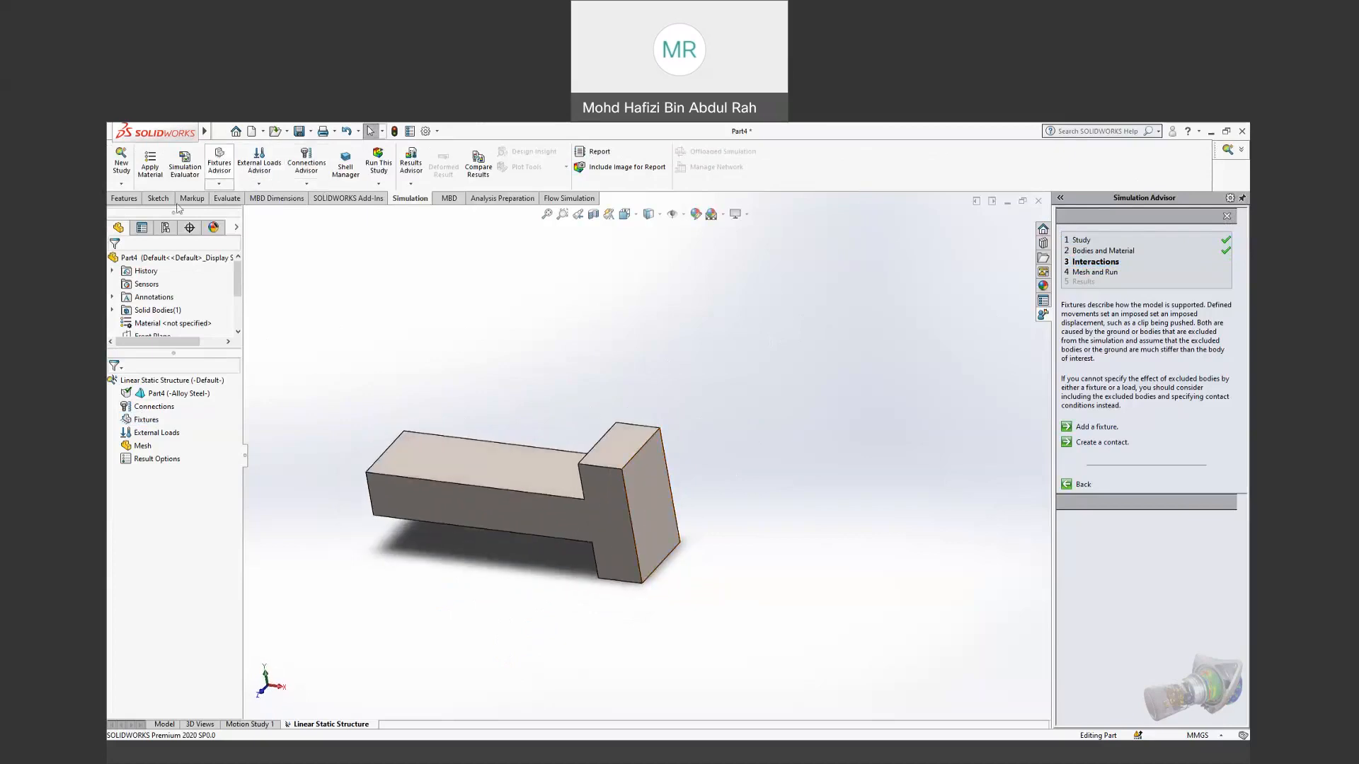
{"action": "right_click", "coordinate": [159, 421]}
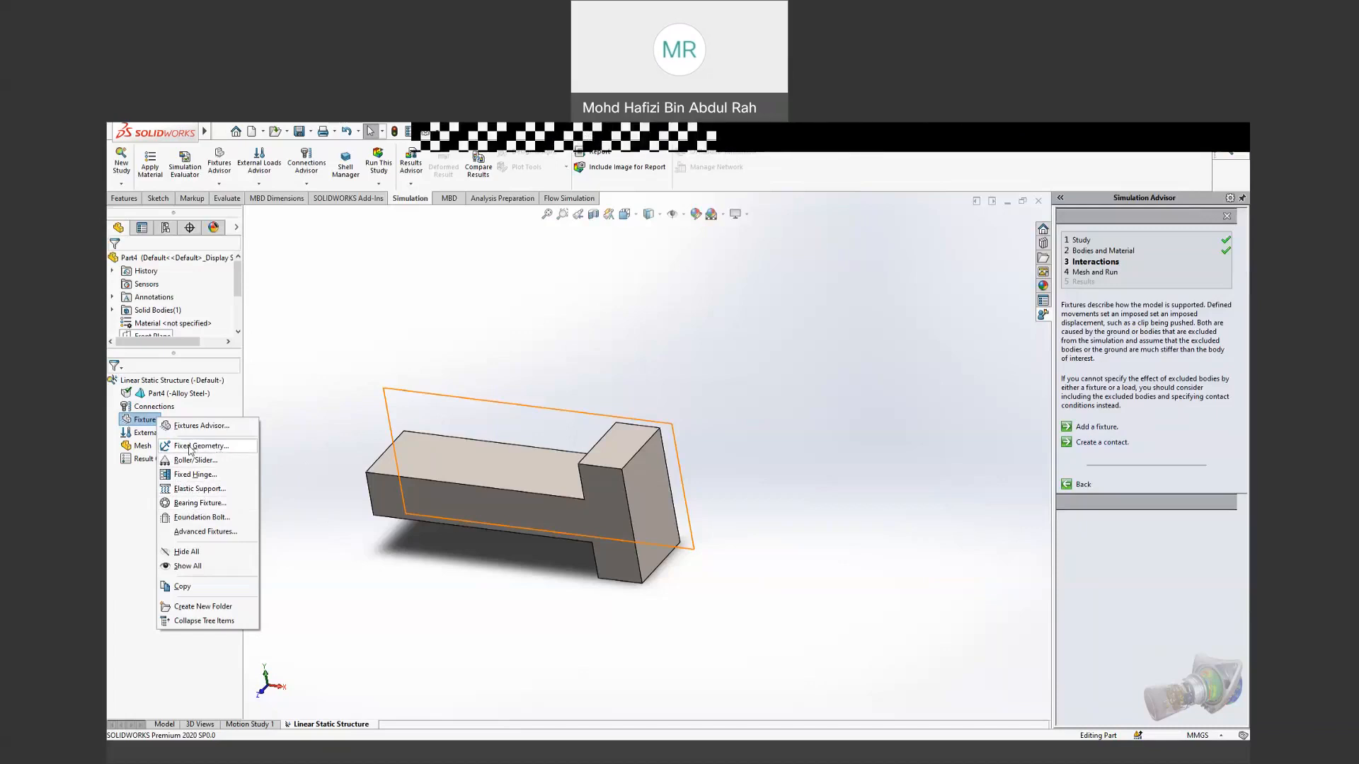
{"action": "left_click", "coordinate": [216, 448]}
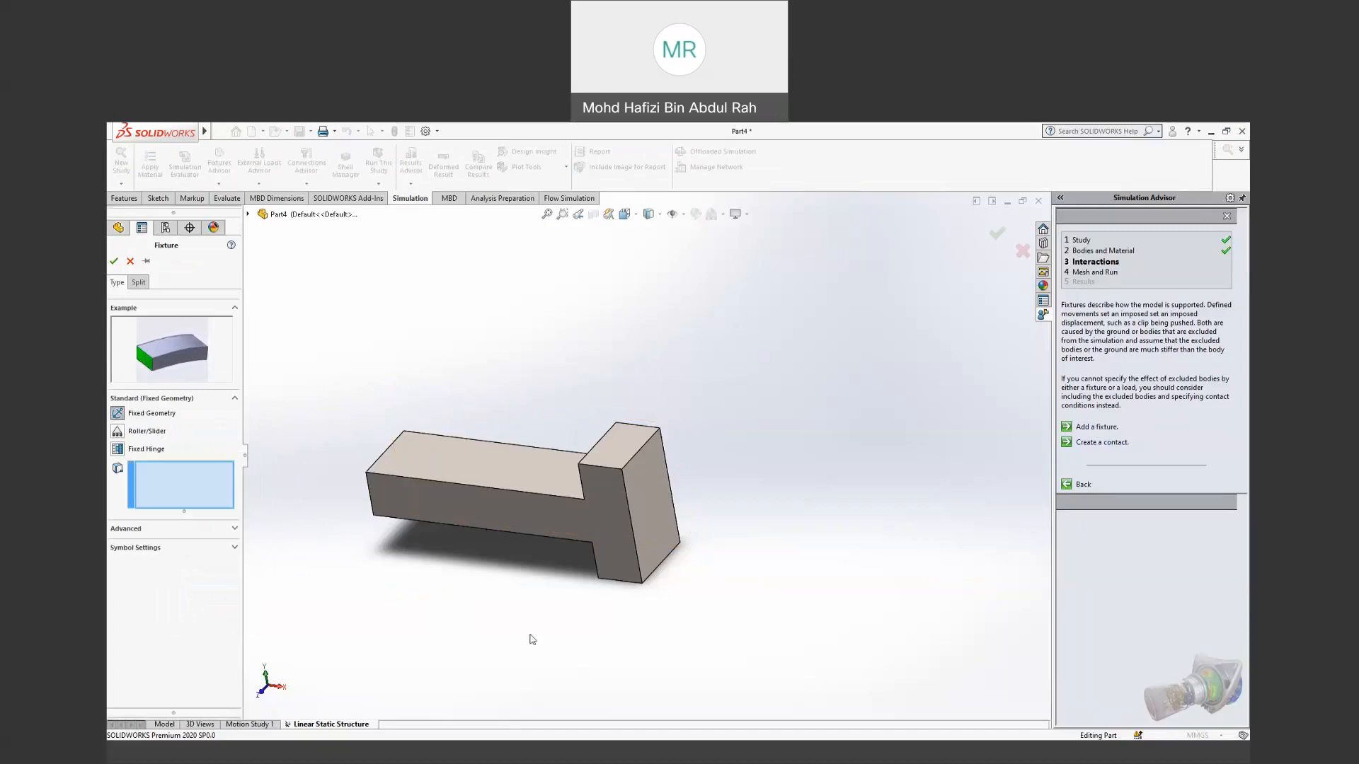
{"action": "left_click", "coordinate": [640, 490]}
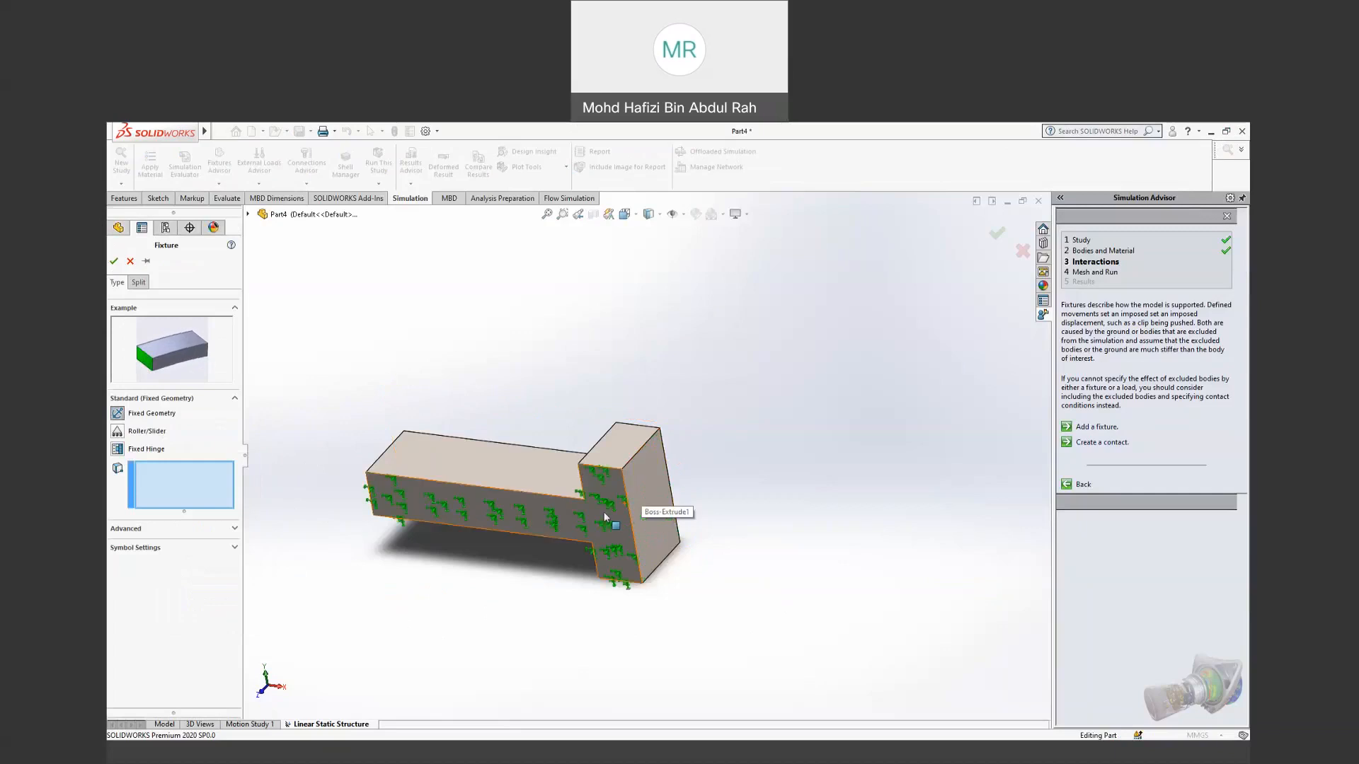
{"action": "scroll", "coordinate": [623, 509], "scroll_direction": "down", "scroll_amount": 5}
{"action": "scroll", "coordinate": [812, 373], "scroll_direction": "up", "scroll_amount": 3}
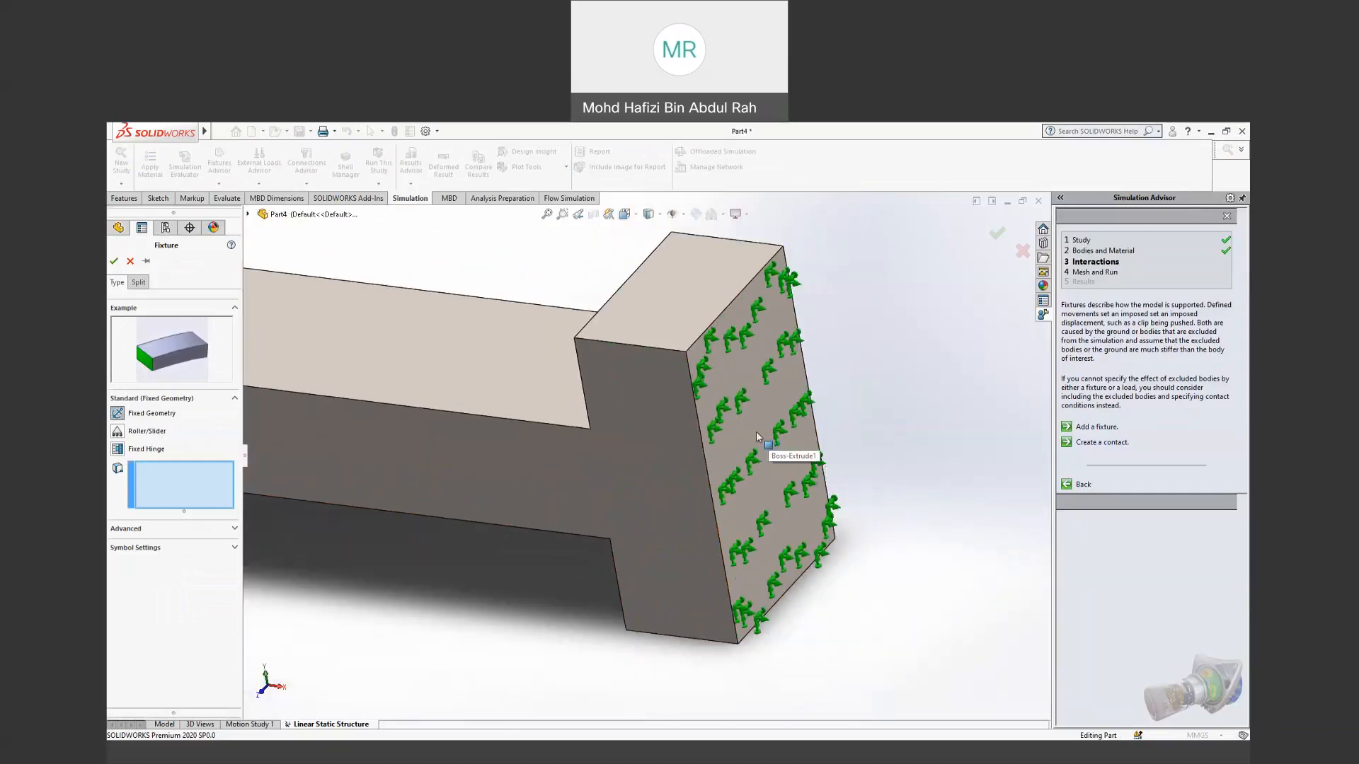
{"action": "left_click", "coordinate": [755, 460]}
{"action": "middle_click_drag", "start_coordinate": [428, 563], "coordinate": [452, 490]}
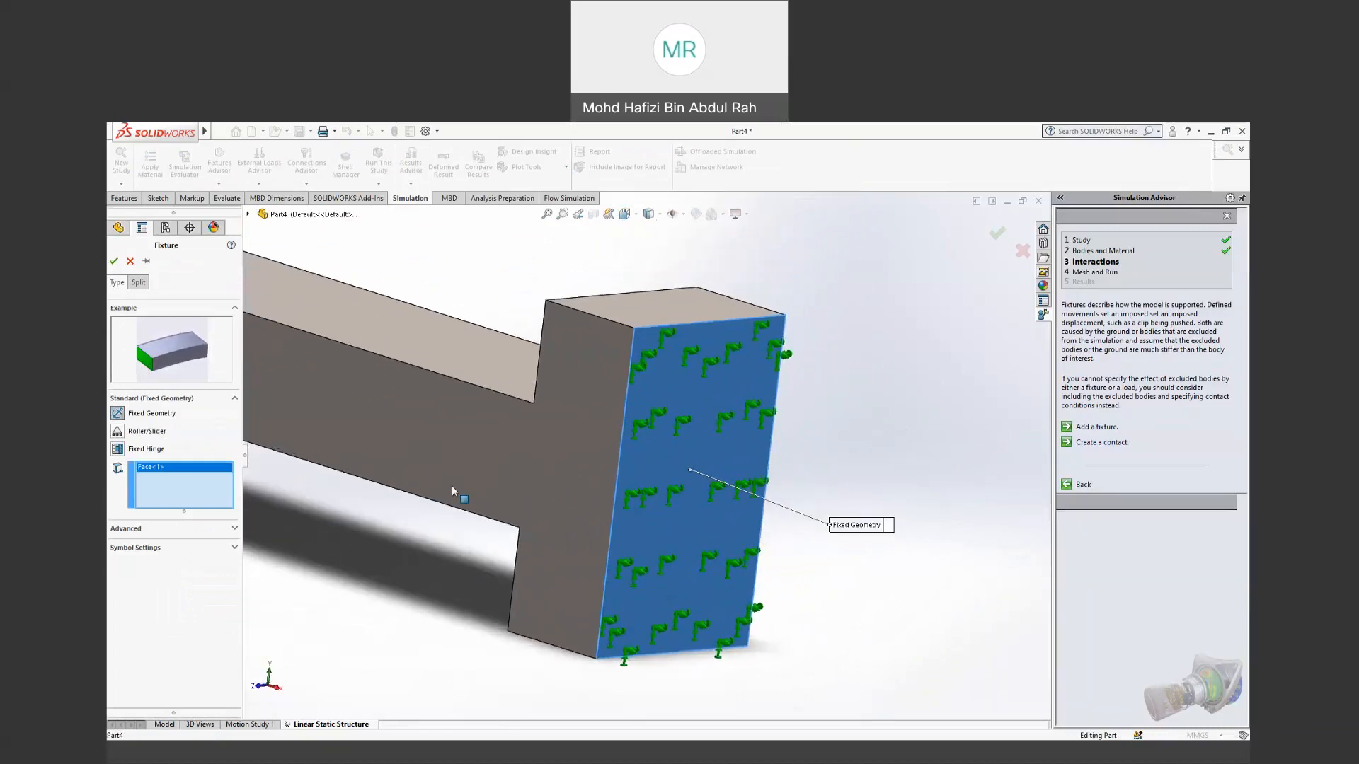
{"action": "scroll", "coordinate": [649, 459], "scroll_direction": "up", "scroll_amount": 3}
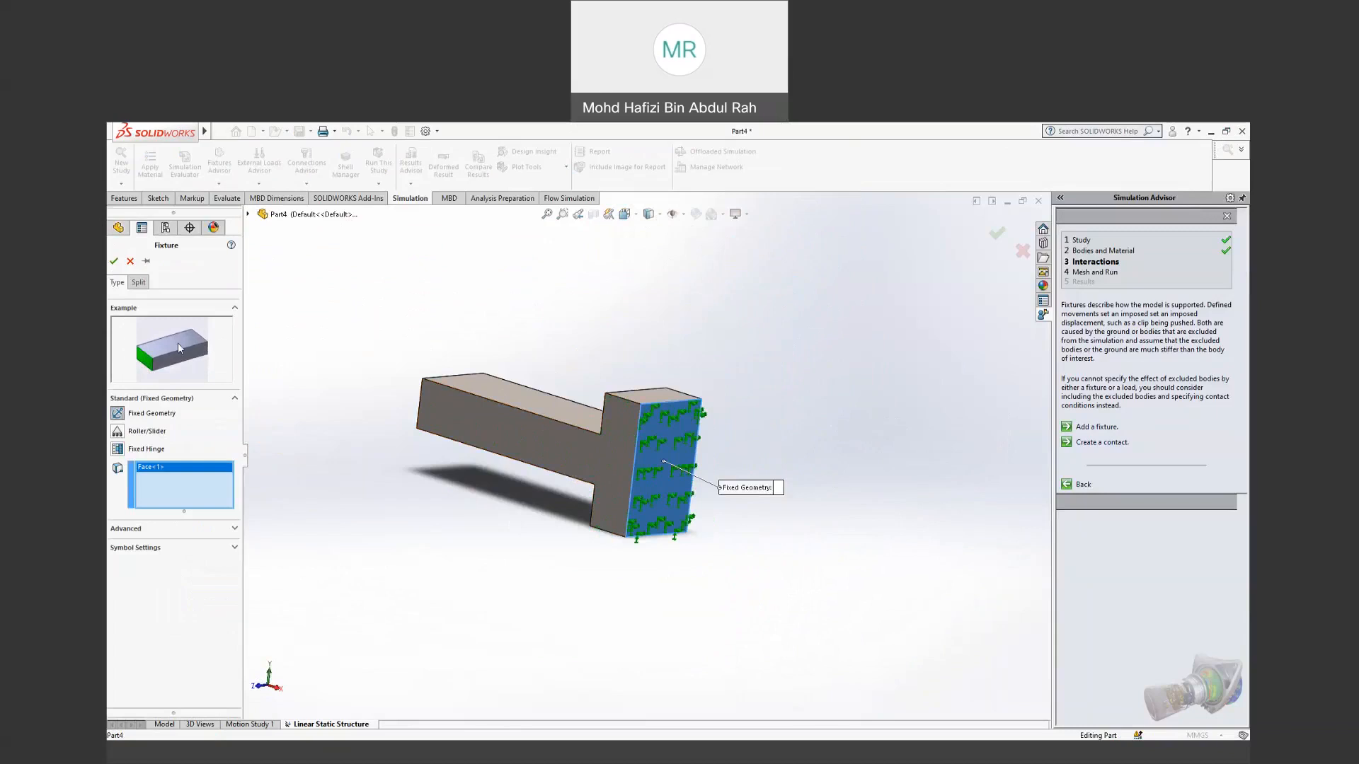
{"action": "left_click", "coordinate": [113, 261]}
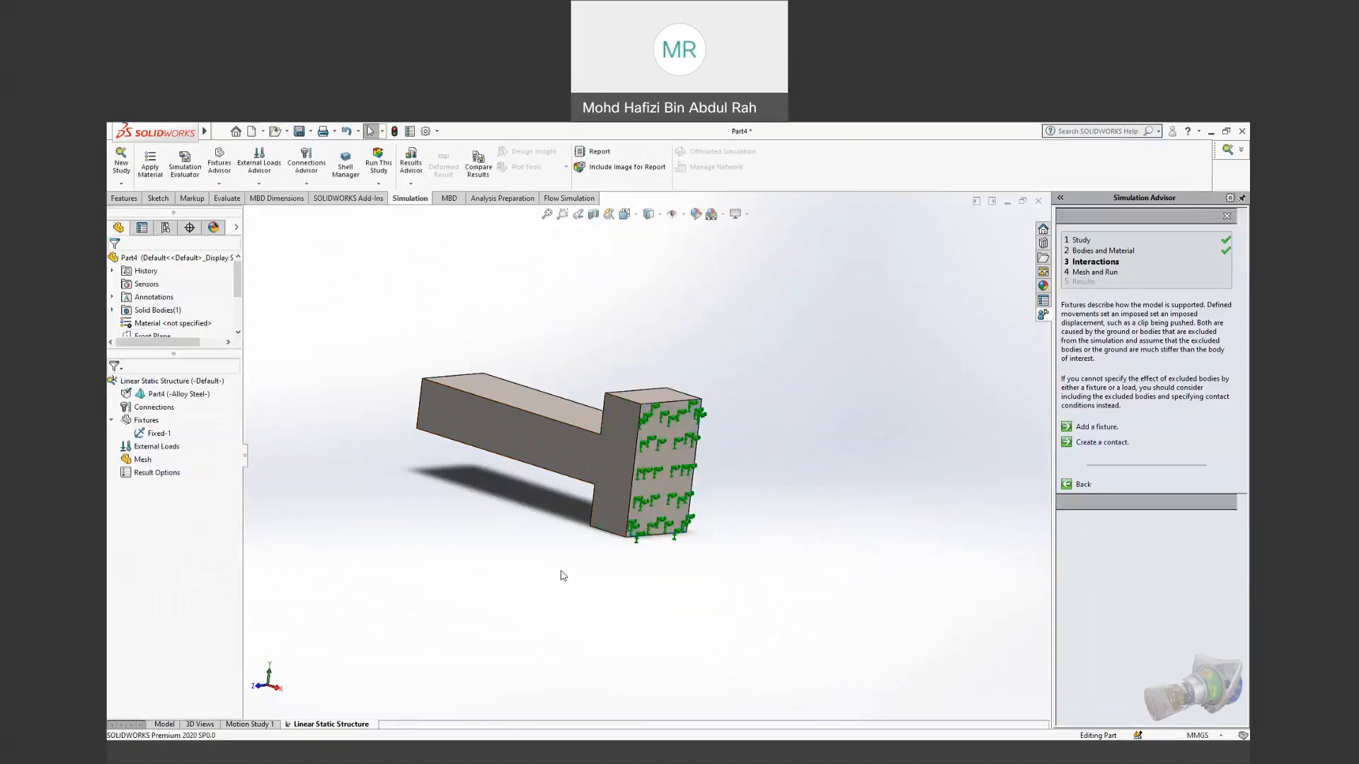
Step: Examine the fixture symbols on the head's end face and the available external load types
{"action": "middle_click_drag", "start_coordinate": [535, 589], "coordinate": [703, 550]}
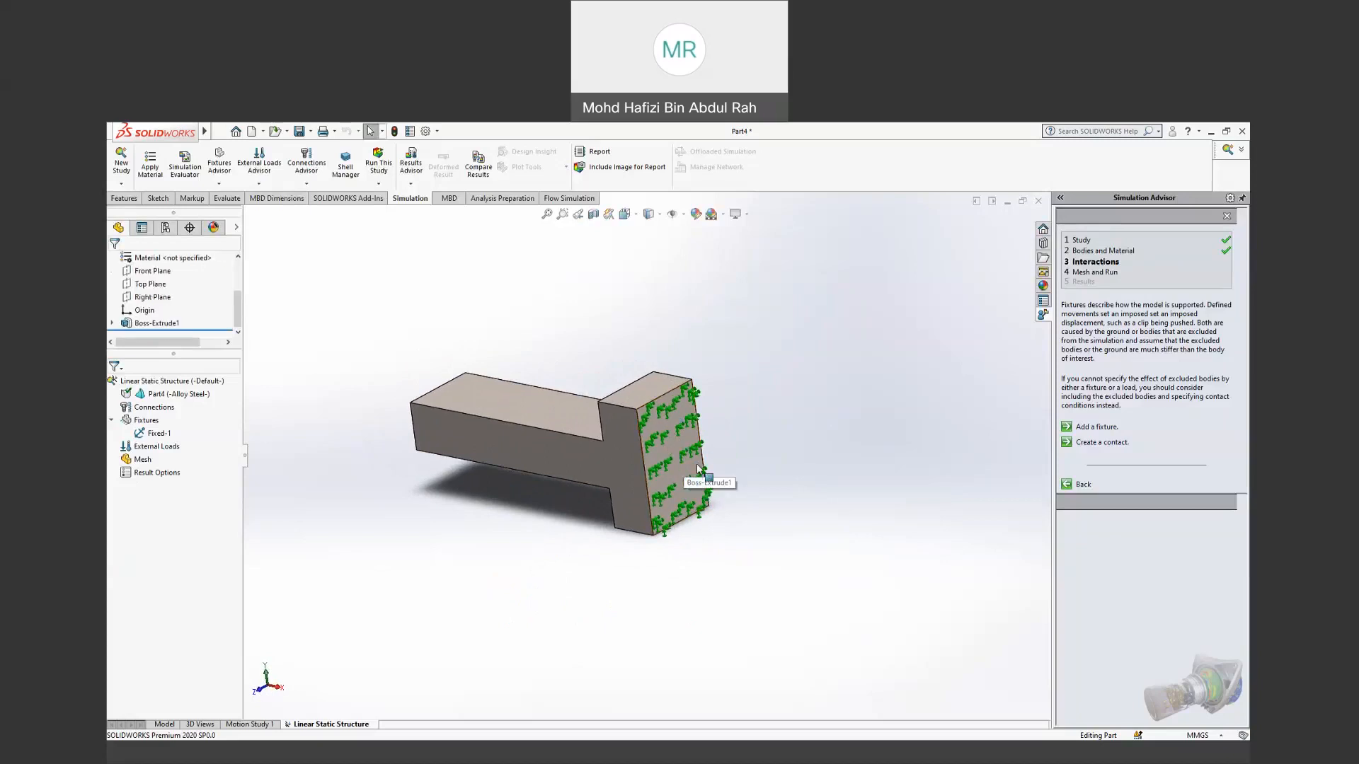
{"action": "scroll", "coordinate": [675, 433], "scroll_direction": "down", "scroll_amount": 5}
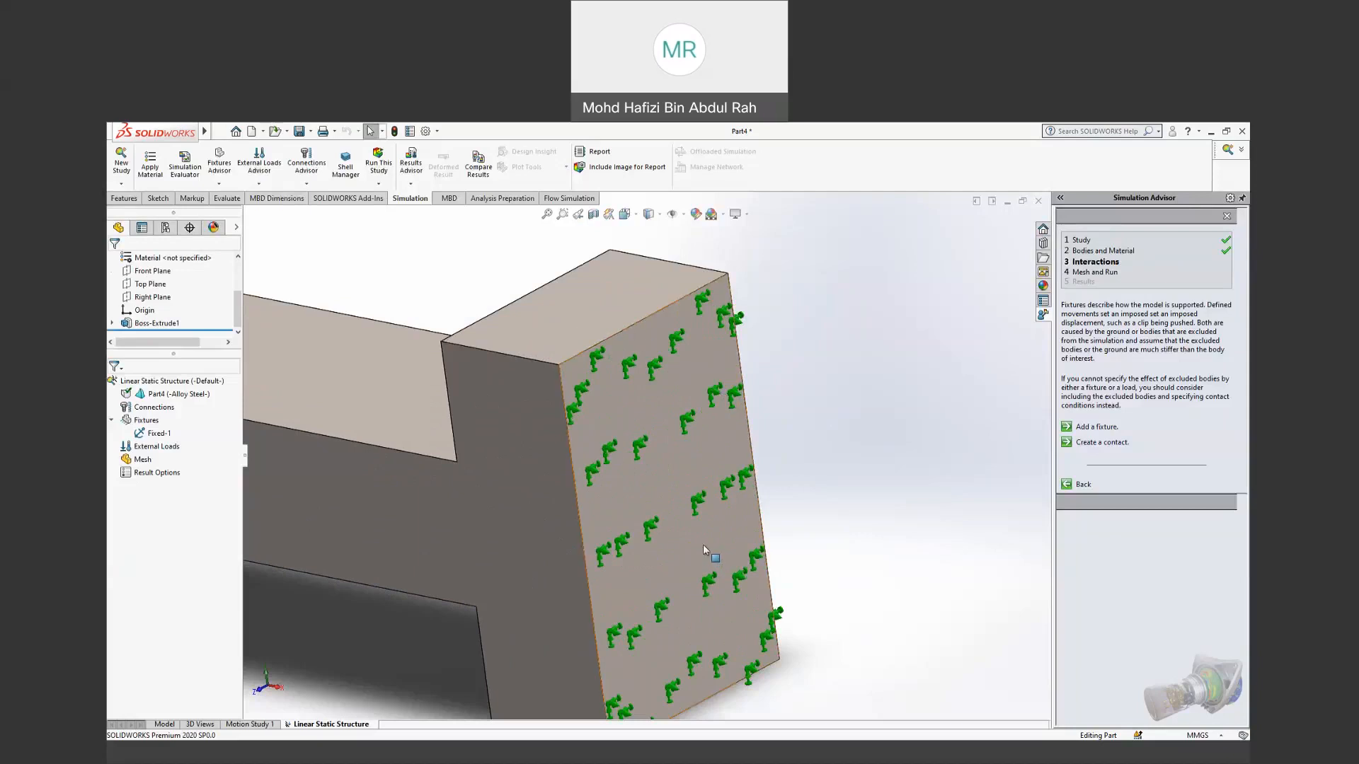
{"action": "scroll", "coordinate": [705, 550], "scroll_direction": "up", "scroll_amount": 5}
{"action": "mouse_move", "coordinate": [597, 592]}
{"action": "middle_mouse_down"}
{"action": "mouse_move", "coordinate": [642, 595]}
{"action": "mouse_move", "coordinate": [605, 603]}
{"action": "middle_mouse_up"}
{"action": "scroll", "coordinate": [540, 574], "scroll_direction": "up", "scroll_amount": 2}
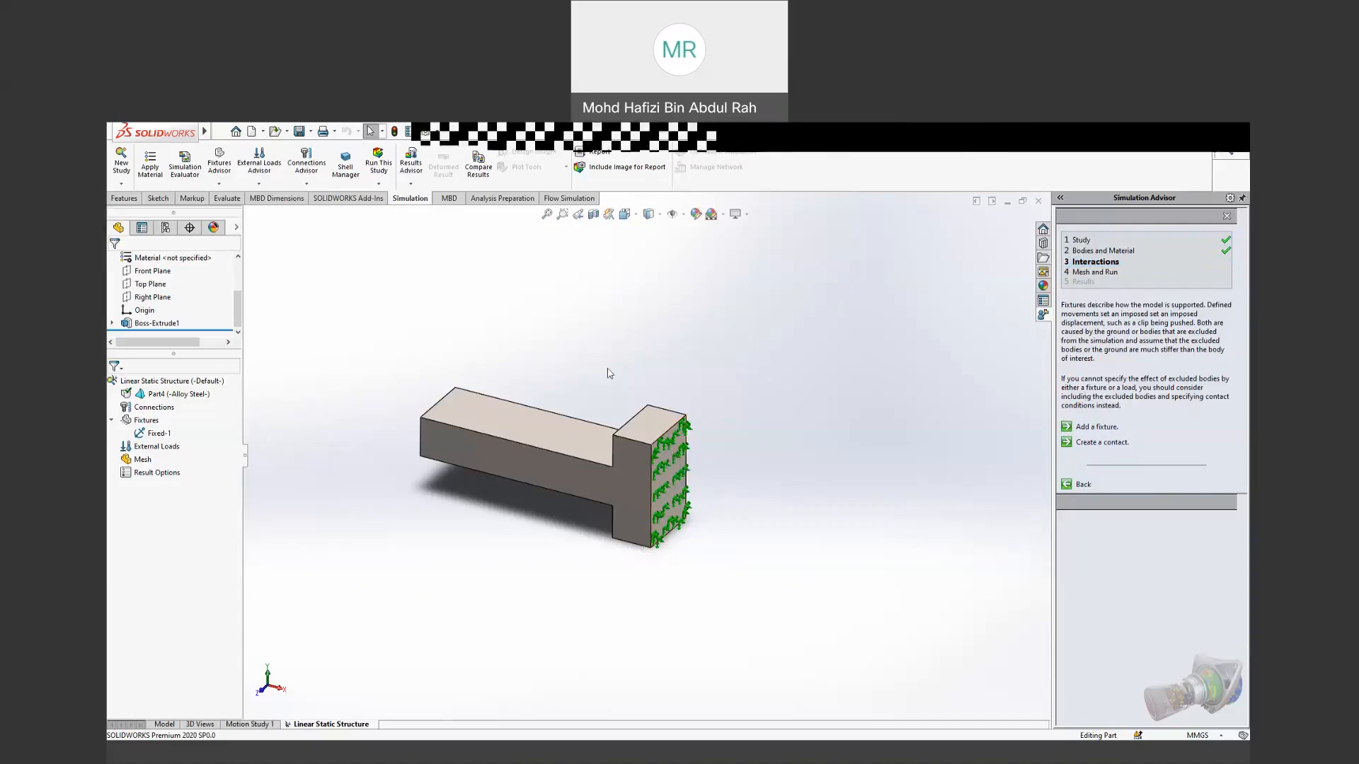
{"action": "middle_click_drag", "start_coordinate": [522, 555], "coordinate": [368, 466]}
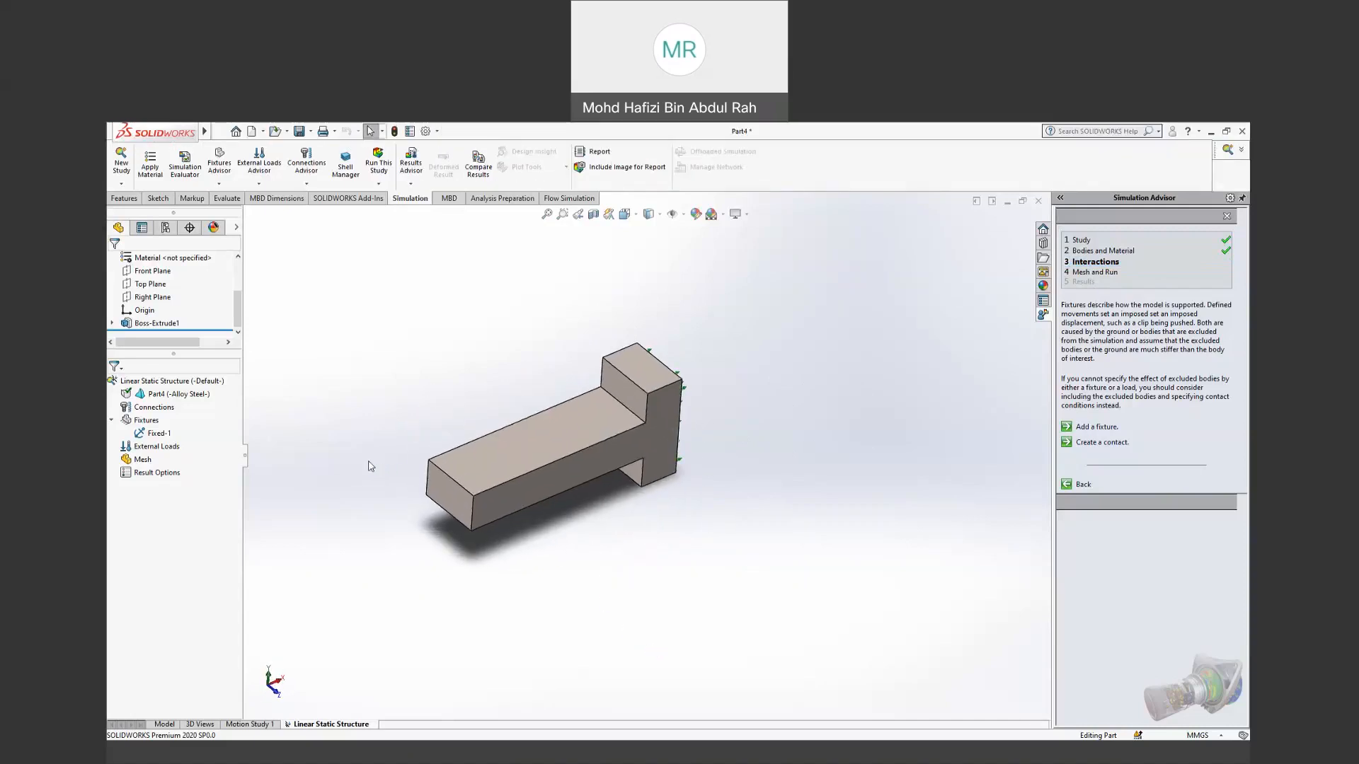
{"action": "left_click", "coordinate": [160, 449]}
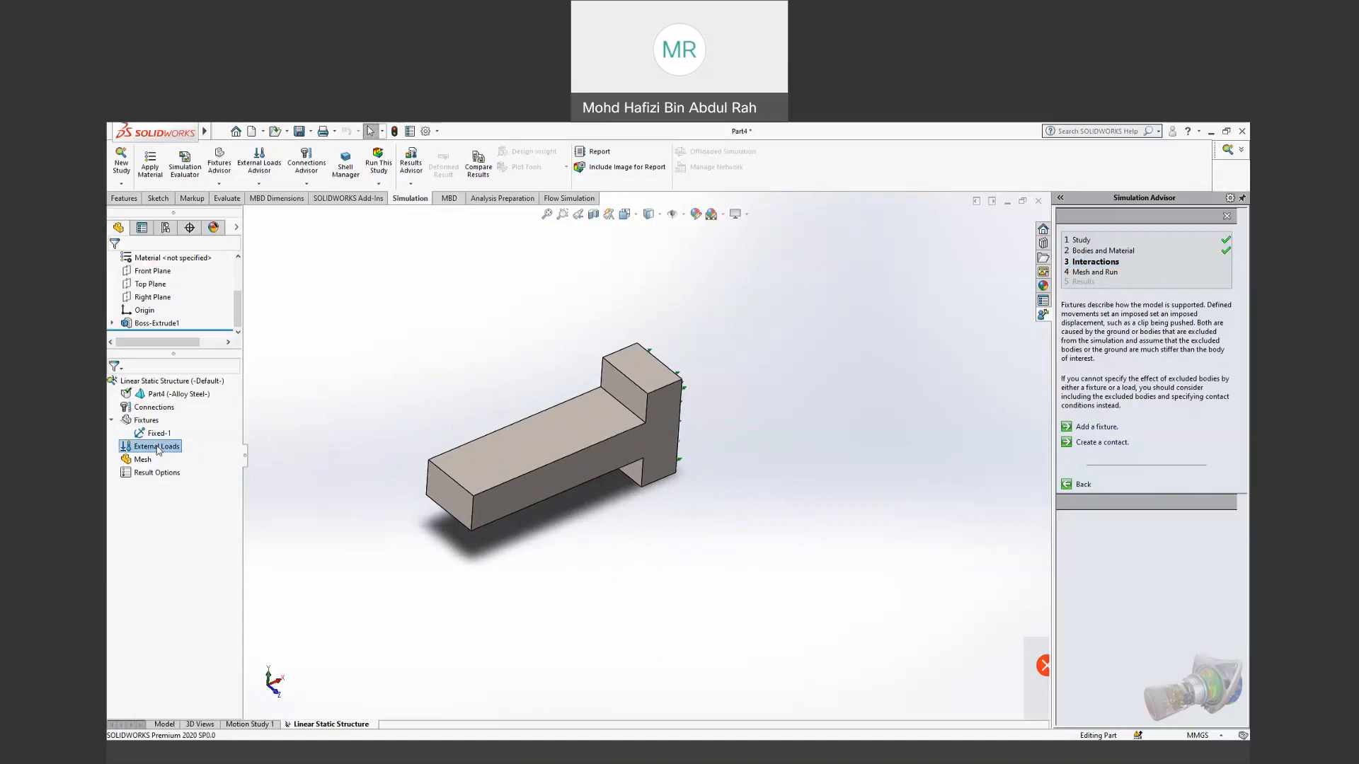
{"action": "right_click", "coordinate": [157, 448]}
{"action": "left_click", "coordinate": [322, 330]}
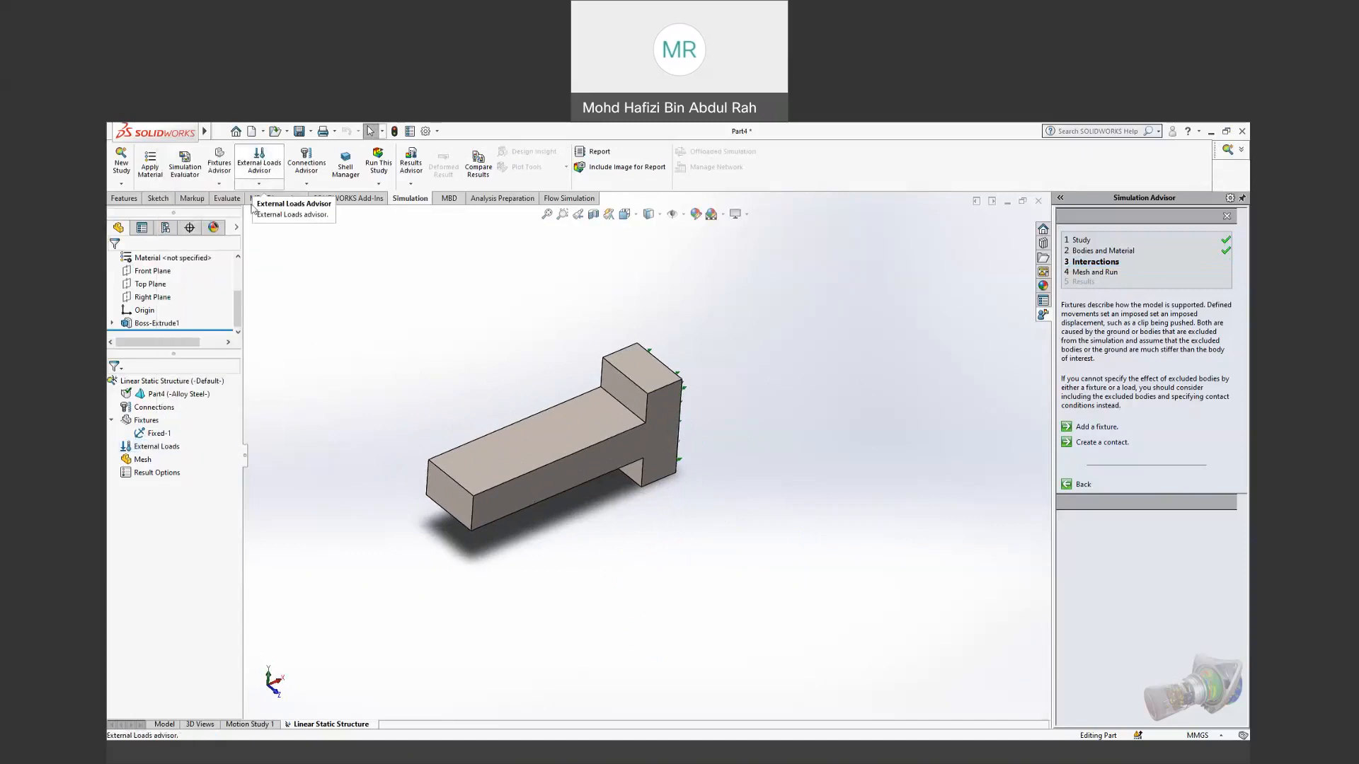
{"action": "right_click", "coordinate": [141, 449]}
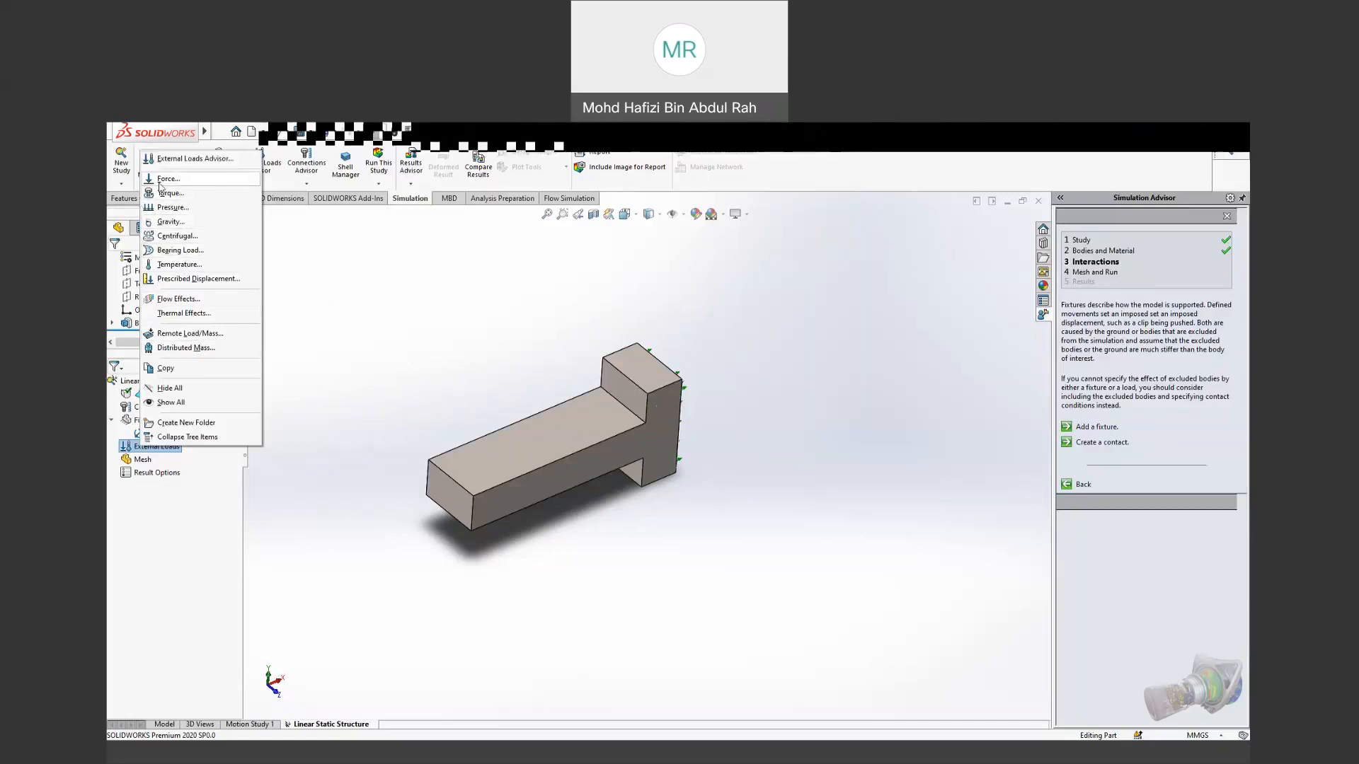
{"action": "left_click", "coordinate": [182, 185]}
{"action": "middle_click_drag", "start_coordinate": [619, 612], "coordinate": [555, 571]}
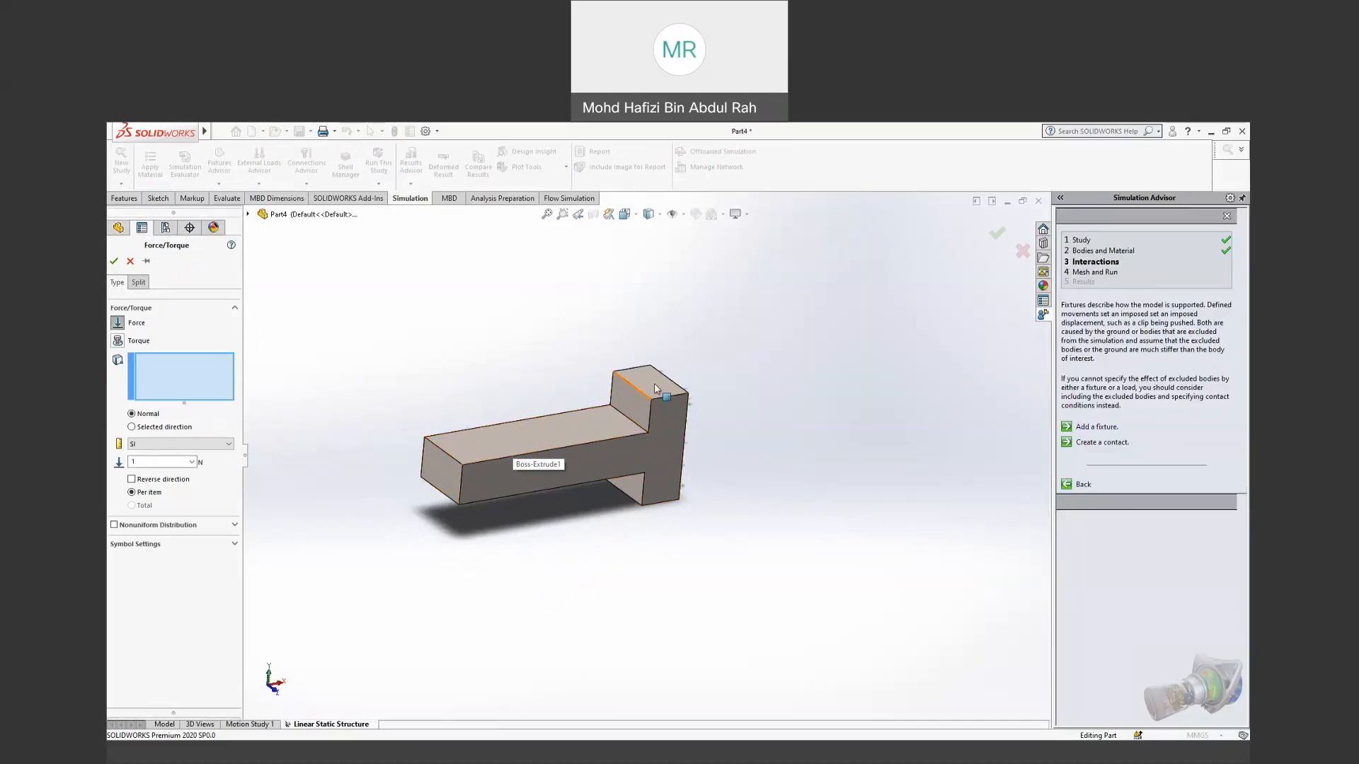
{"action": "scroll", "coordinate": [558, 512], "scroll_direction": "down", "scroll_amount": 5}
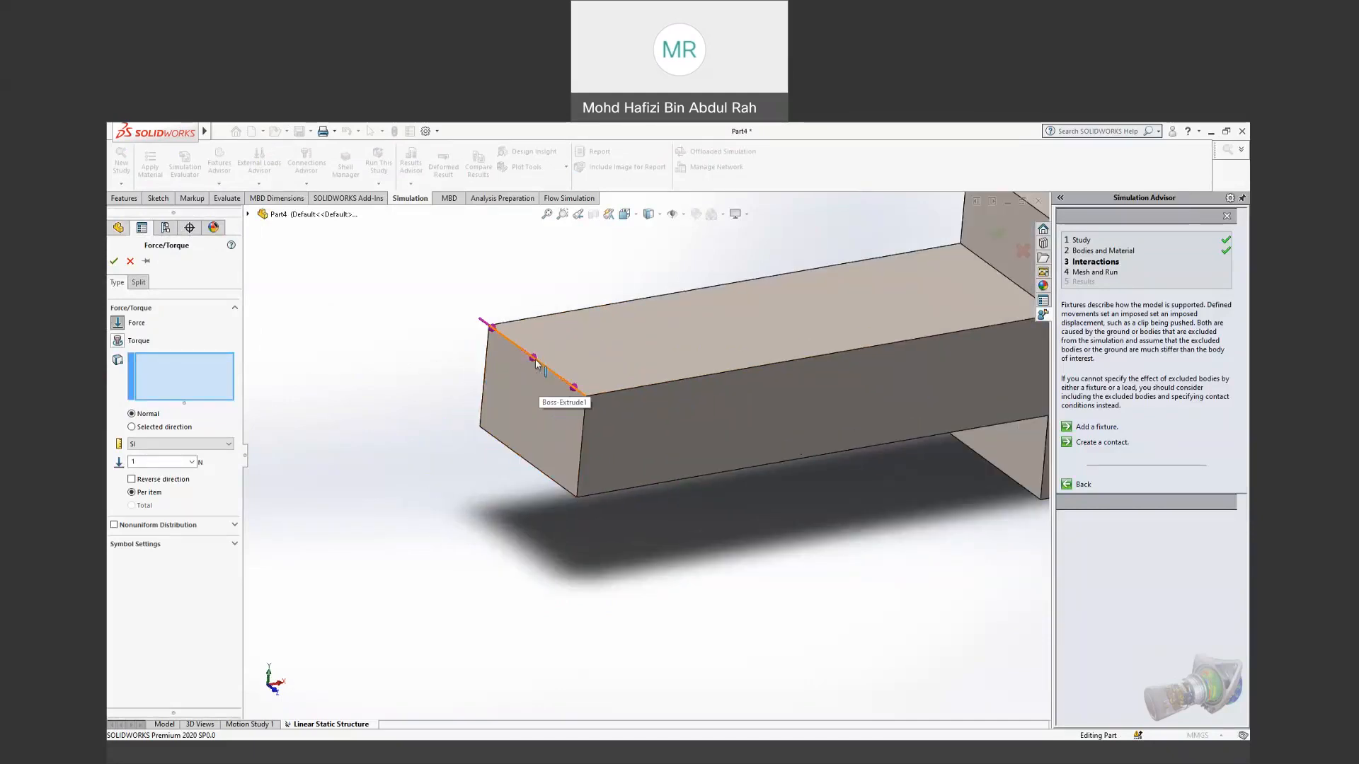
{"action": "middle_click_drag", "start_coordinate": [567, 456], "coordinate": [540, 453]}
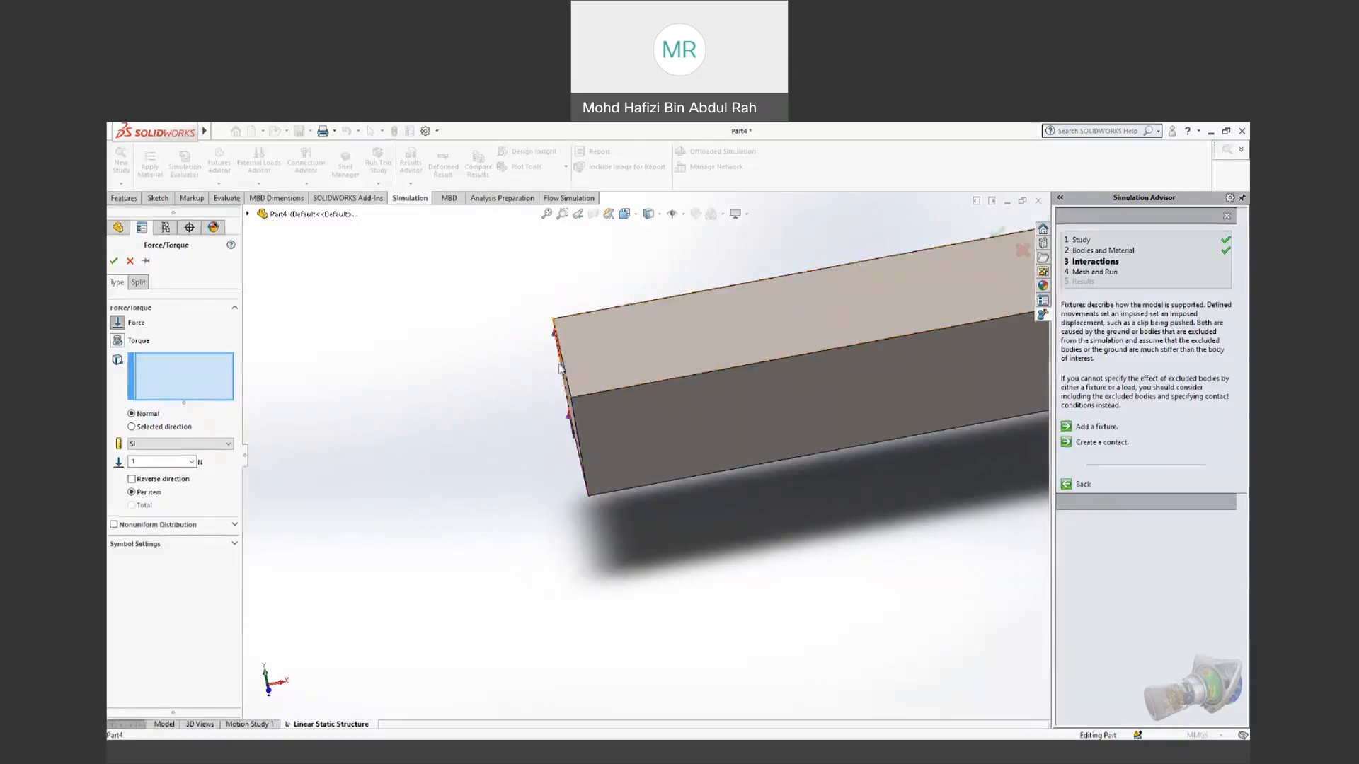
{"action": "middle_click_drag", "start_coordinate": [601, 451], "coordinate": [639, 436]}
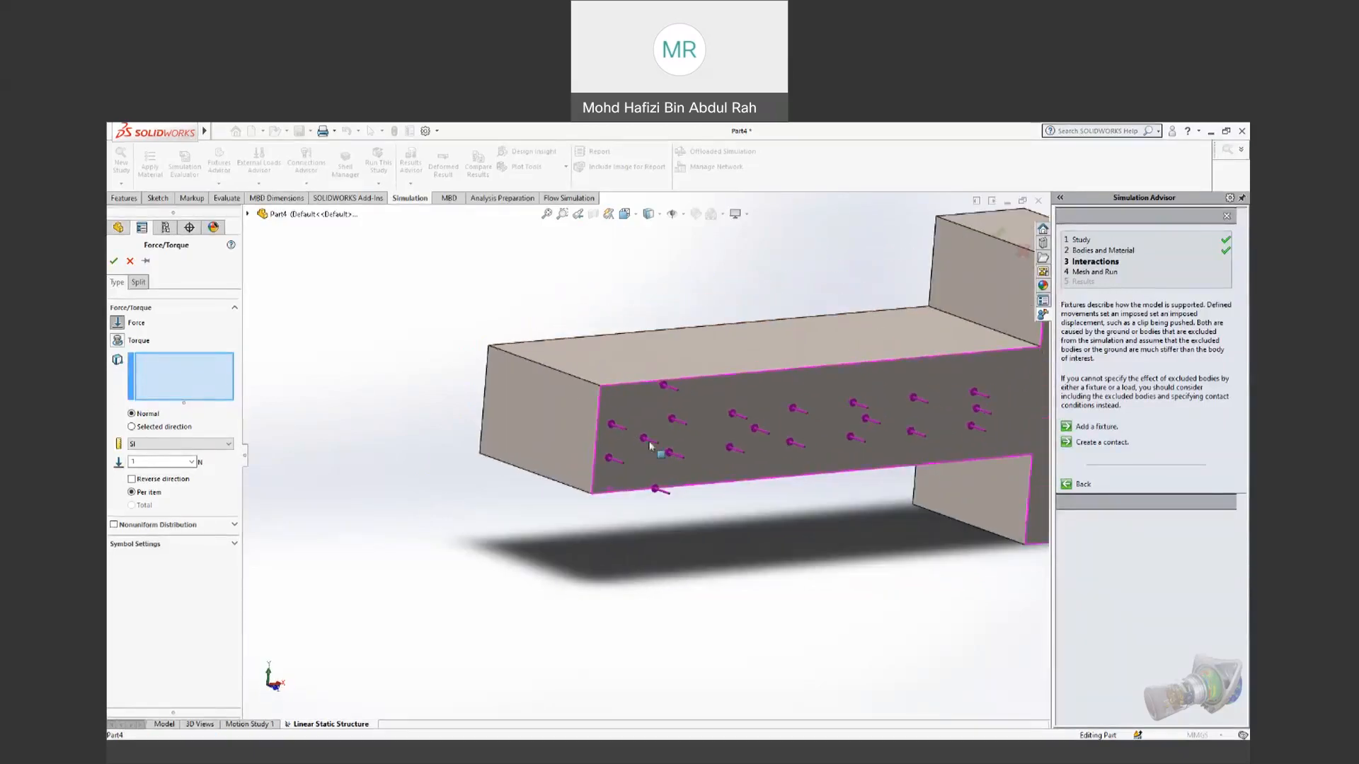
{"action": "left_click", "coordinate": [565, 375]}
{"action": "middle_click_drag", "start_coordinate": [601, 458], "coordinate": [635, 556]}
{"action": "middle_click_drag", "start_coordinate": [479, 623], "coordinate": [430, 446]}
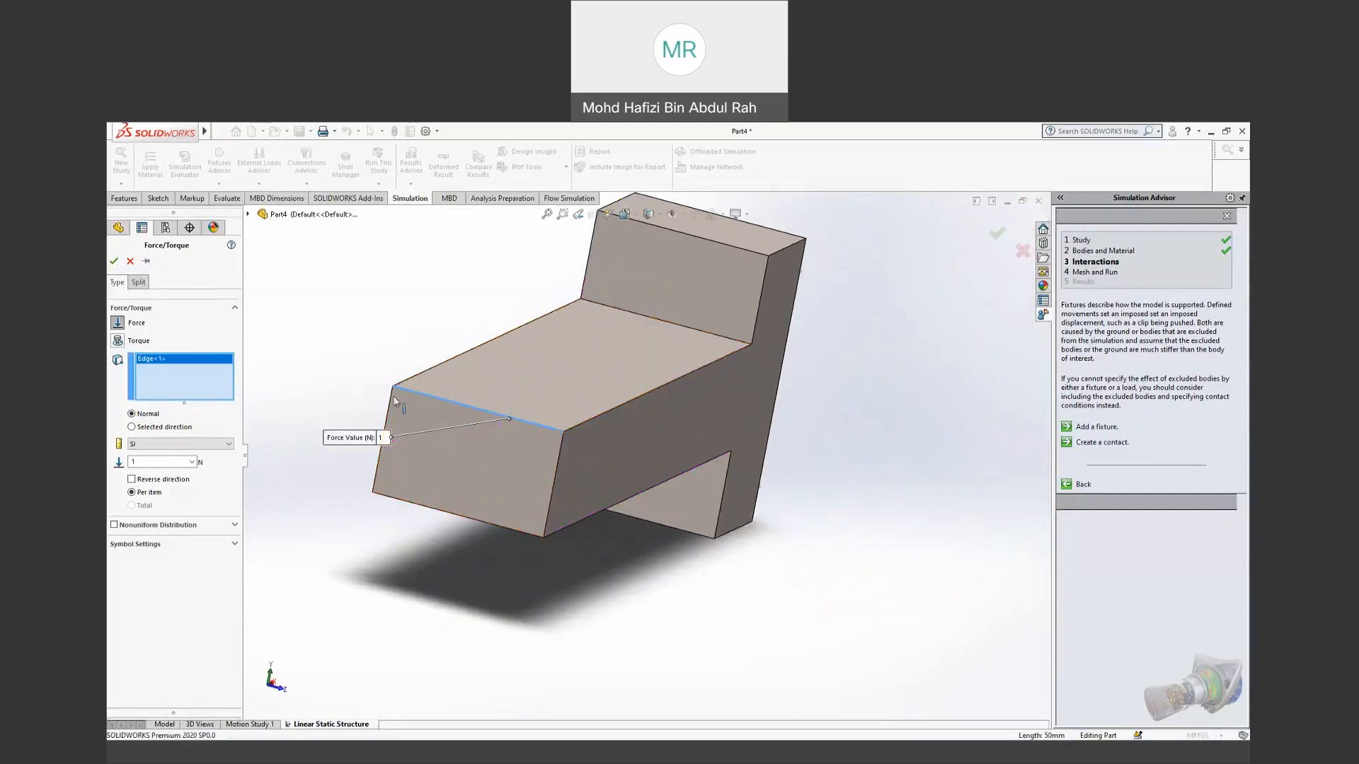
{"action": "middle_click_drag", "start_coordinate": [697, 557], "coordinate": [672, 572]}
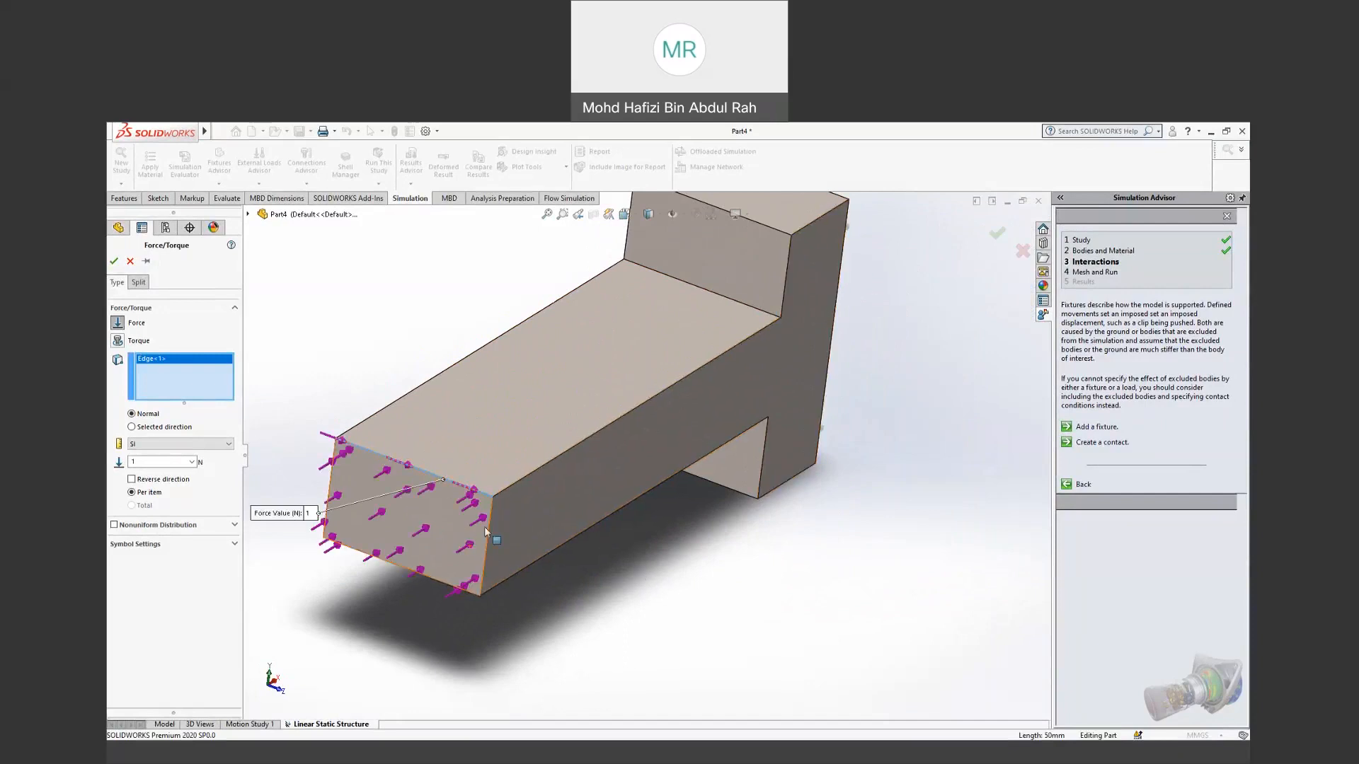
{"action": "left_click", "coordinate": [132, 427]}
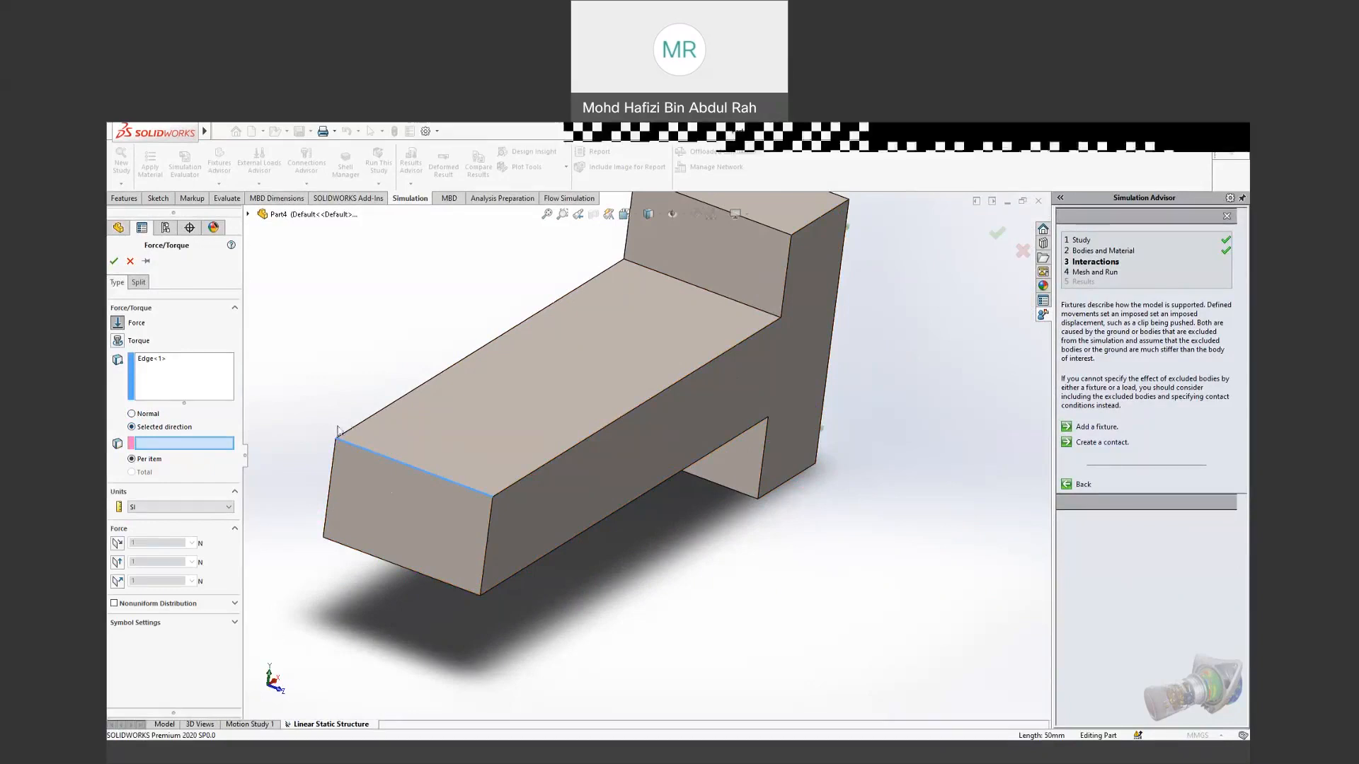
{"action": "left_click", "coordinate": [407, 435]}
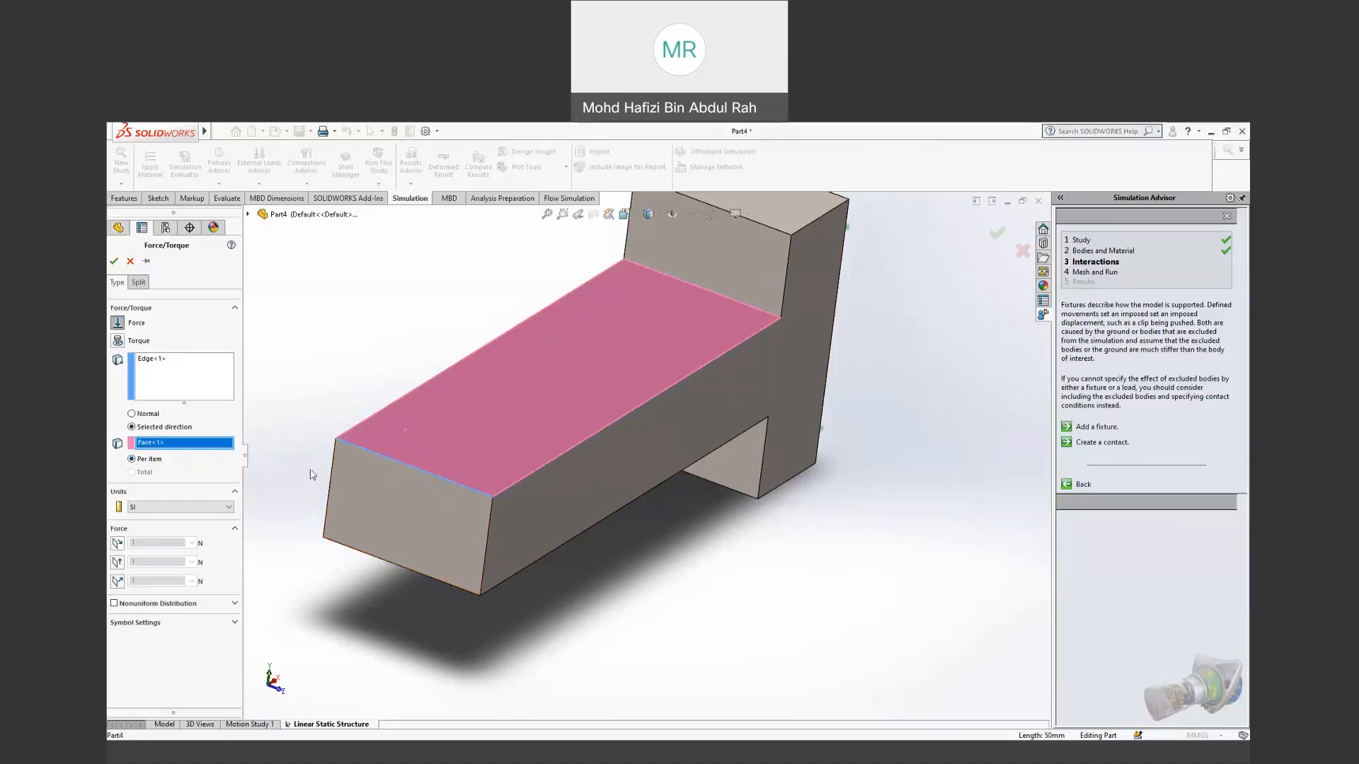
{"action": "left_click", "coordinate": [377, 458]}
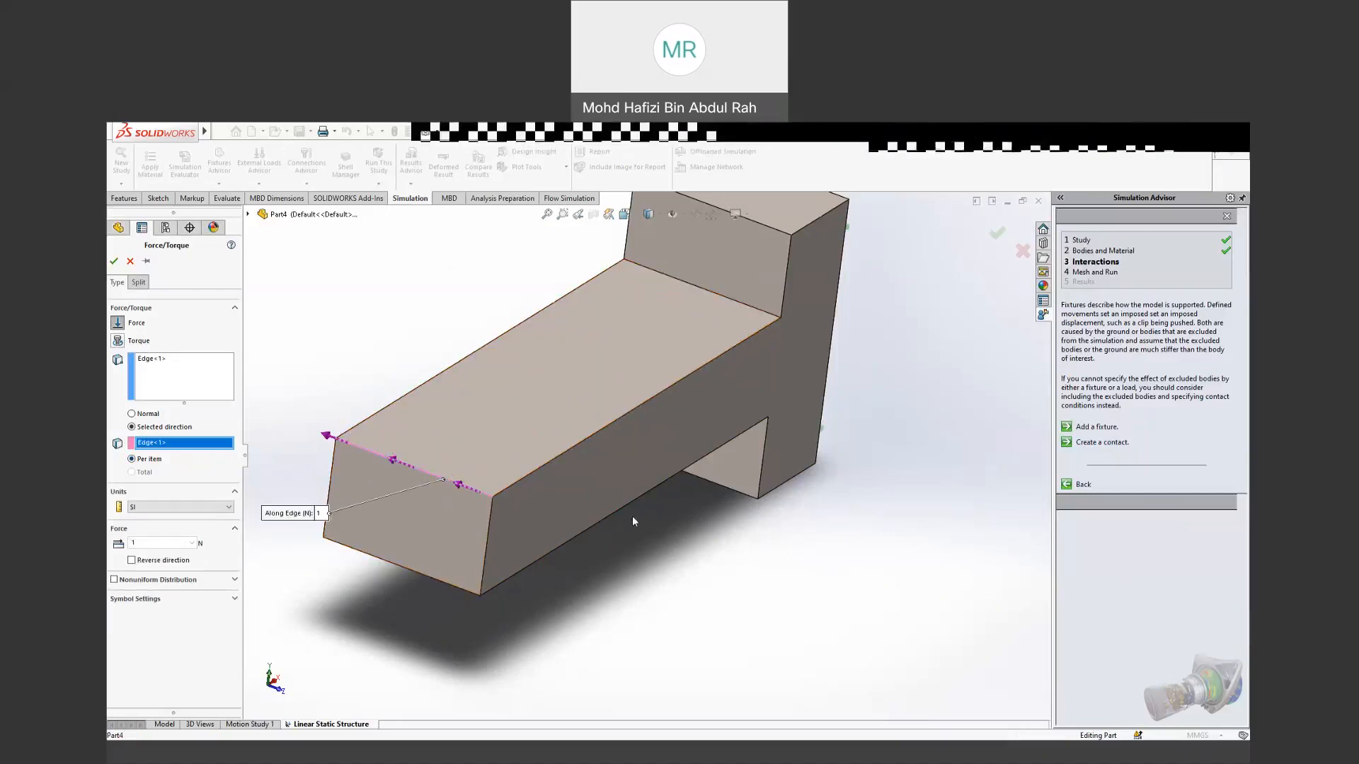
{"action": "left_click", "coordinate": [441, 452]}
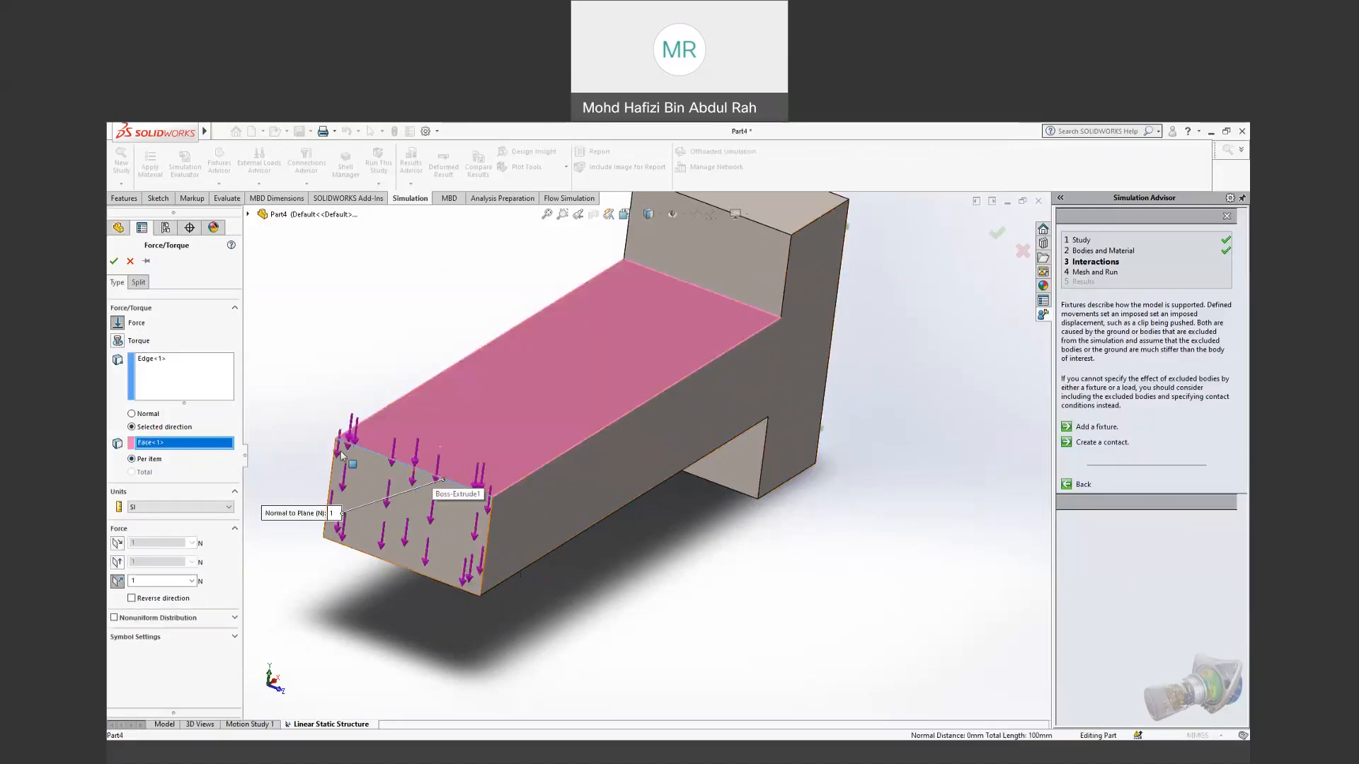
{"action": "key", "text": "Escape"}
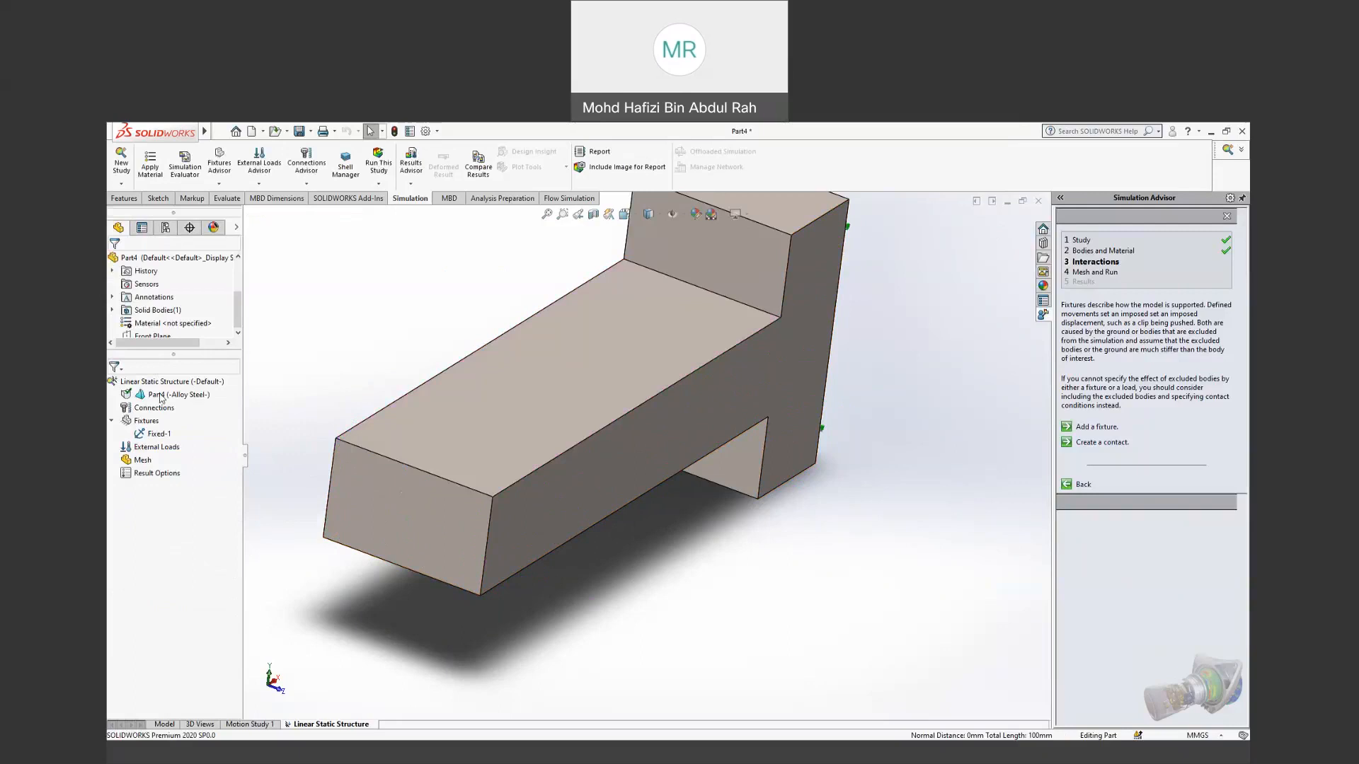
Step: Start a force load acting in a selected direction, using the upper face of the T-shaped part's stem as direction reference
{"action": "right_click", "coordinate": [155, 449]}
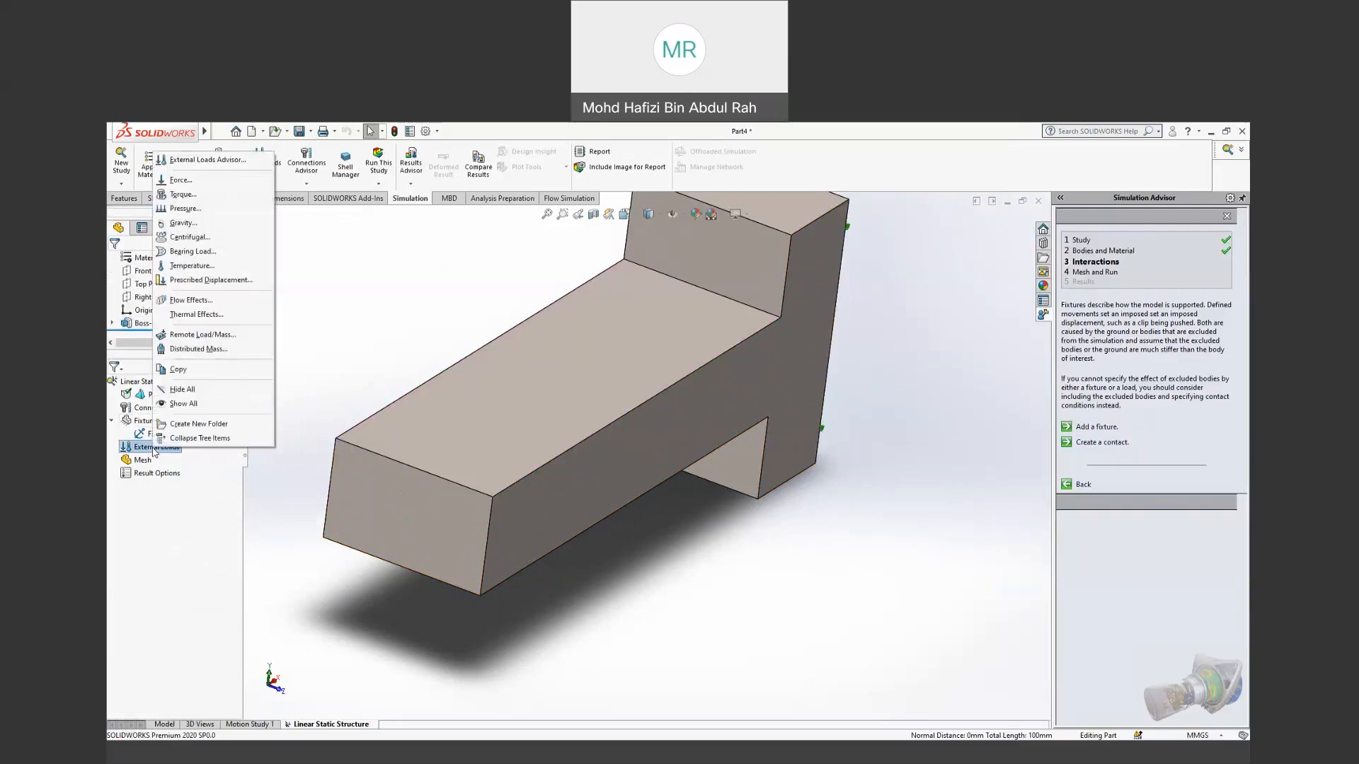
{"action": "left_click", "coordinate": [186, 179]}
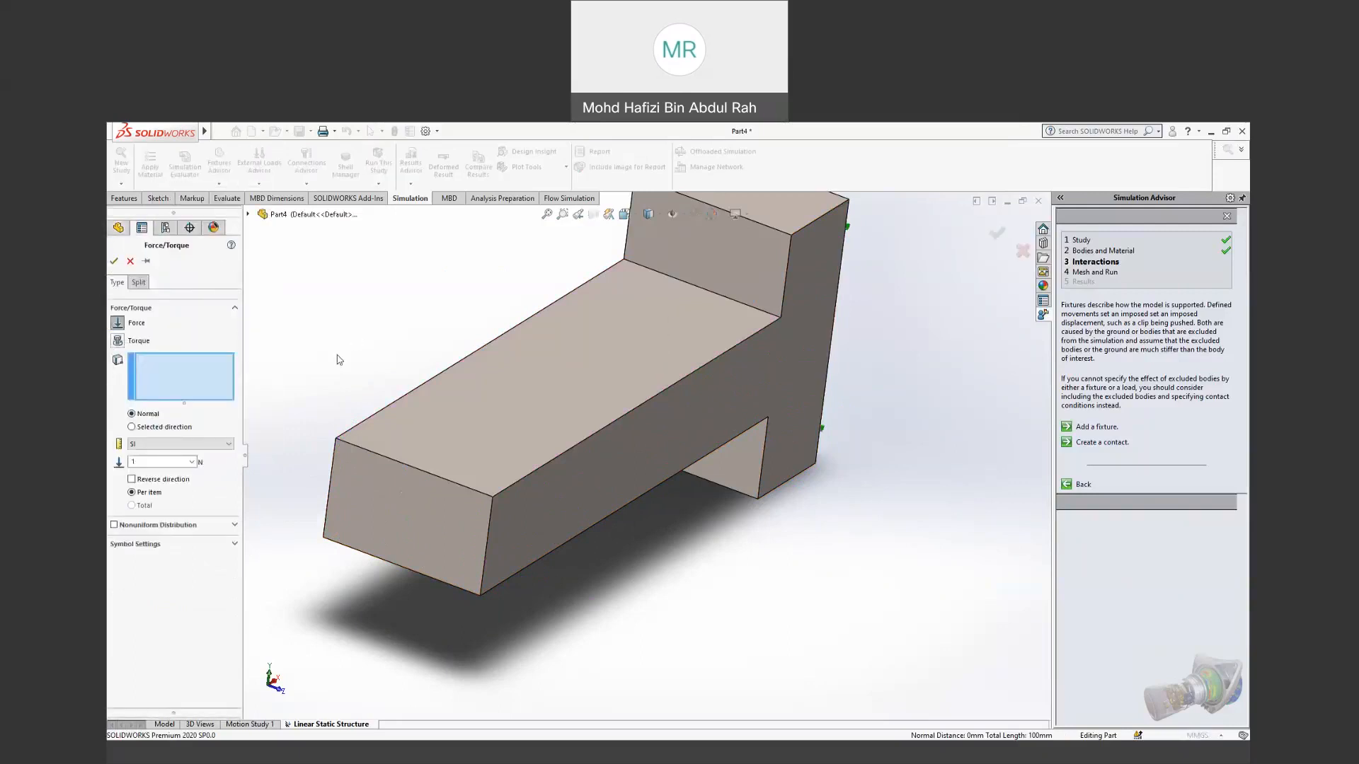
{"action": "left_click", "coordinate": [131, 426]}
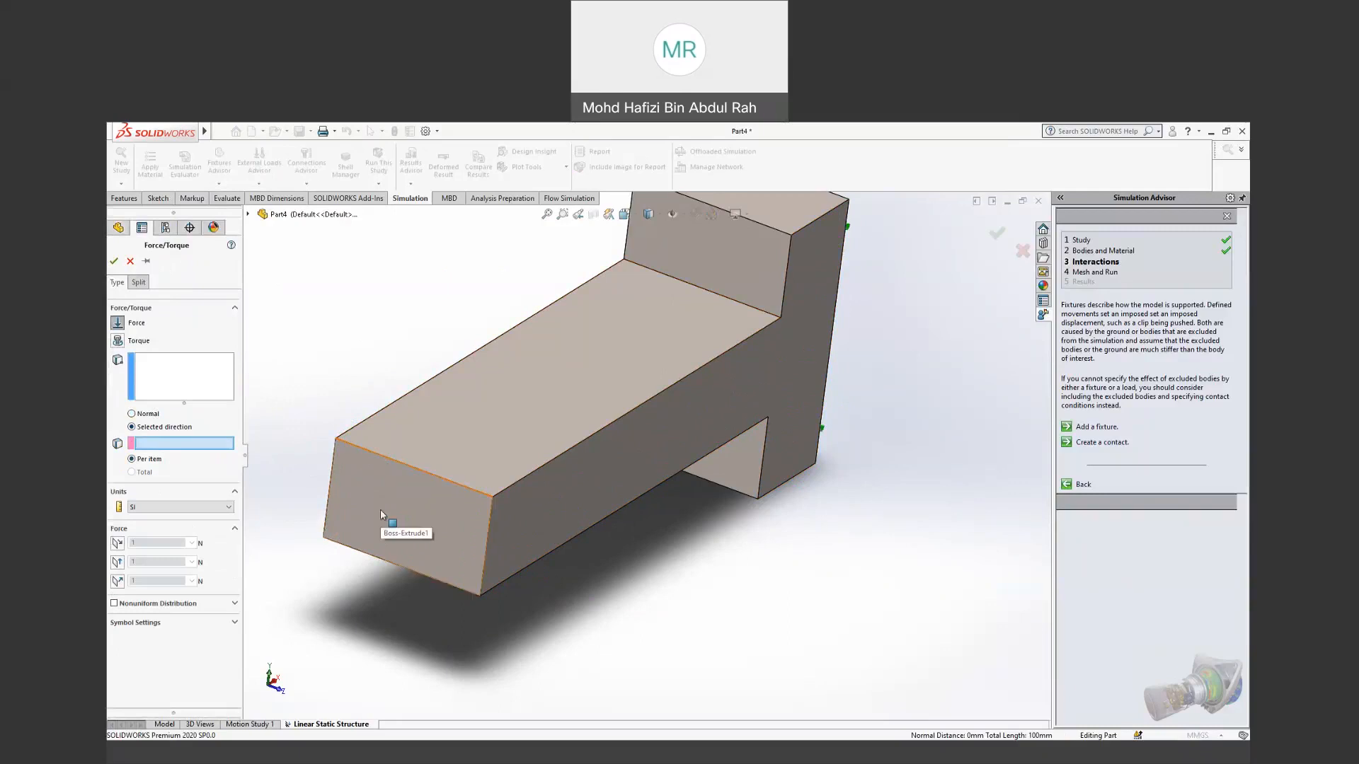
{"action": "left_click", "coordinate": [372, 453]}
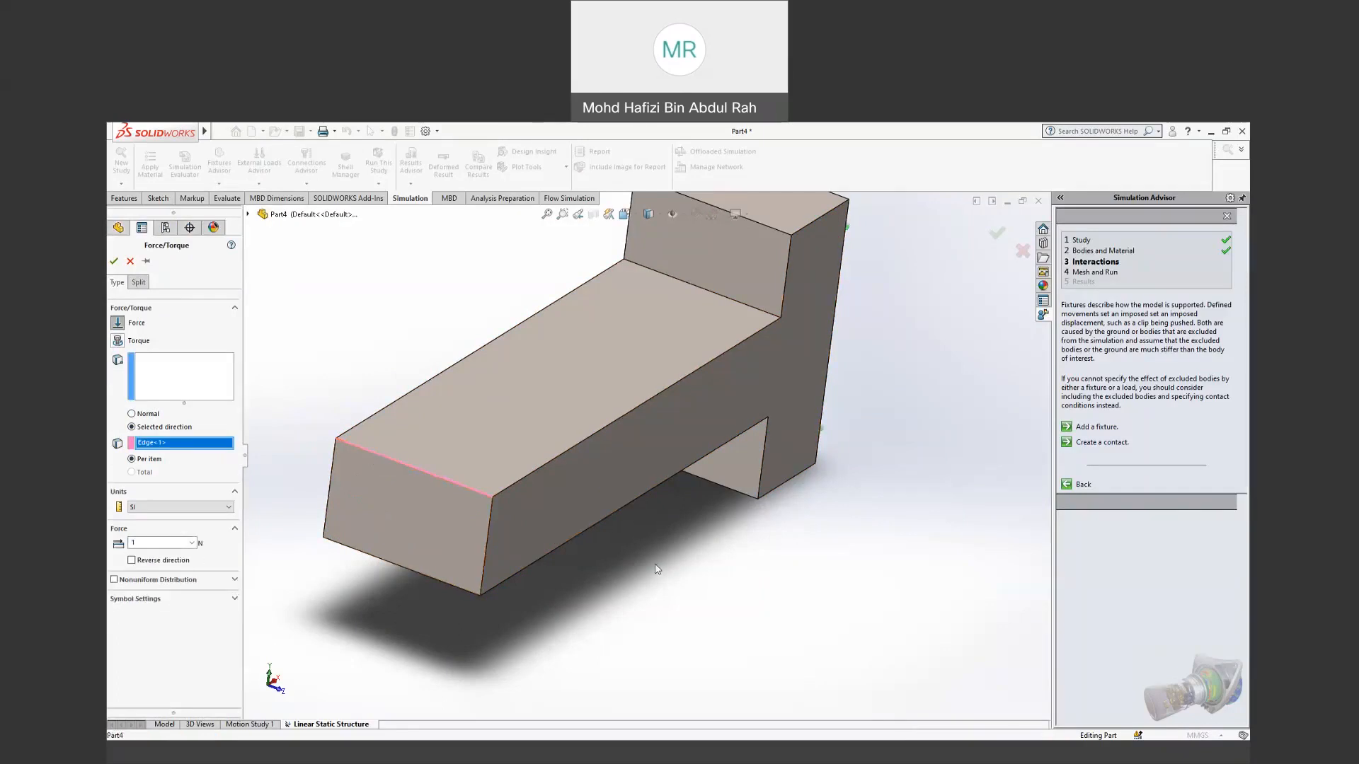
{"action": "middle_click_drag", "start_coordinate": [657, 568], "coordinate": [636, 567]}
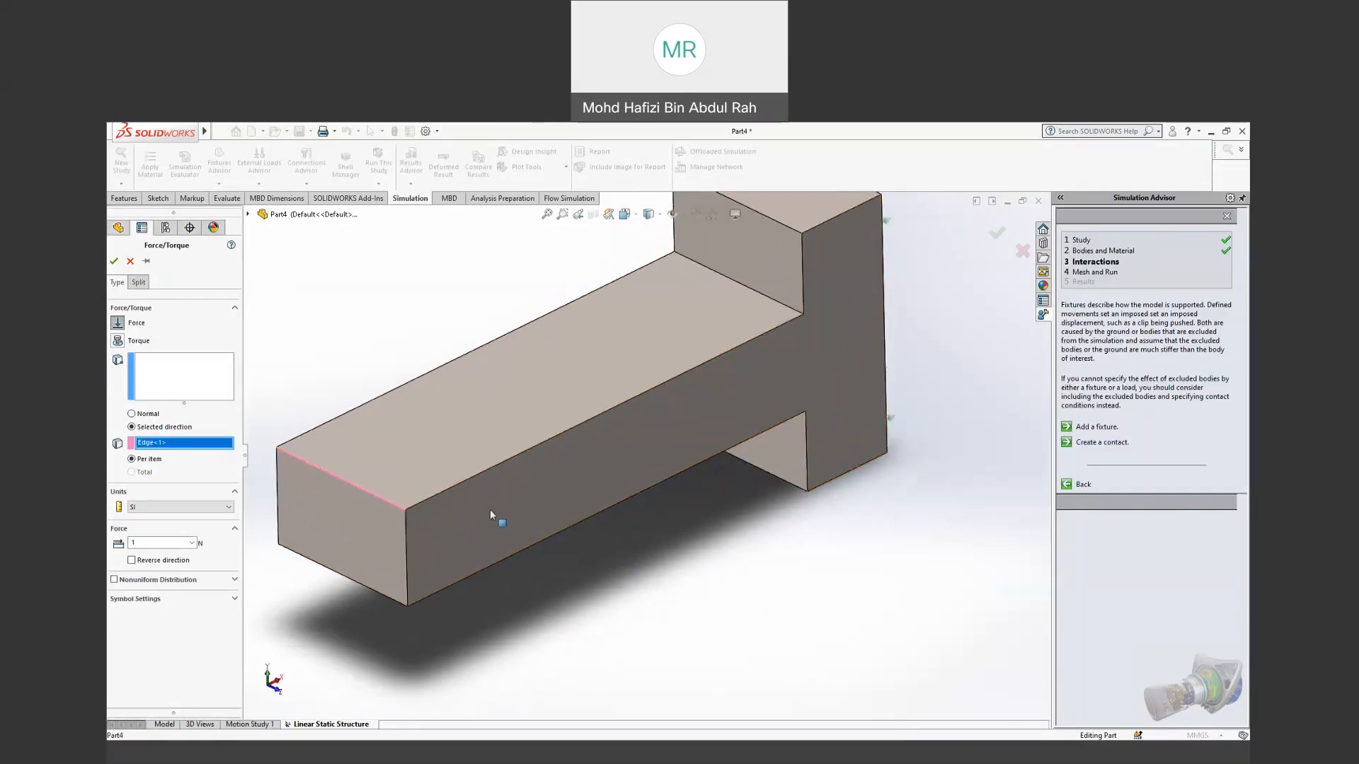
{"action": "left_click", "coordinate": [473, 423]}
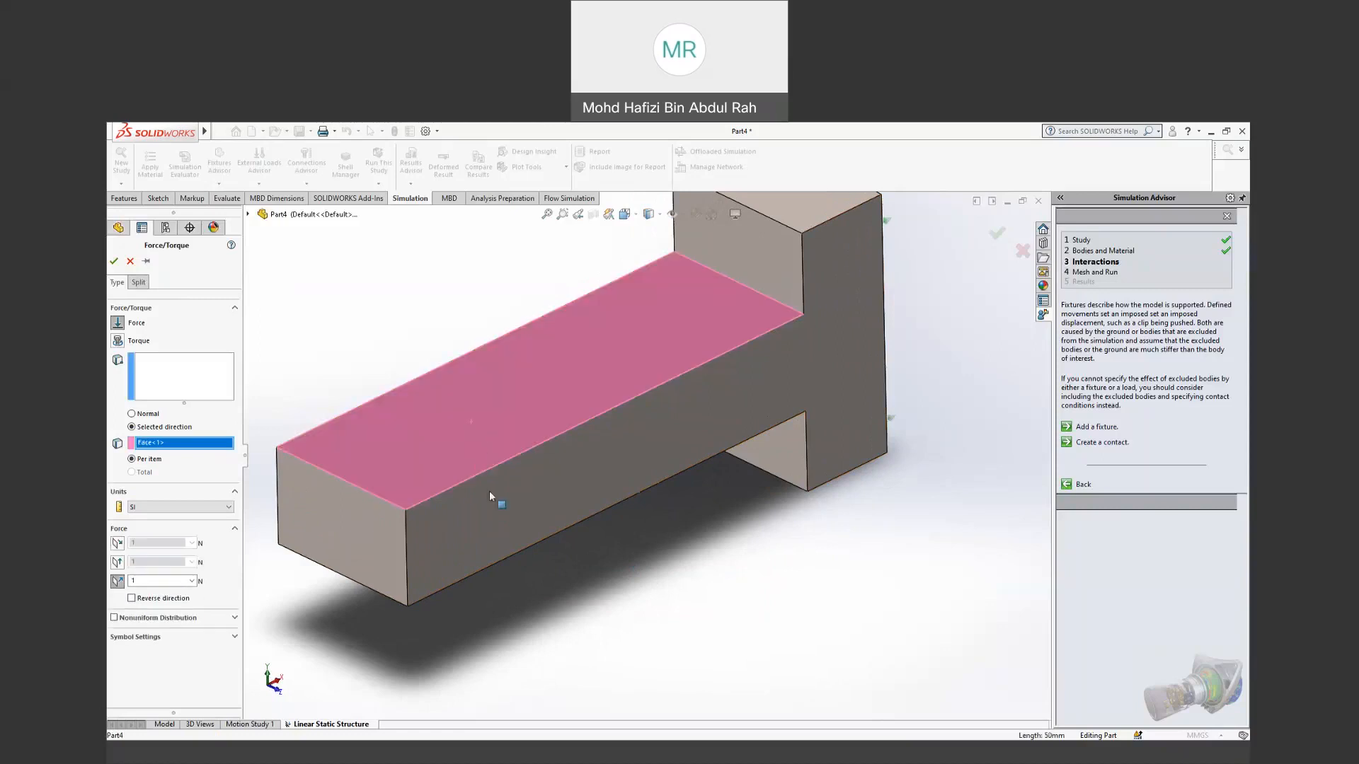
{"action": "left_click", "coordinate": [321, 469]}
{"action": "left_click", "coordinate": [365, 476]}
Step: Apply the force to the upper edge of the stem's free end with 200 N normal to the reference face
{"action": "left_click", "coordinate": [172, 388]}
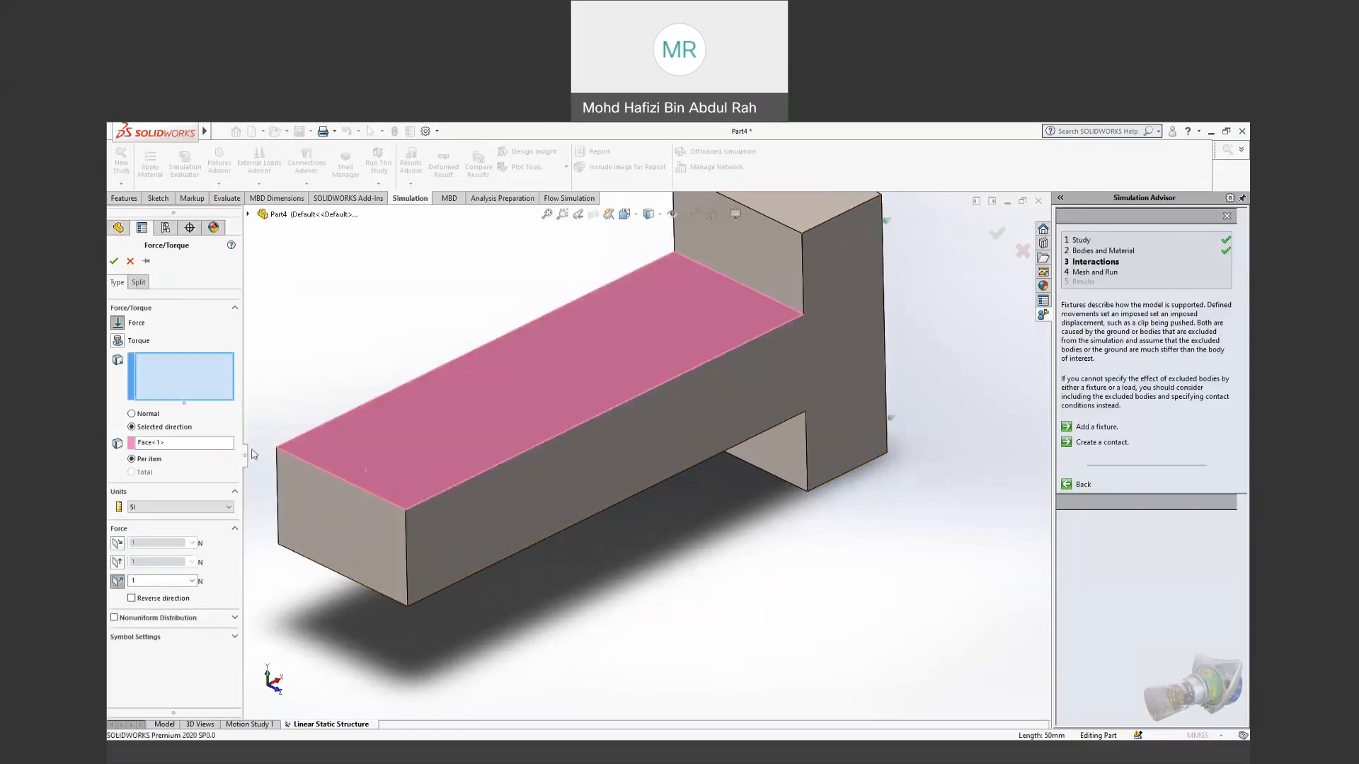
{"action": "left_click", "coordinate": [330, 473]}
{"action": "middle_click_drag", "start_coordinate": [662, 568], "coordinate": [361, 405]}
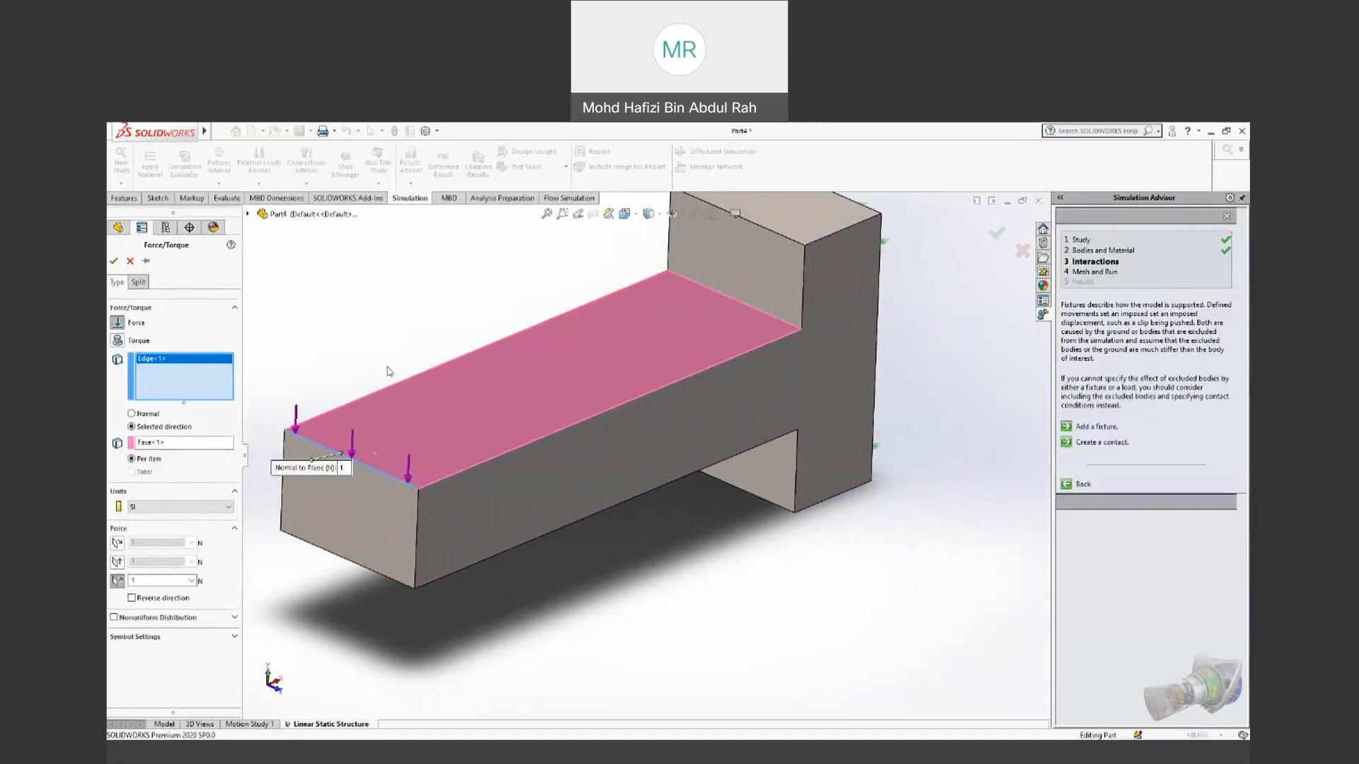
{"action": "left_click", "coordinate": [168, 580]}
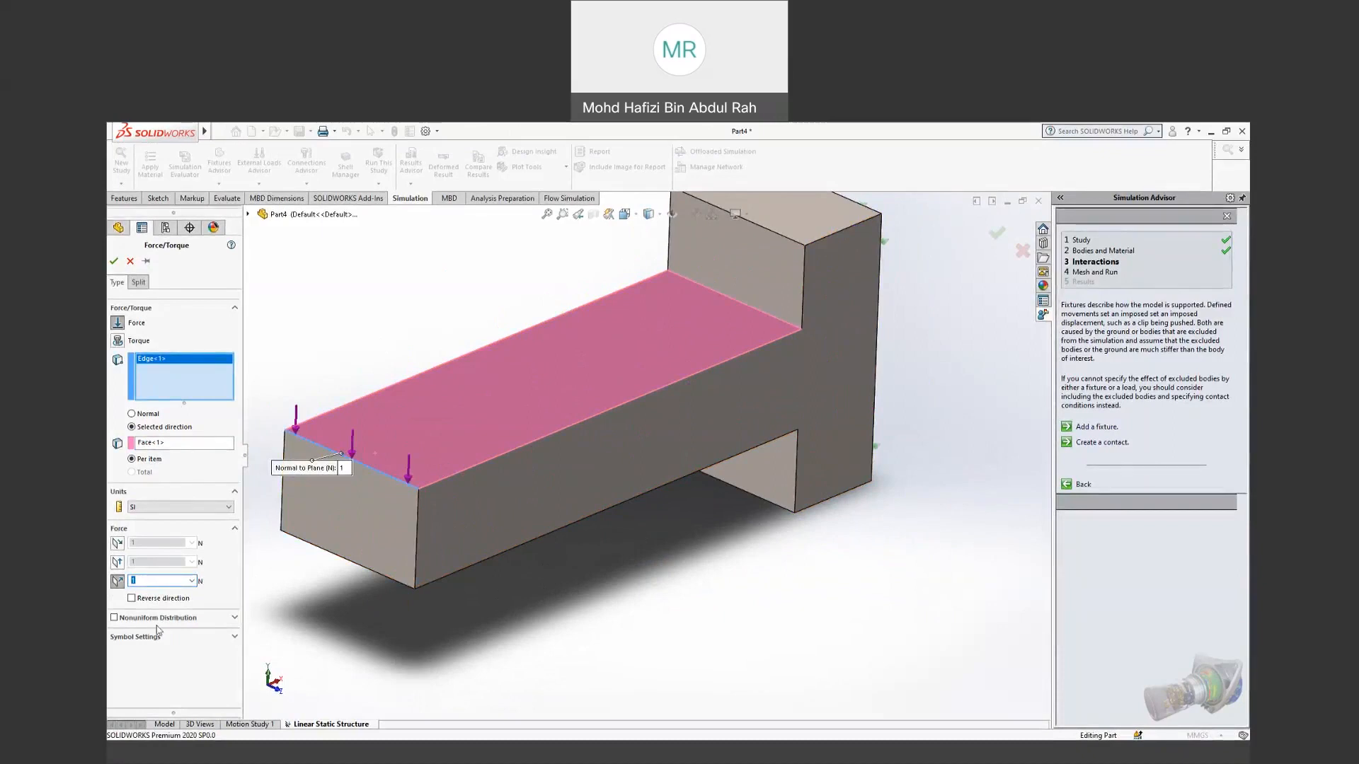
{"action": "type", "text": "200"}
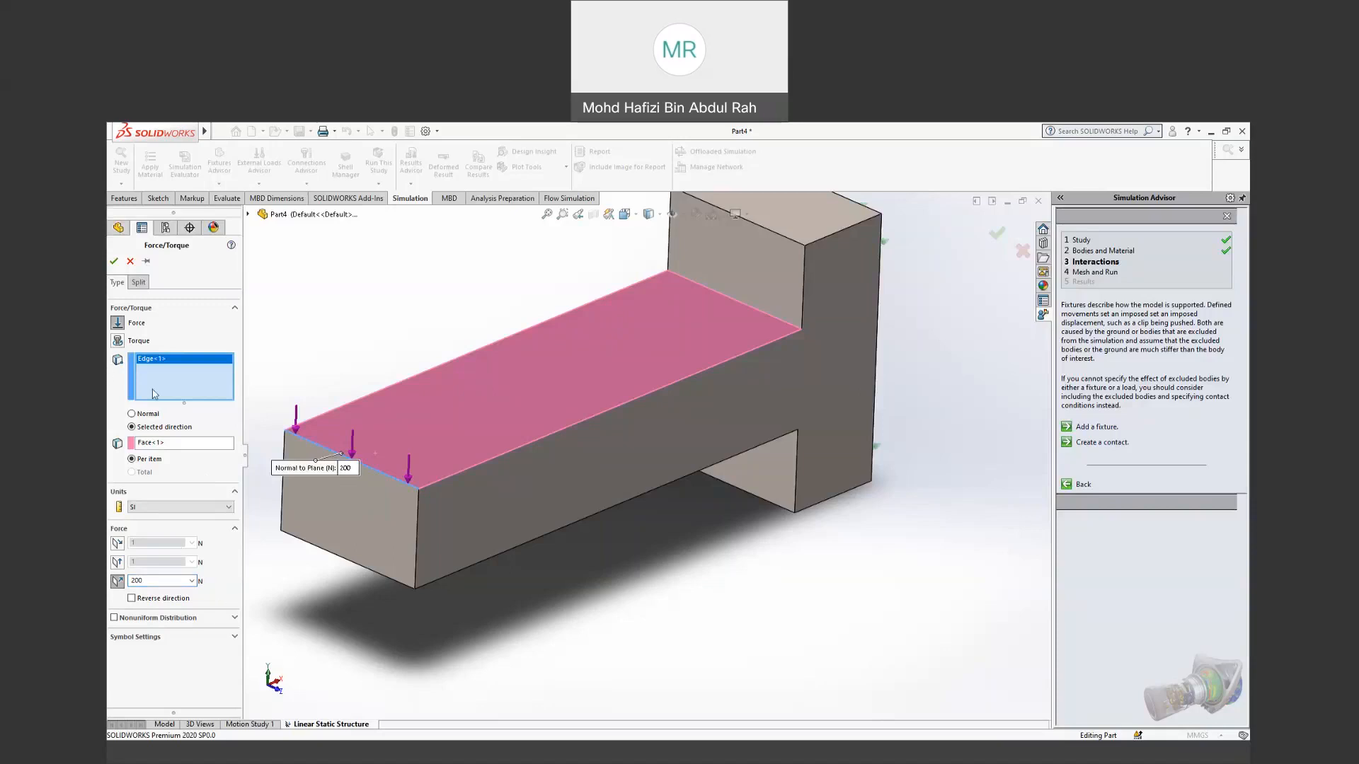
{"action": "left_click", "coordinate": [118, 544]}
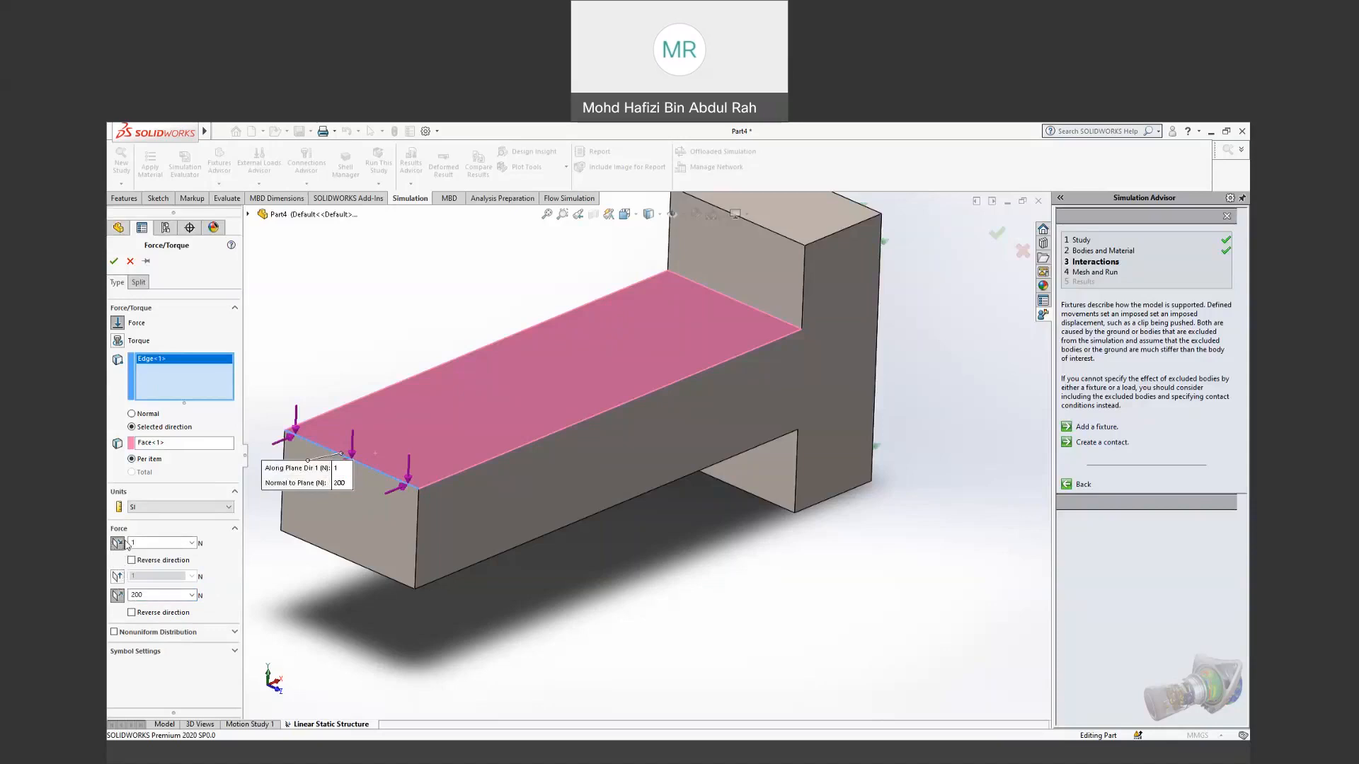
{"action": "left_click", "coordinate": [118, 544]}
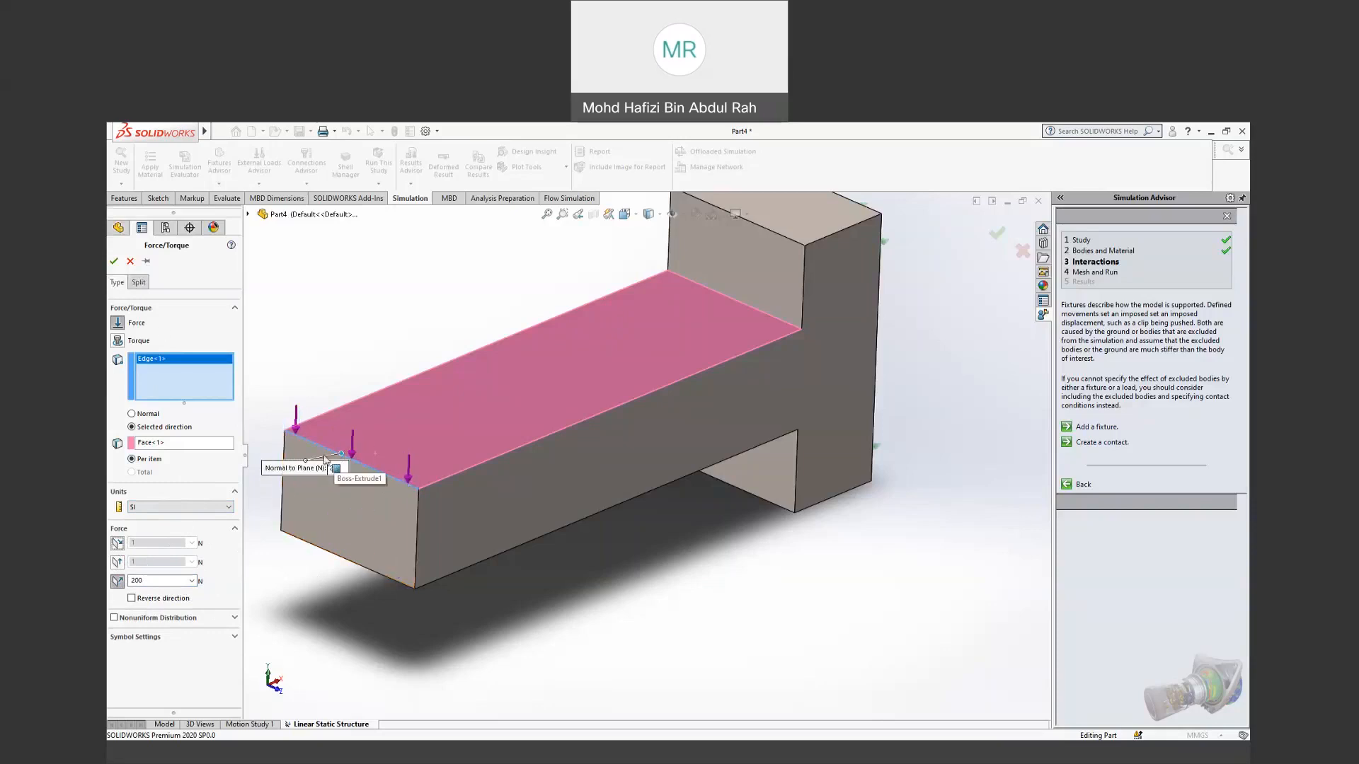
{"action": "key", "text": "Return"}
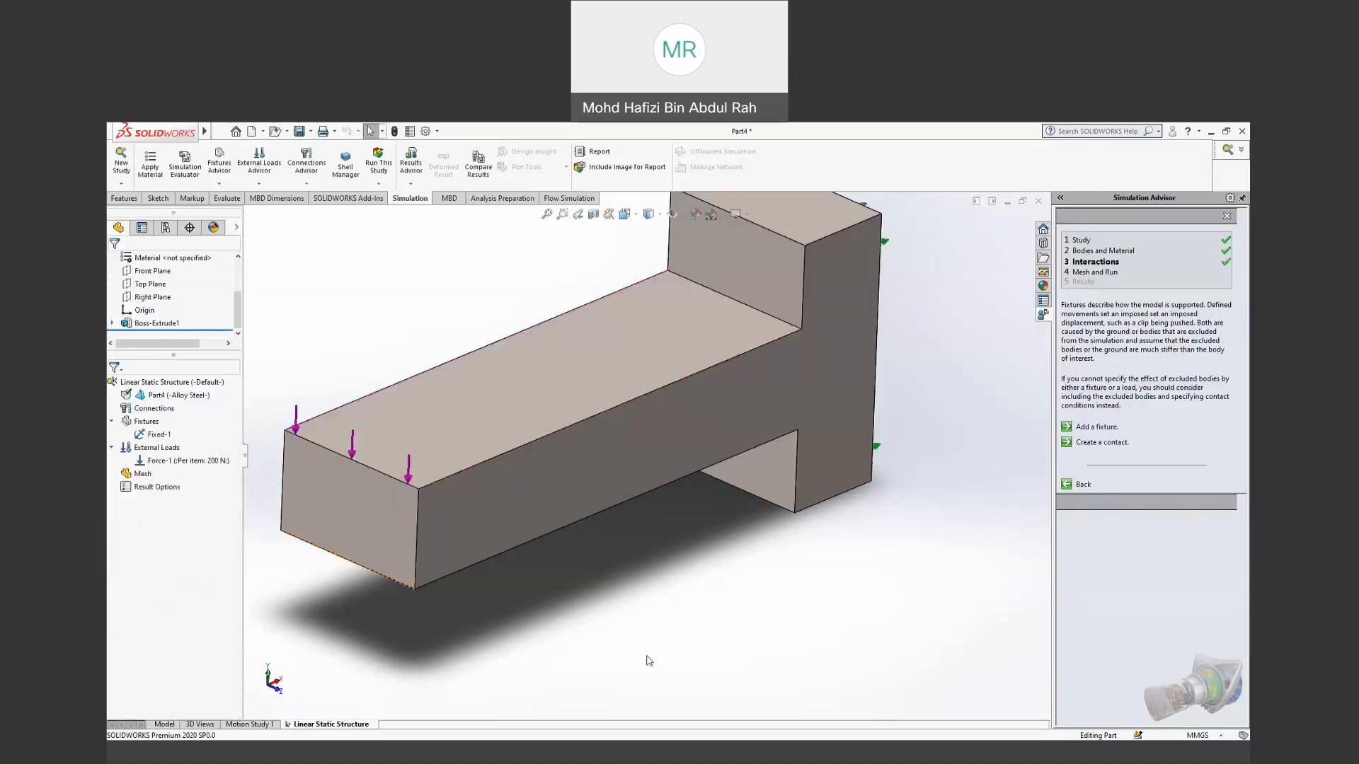
Step: Mesh the part with a standard mesh using a 5 mm global element size
{"action": "scroll", "coordinate": [605, 604], "scroll_direction": "up", "scroll_amount": 5}
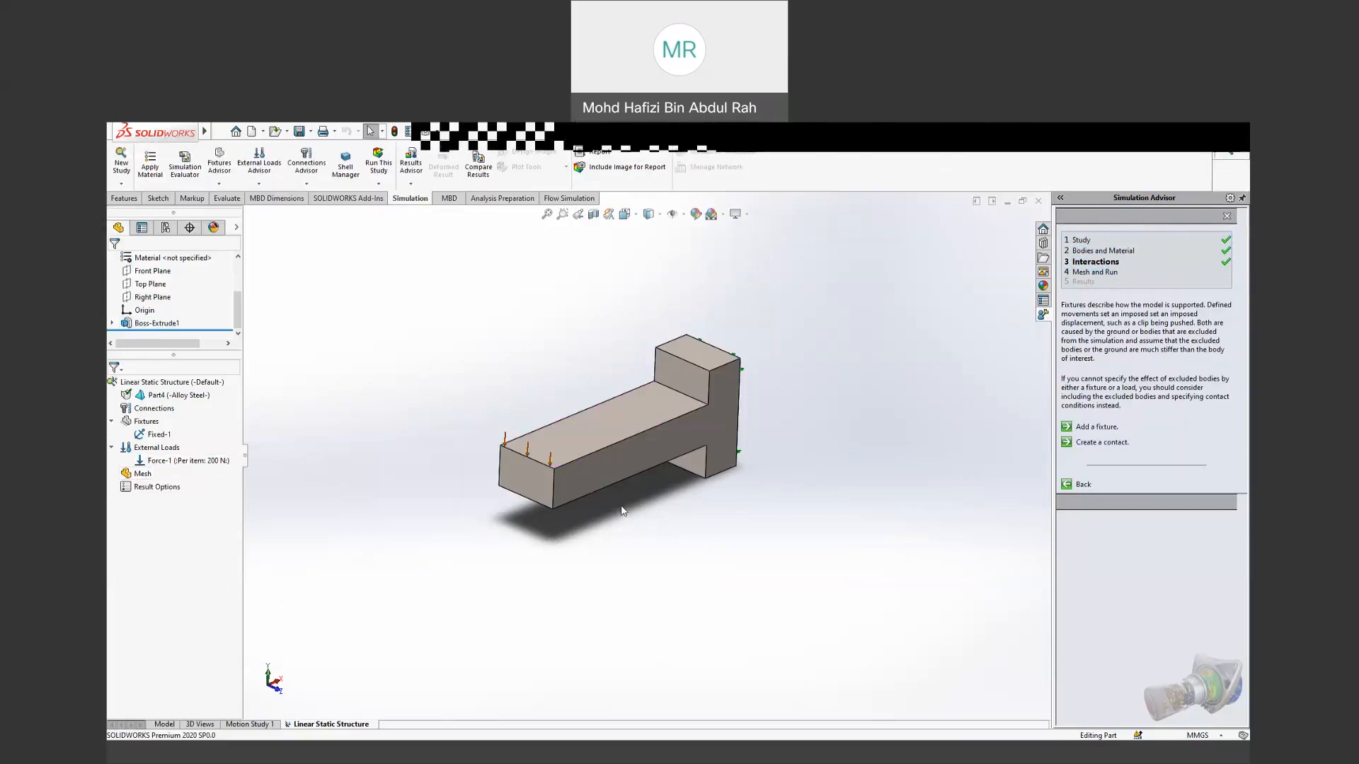
{"action": "right_click", "coordinate": [137, 476]}
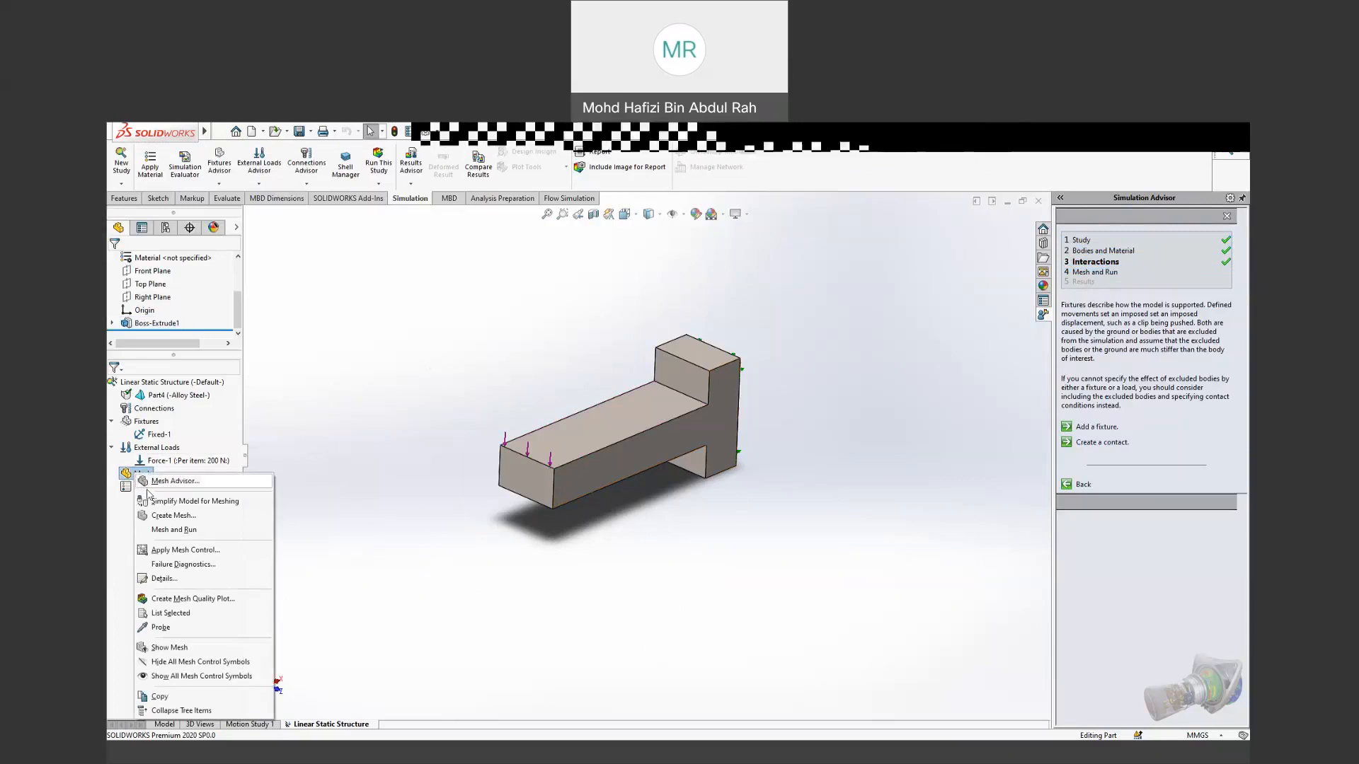
{"action": "left_click", "coordinate": [172, 515]}
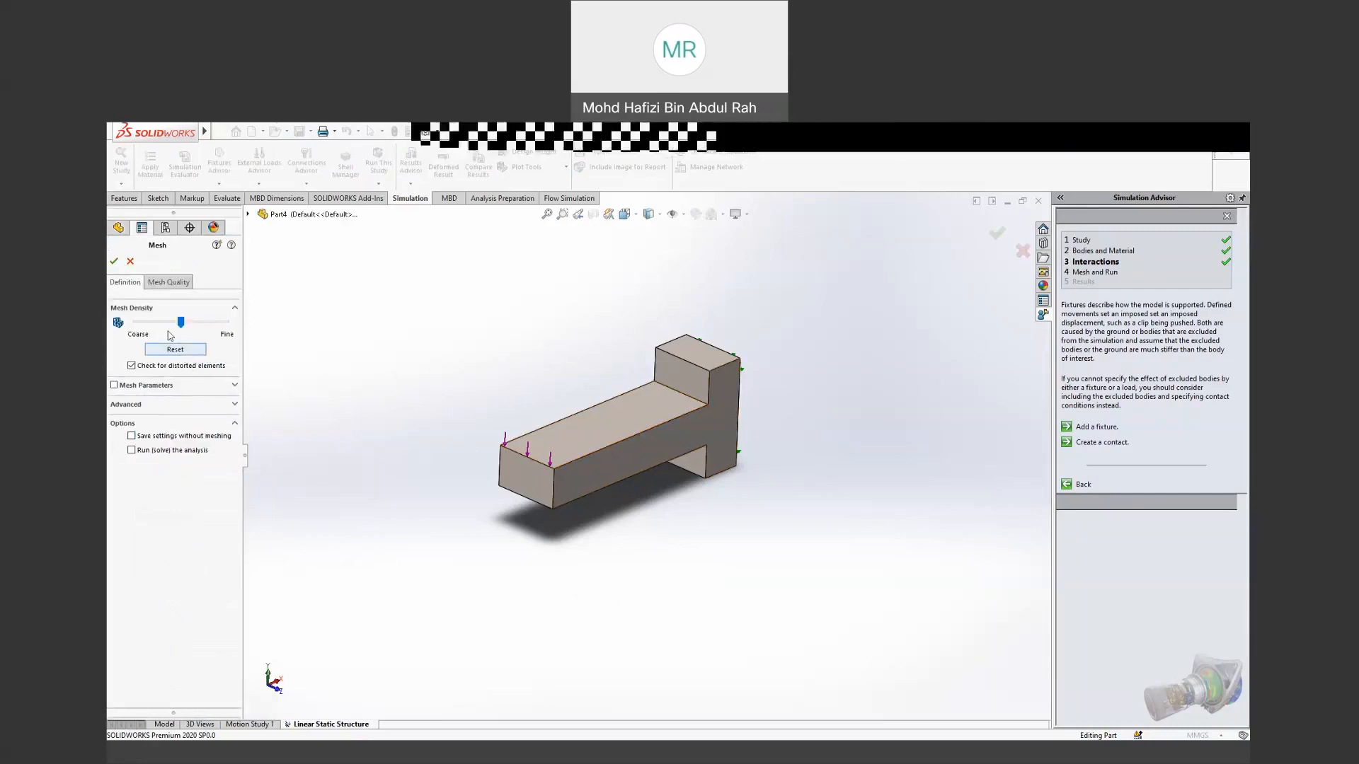
{"action": "left_click_drag", "start_coordinate": [182, 323], "coordinate": [227, 324]}
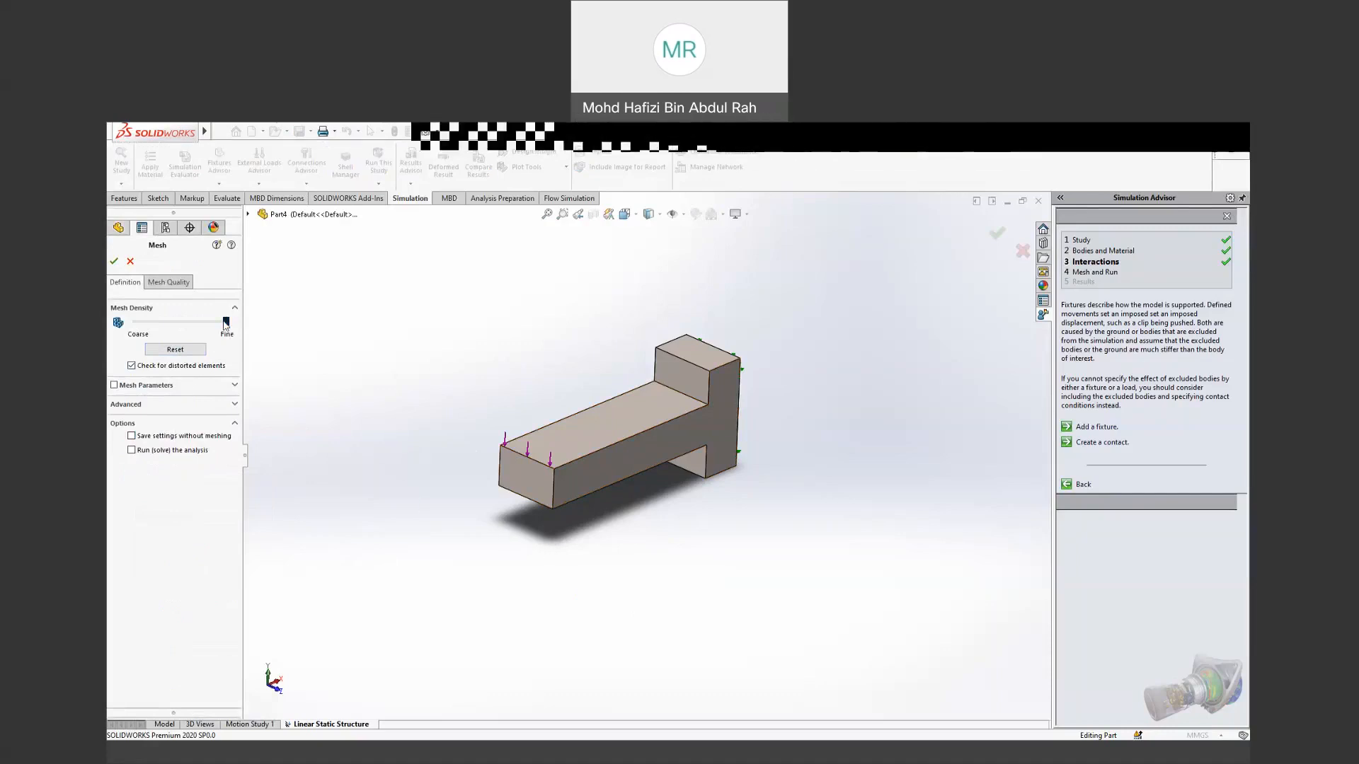
{"action": "left_click_drag", "start_coordinate": [225, 325], "coordinate": [180, 327]}
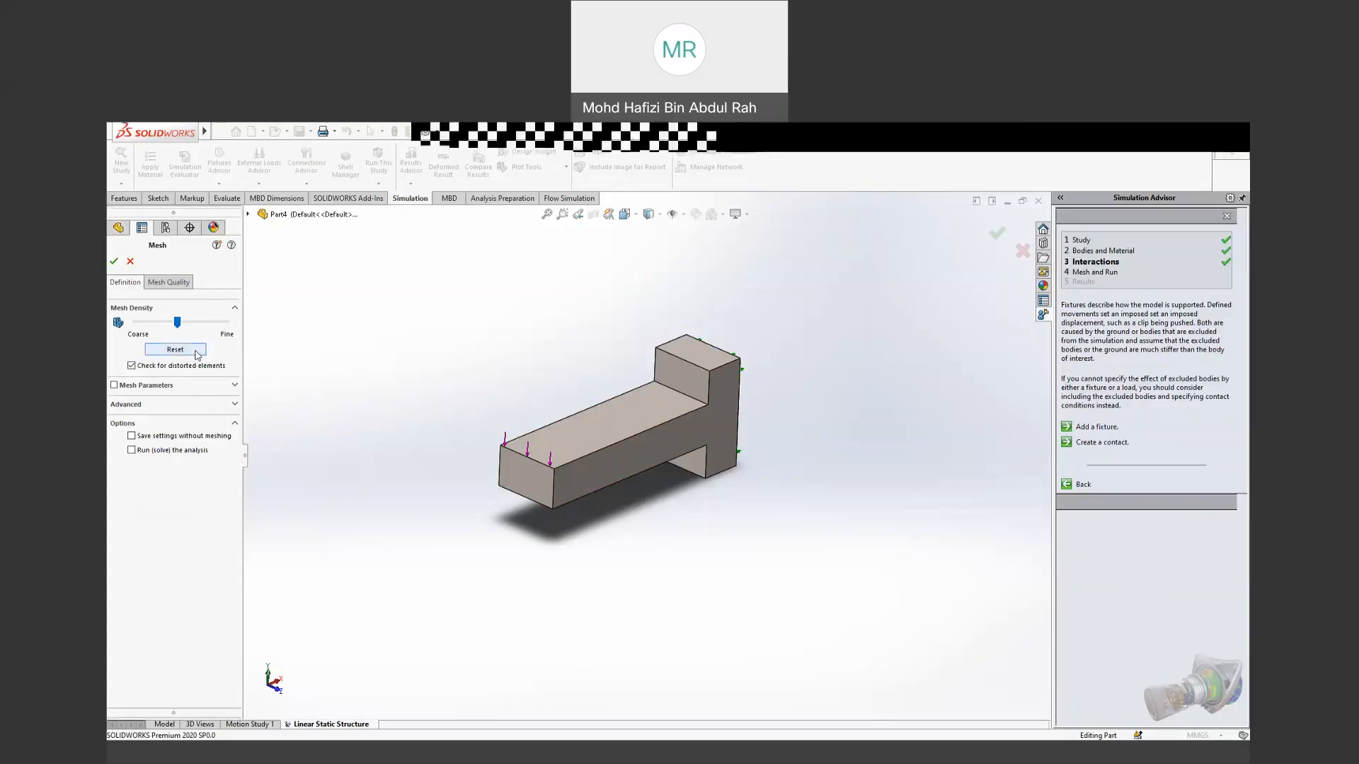
{"action": "left_click", "coordinate": [211, 388]}
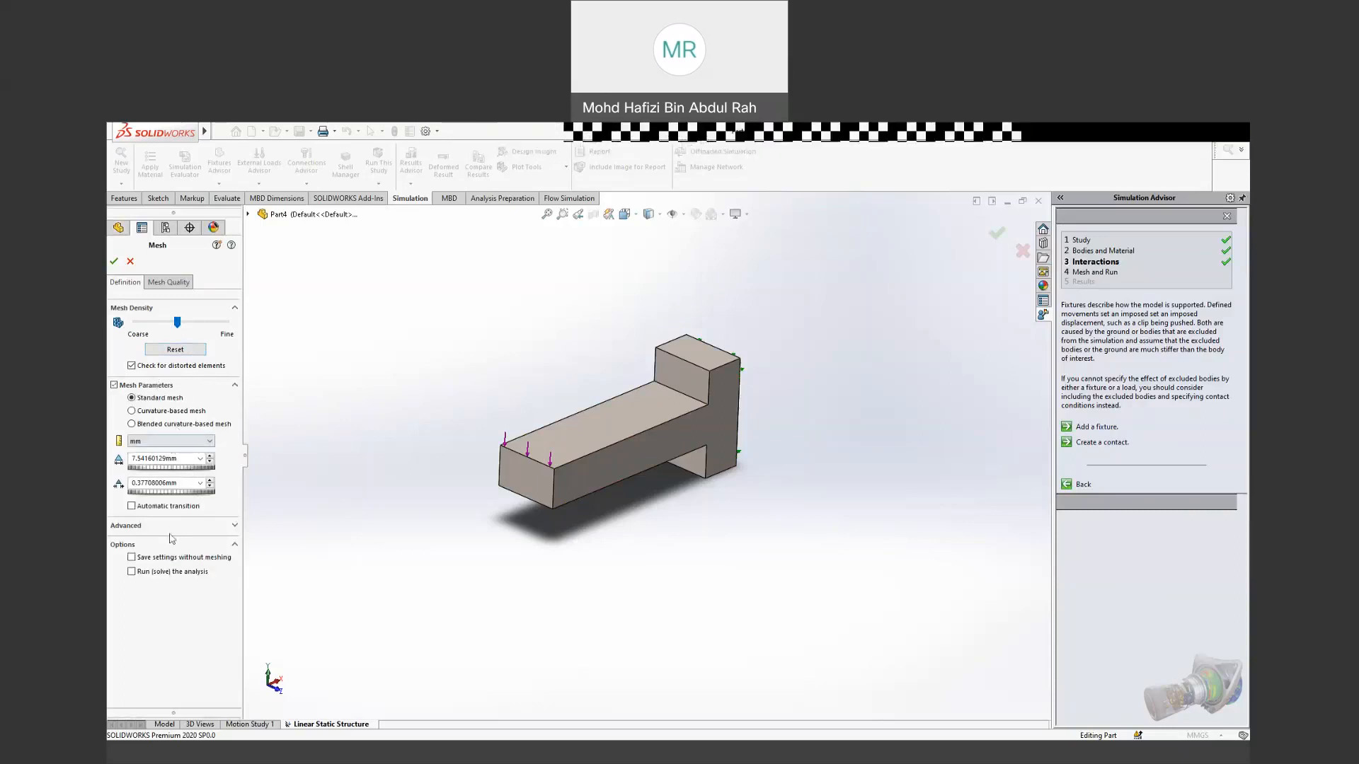
{"action": "left_click_drag", "start_coordinate": [177, 458], "coordinate": [110, 459]}
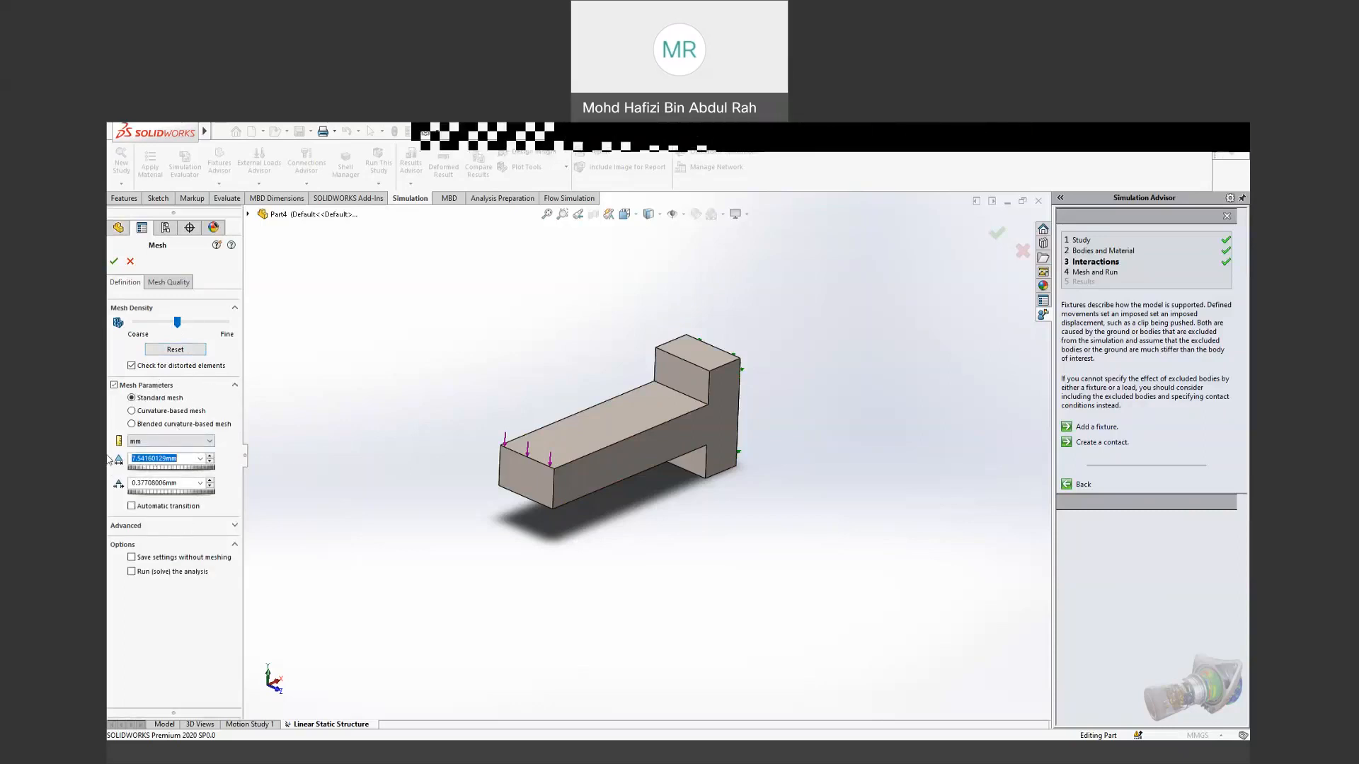
{"action": "type", "text": "5"}
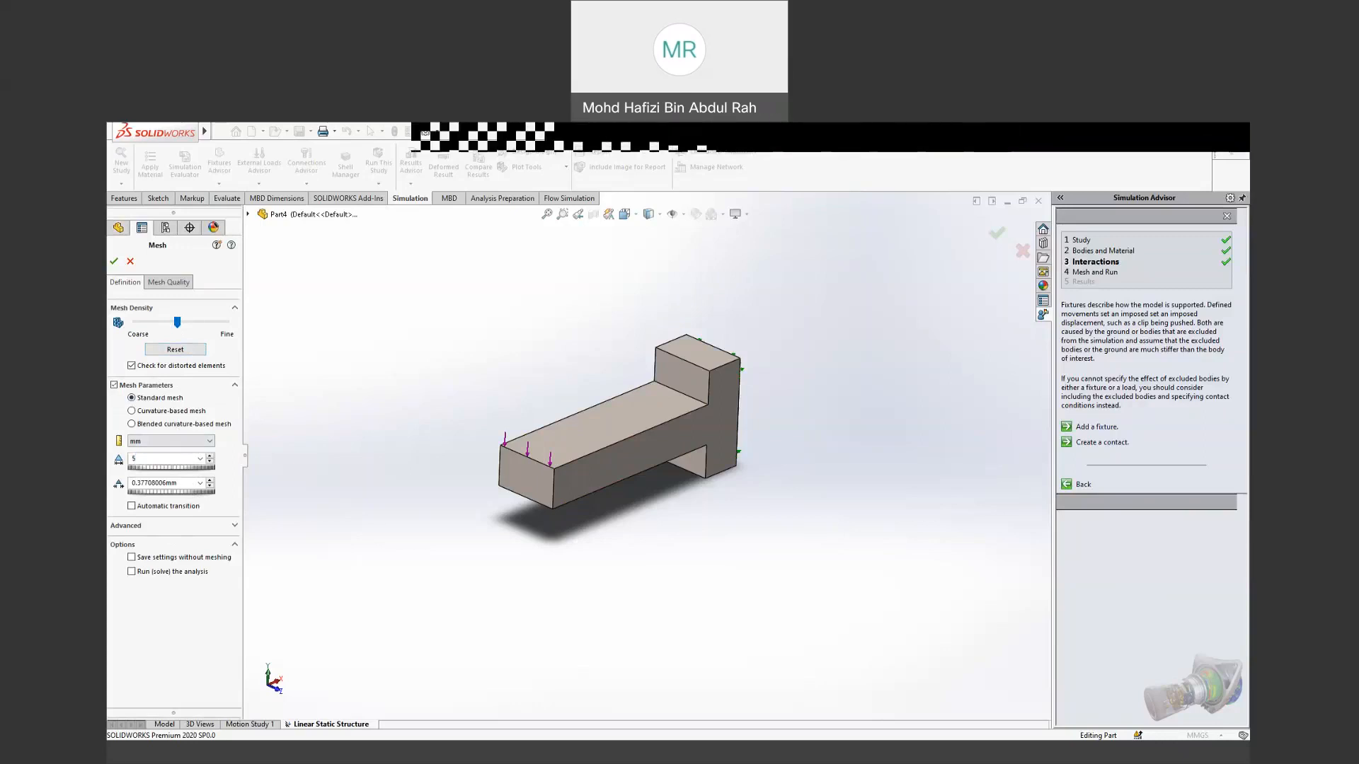
{"action": "left_click", "coordinate": [230, 499]}
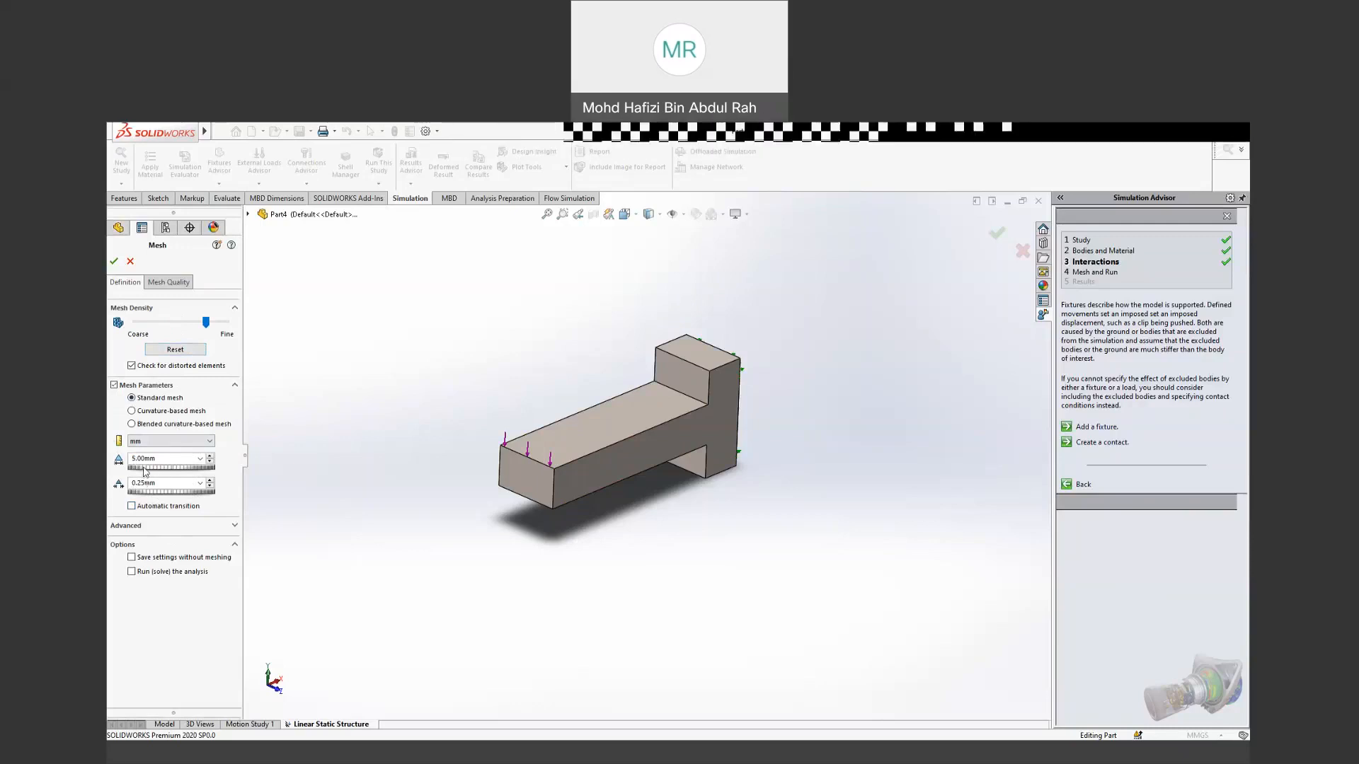
{"action": "left_click", "coordinate": [114, 263]}
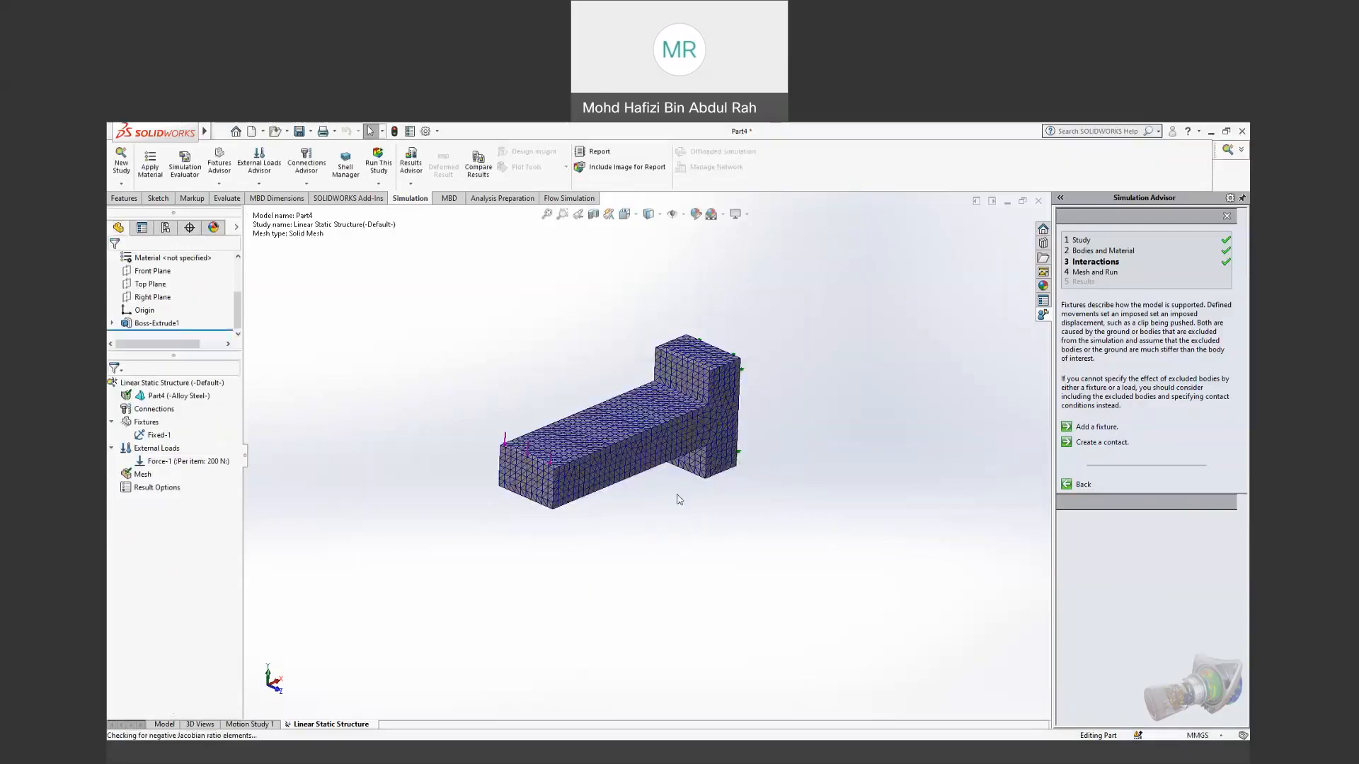
Step: Inspect the meshed part with its load and fixture symbols and run the Linear Static Structure study
{"action": "scroll", "coordinate": [677, 500], "scroll_direction": "down", "scroll_amount": 6}
{"action": "middle_click_drag", "start_coordinate": [672, 495], "coordinate": [446, 529]}
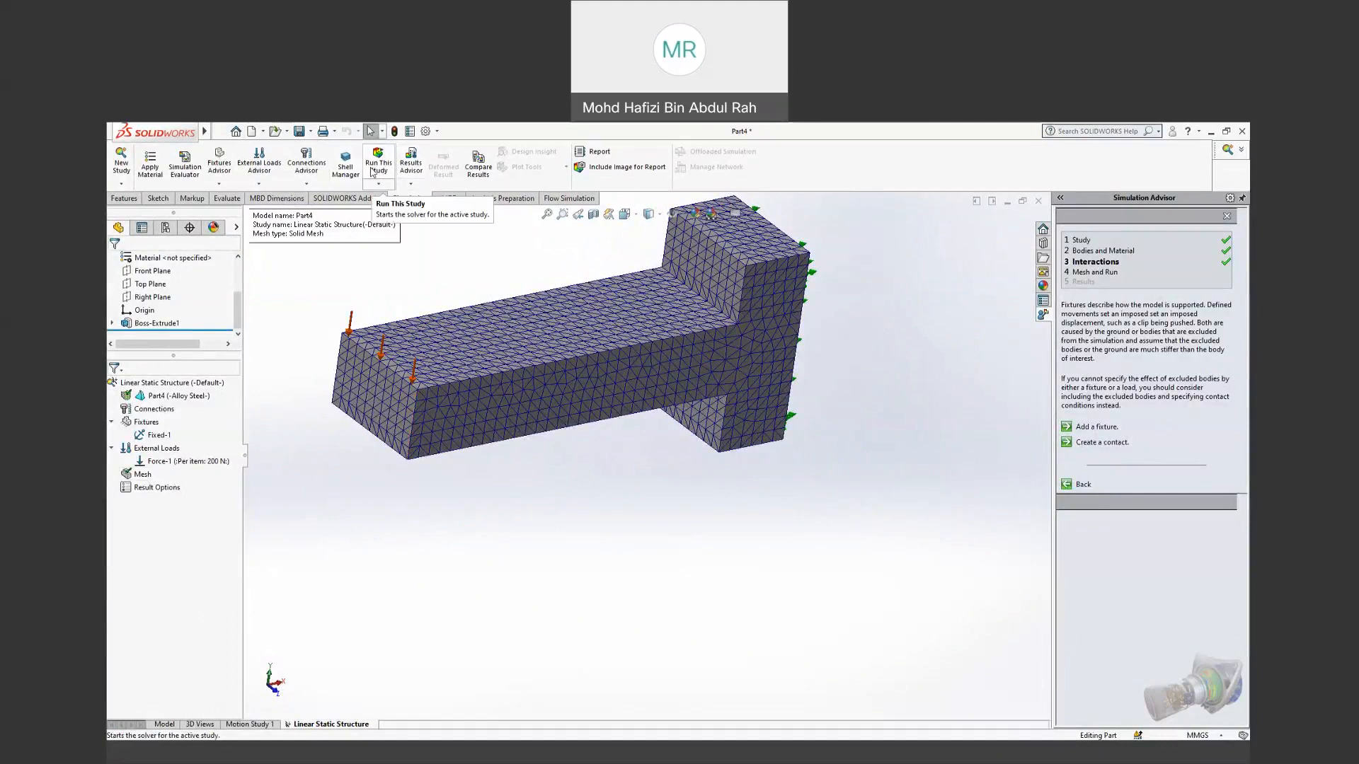
{"action": "middle_click_drag", "start_coordinate": [478, 481], "coordinate": [472, 484]}
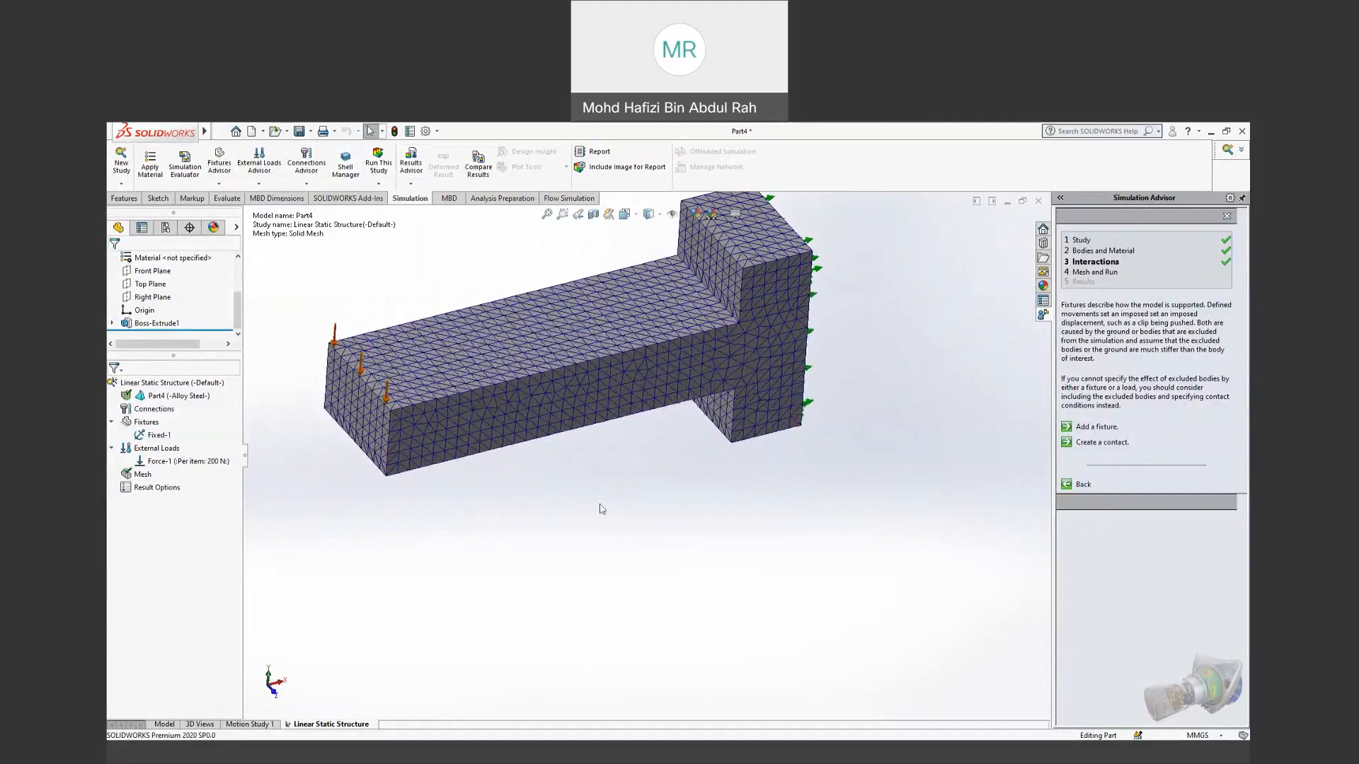
{"action": "middle_click_drag", "start_coordinate": [644, 485], "coordinate": [630, 571], "text": "ctrl"}
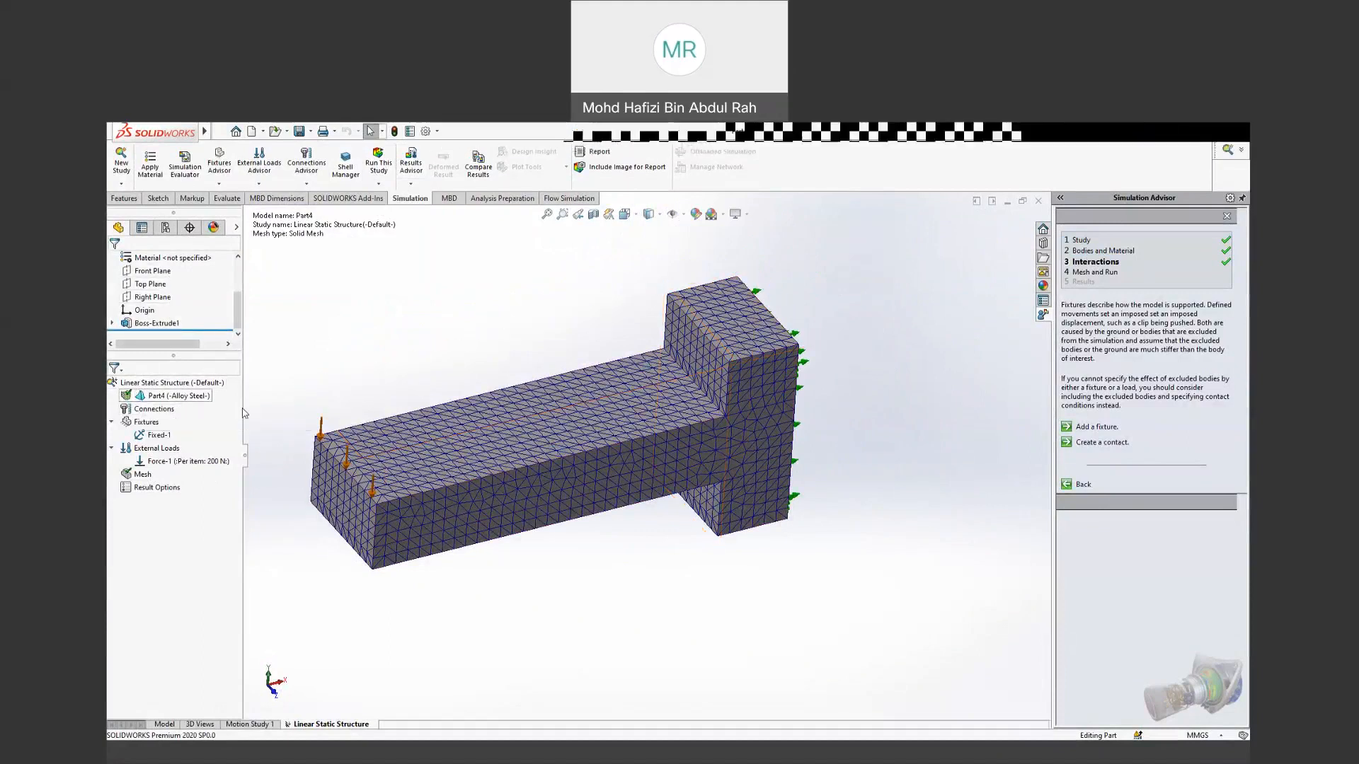
{"action": "middle_click_drag", "start_coordinate": [841, 380], "coordinate": [773, 333]}
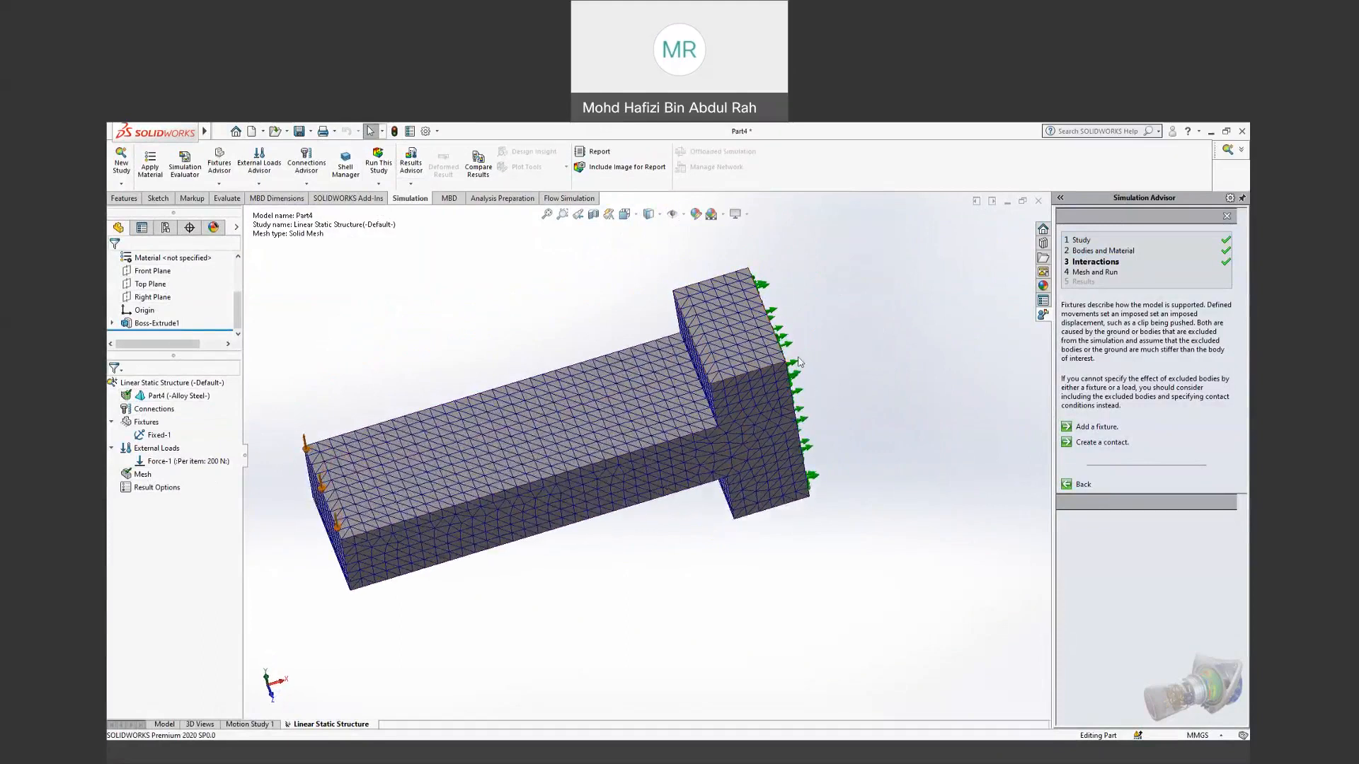
{"action": "middle_click_drag", "start_coordinate": [681, 532], "coordinate": [362, 439]}
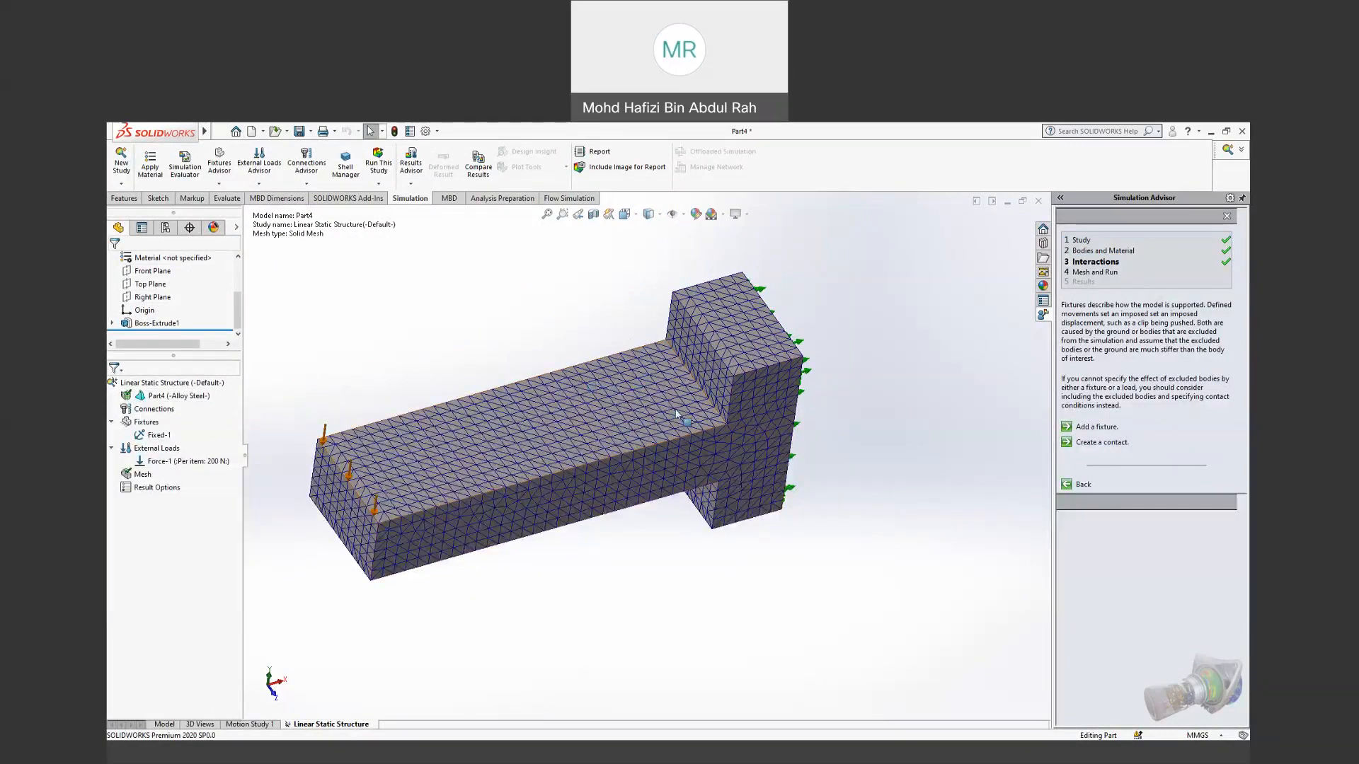
{"action": "left_click", "coordinate": [375, 159]}
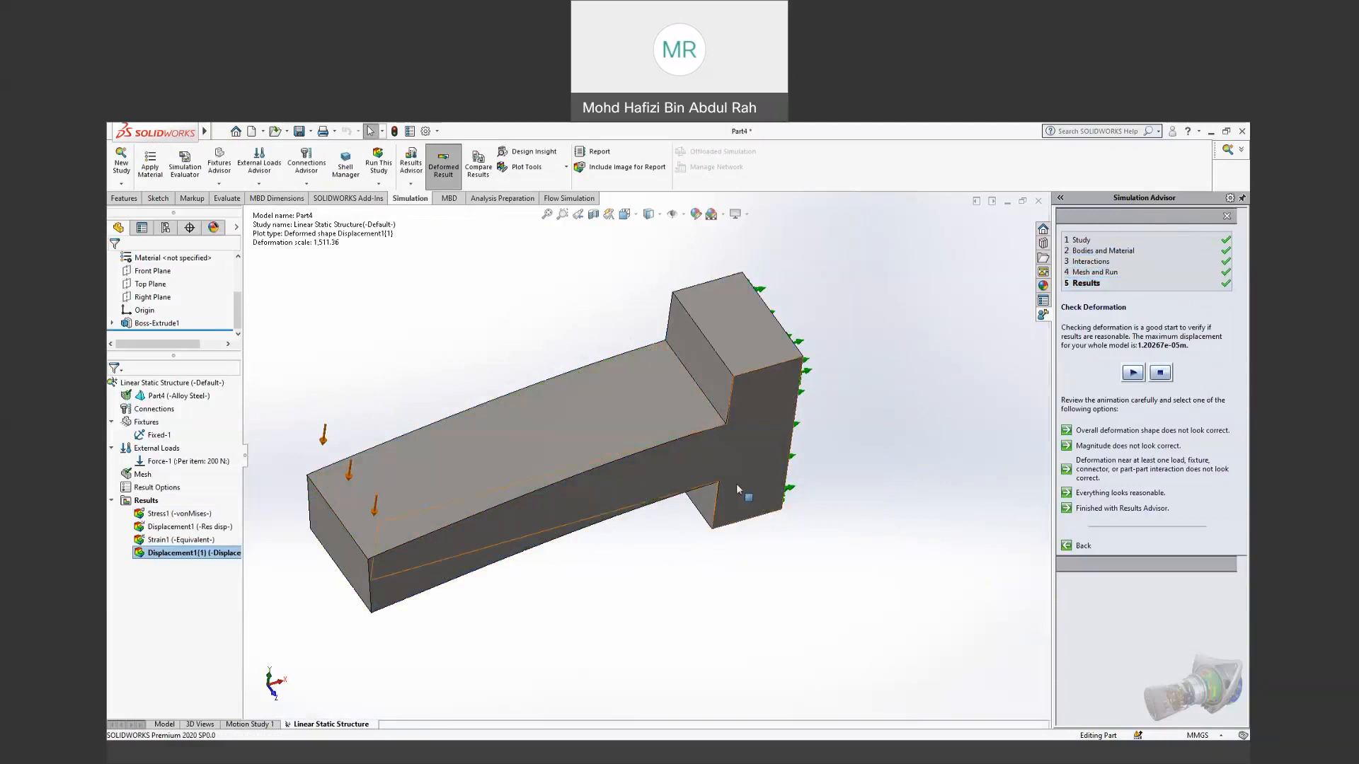
Step: Show the von Mises stress plot and examine the stress distribution on the deformed part
{"action": "middle_click_drag", "start_coordinate": [814, 501], "coordinate": [847, 526]}
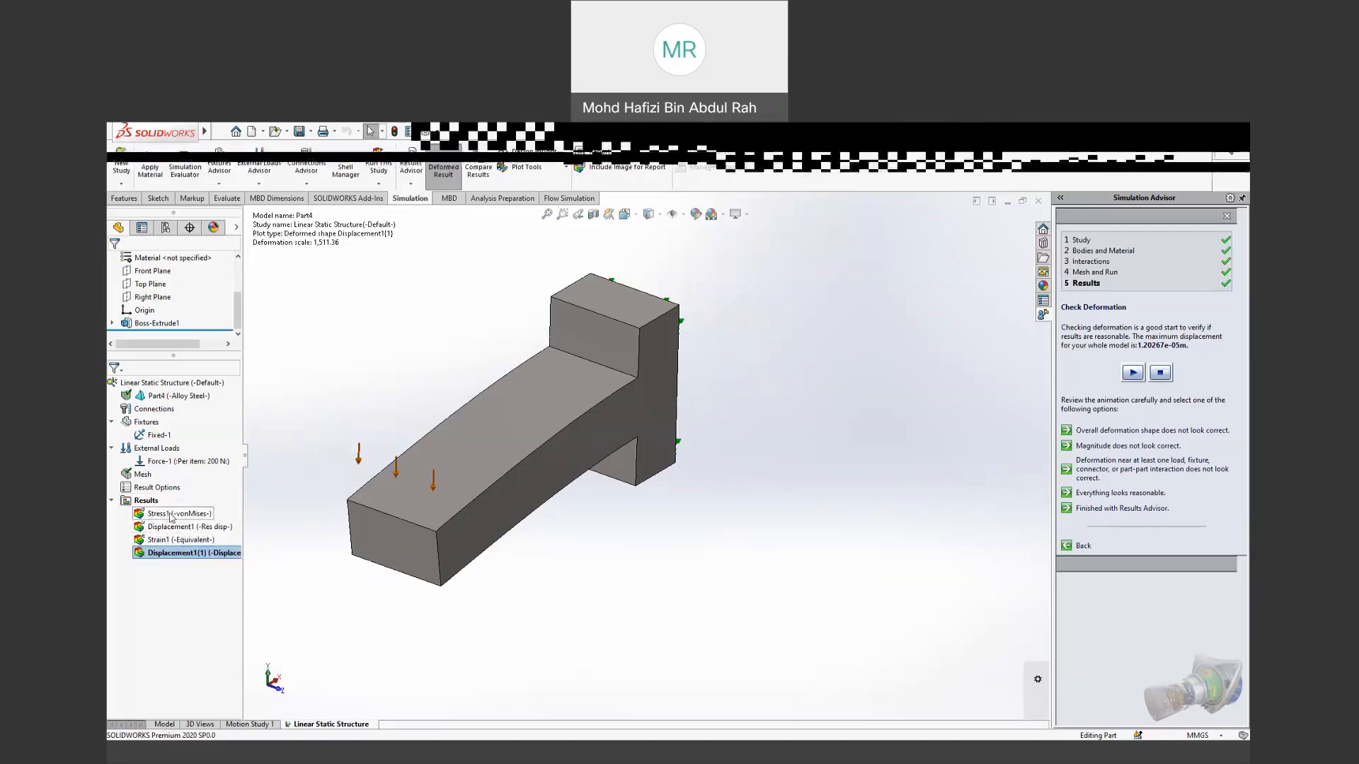
{"action": "left_click", "coordinate": [171, 515]}
{"action": "right_click", "coordinate": [191, 515]}
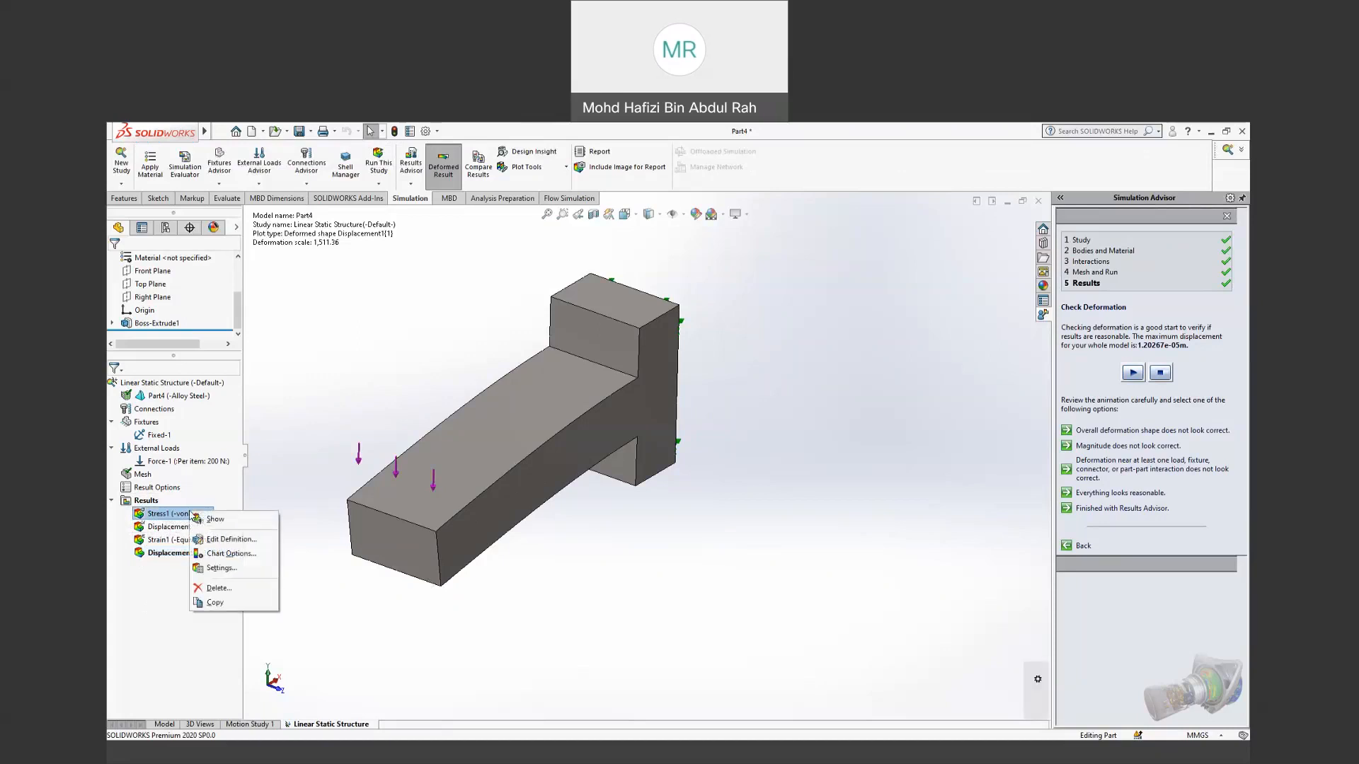
{"action": "left_click", "coordinate": [215, 520]}
{"action": "middle_click_drag", "start_coordinate": [579, 605], "coordinate": [777, 558]}
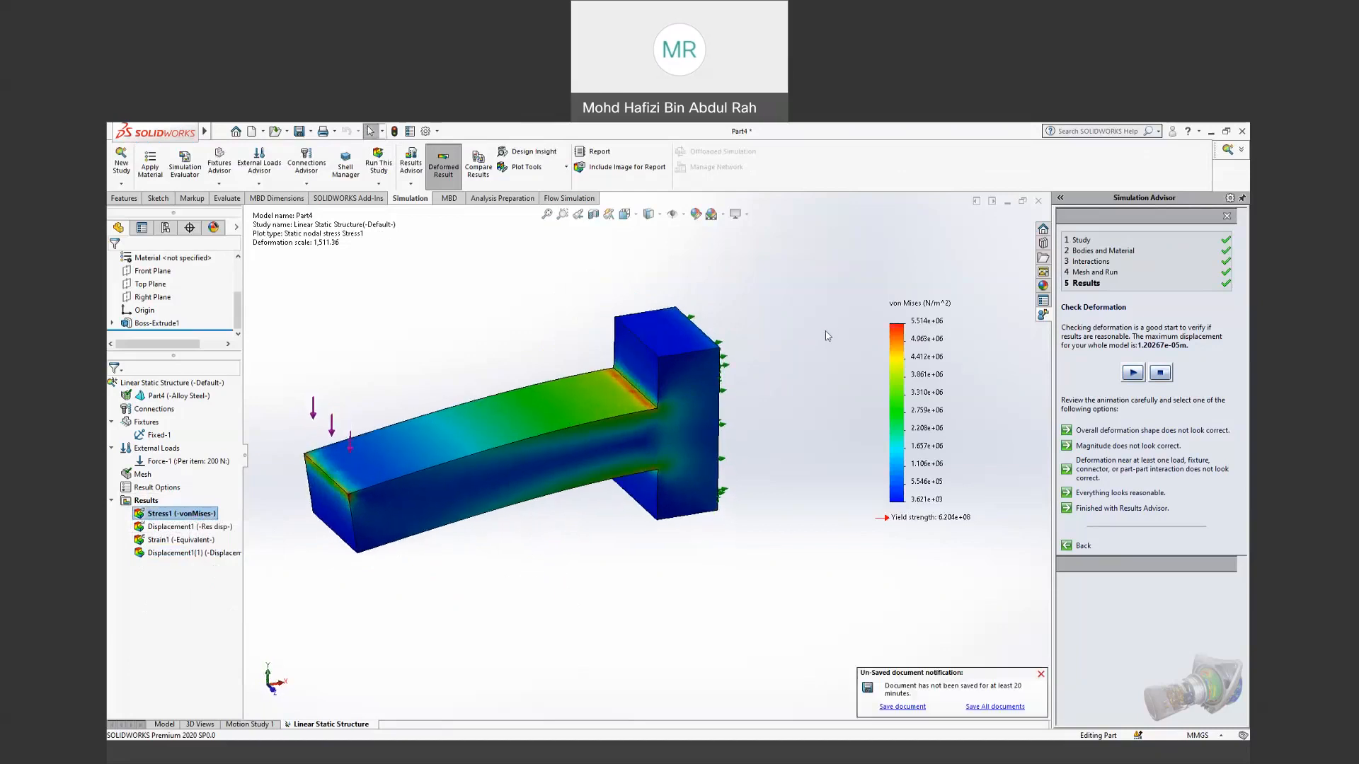
{"action": "middle_click_drag", "start_coordinate": [657, 470], "coordinate": [616, 572]}
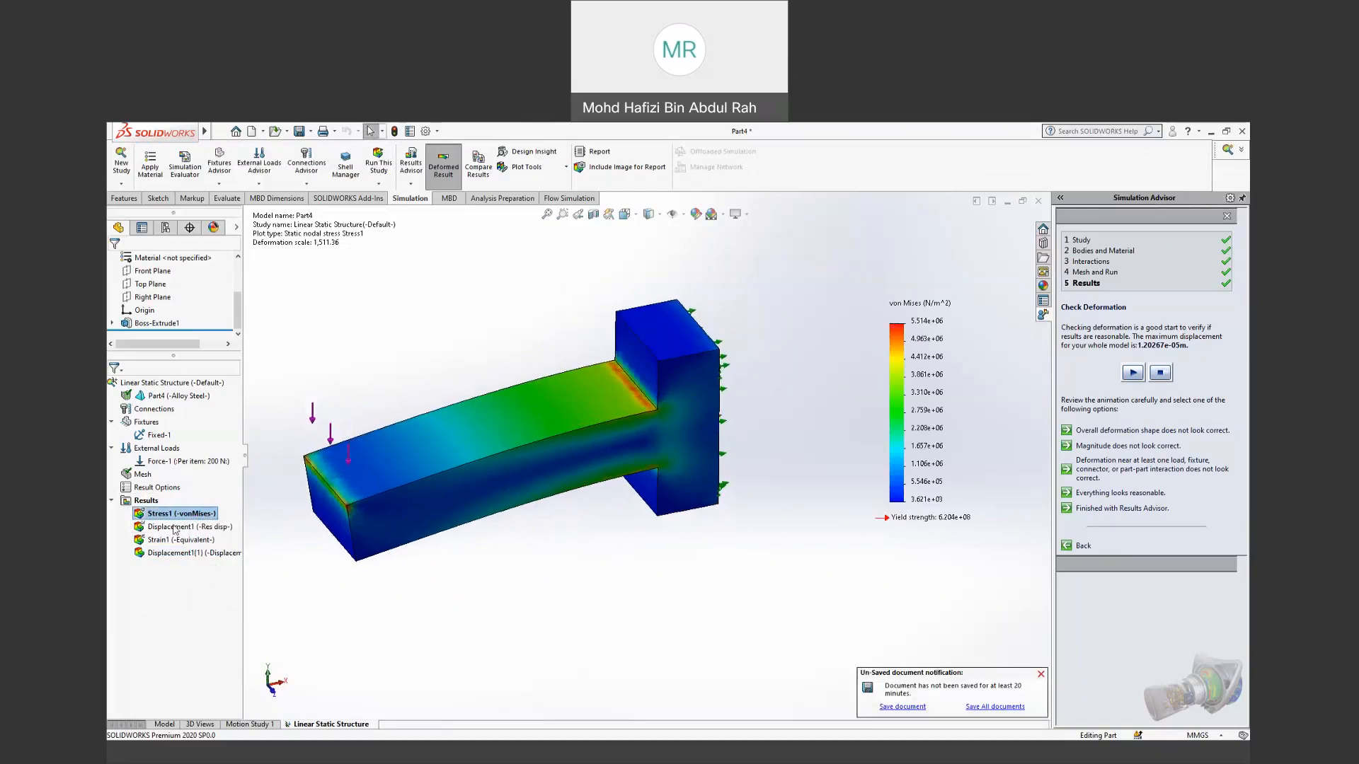
Step: Animate the von Mises stress plot at a speed of 22 and examine the deforming part from the side and in perspective
{"action": "right_click", "coordinate": [457, 464]}
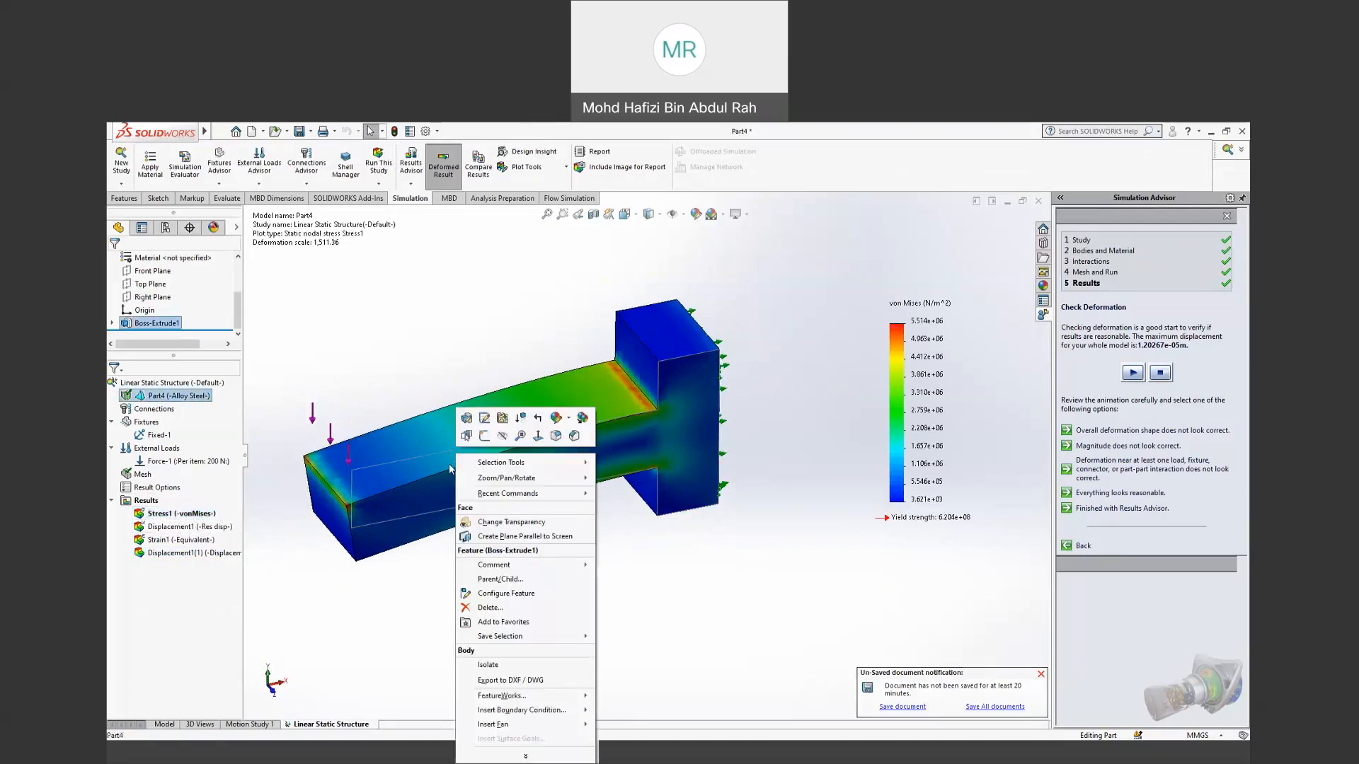
{"action": "right_click", "coordinate": [175, 516]}
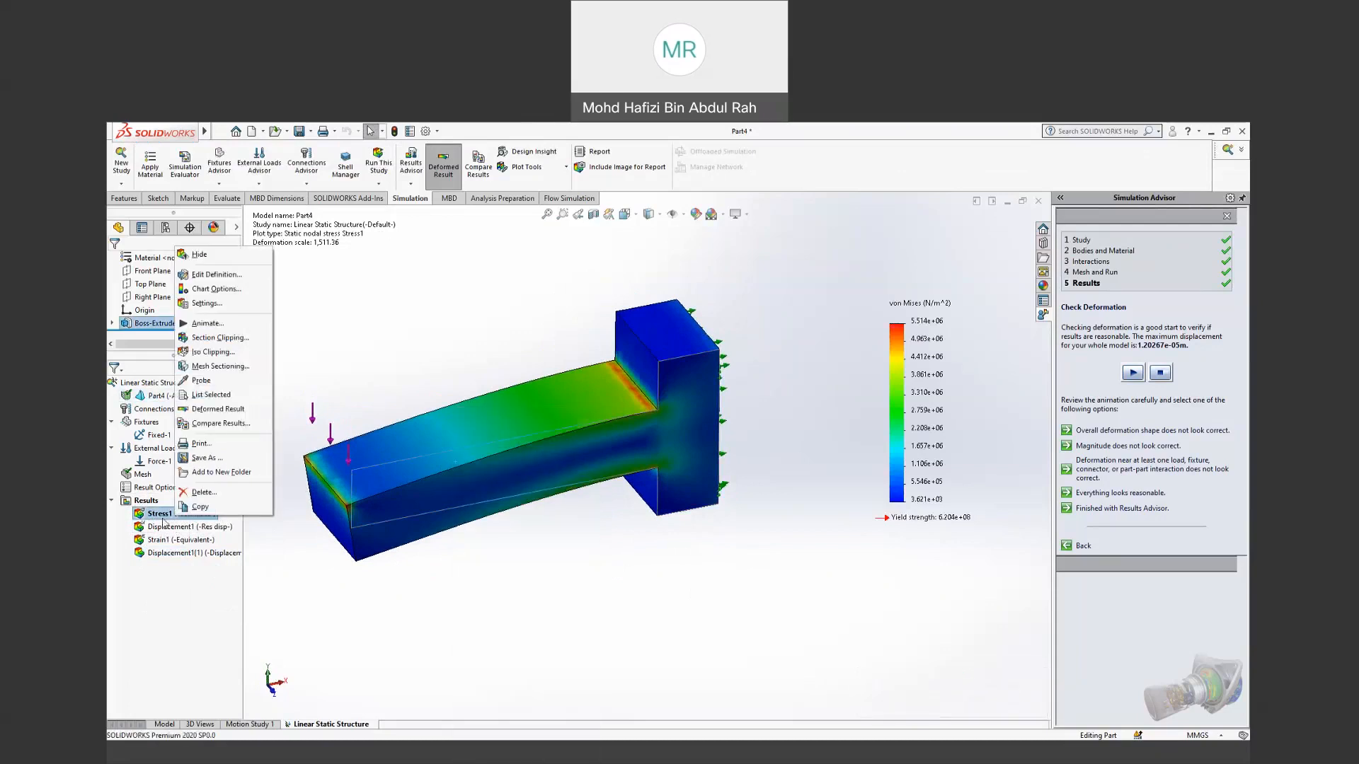
{"action": "left_click", "coordinate": [217, 324]}
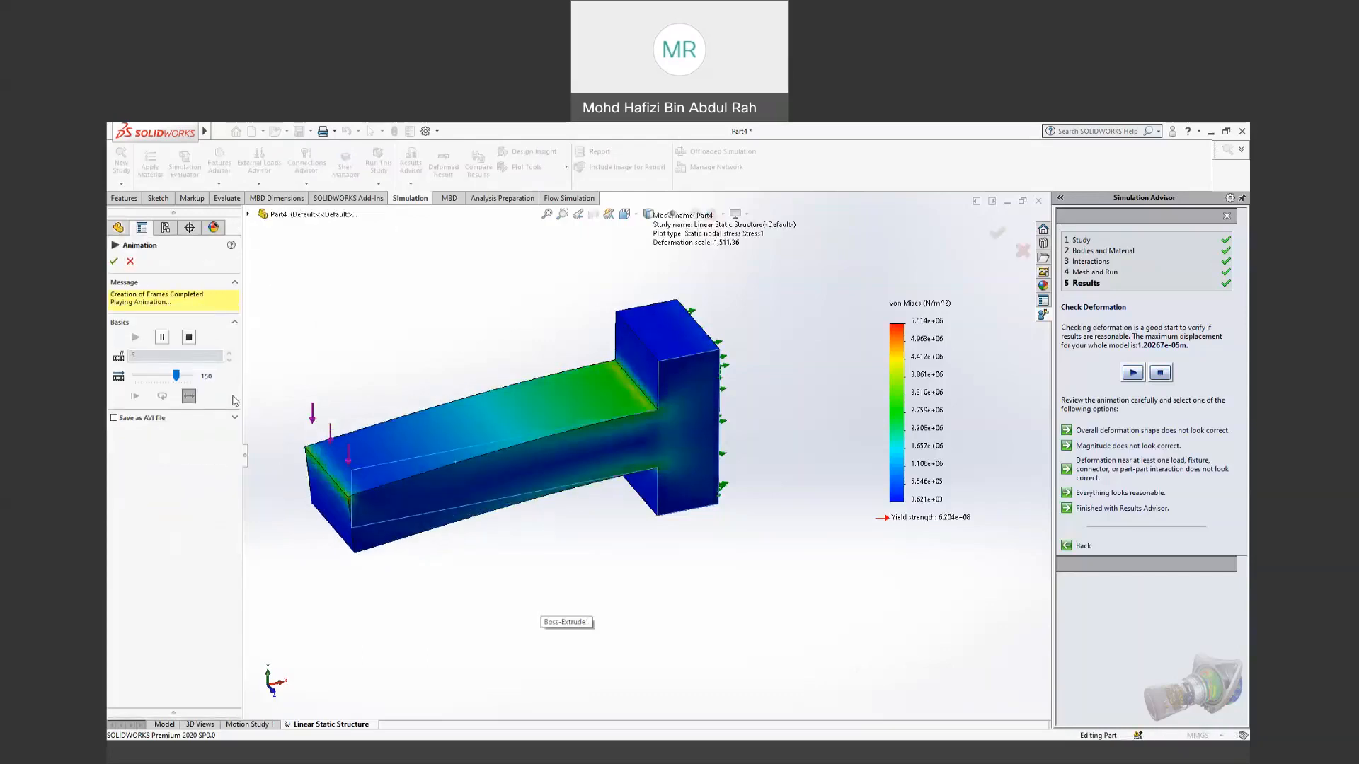
{"action": "left_click_drag", "start_coordinate": [175, 376], "coordinate": [141, 383]}
{"action": "middle_click_drag", "start_coordinate": [706, 609], "coordinate": [655, 543]}
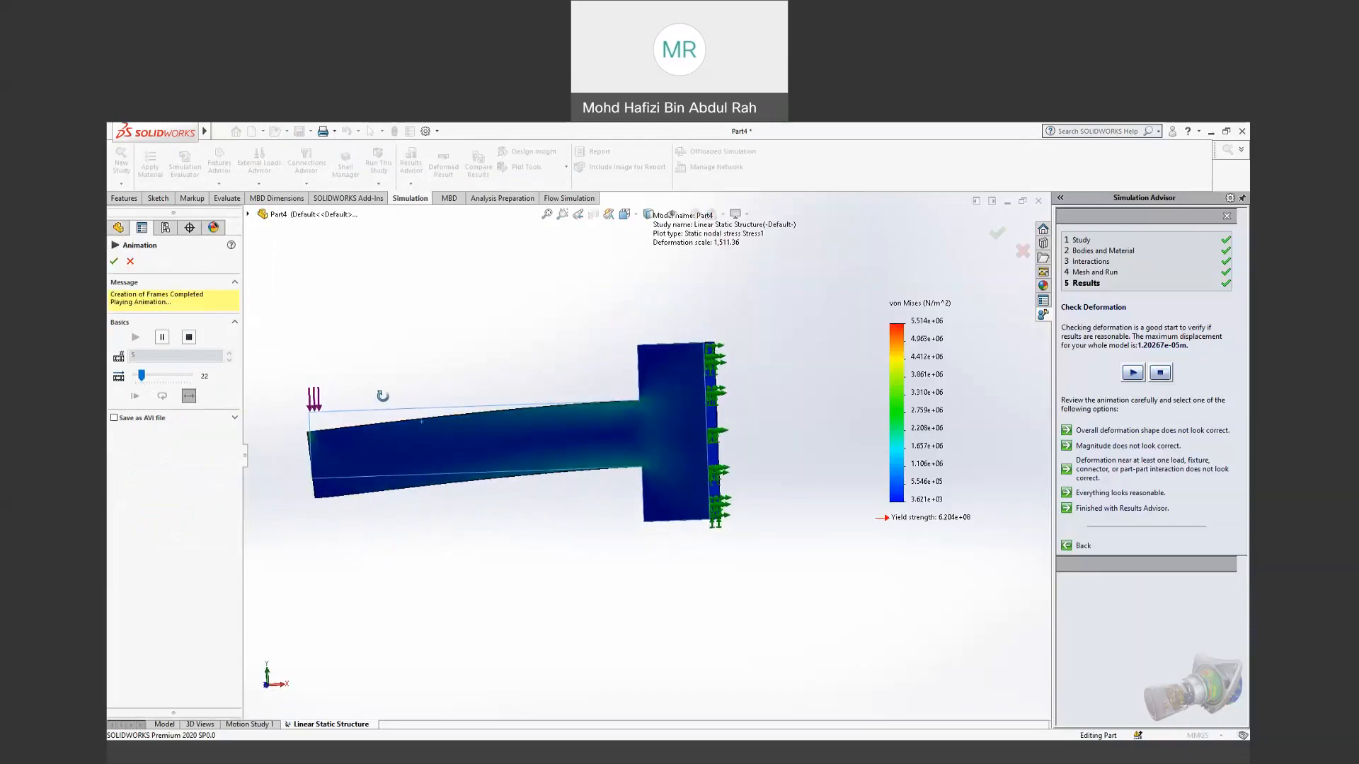
{"action": "middle_click_drag", "start_coordinate": [455, 562], "coordinate": [525, 571]}
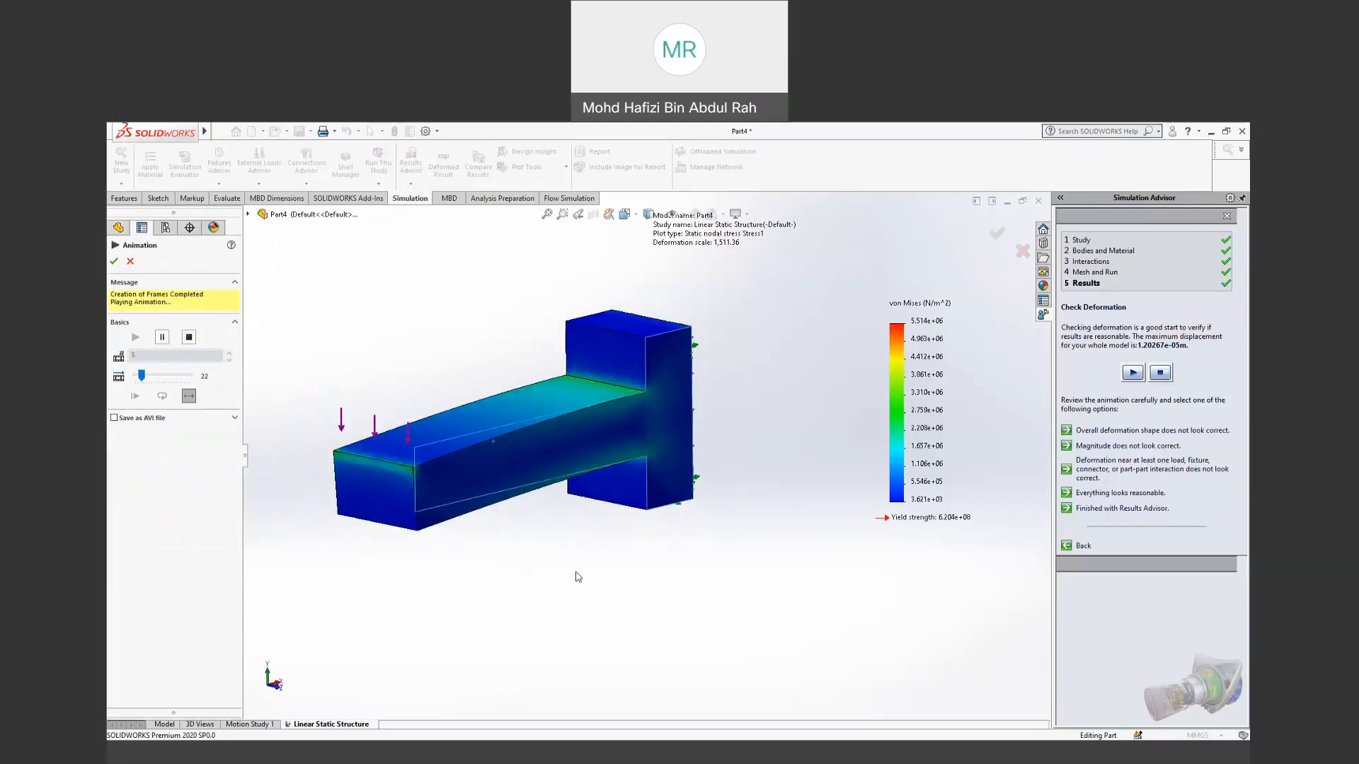
{"action": "middle_click_drag", "start_coordinate": [773, 538], "coordinate": [788, 572]}
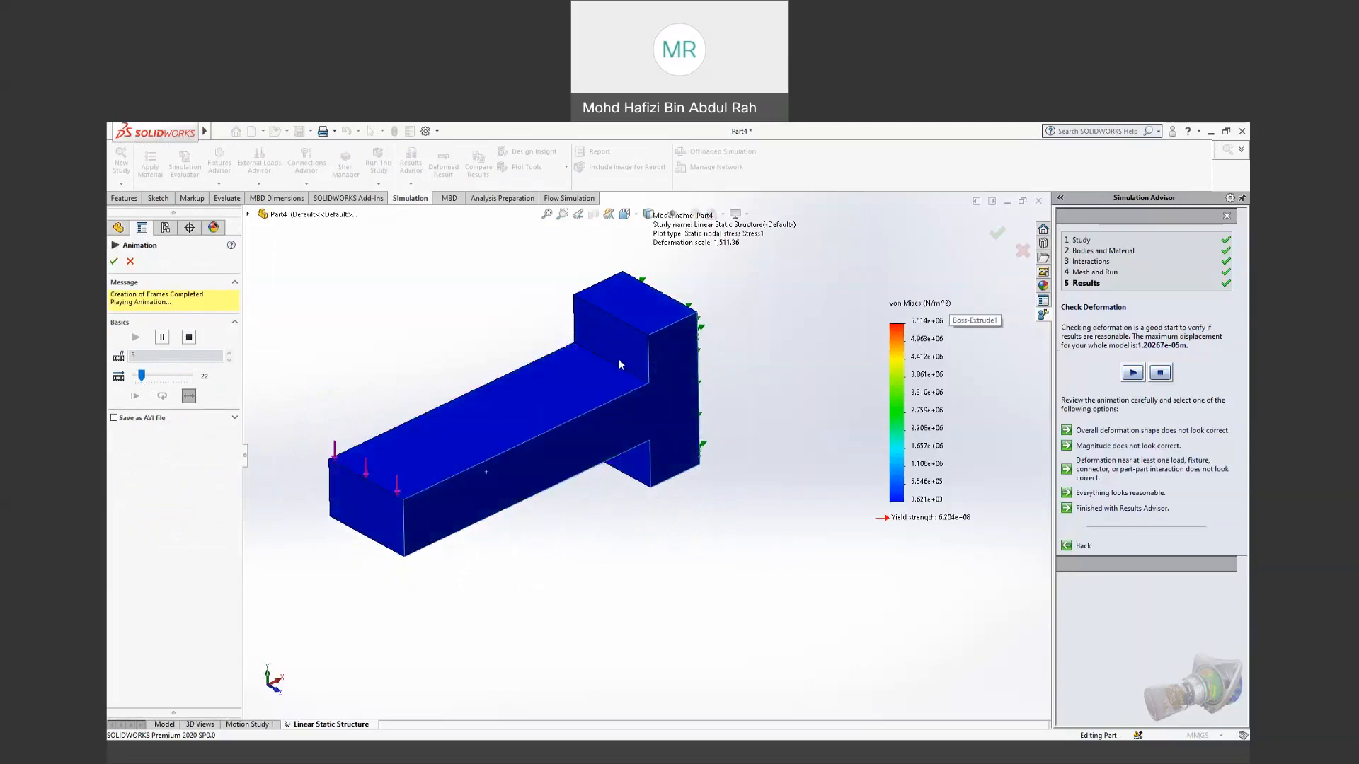
Step: Stop and replay the stress animation, pause it and leave the animation
{"action": "left_click", "coordinate": [188, 337]}
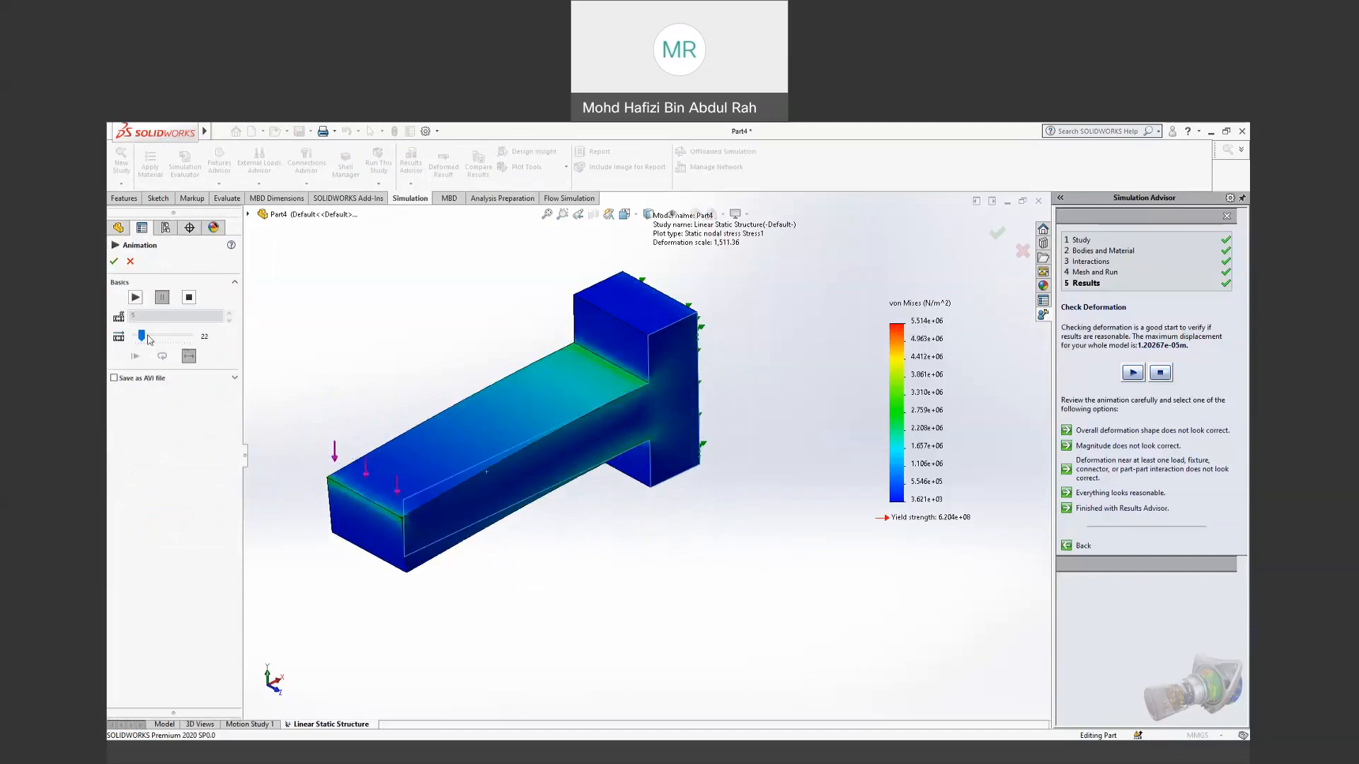
{"action": "left_click", "coordinate": [138, 300]}
{"action": "left_click", "coordinate": [160, 337]}
{"action": "left_click", "coordinate": [130, 262]}
Step: Probe the von Mises stress at two locations along the junction of stem and crossbar, placing the second callout clear of the part
{"action": "middle_click_drag", "start_coordinate": [651, 559], "coordinate": [623, 416]}
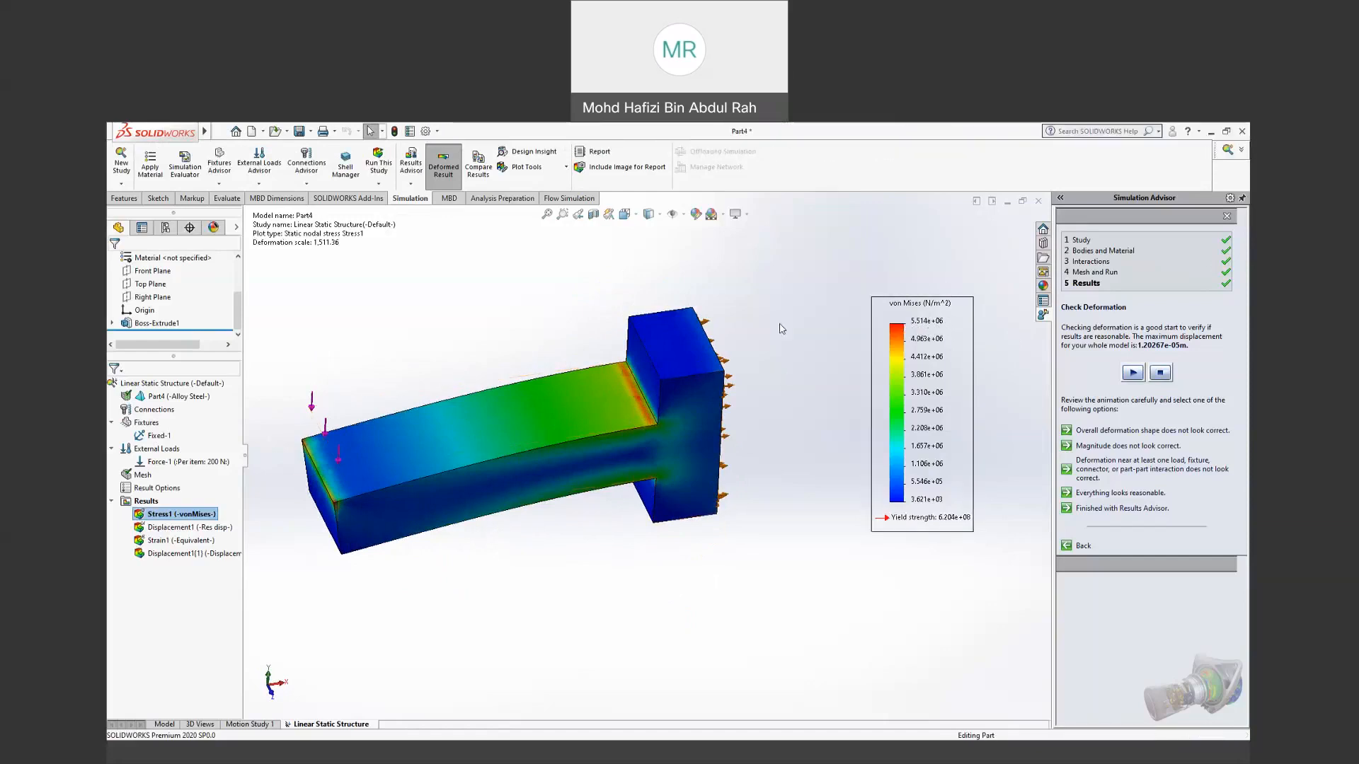
{"action": "right_click", "coordinate": [189, 518]}
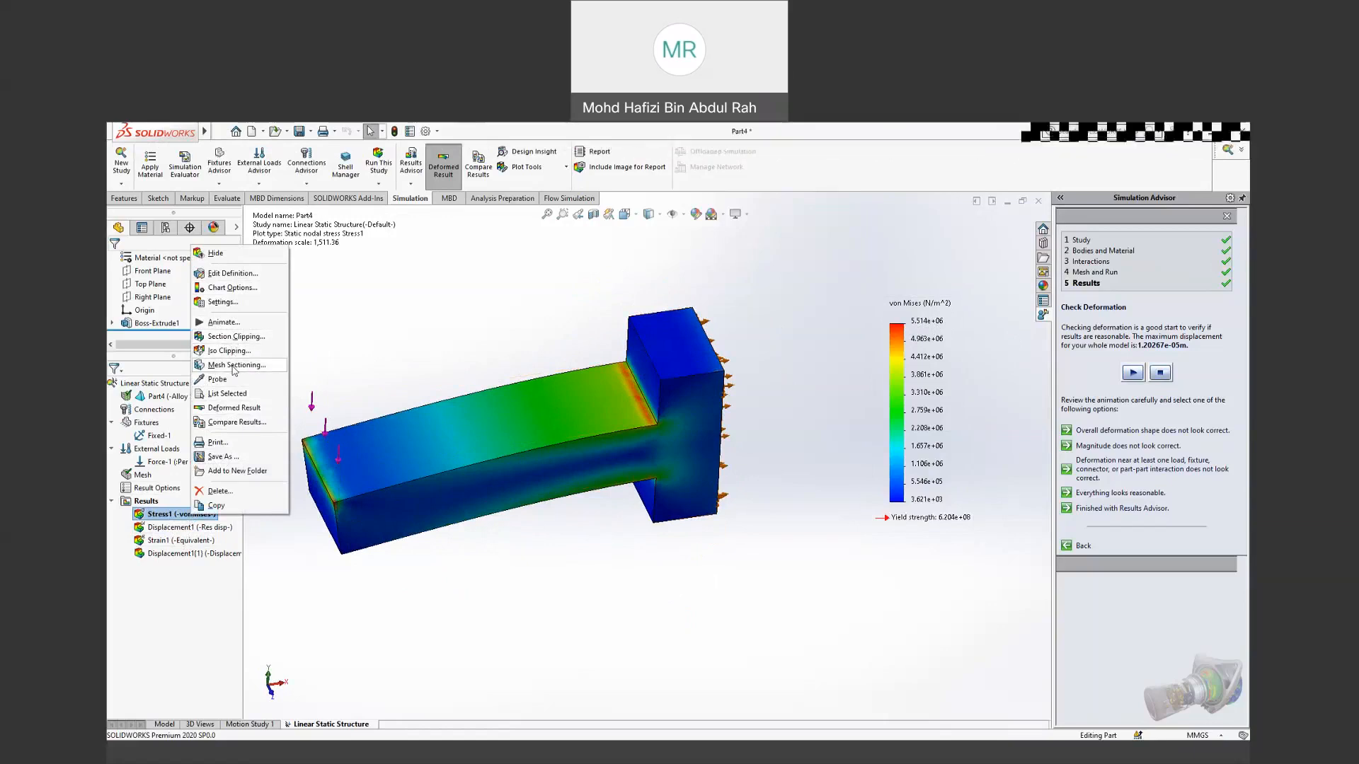
{"action": "left_click", "coordinate": [233, 408]}
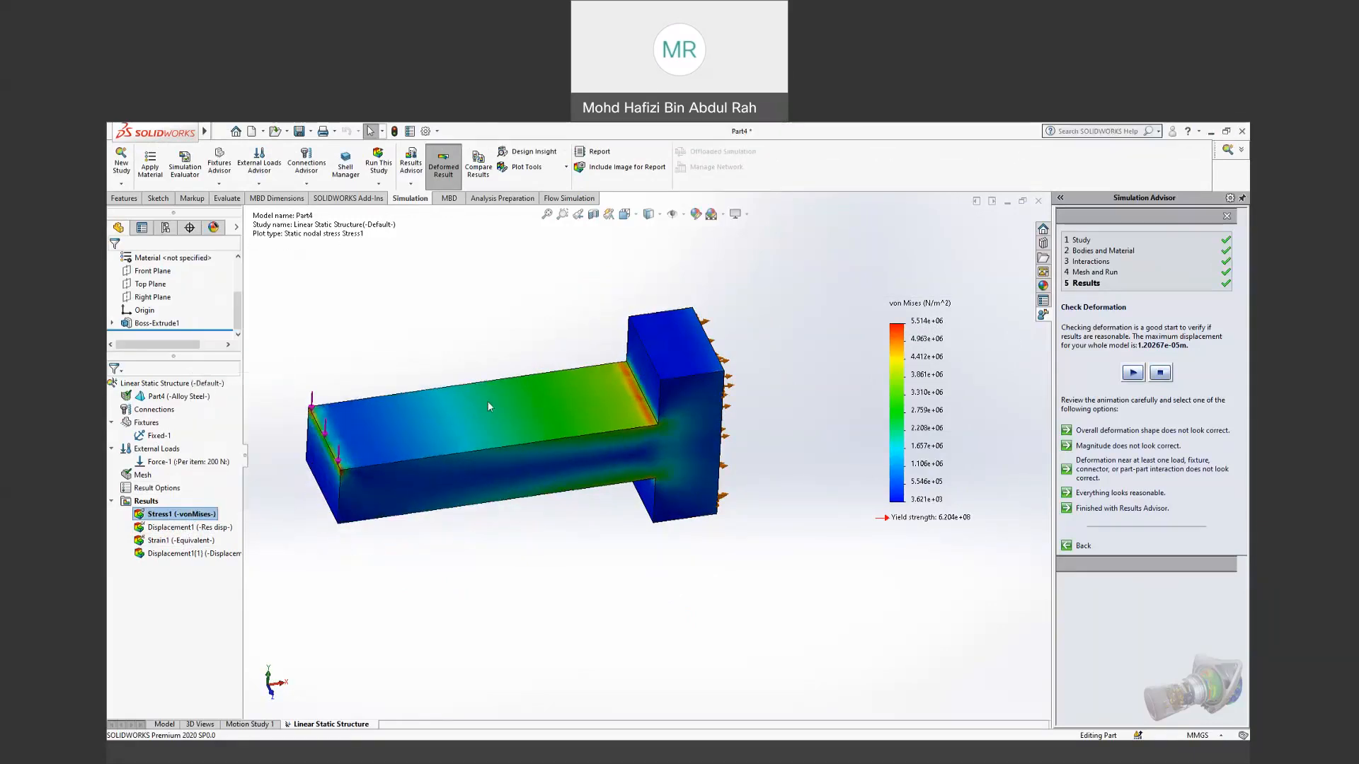
{"action": "left_click", "coordinate": [642, 404]}
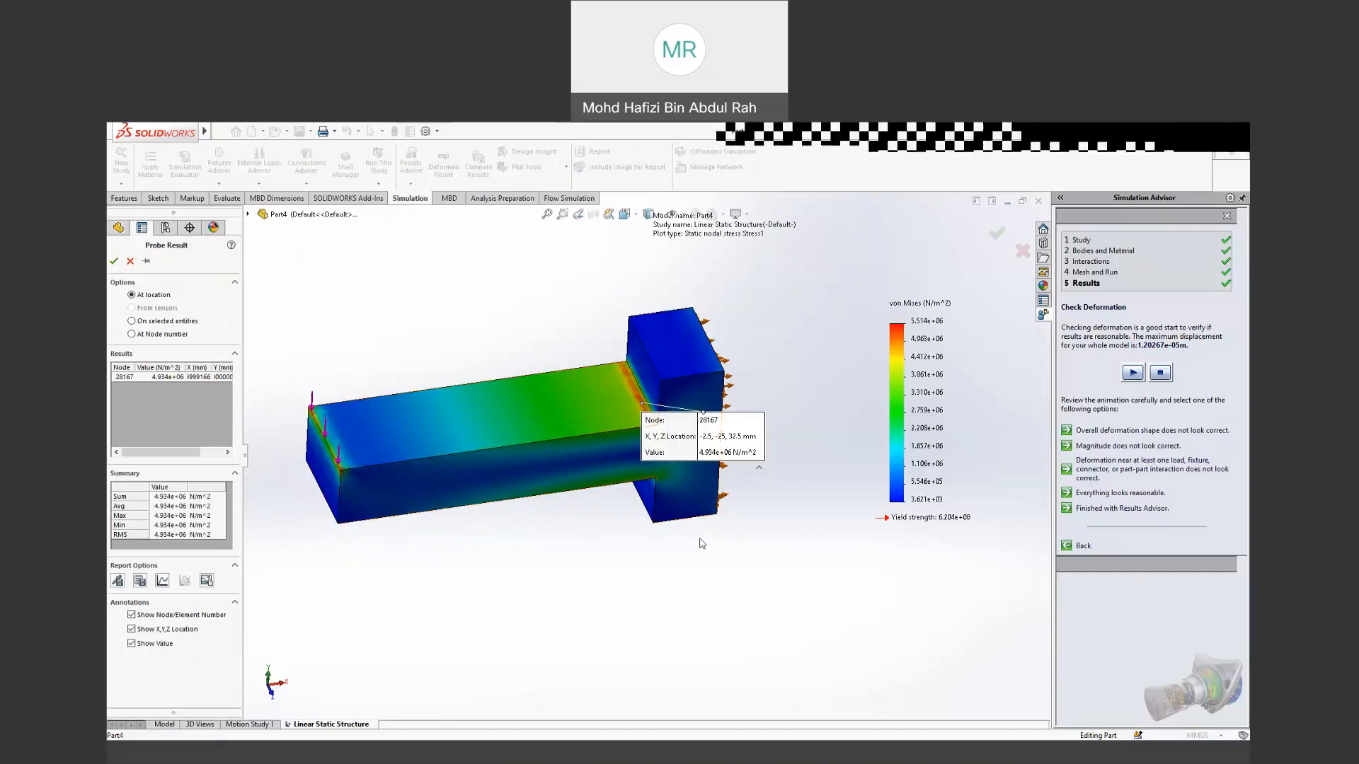
{"action": "mouse_move", "coordinate": [770, 593]}
{"action": "middle_mouse_down"}
{"action": "mouse_move", "coordinate": [798, 506]}
{"action": "mouse_move", "coordinate": [783, 613]}
{"action": "middle_mouse_up"}
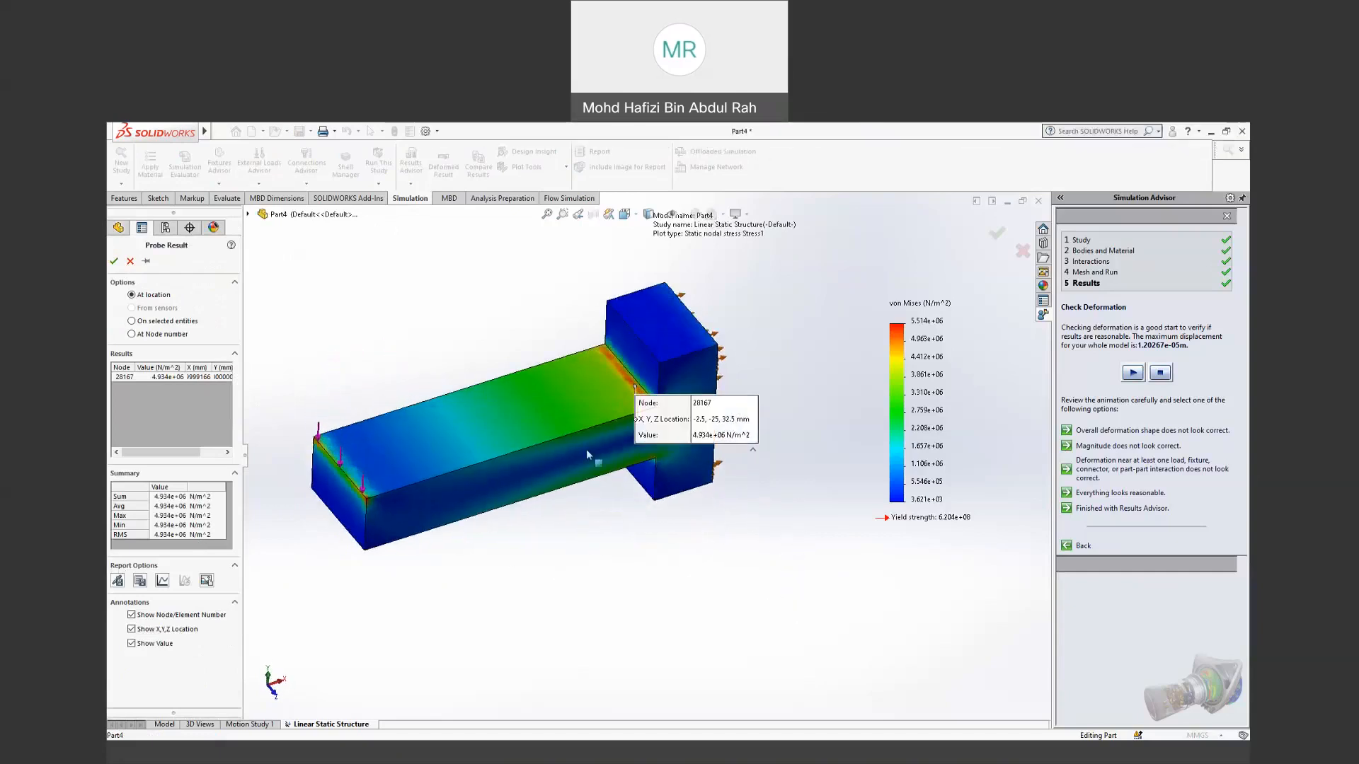
{"action": "left_click", "coordinate": [619, 365]}
{"action": "left_click_drag", "start_coordinate": [669, 370], "coordinate": [511, 277]}
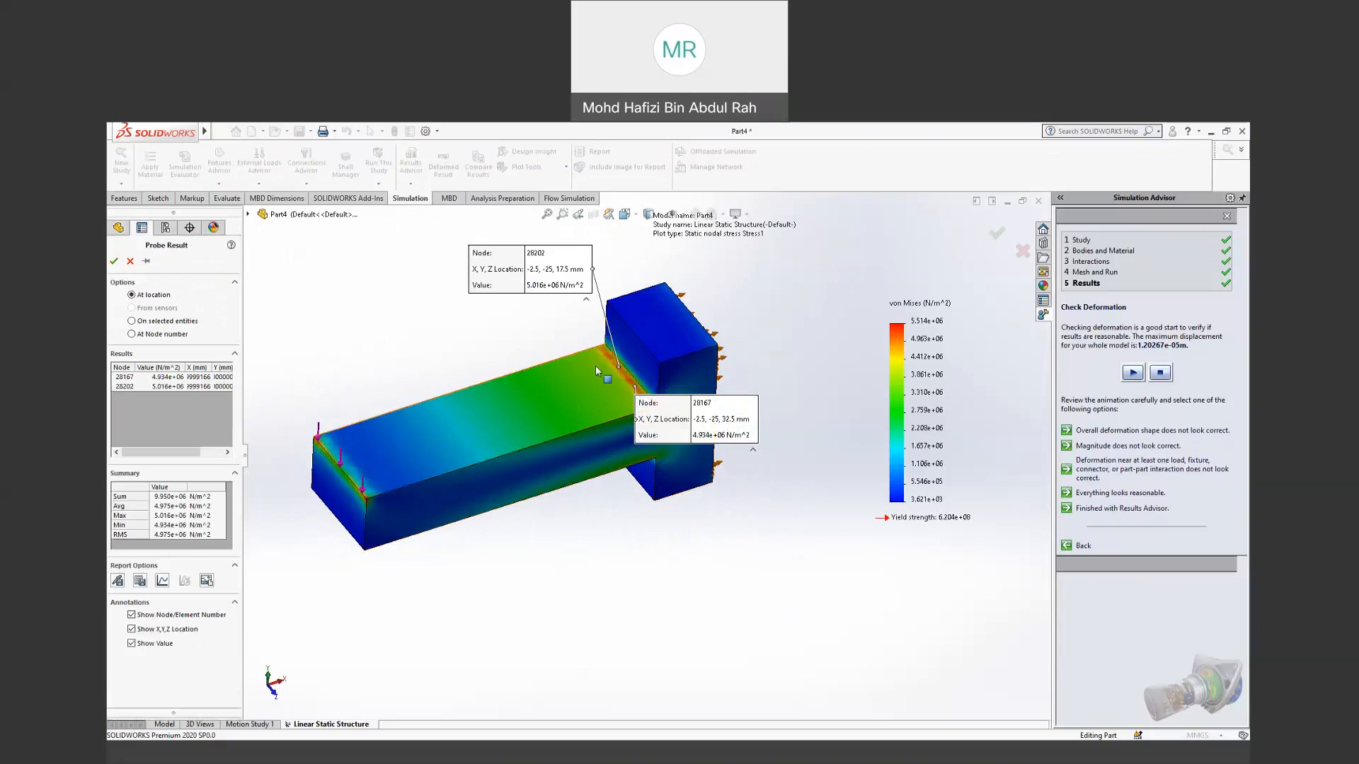
Step: Probe the stress at a third point on the junction and one near the stem's free end, arrange their callouts and close the probe
{"action": "scroll", "coordinate": [596, 365], "scroll_direction": "down", "scroll_amount": 3}
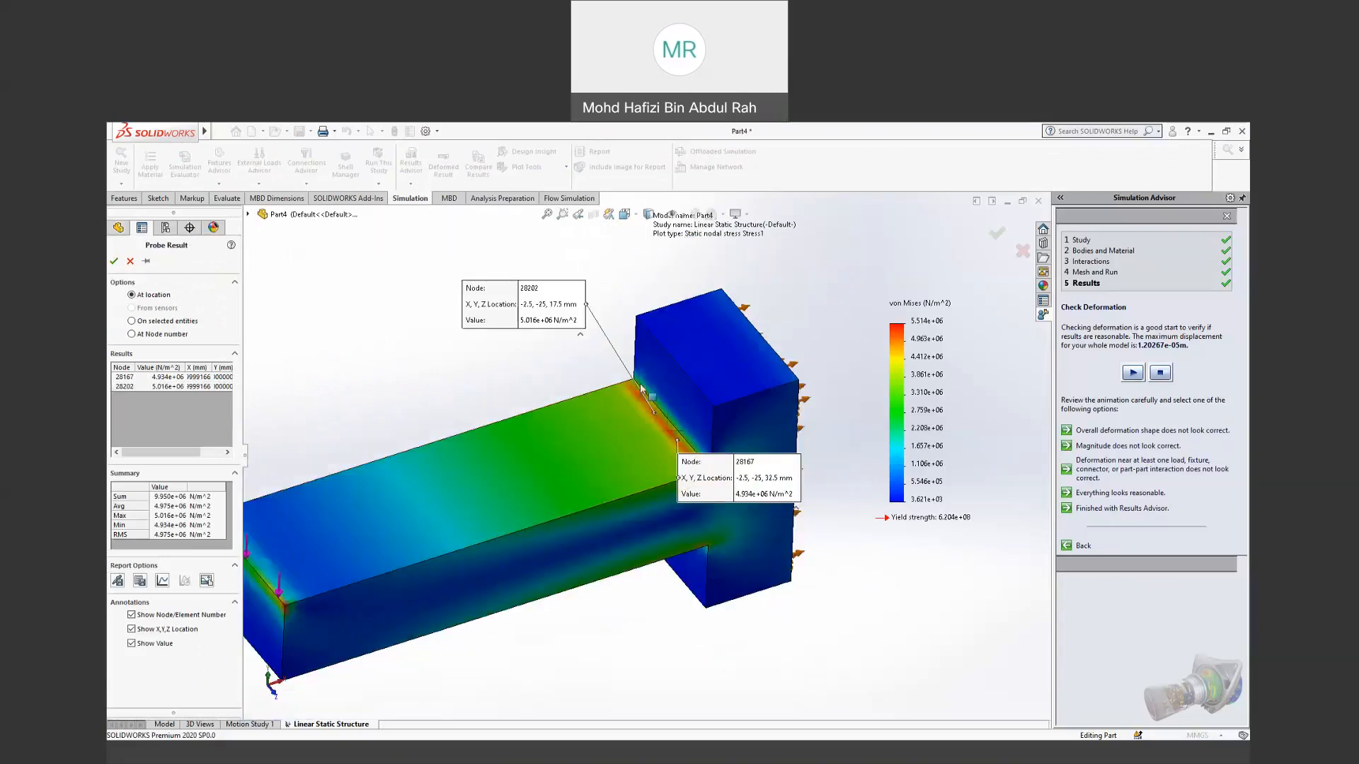
{"action": "left_click", "coordinate": [668, 429]}
{"action": "left_click_drag", "start_coordinate": [761, 438], "coordinate": [827, 319]}
{"action": "middle_click_drag", "start_coordinate": [827, 319], "coordinate": [706, 488]}
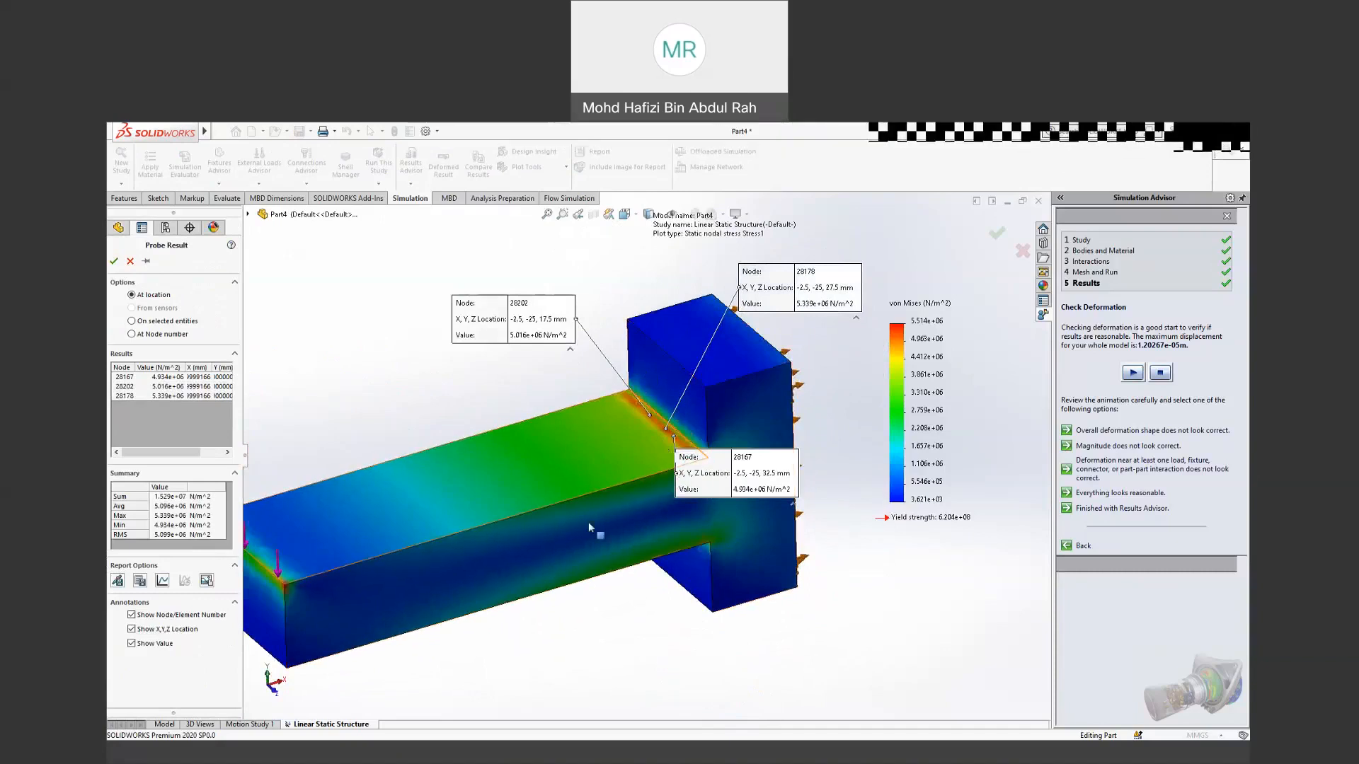
{"action": "middle_click_drag", "start_coordinate": [305, 599], "coordinate": [561, 521]}
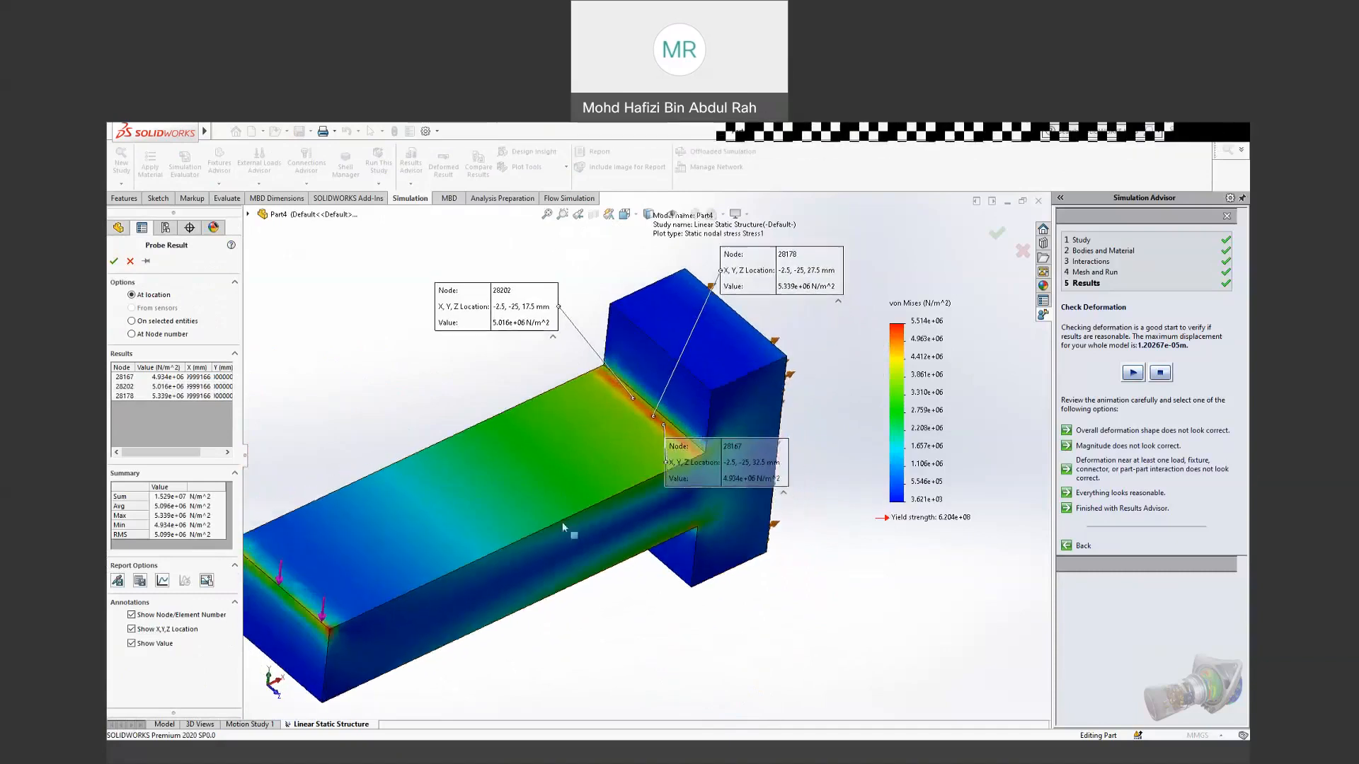
{"action": "left_click", "coordinate": [343, 542]}
{"action": "left_click_drag", "start_coordinate": [386, 581], "coordinate": [293, 366]}
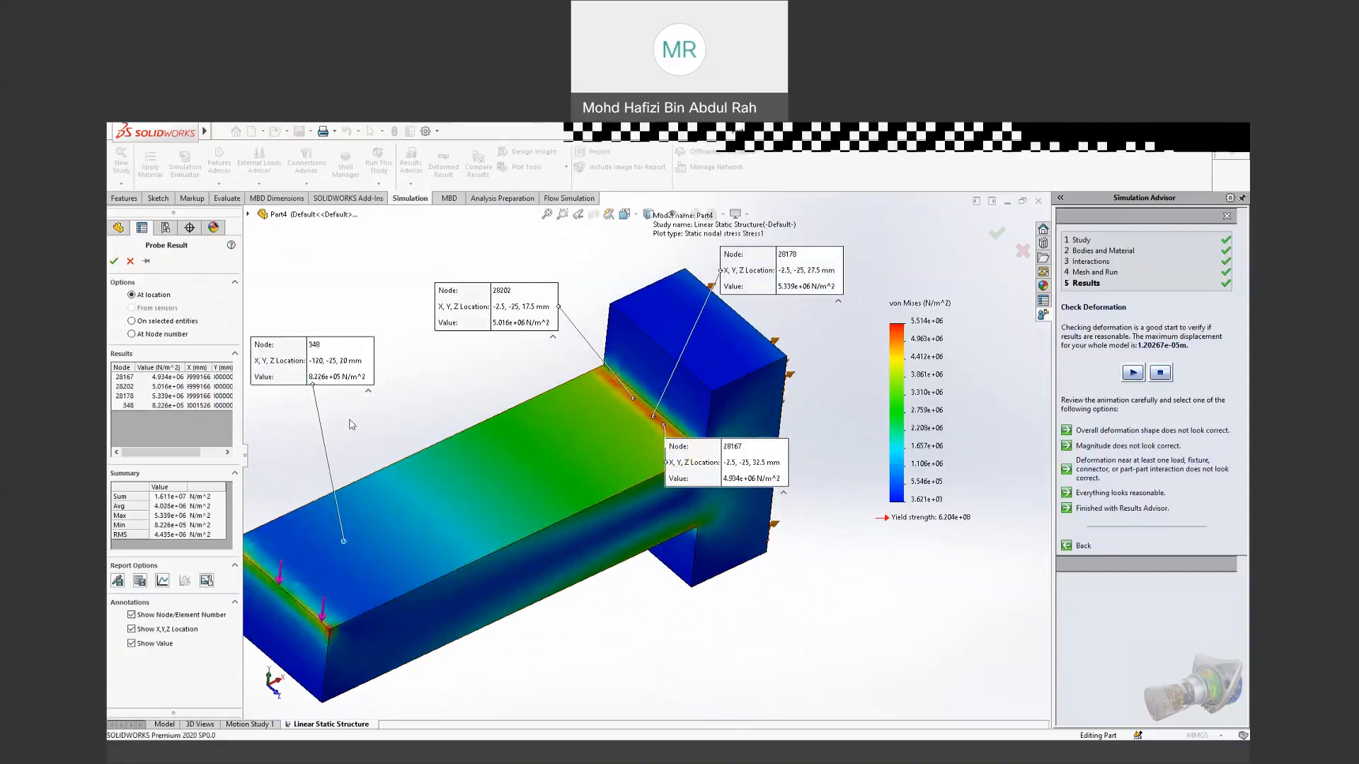
{"action": "scroll", "coordinate": [477, 456], "scroll_direction": "up", "scroll_amount": 3}
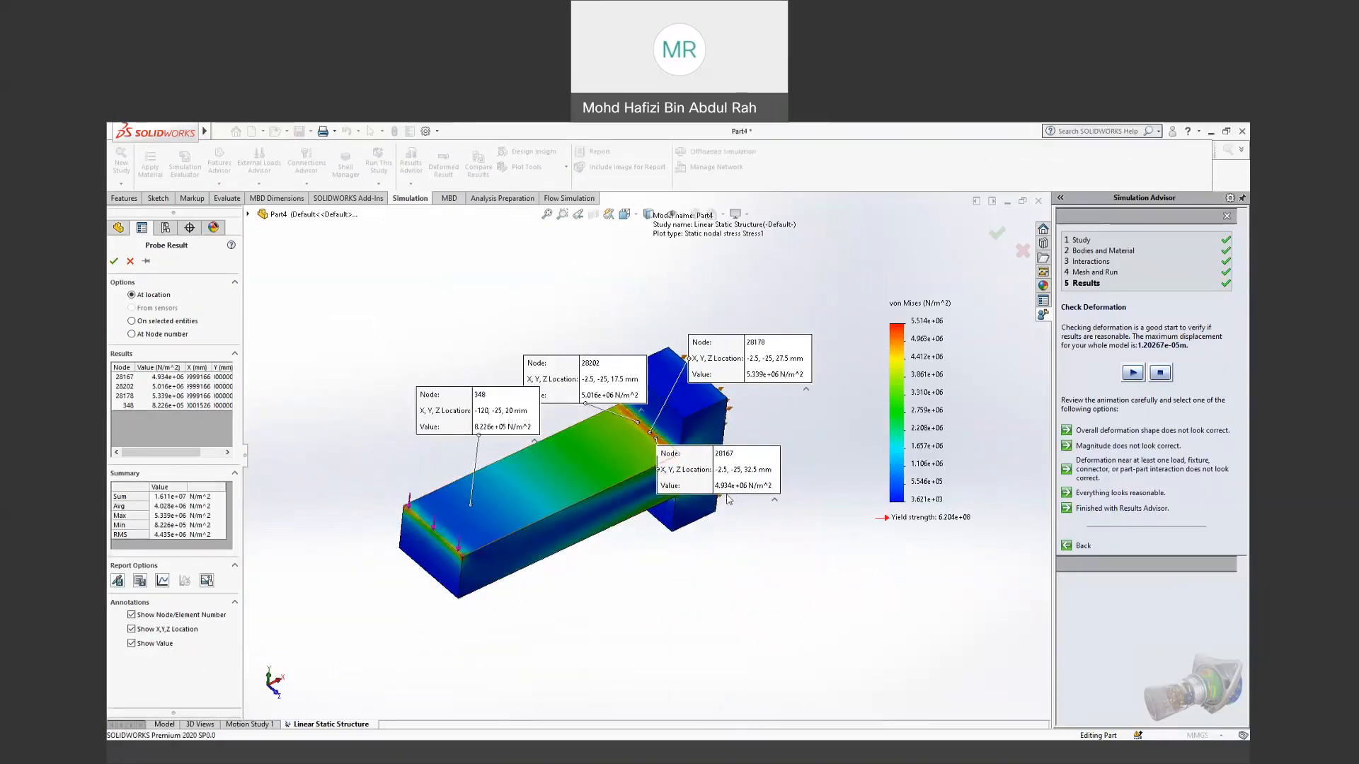
{"action": "middle_click_drag", "start_coordinate": [622, 552], "coordinate": [606, 534]}
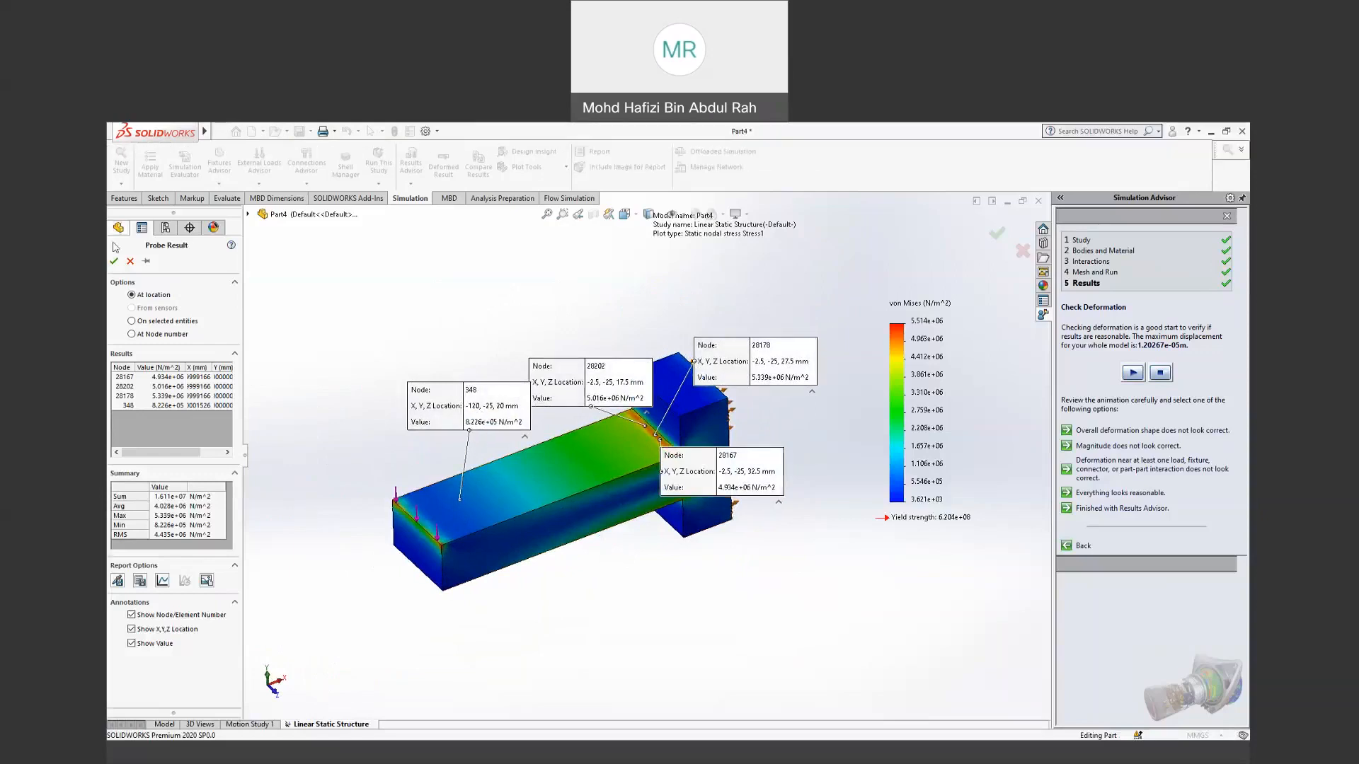
{"action": "left_click", "coordinate": [129, 261]}
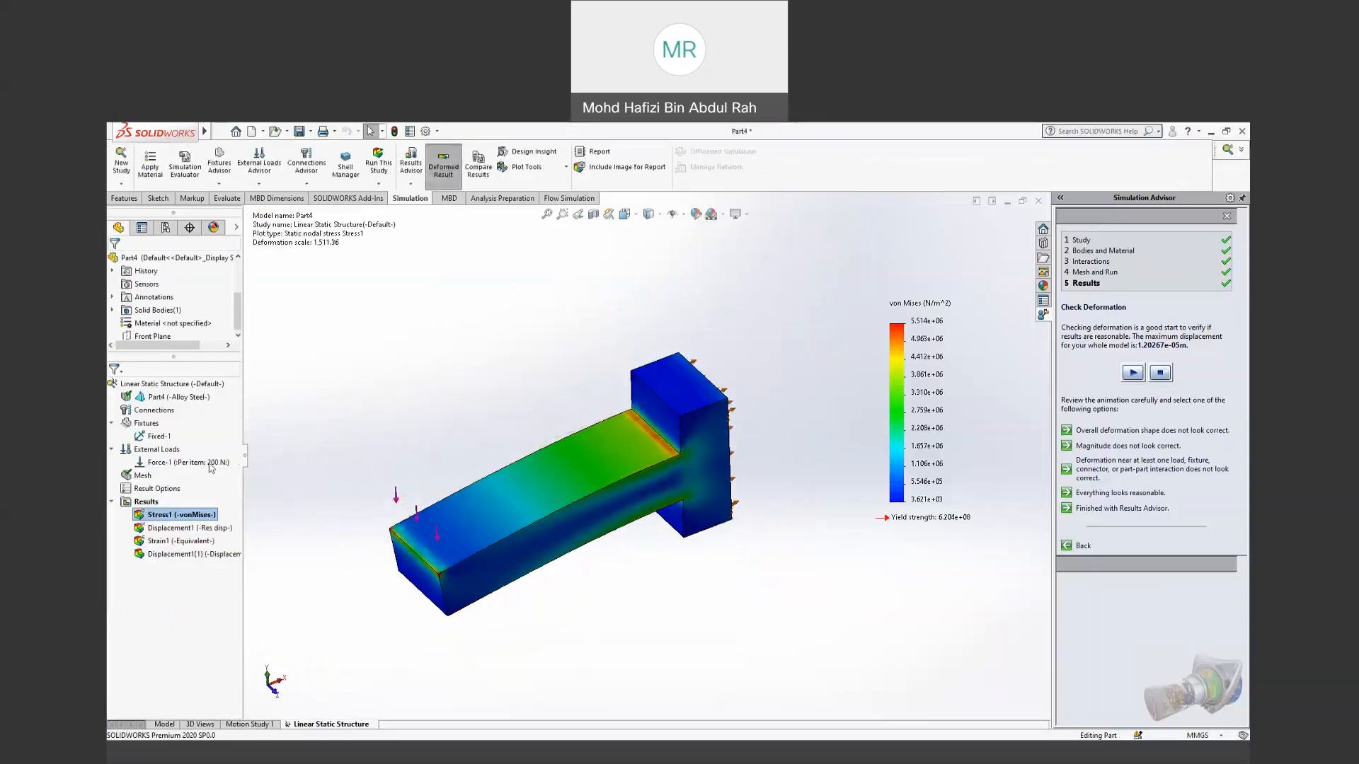
Step: Examine the internal stress with a mesh section on the Front Plane, trying offsets of about 8, 11.6 and 9.5 mm, and discard the section
{"action": "right_click", "coordinate": [177, 522]}
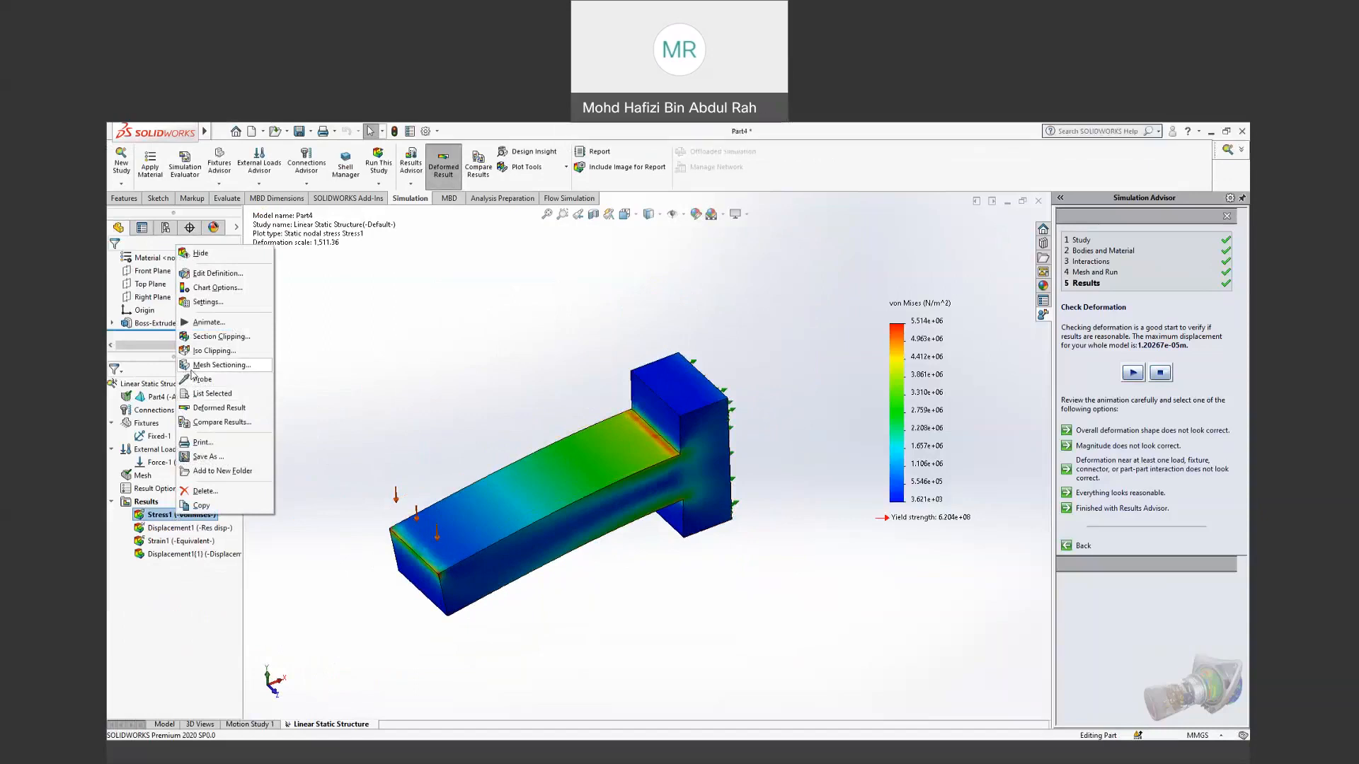
{"action": "left_click", "coordinate": [221, 336]}
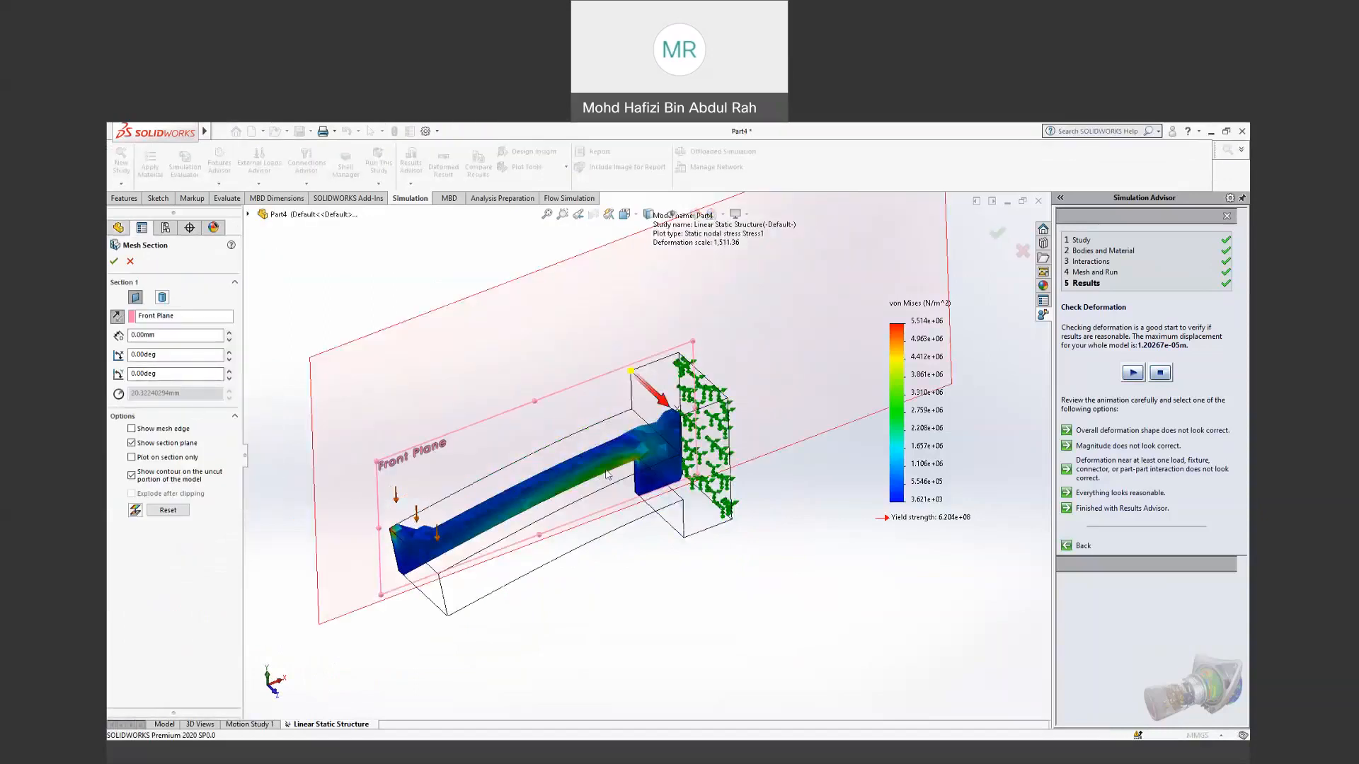
{"action": "left_click_drag", "start_coordinate": [664, 401], "coordinate": [677, 413]}
{"action": "middle_click_drag", "start_coordinate": [698, 579], "coordinate": [715, 511]}
{"action": "scroll", "coordinate": [676, 418], "scroll_direction": "down", "scroll_amount": 3}
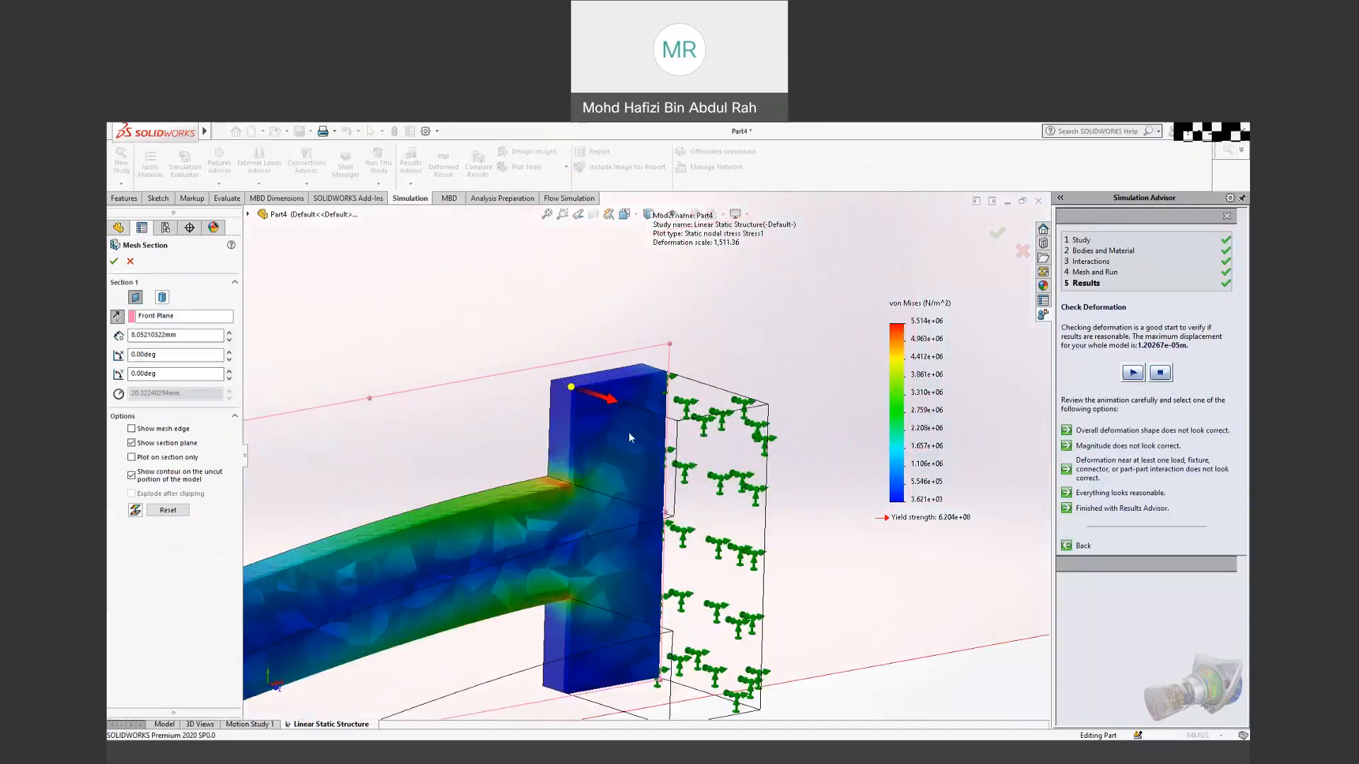
{"action": "left_click_drag", "start_coordinate": [607, 402], "coordinate": [614, 406]}
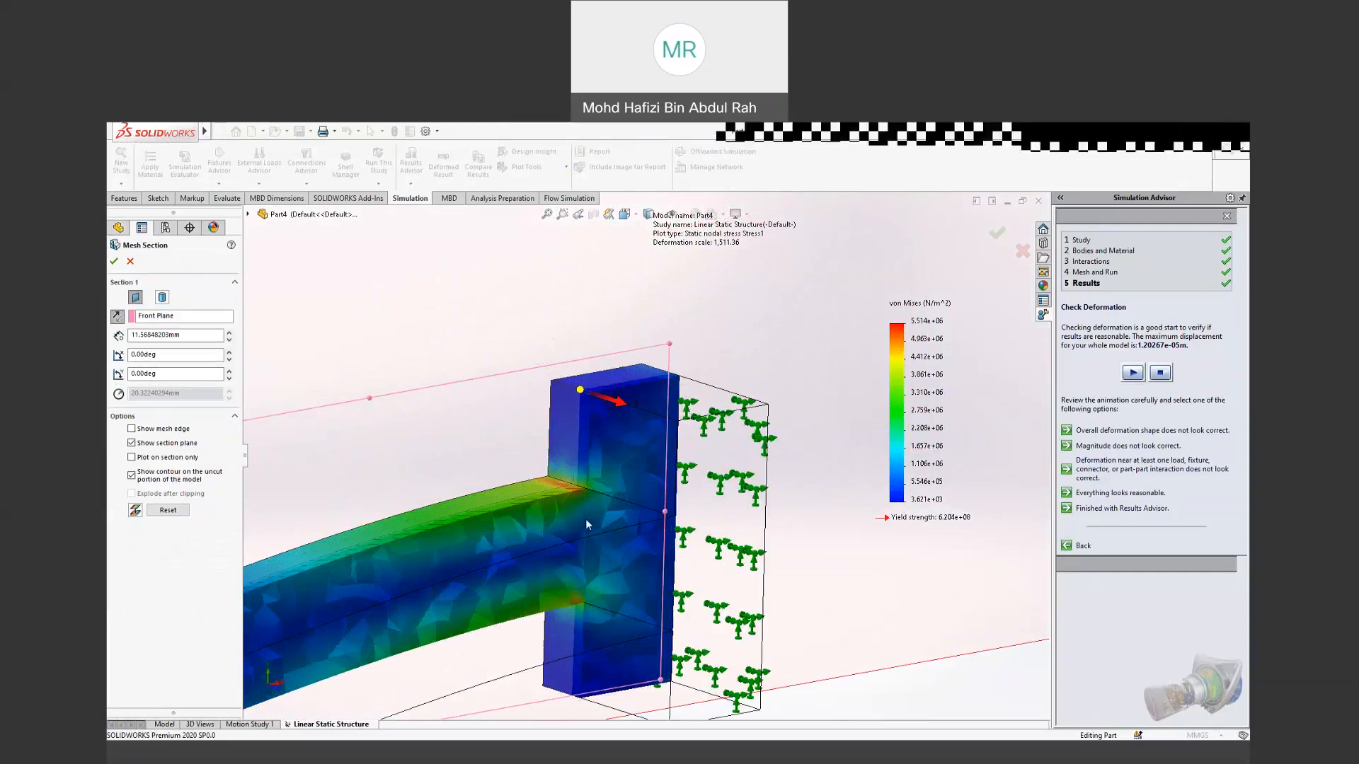
{"action": "scroll", "coordinate": [585, 520], "scroll_direction": "up", "scroll_amount": 3}
{"action": "left_click_drag", "start_coordinate": [651, 435], "coordinate": [628, 477]}
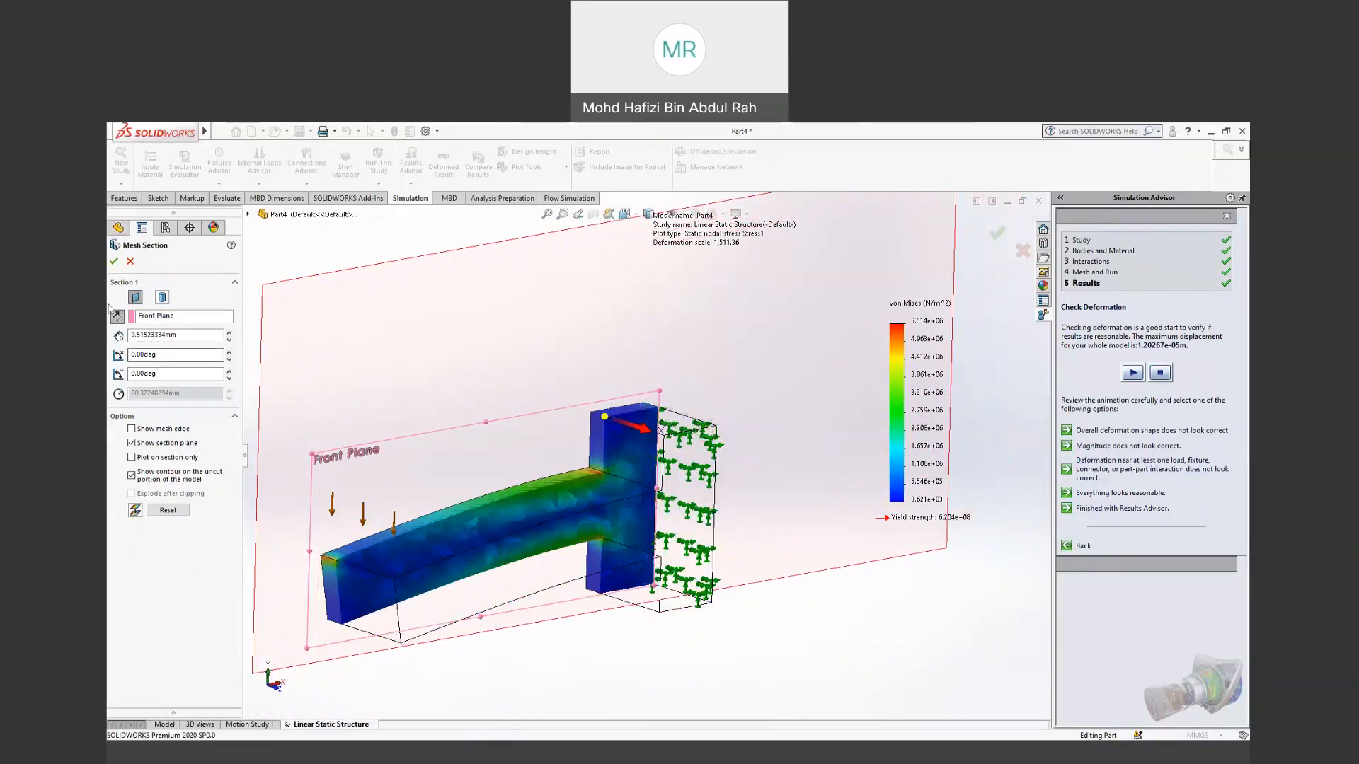
{"action": "left_click", "coordinate": [129, 262]}
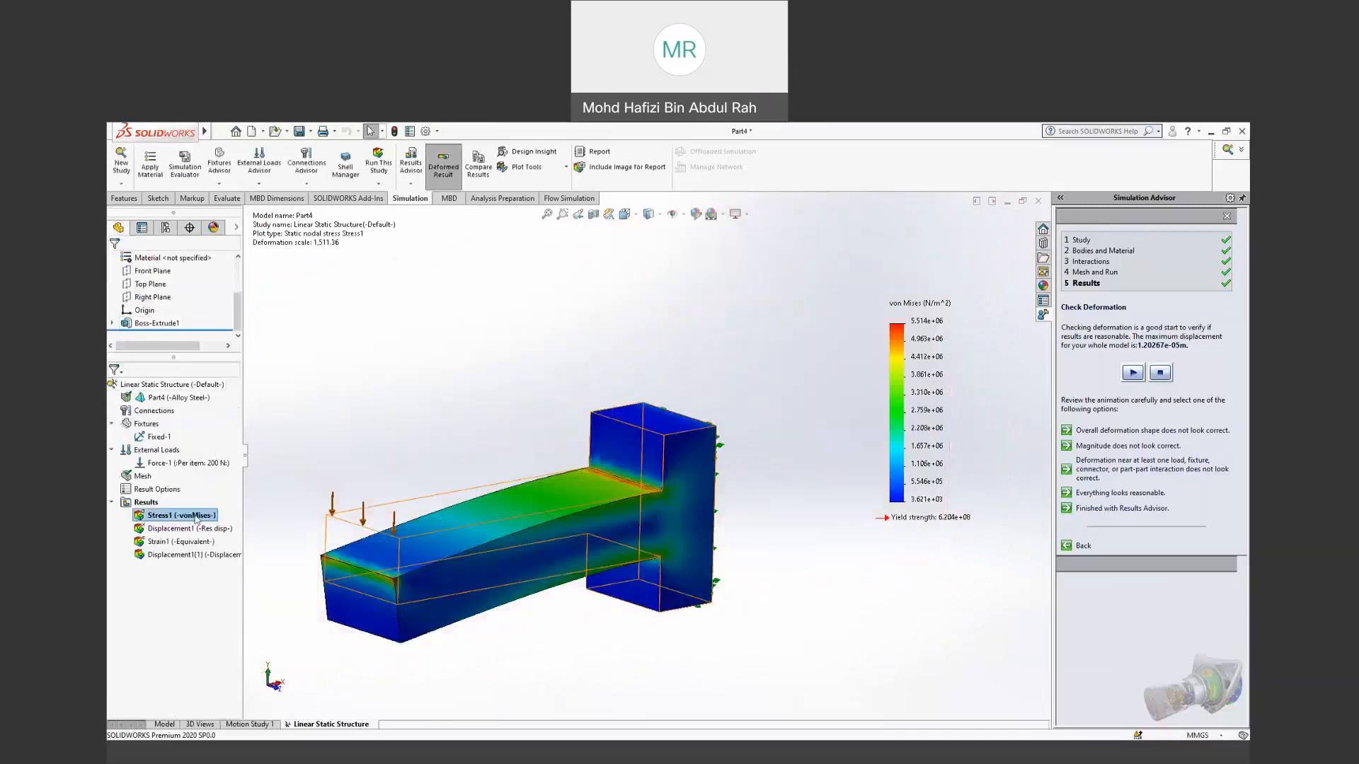
Step: In the stress plot's chart options, move the legend to 82% horizontally and show the minimum and maximum annotations
{"action": "right_click", "coordinate": [196, 518]}
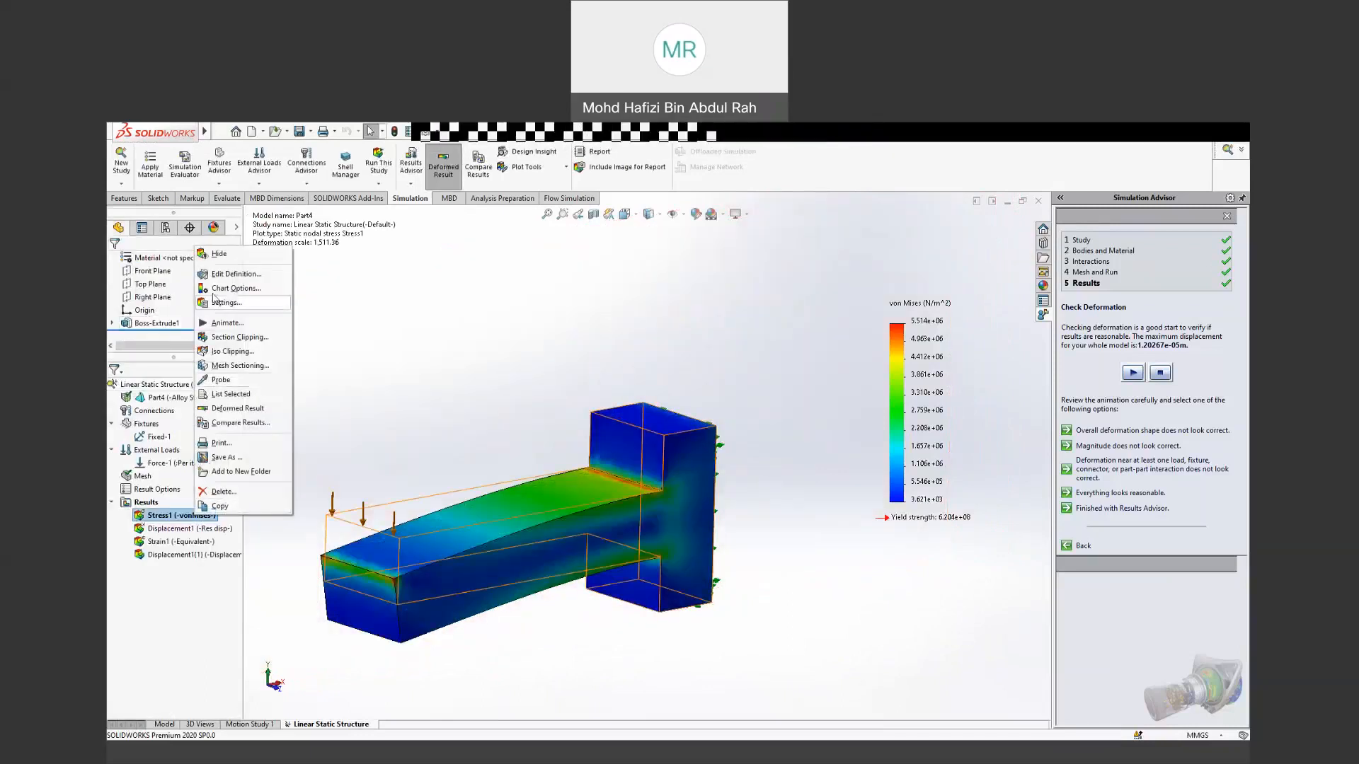
{"action": "left_click", "coordinate": [234, 287]}
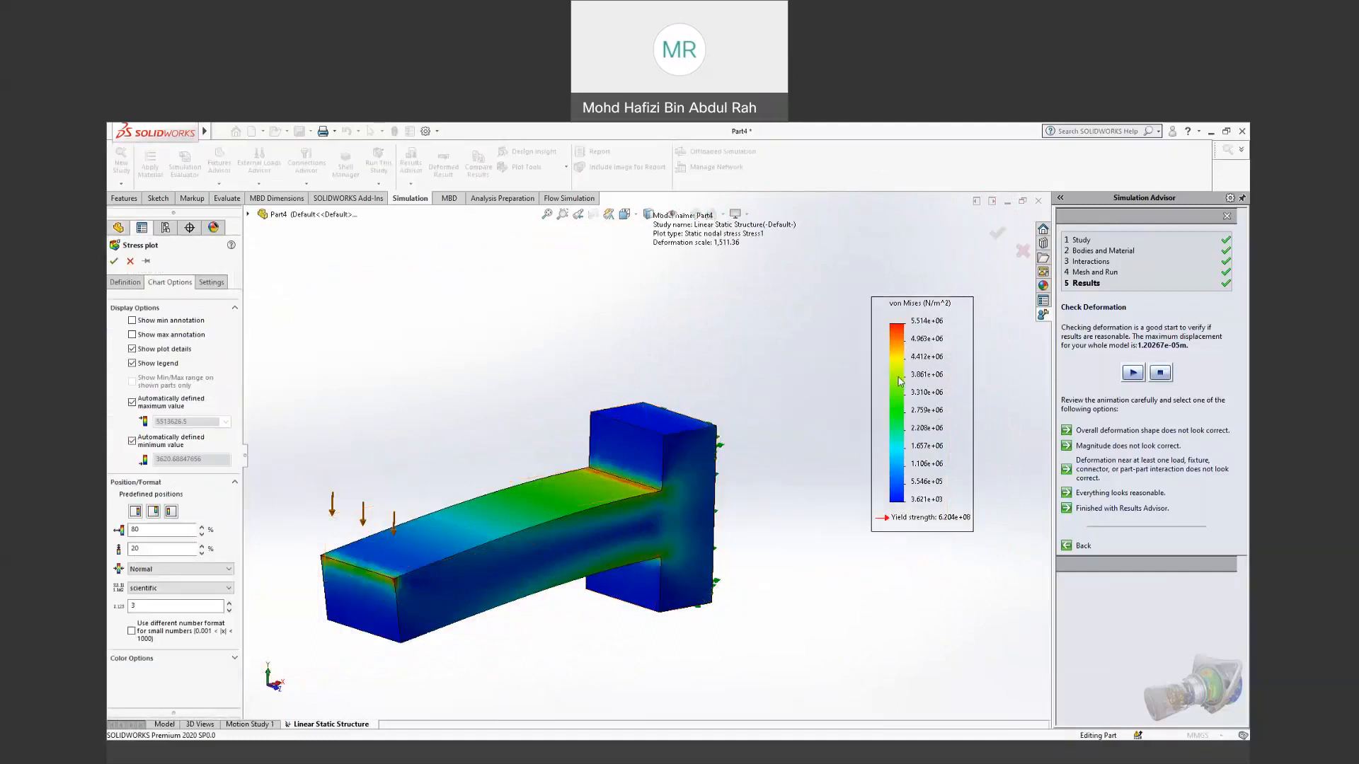
{"action": "left_click_drag", "start_coordinate": [895, 321], "coordinate": [928, 332]}
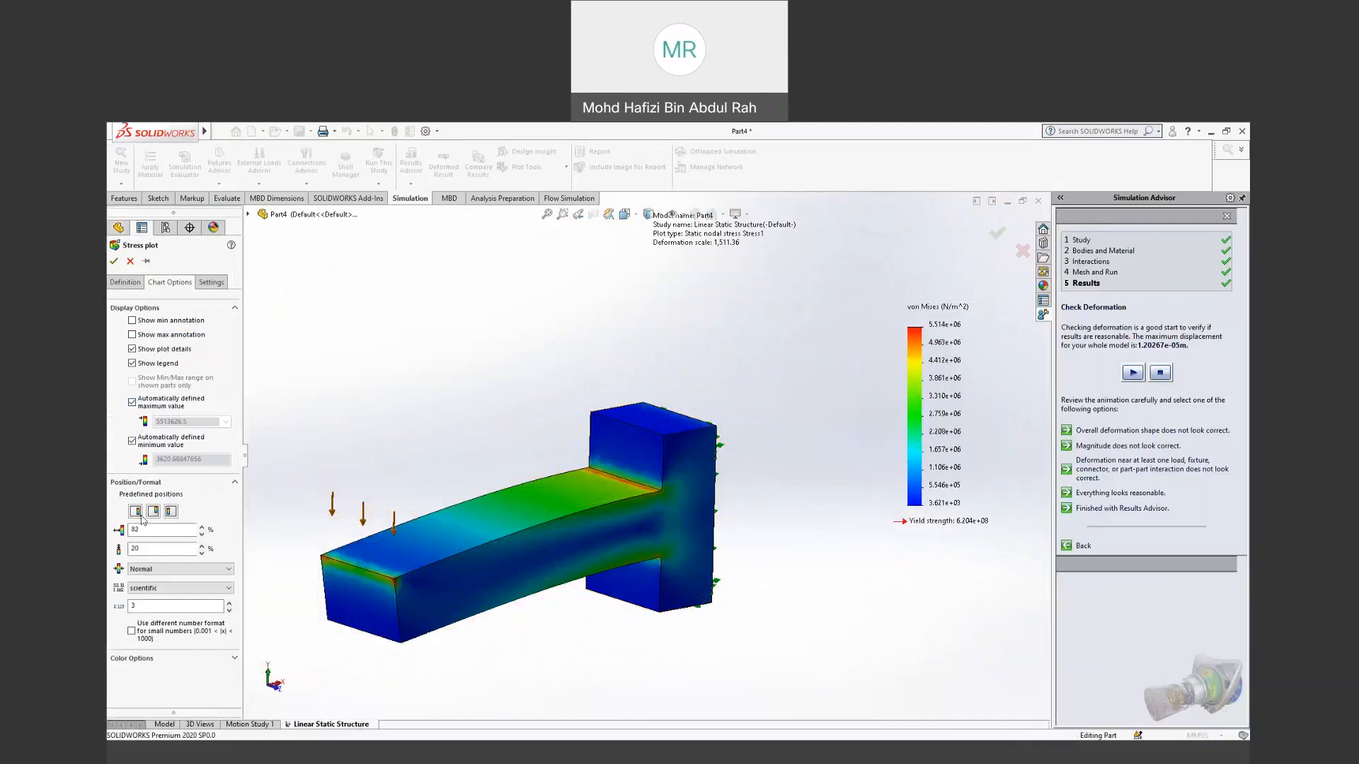
{"action": "left_click", "coordinate": [132, 335]}
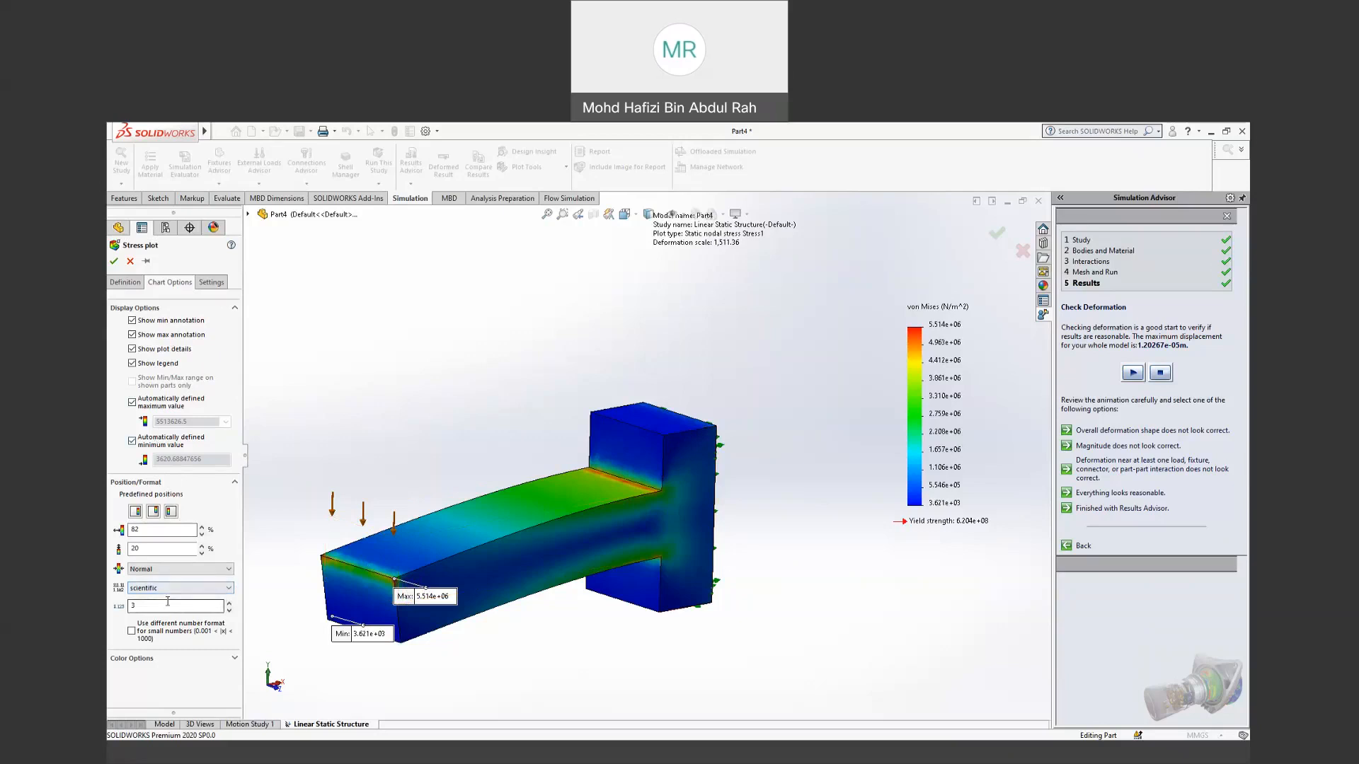
Step: Try the Thin width for the legend's colour bar and return it to Normal
{"action": "left_click", "coordinate": [180, 569]}
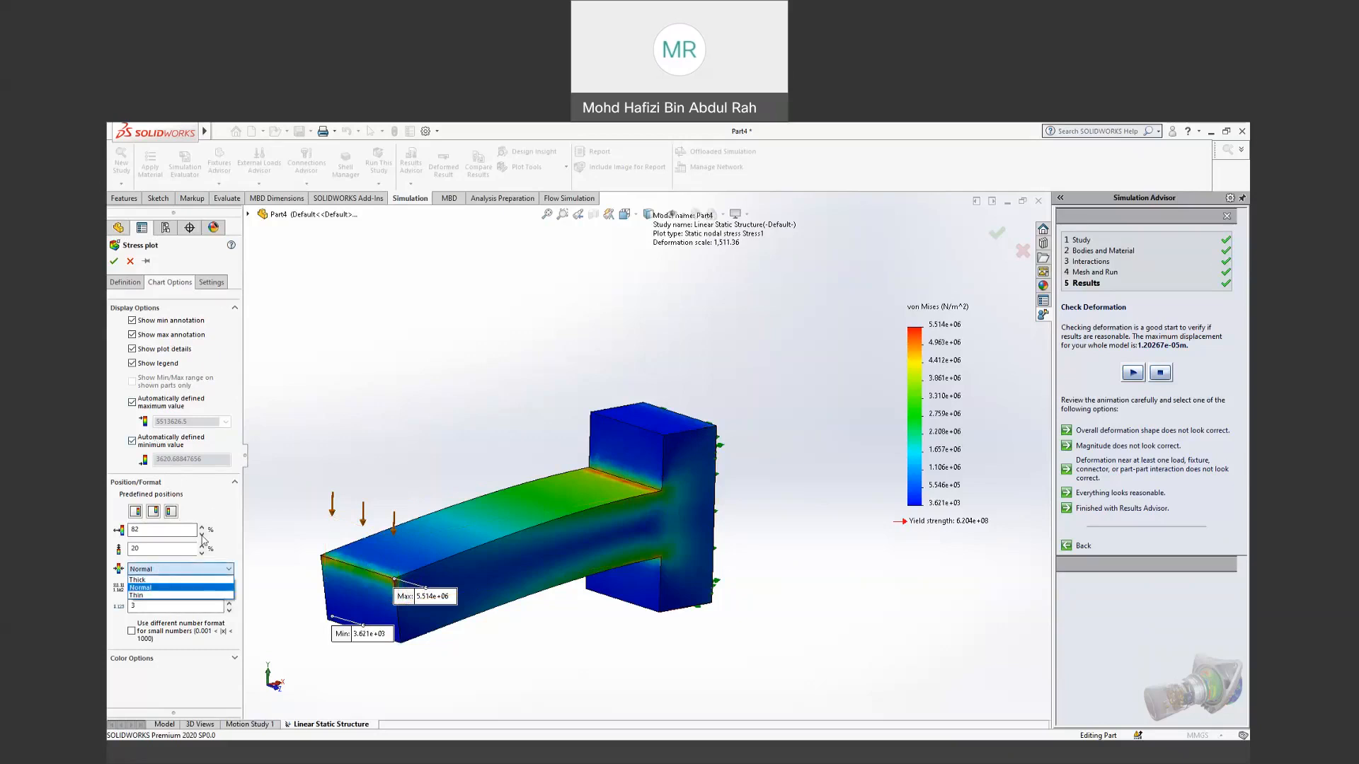
{"action": "left_click", "coordinate": [181, 595]}
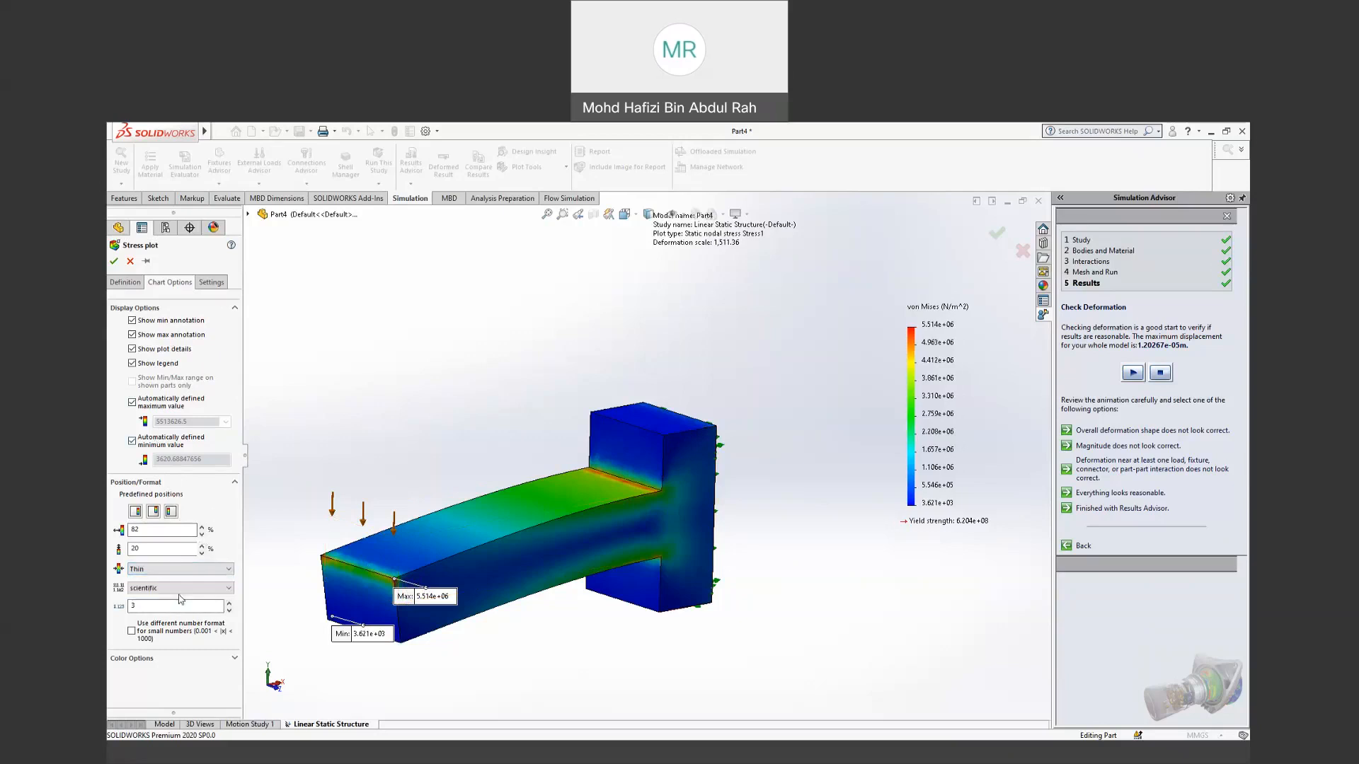
{"action": "left_click", "coordinate": [179, 569]}
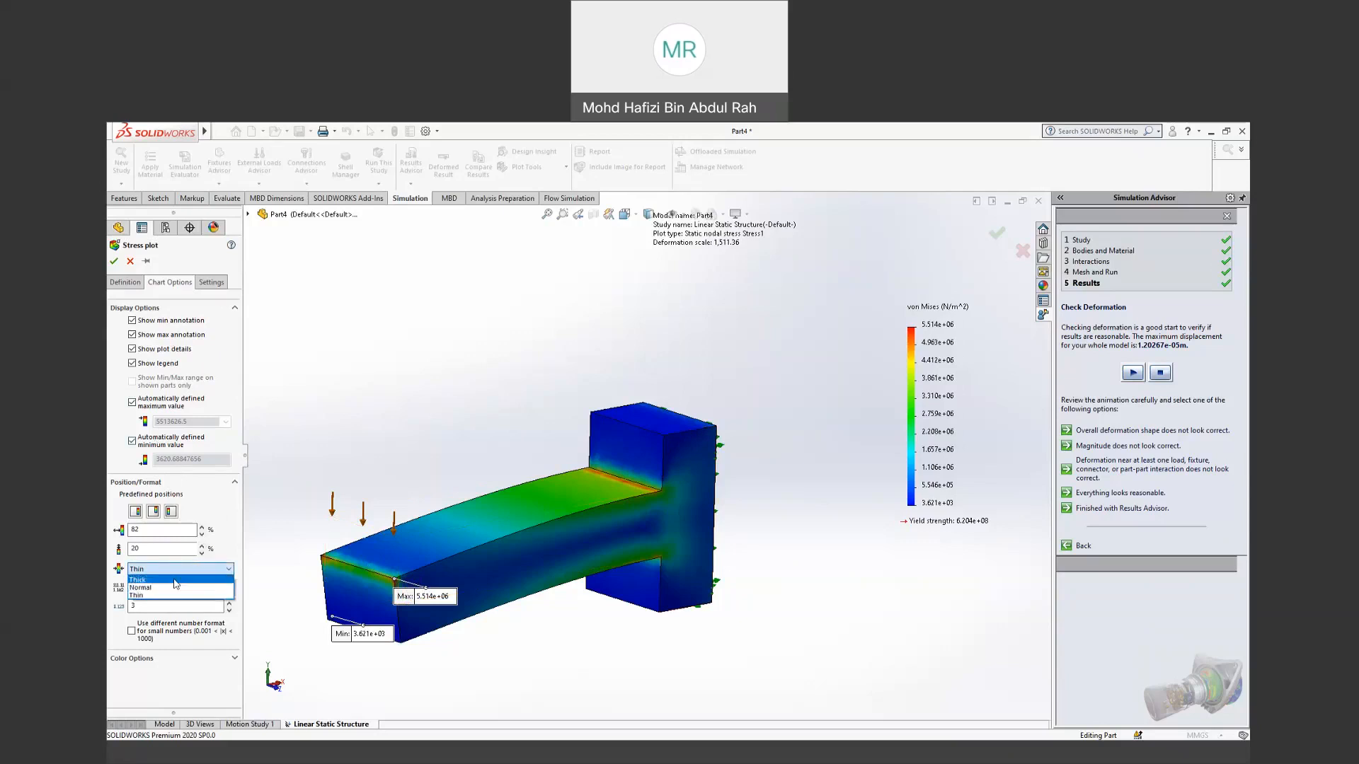
{"action": "left_click", "coordinate": [177, 588]}
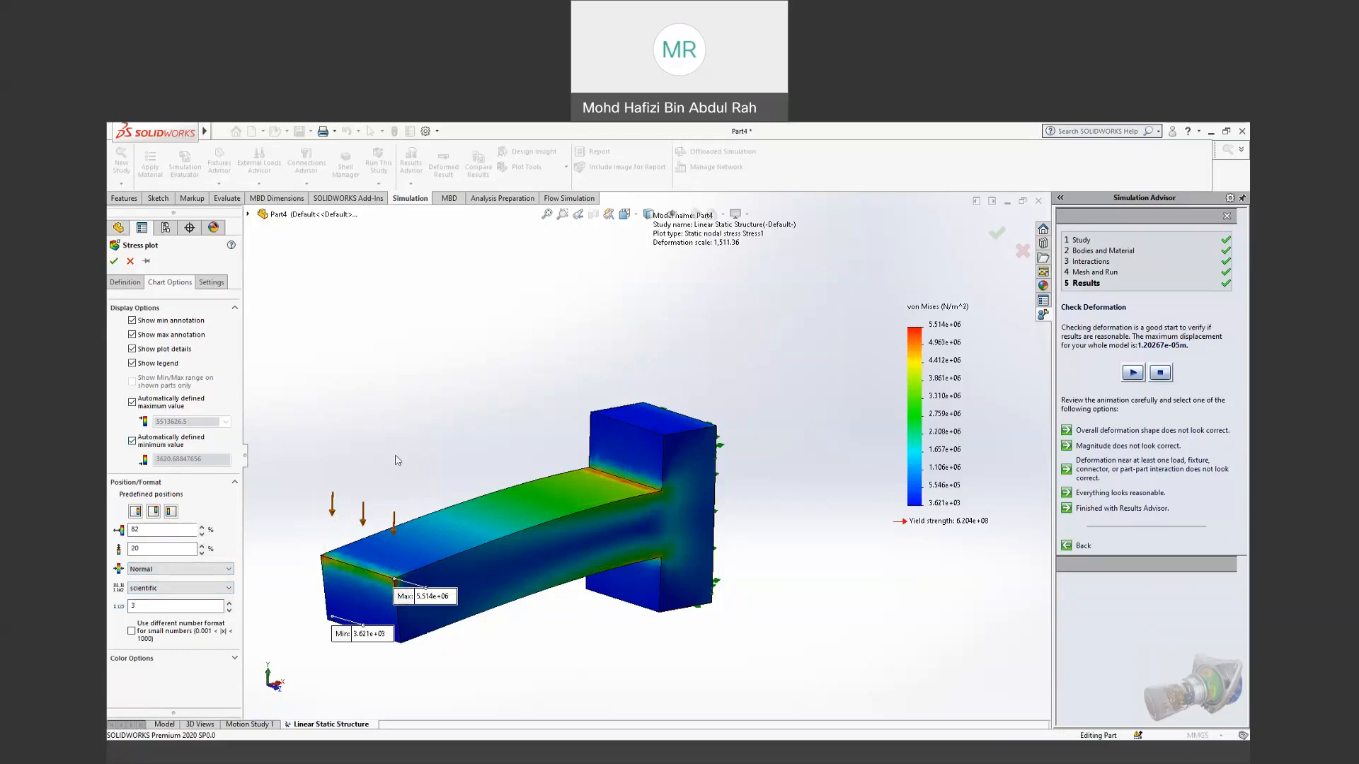
Step: Try a different number format for small numbers in the stress legend, view the colour options and discard the chart changes
{"action": "left_click", "coordinate": [131, 632]}
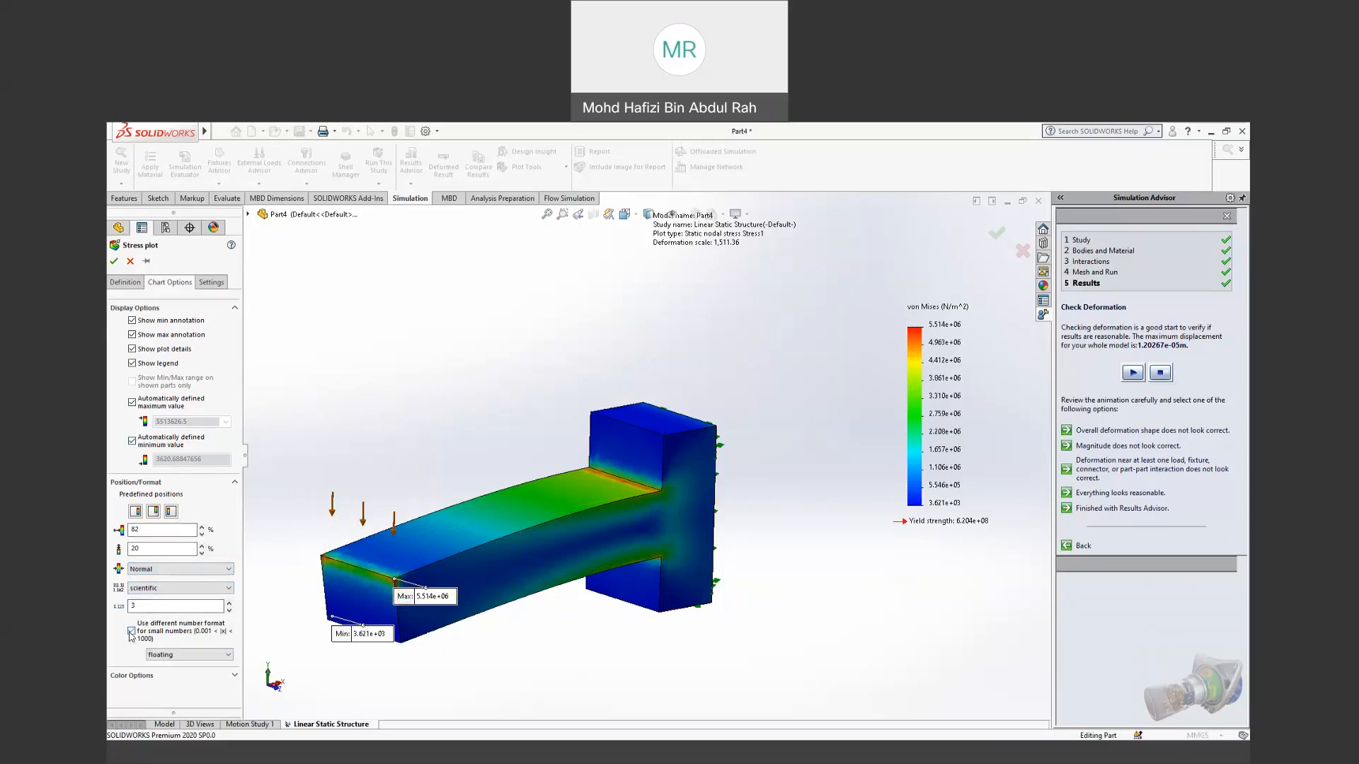
{"action": "left_click", "coordinate": [132, 632]}
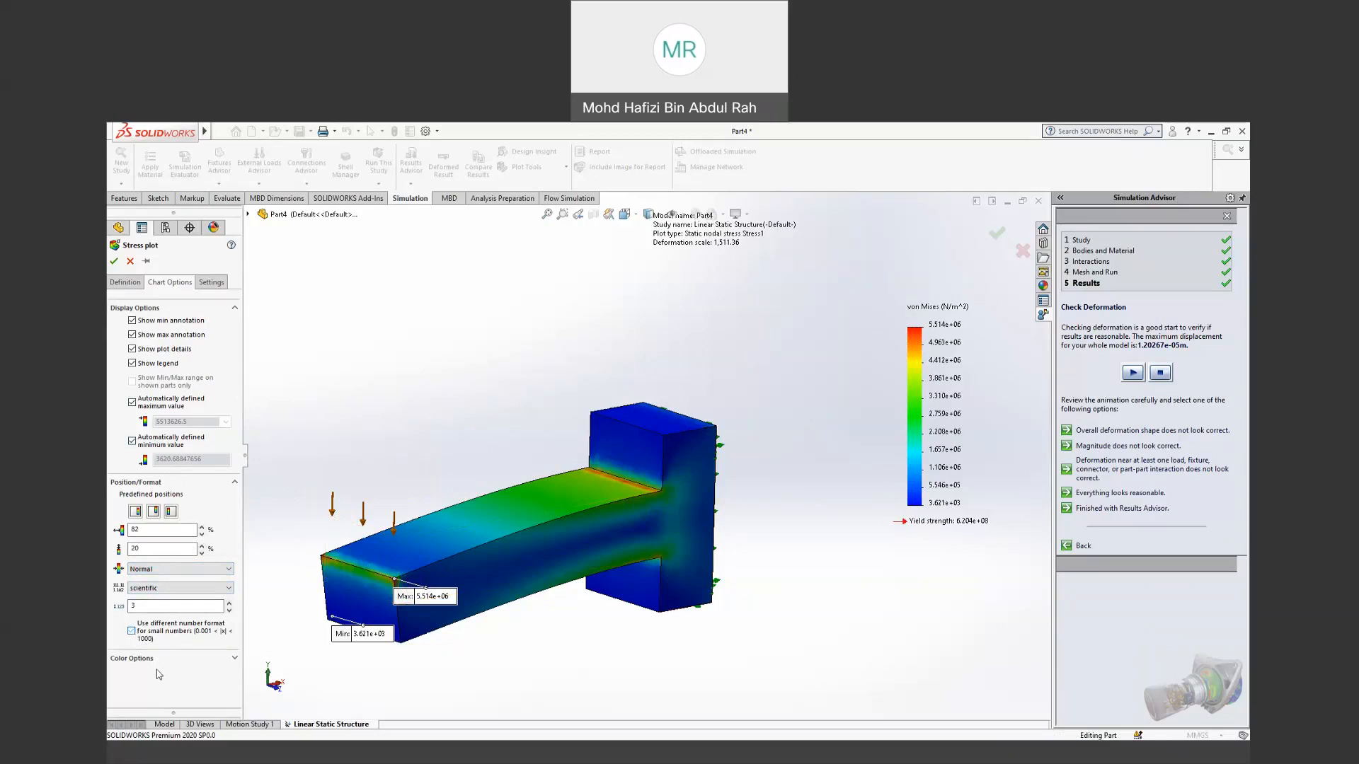
{"action": "left_click", "coordinate": [236, 660]}
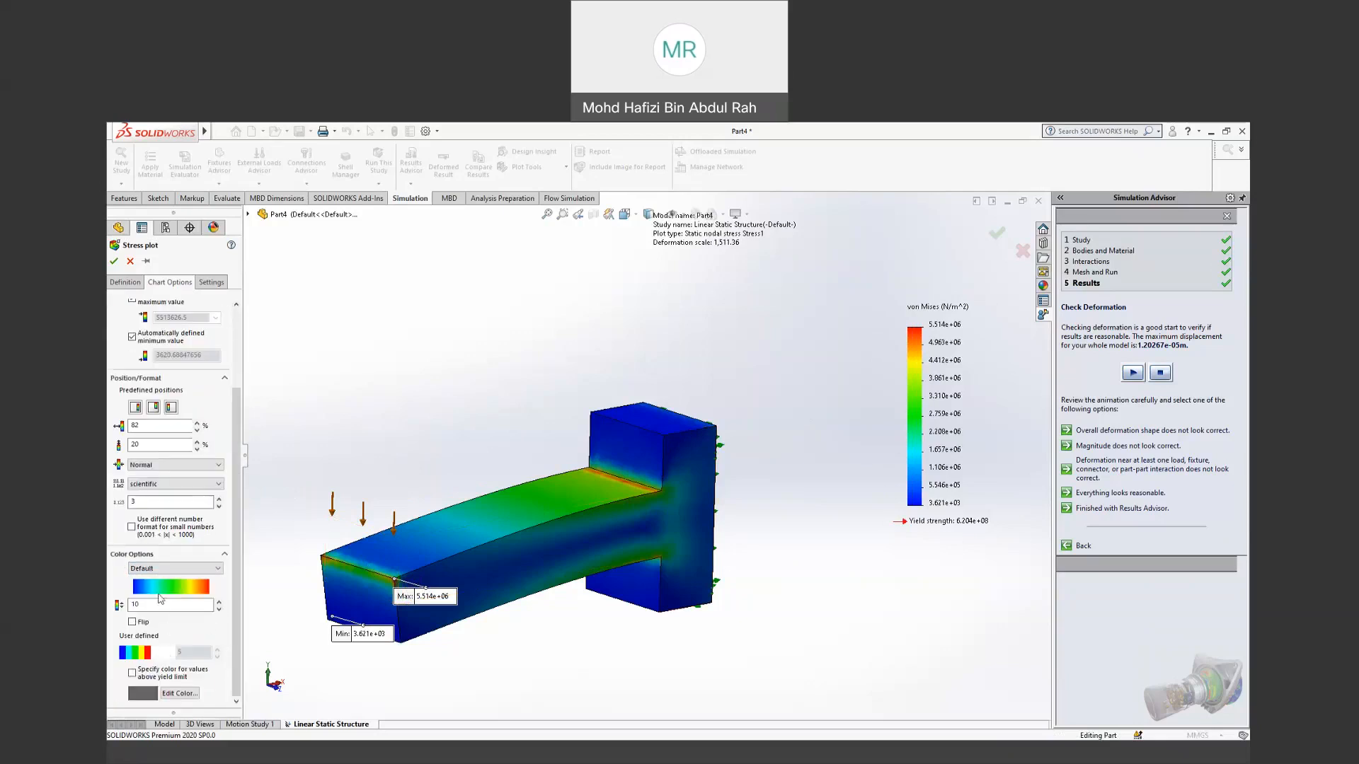
{"action": "scroll", "coordinate": [169, 537], "scroll_direction": "up", "scroll_amount": 3}
{"action": "left_click", "coordinate": [131, 261]}
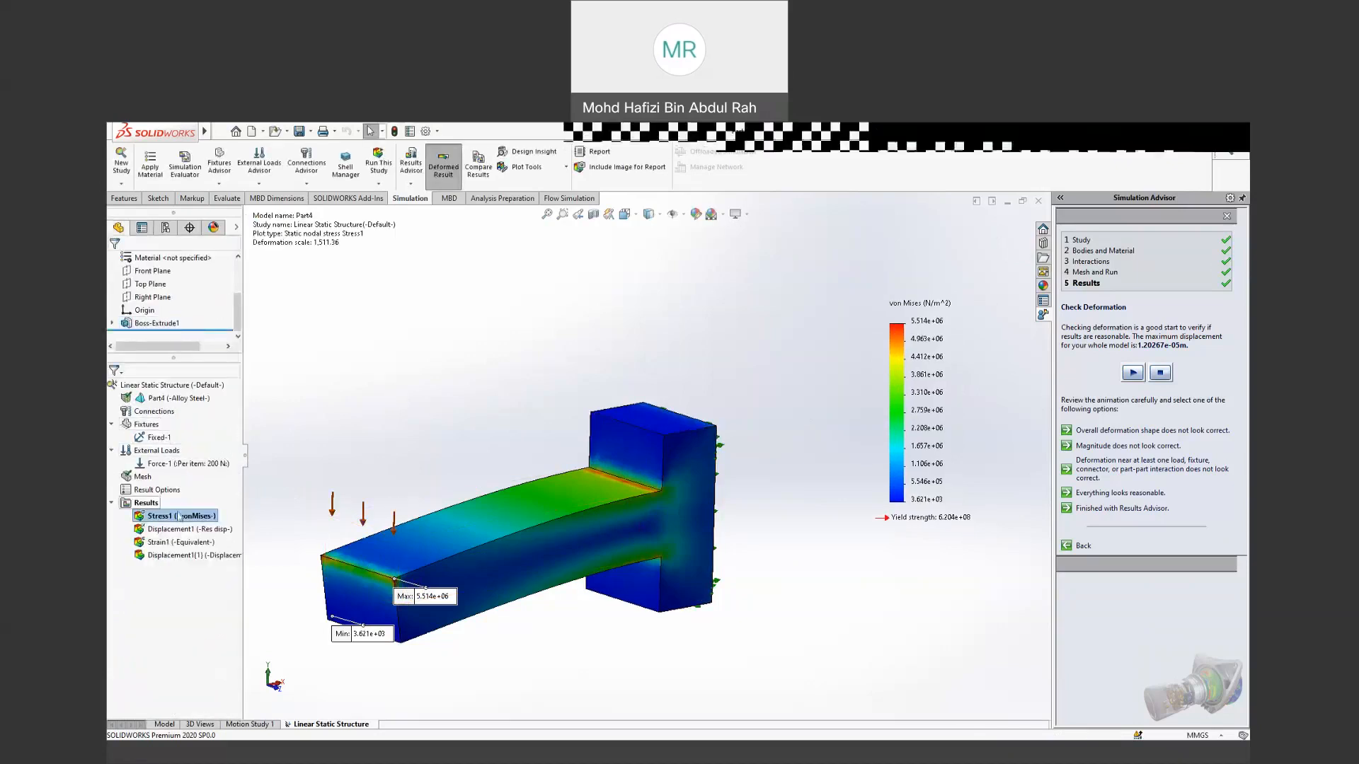
Step: Compare the stress plot on the undeformed shape with the deformed result, ending on the deformed one
{"action": "right_click", "coordinate": [180, 515]}
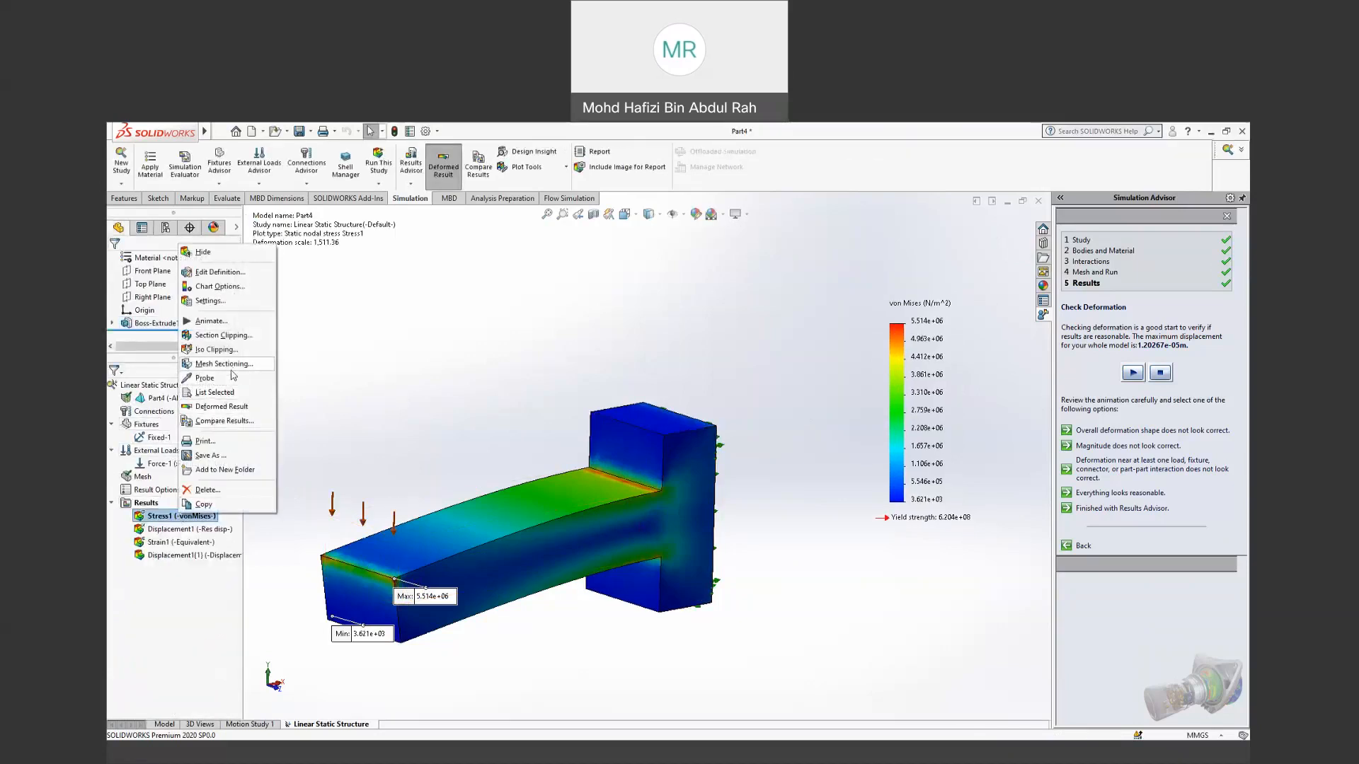
{"action": "left_click", "coordinate": [225, 407]}
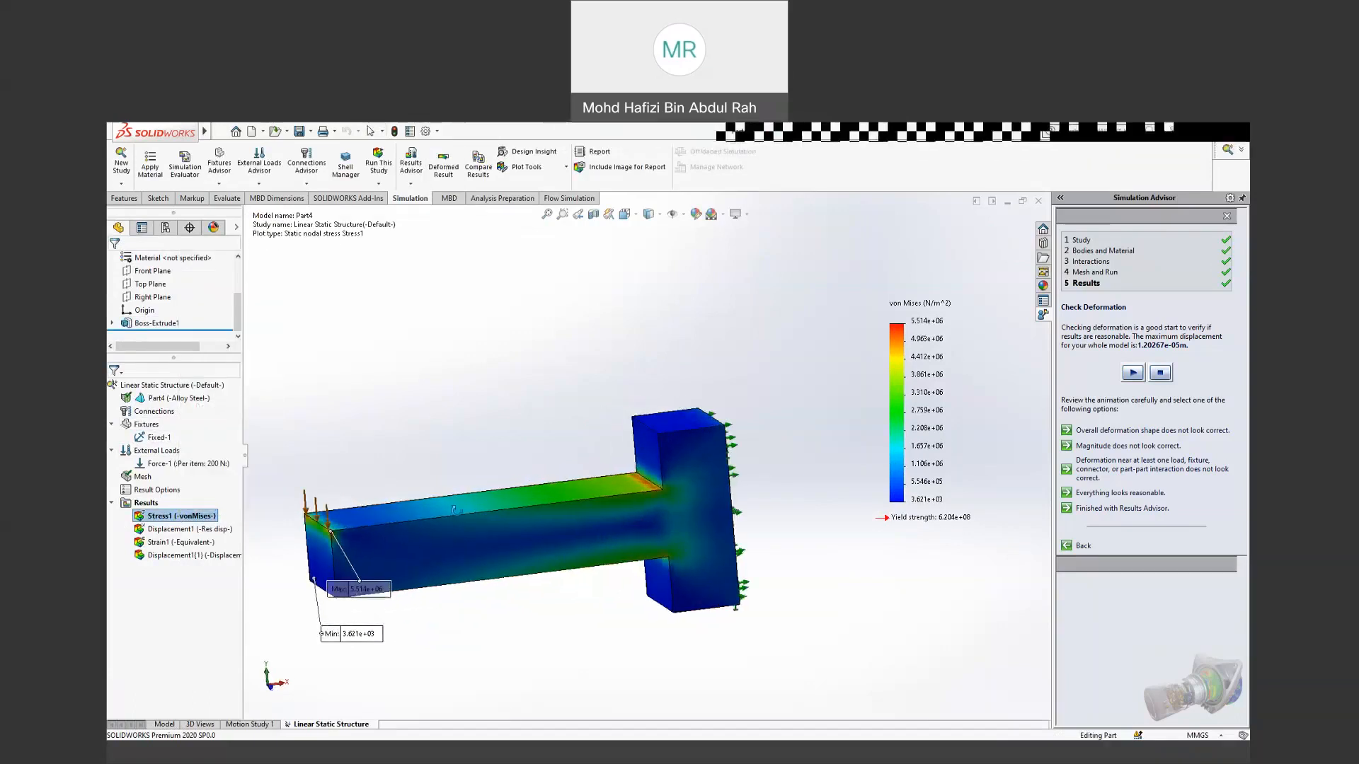
{"action": "right_click", "coordinate": [186, 516]}
{"action": "left_click", "coordinate": [233, 410]}
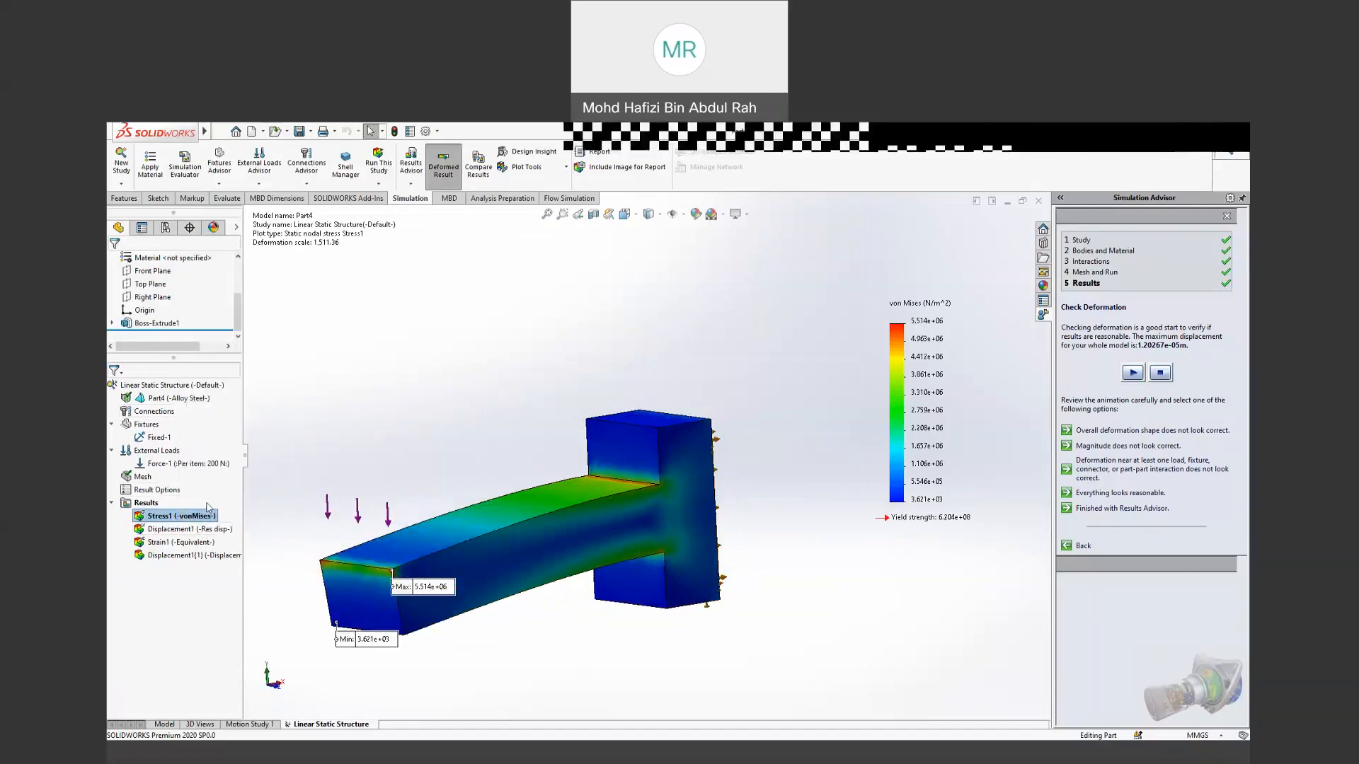
Step: Show the resultant displacement plot and examine the part and its colour legend from different angles
{"action": "right_click", "coordinate": [175, 530]}
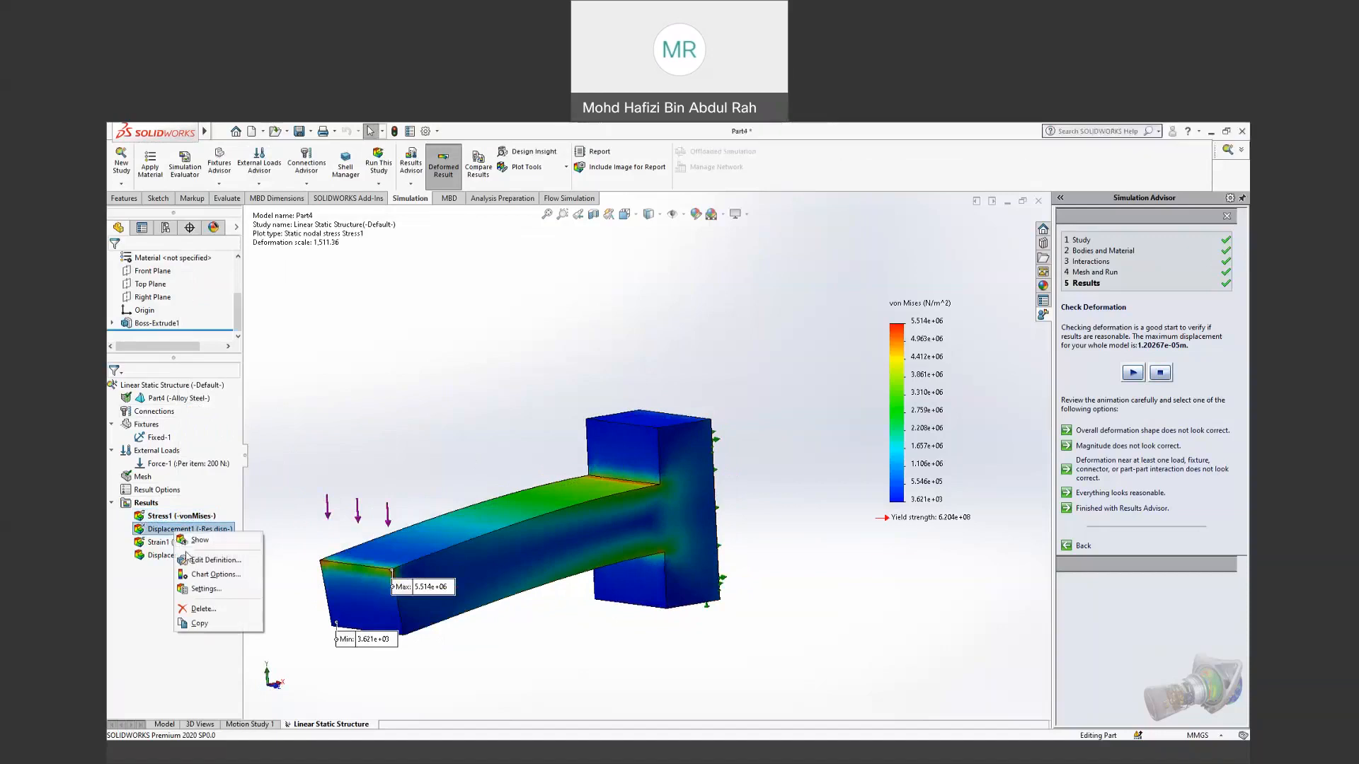
{"action": "left_click", "coordinate": [195, 540]}
{"action": "middle_click_drag", "start_coordinate": [815, 547], "coordinate": [840, 434]}
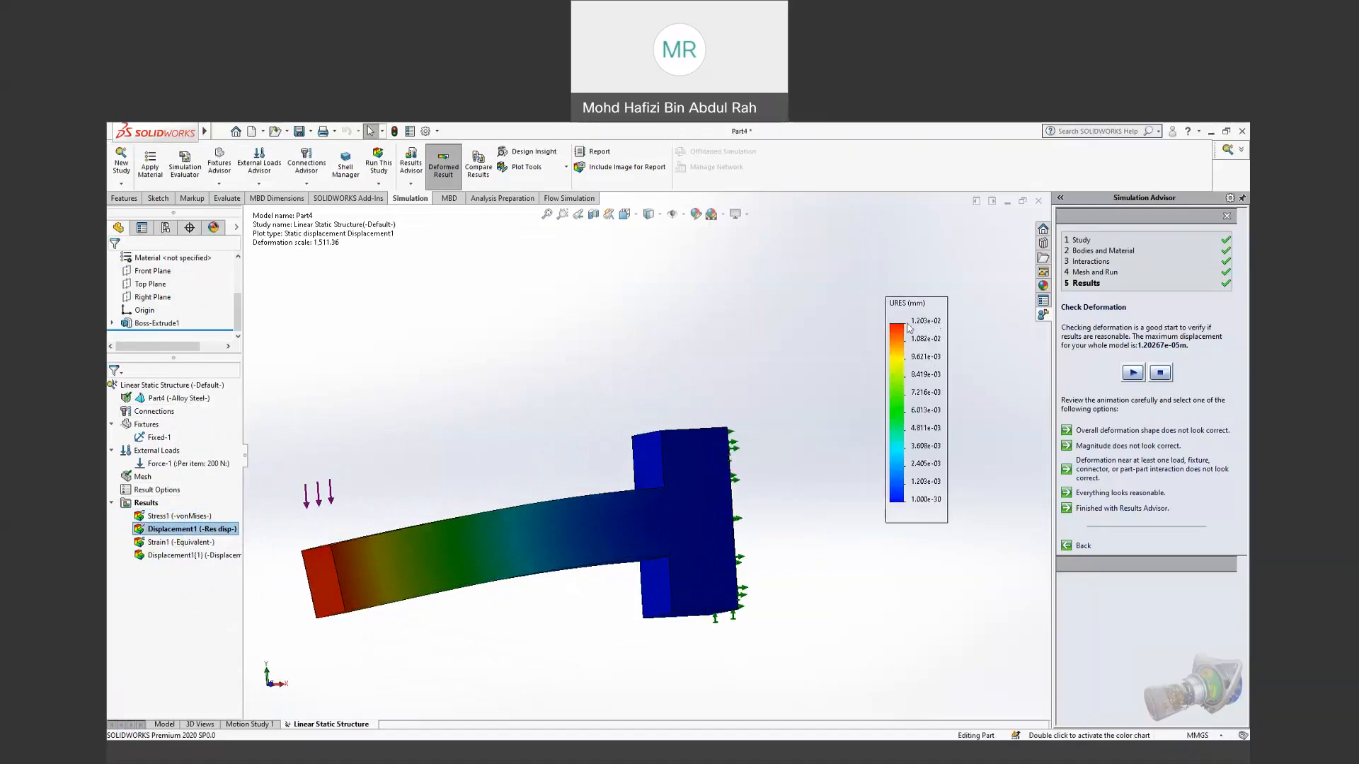
{"action": "middle_click_drag", "start_coordinate": [719, 397], "coordinate": [730, 420]}
{"action": "scroll", "coordinate": [729, 421], "scroll_direction": "down", "scroll_amount": 1}
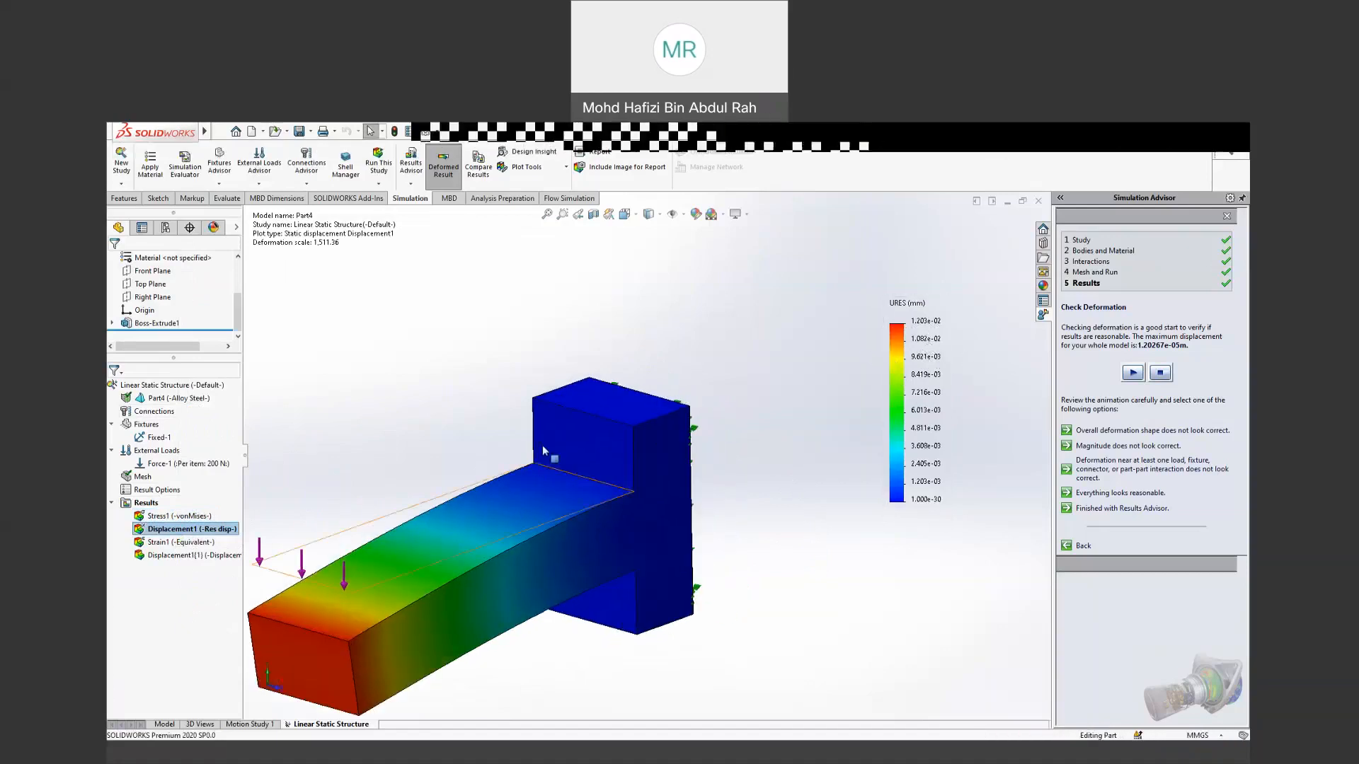
Step: Play the animation of the displacement plot and close it
{"action": "right_click", "coordinate": [197, 532]}
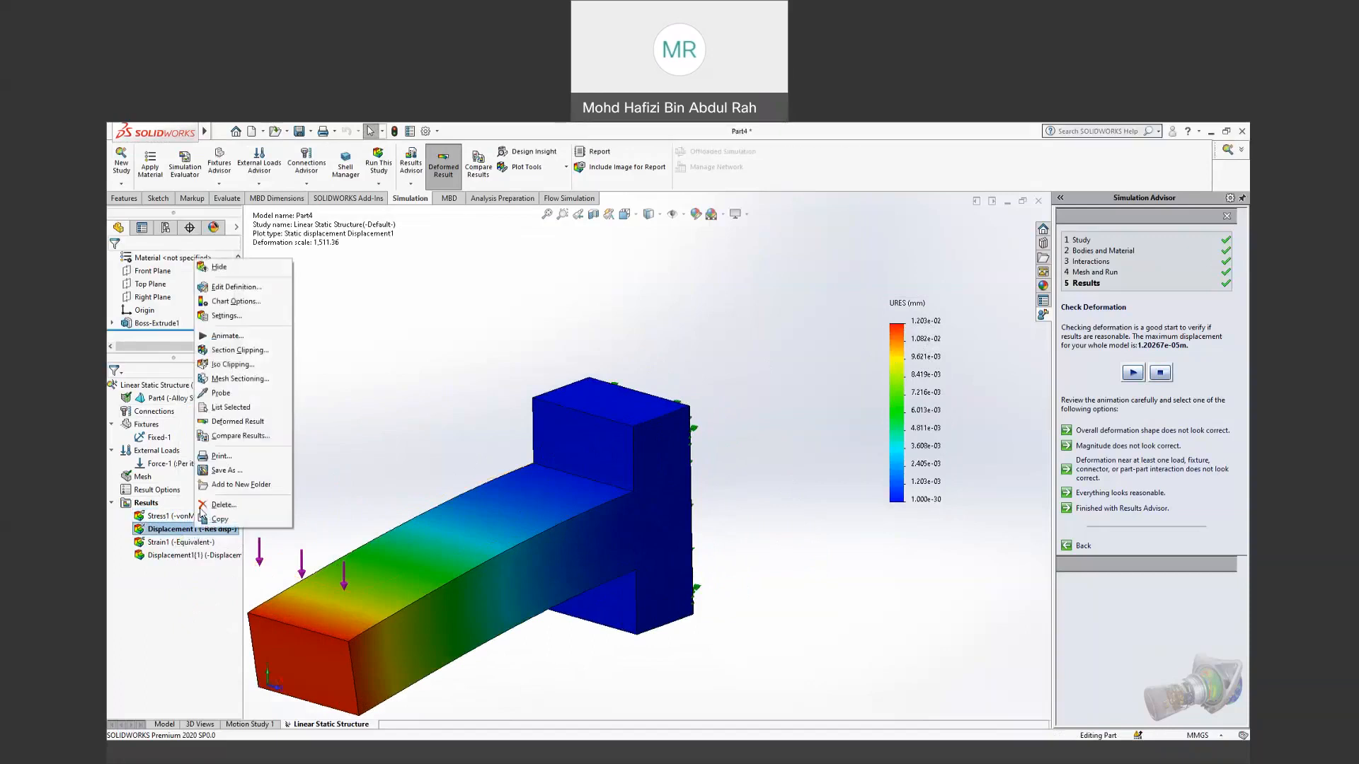
{"action": "left_click", "coordinate": [233, 336]}
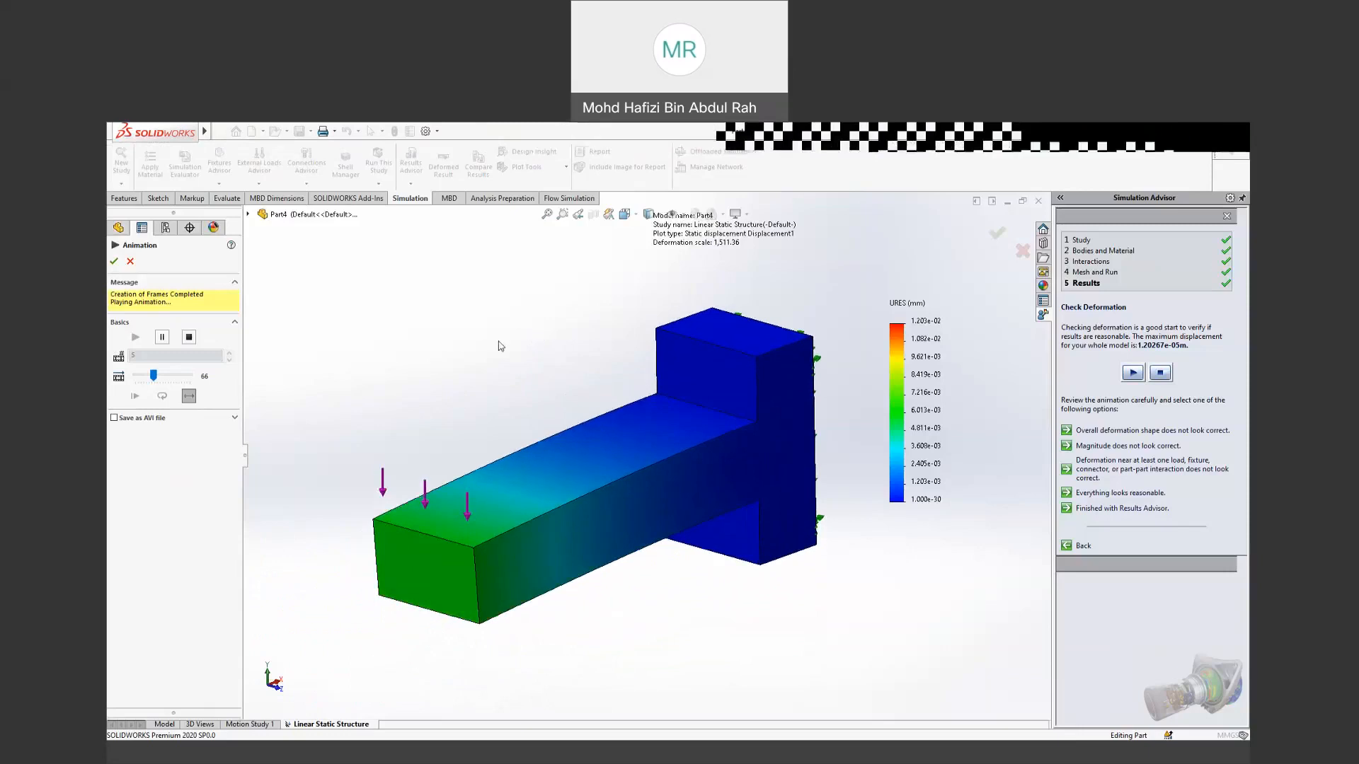
{"action": "left_click", "coordinate": [154, 375]}
{"action": "left_click_drag", "start_coordinate": [154, 376], "coordinate": [154, 386]}
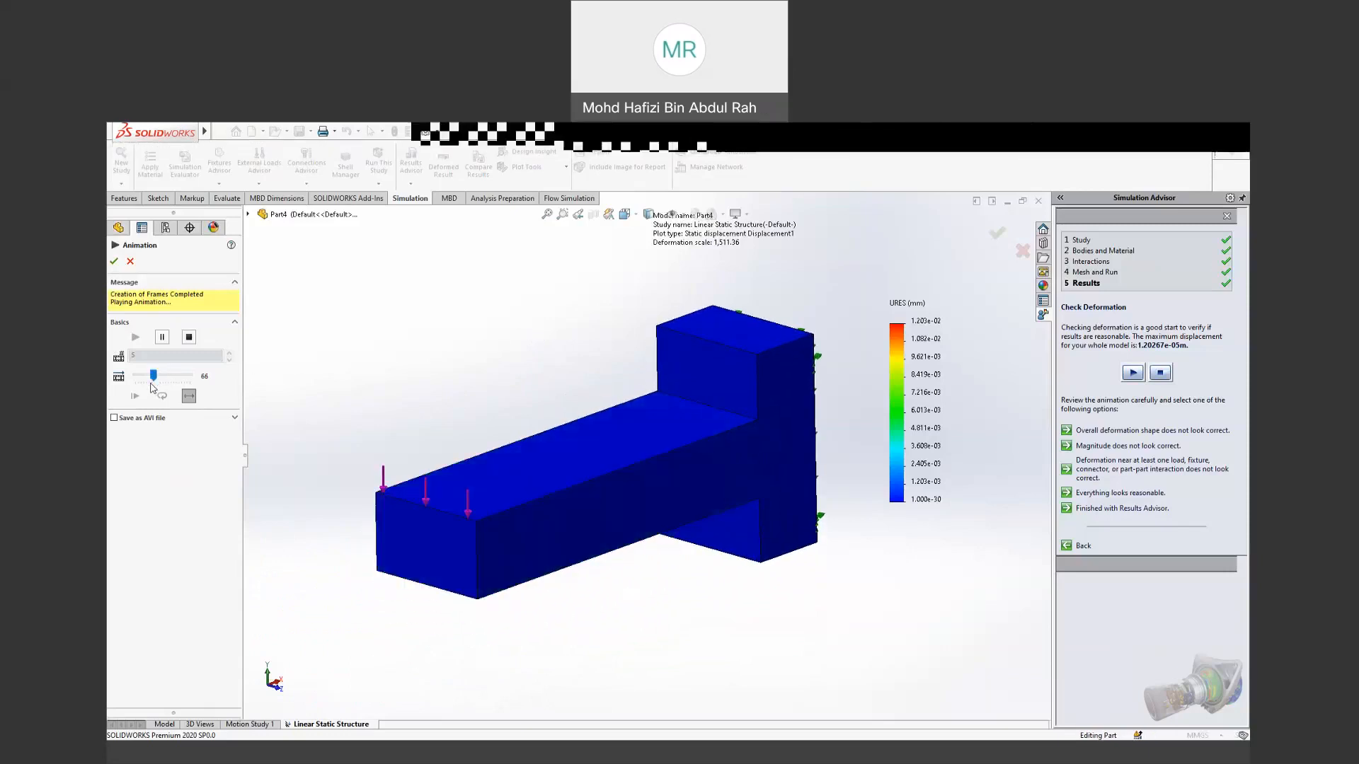
{"action": "left_click", "coordinate": [130, 262]}
Step: Probe the displacement on the stem's upper free-end edge, move its callout below the part and close the probe
{"action": "right_click", "coordinate": [189, 530]}
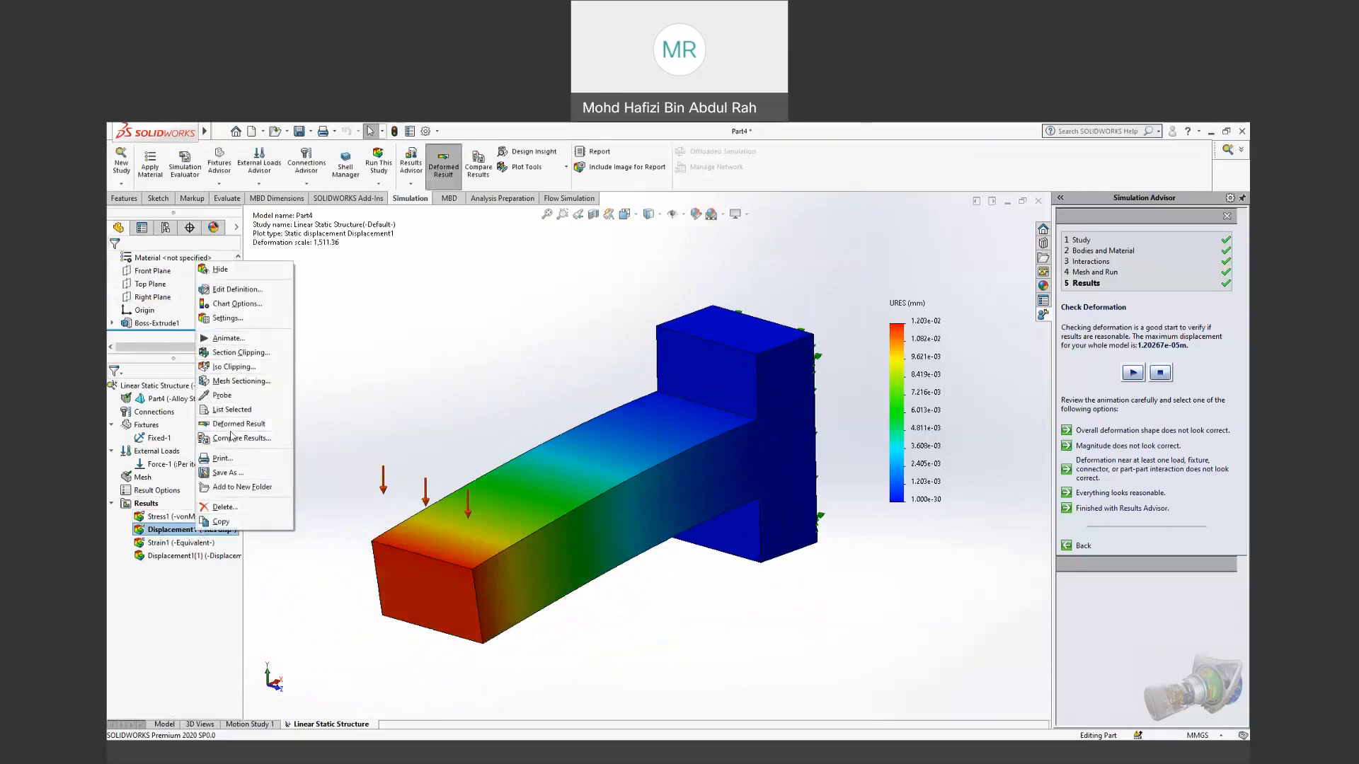
{"action": "left_click", "coordinate": [233, 396]}
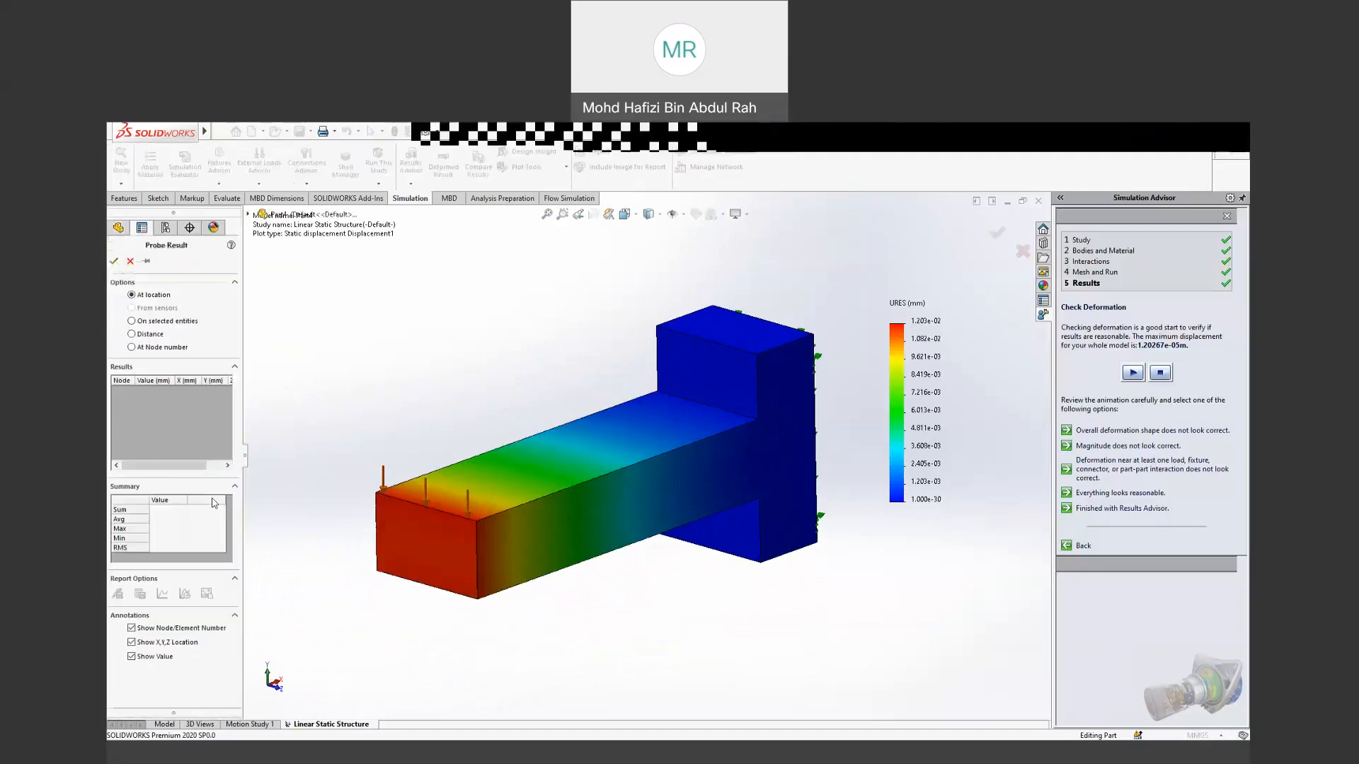
{"action": "left_click", "coordinate": [440, 509]}
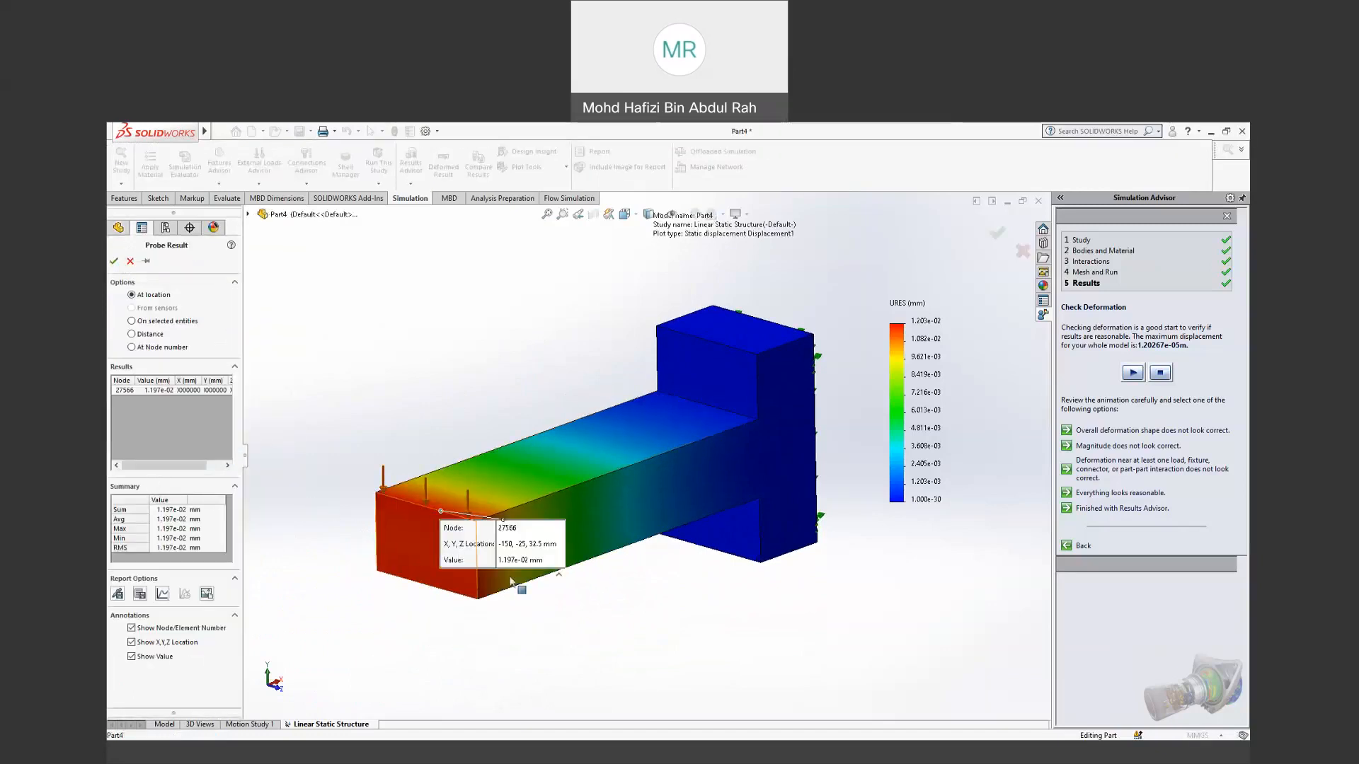
{"action": "left_click_drag", "start_coordinate": [524, 560], "coordinate": [575, 655]}
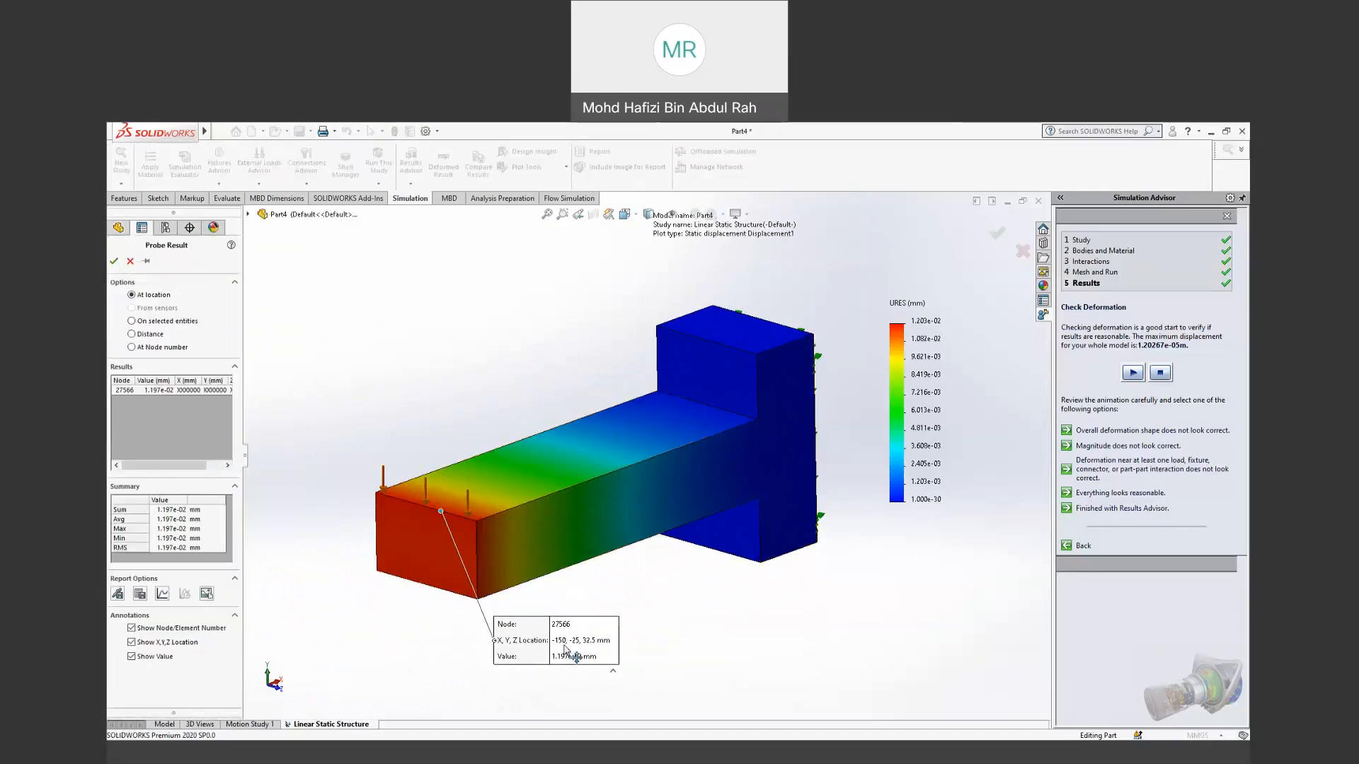
{"action": "left_click", "coordinate": [130, 261]}
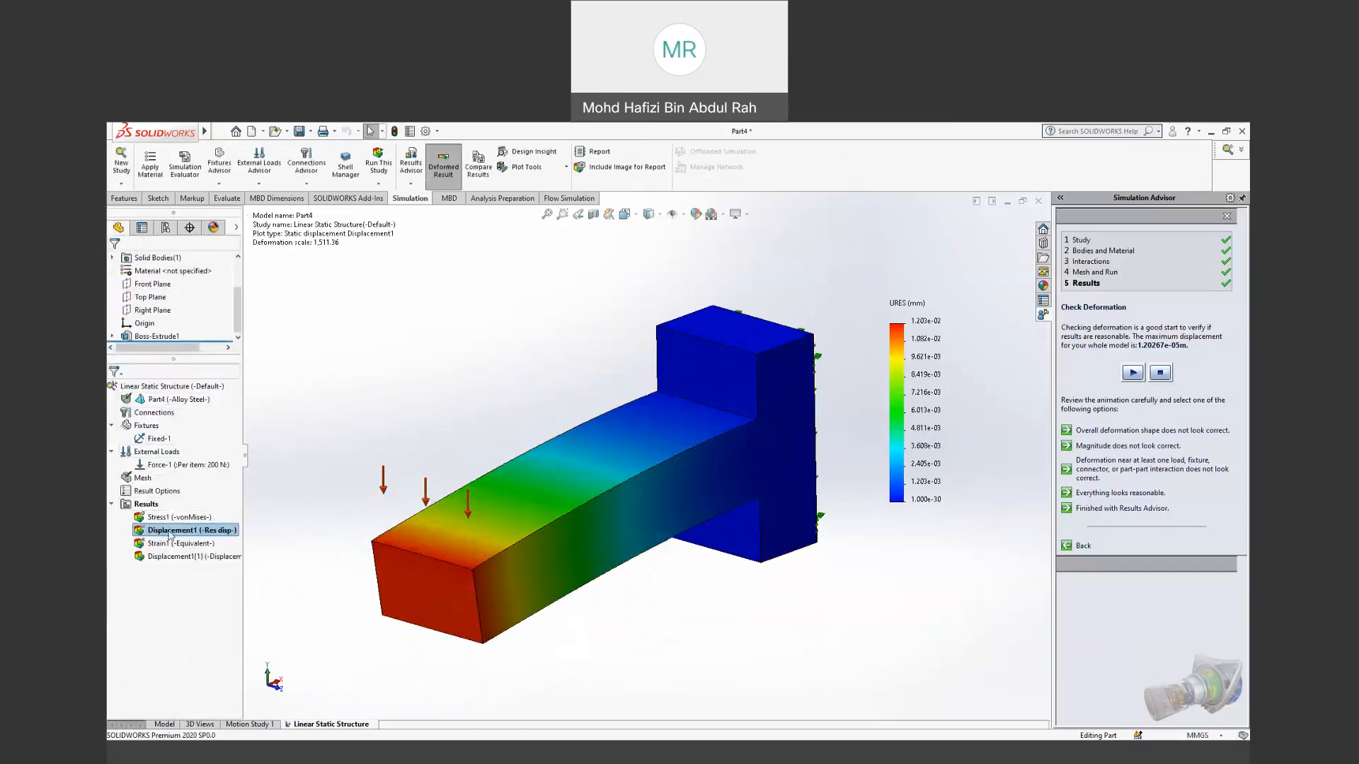
Step: Show the maximum and minimum annotations on the displacement plot through its chart options
{"action": "right_click", "coordinate": [170, 532]}
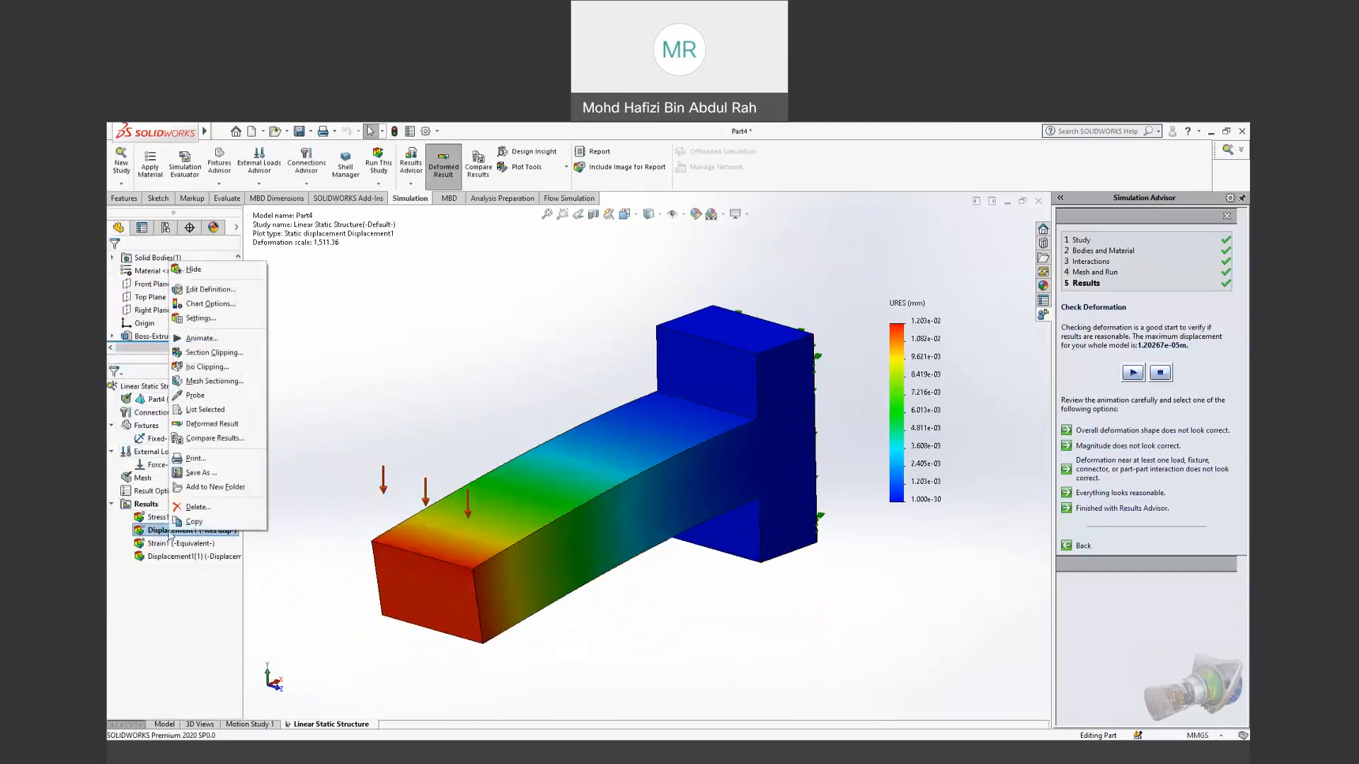
{"action": "left_click", "coordinate": [210, 304]}
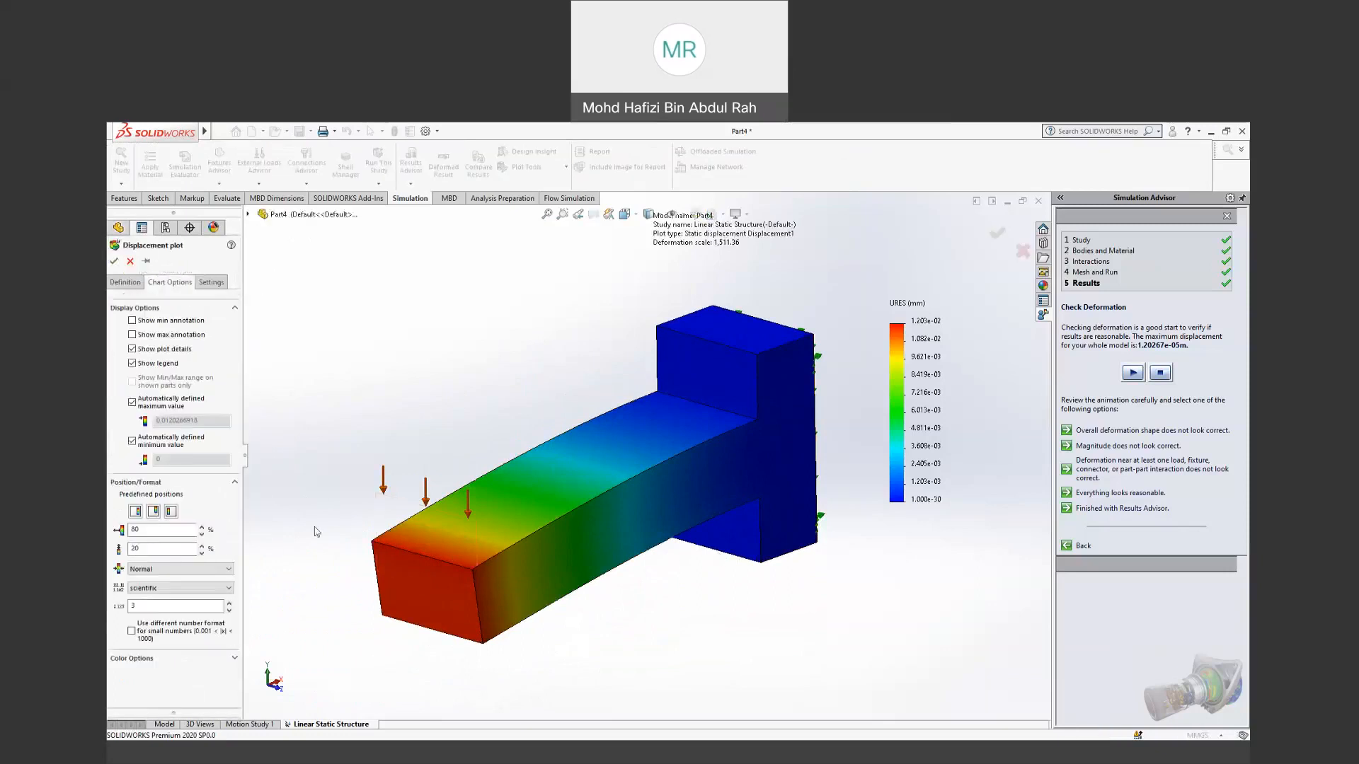
{"action": "left_click", "coordinate": [133, 335]}
{"action": "left_click", "coordinate": [132, 320]}
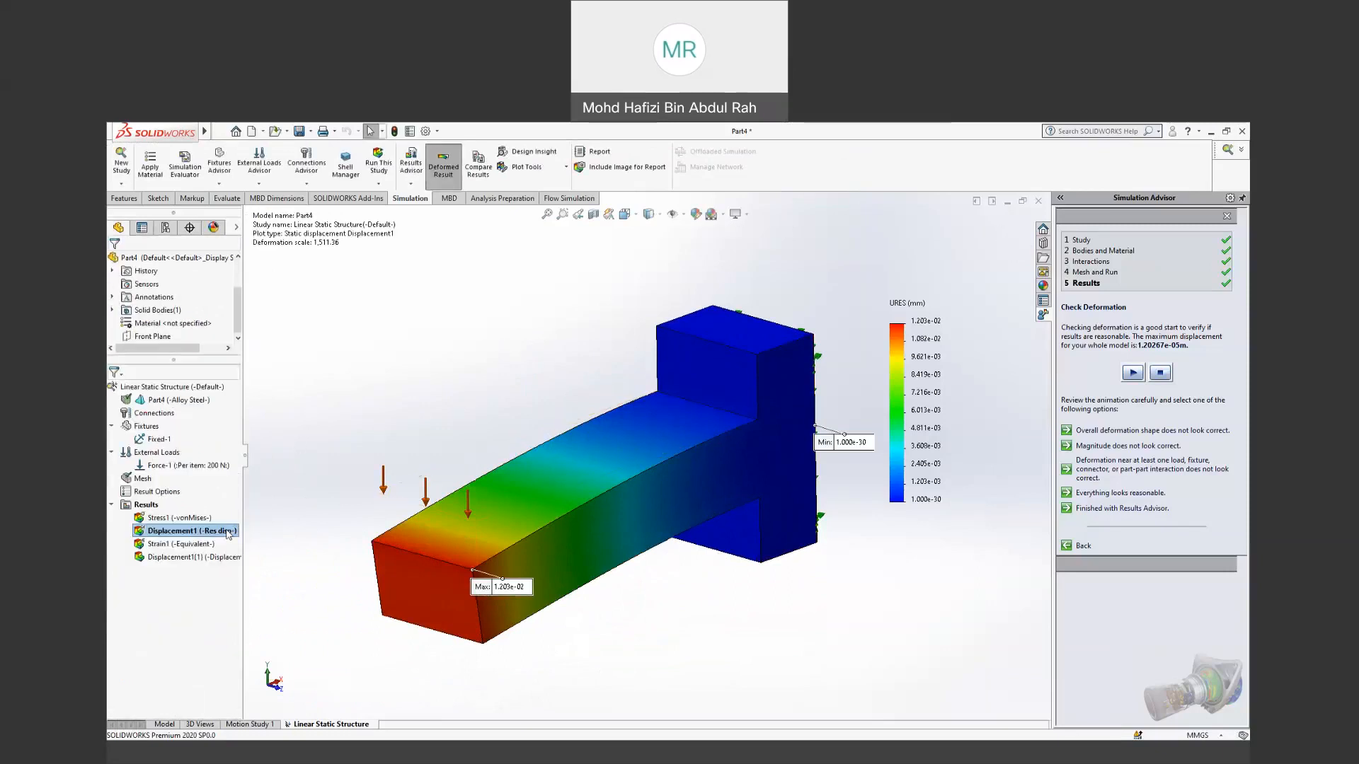
Step: Show the equivalent strain plot and examine the strain distribution along the stem and junction
{"action": "left_click", "coordinate": [214, 543]}
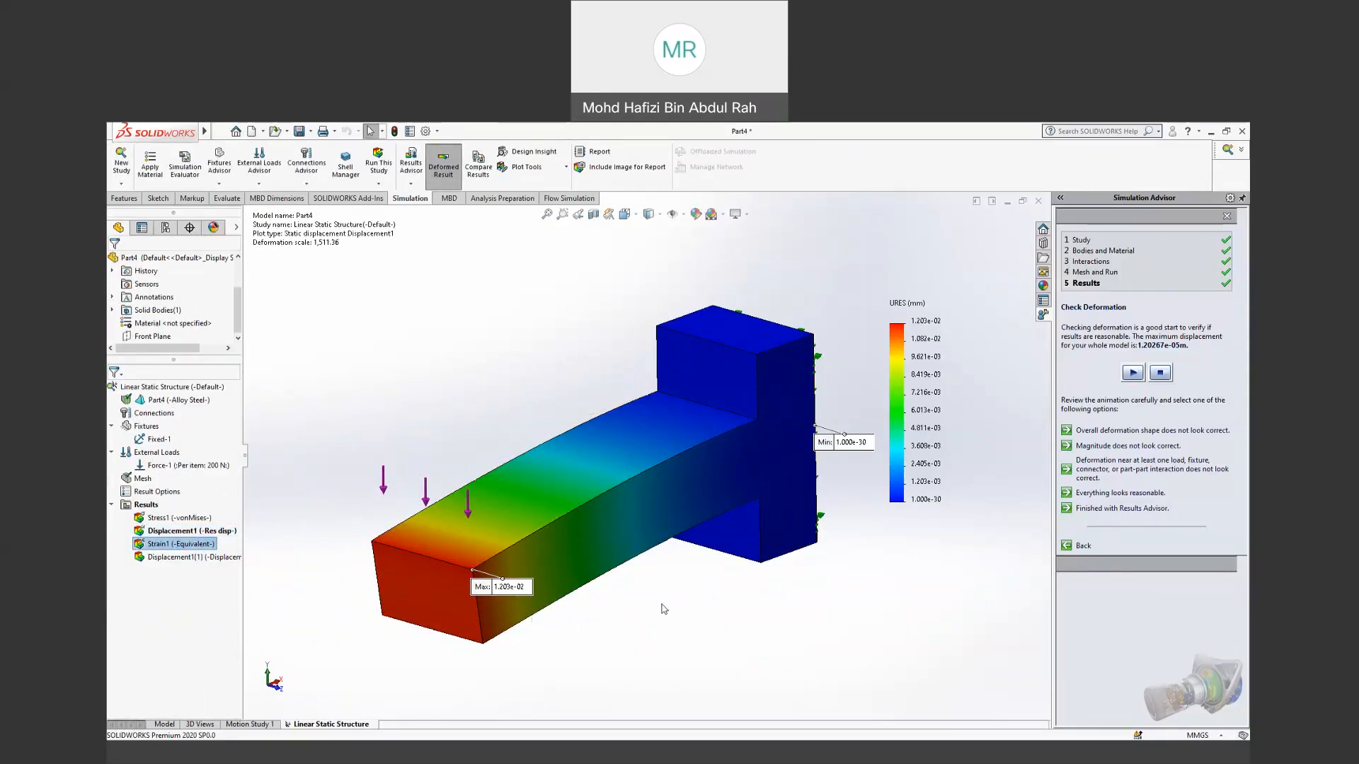
{"action": "right_click", "coordinate": [206, 545]}
{"action": "left_click", "coordinate": [226, 555]}
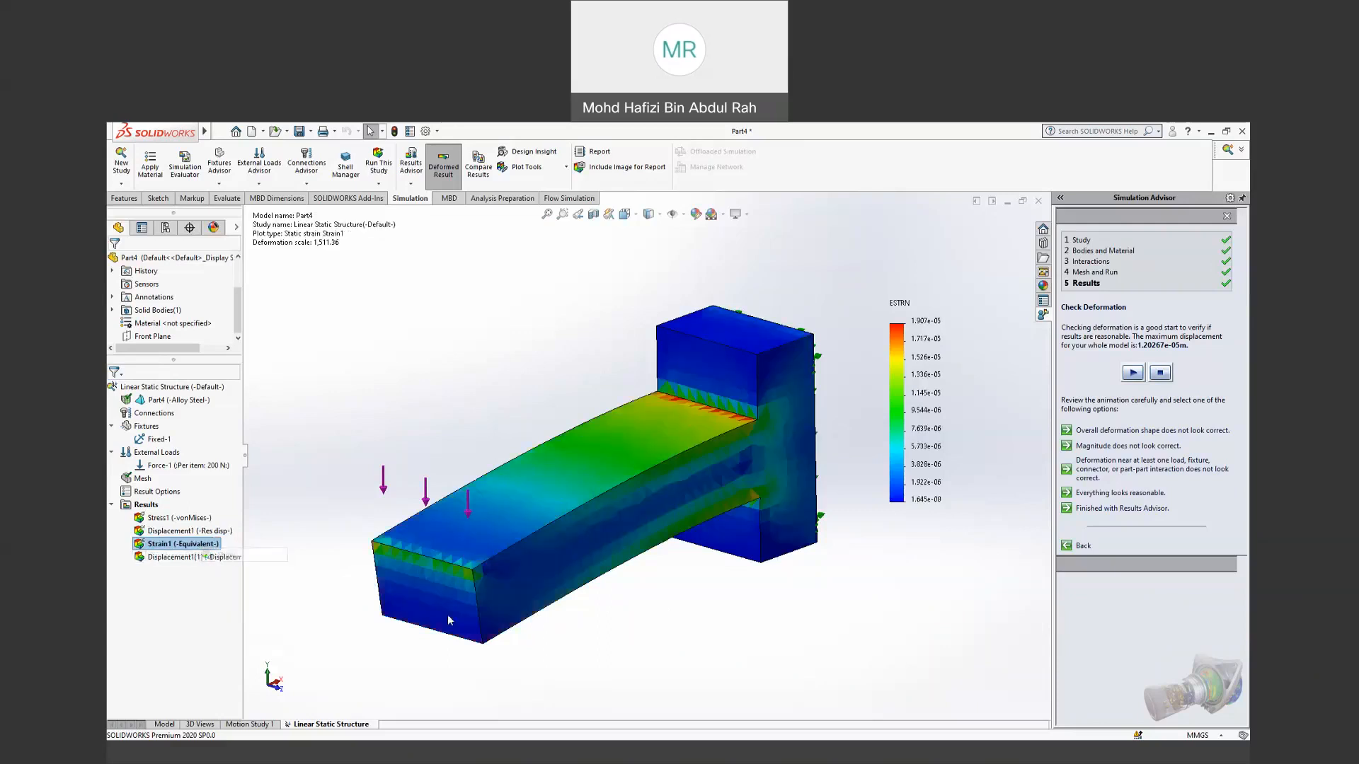
{"action": "middle_click_drag", "start_coordinate": [713, 604], "coordinate": [759, 318]}
Step: Try the strain plot's minimum and maximum annotations, locate the maximum with its callout beside the part, and discard the chart options
{"action": "right_click", "coordinate": [160, 550]}
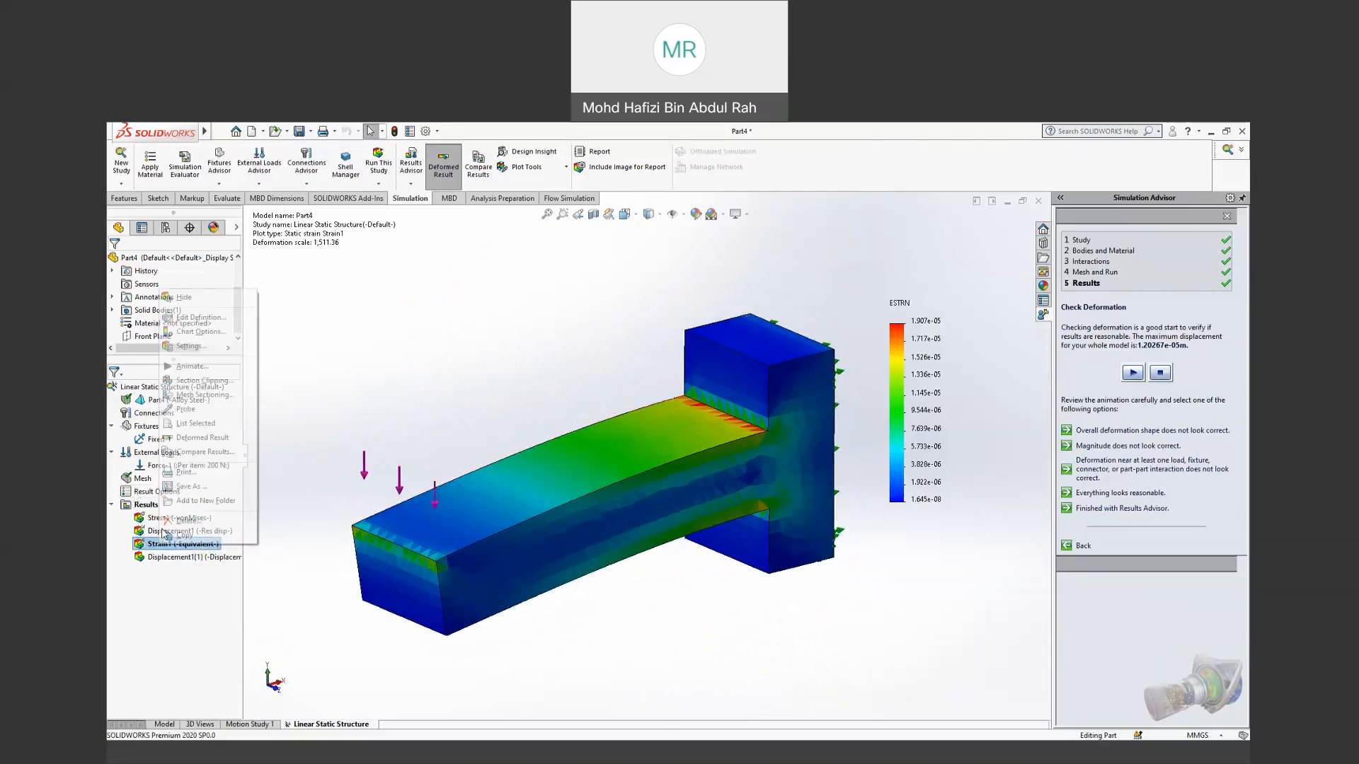
{"action": "left_click", "coordinate": [190, 333]}
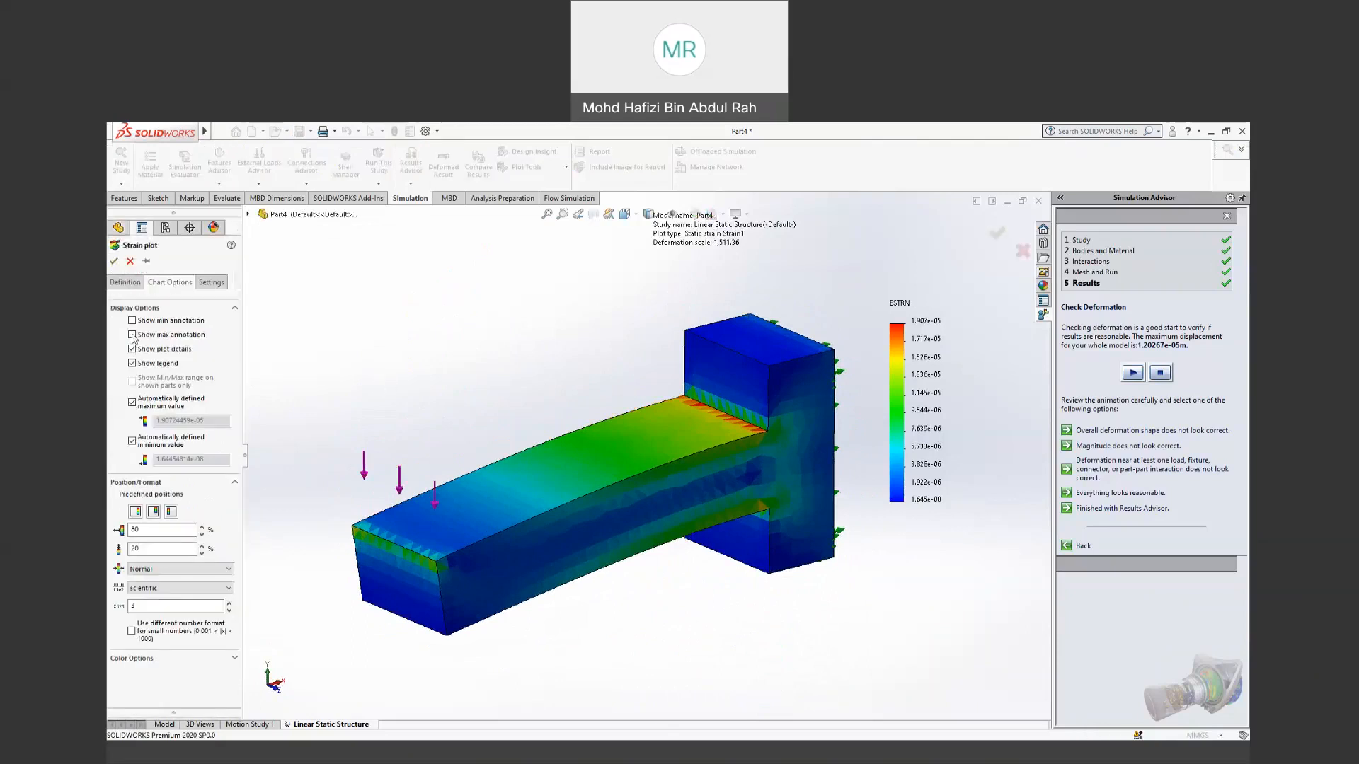
{"action": "left_click", "coordinate": [132, 334]}
{"action": "left_click", "coordinate": [132, 321]}
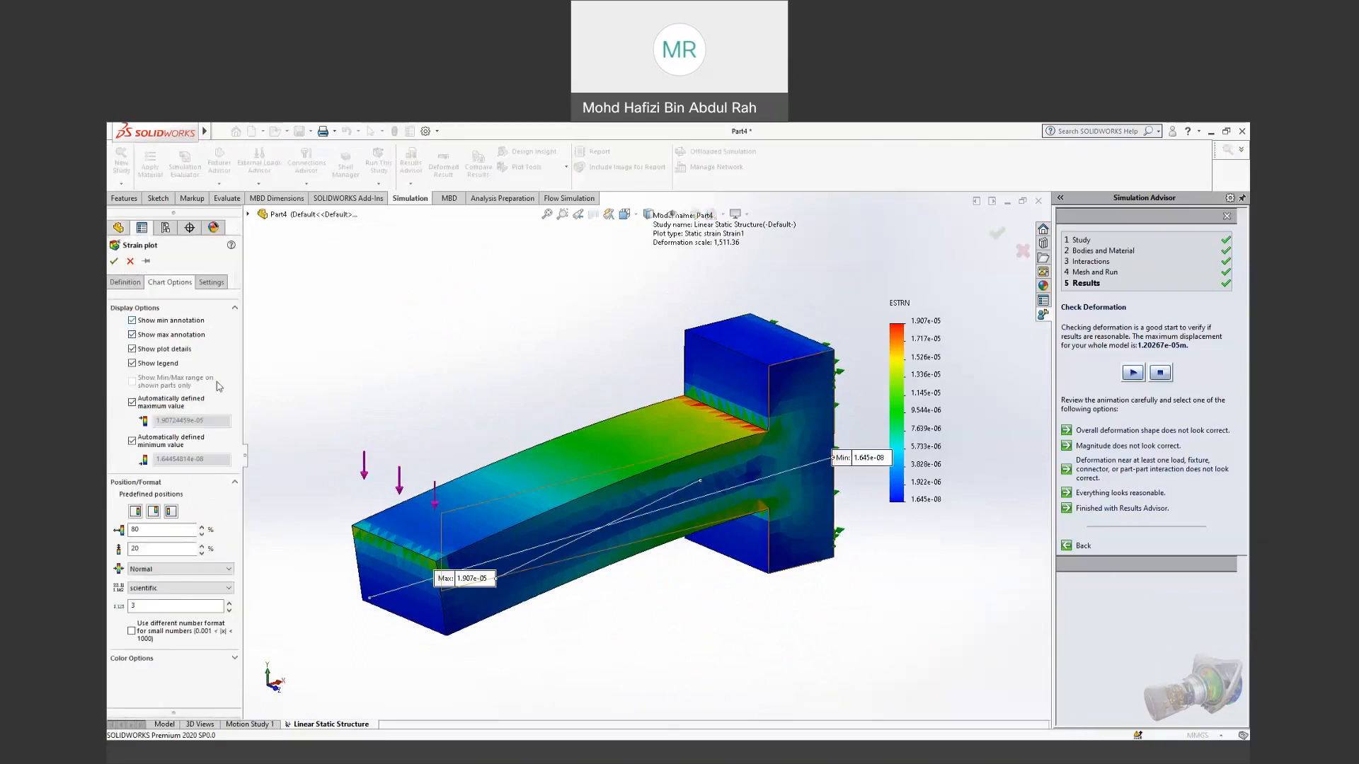
{"action": "left_click", "coordinate": [133, 321]}
{"action": "mouse_move", "coordinate": [755, 474]}
{"action": "middle_mouse_down"}
{"action": "mouse_move", "coordinate": [630, 525]}
{"action": "mouse_move", "coordinate": [579, 465]}
{"action": "middle_mouse_up"}
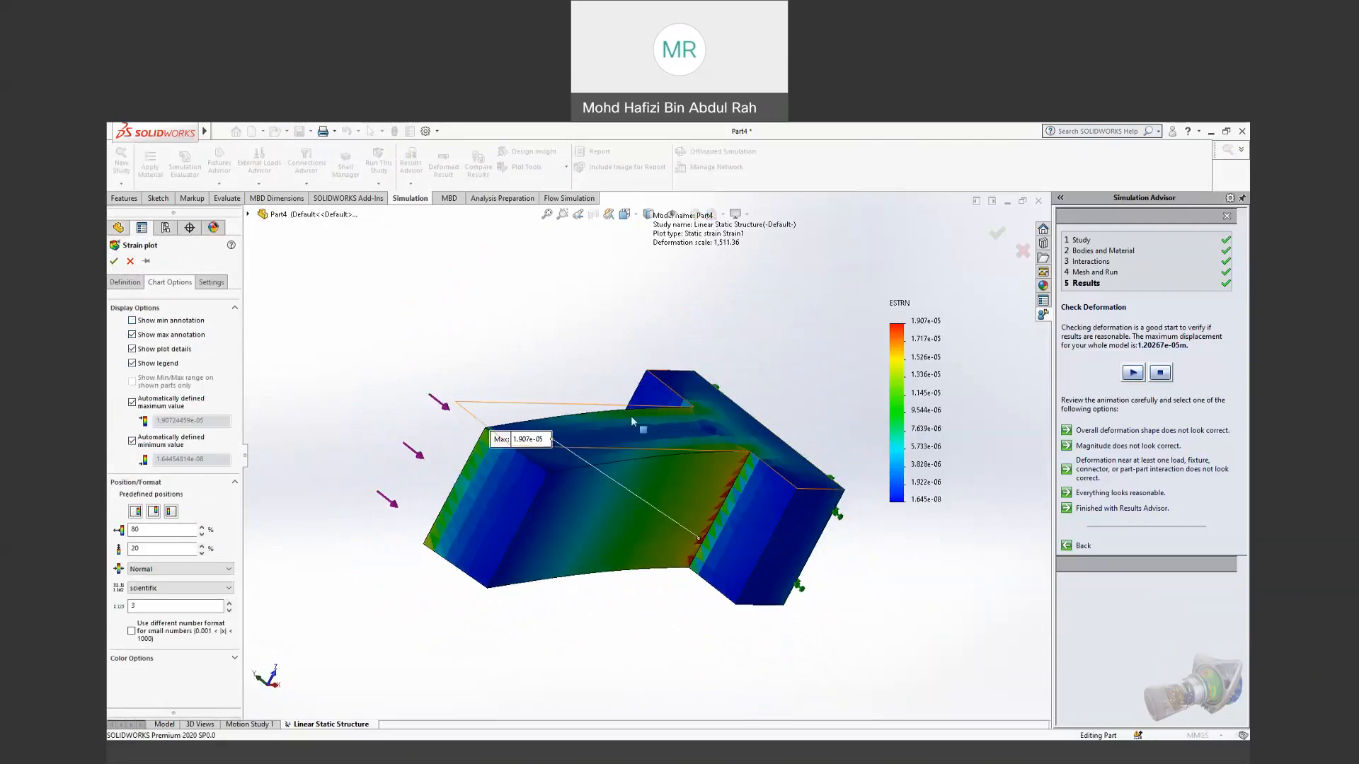
{"action": "left_click_drag", "start_coordinate": [579, 463], "coordinate": [655, 614]}
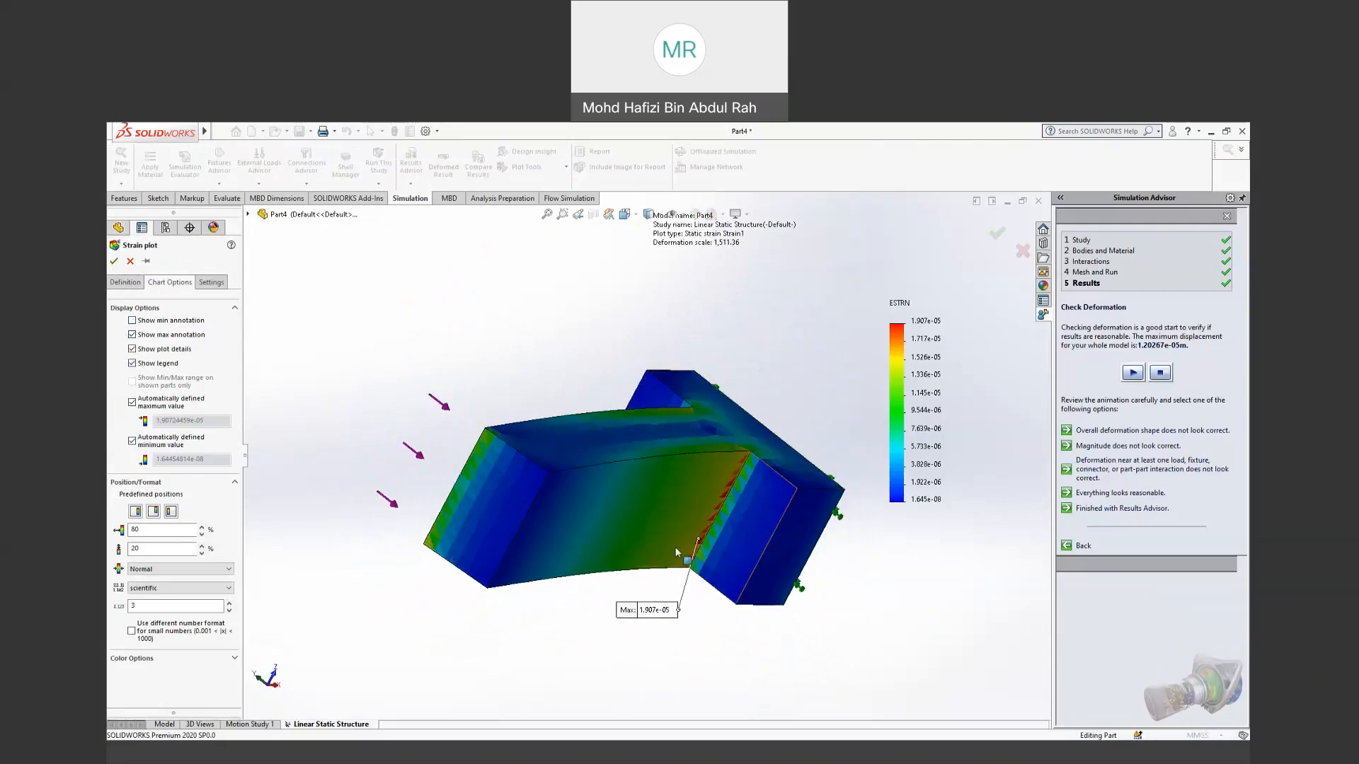
{"action": "middle_click_drag", "start_coordinate": [775, 504], "coordinate": [616, 652]}
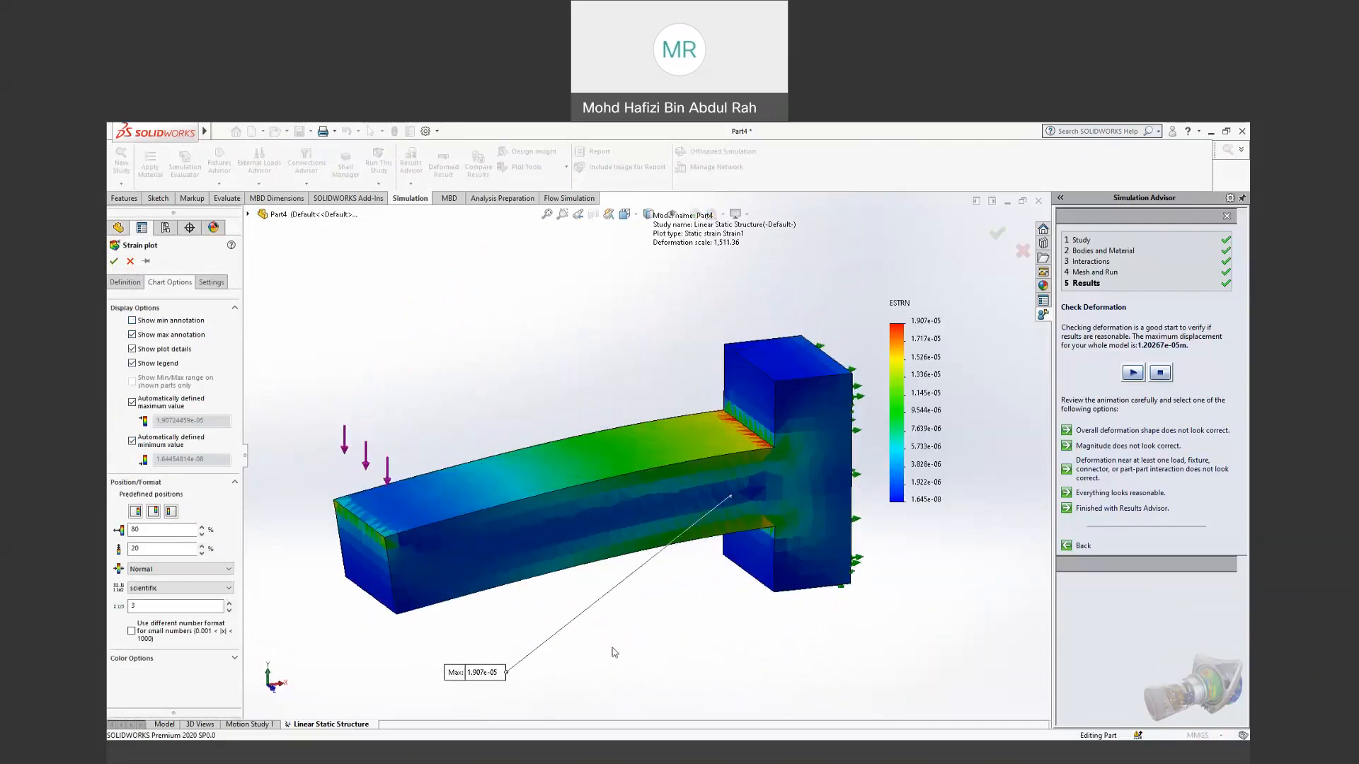
{"action": "left_click", "coordinate": [131, 262]}
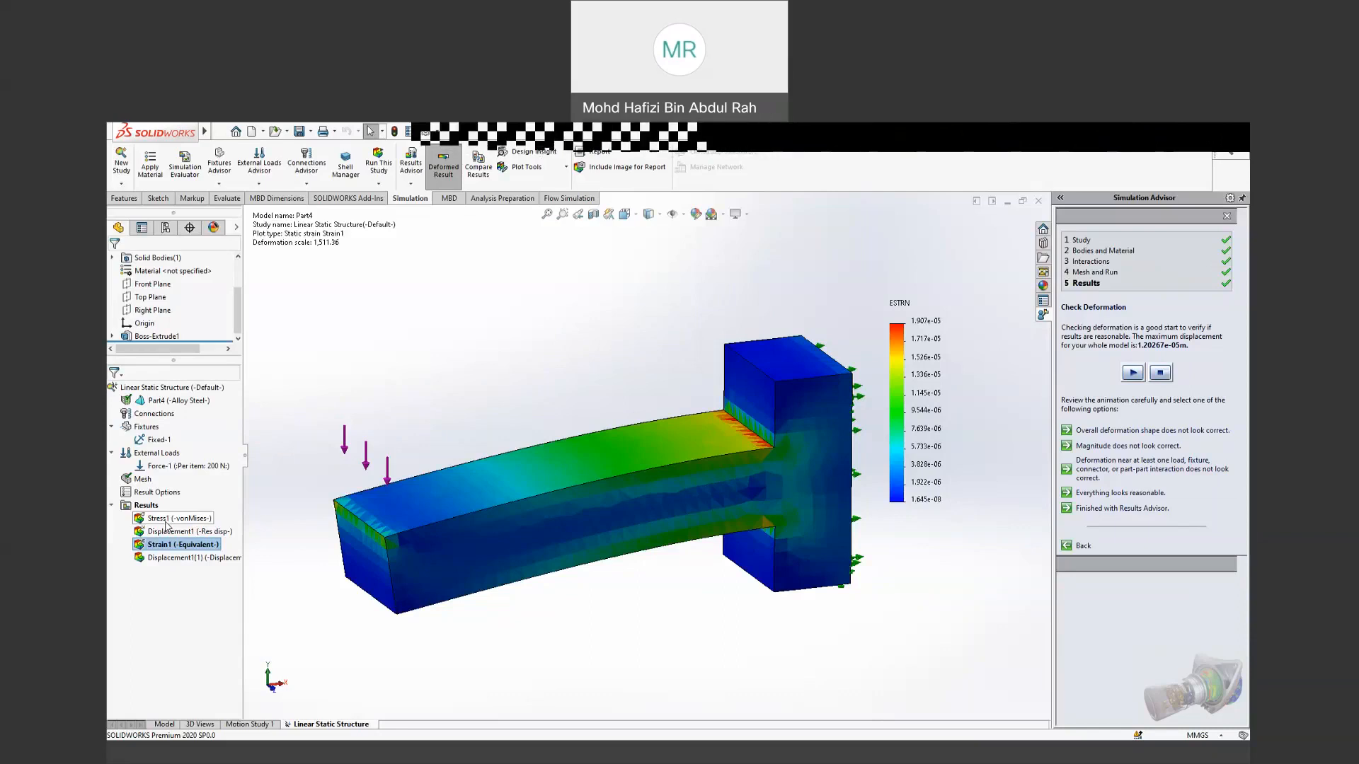
Step: Show the von Mises stress plot again and examine its legend and extreme values
{"action": "left_click", "coordinate": [167, 524]}
{"action": "right_click", "coordinate": [166, 526]}
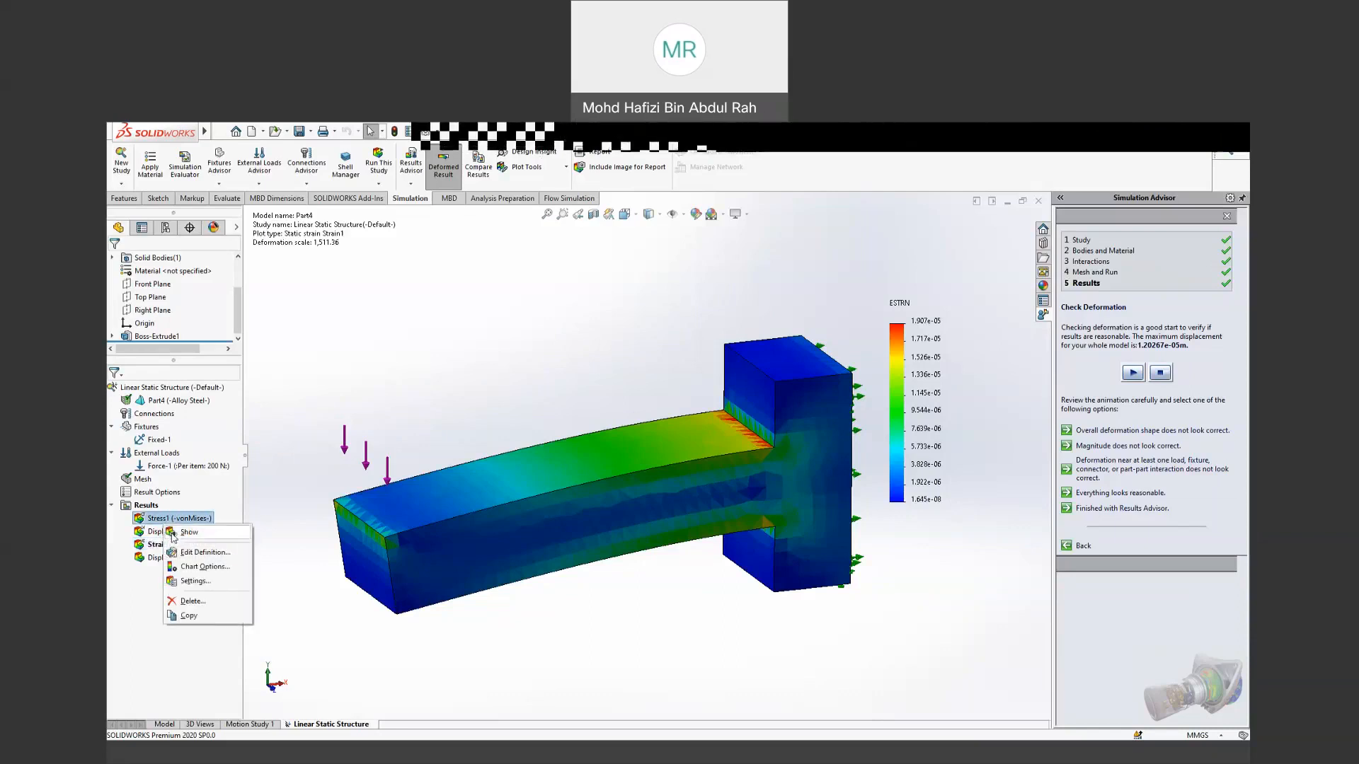
{"action": "left_click", "coordinate": [172, 533]}
{"action": "middle_click_drag", "start_coordinate": [733, 607], "coordinate": [733, 613]}
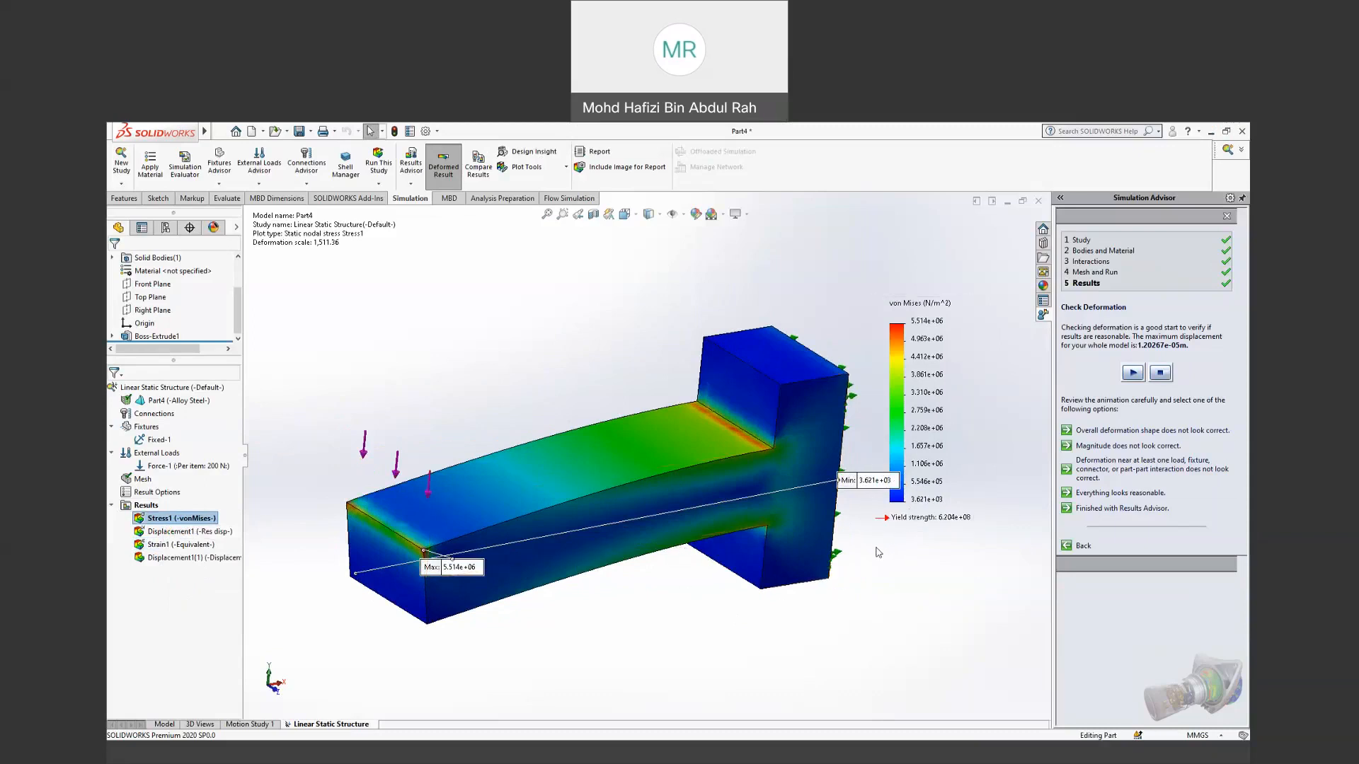
Step: Check the yield strength in the part's Alloy Steel material properties and close them without changes
{"action": "right_click", "coordinate": [184, 402]}
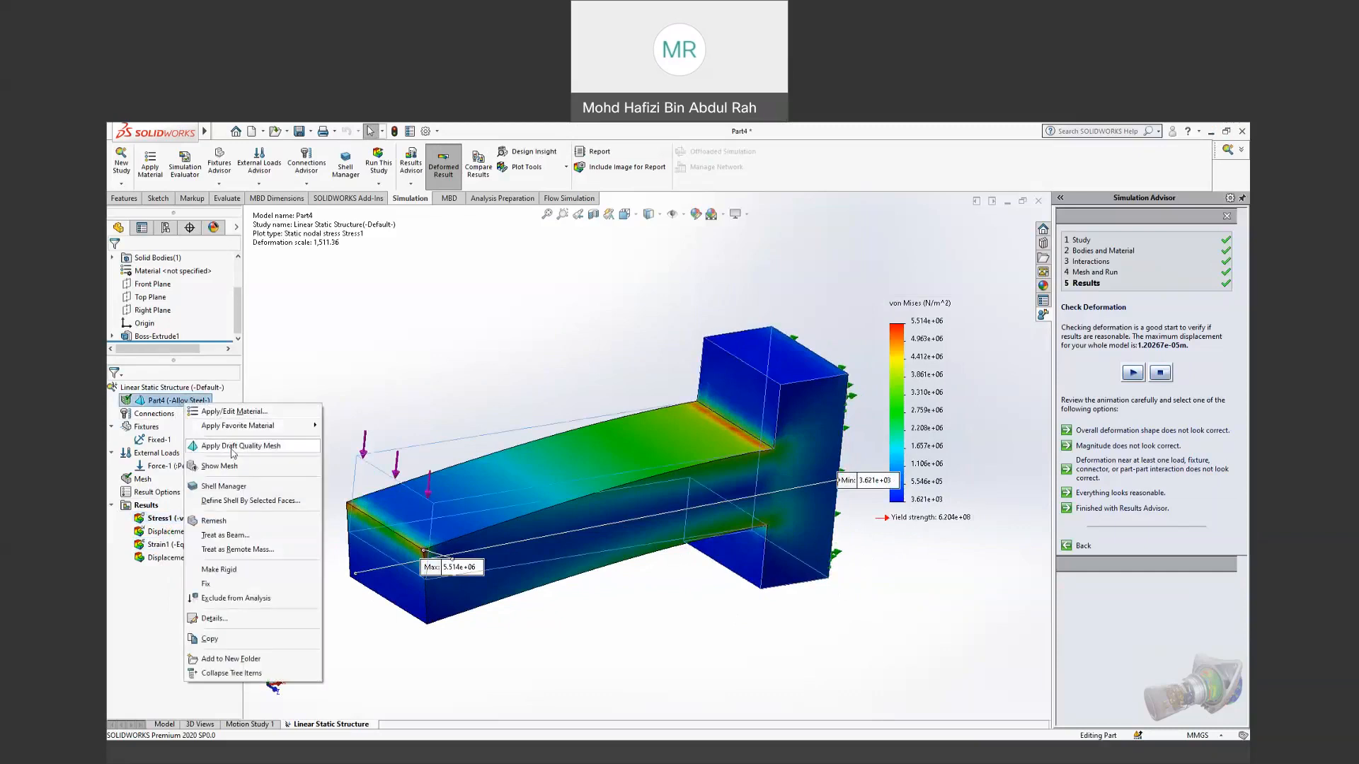
{"action": "left_click", "coordinate": [233, 412]}
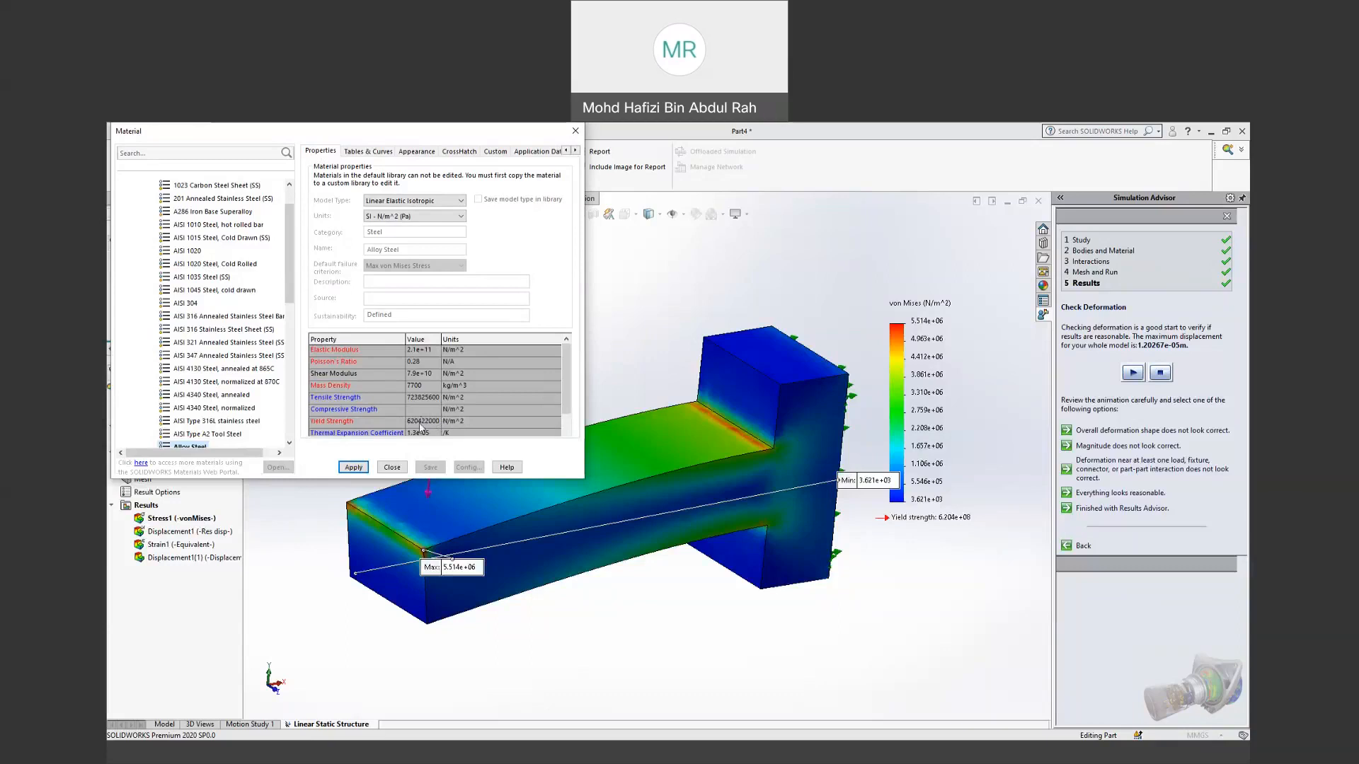
{"action": "left_click", "coordinate": [393, 468]}
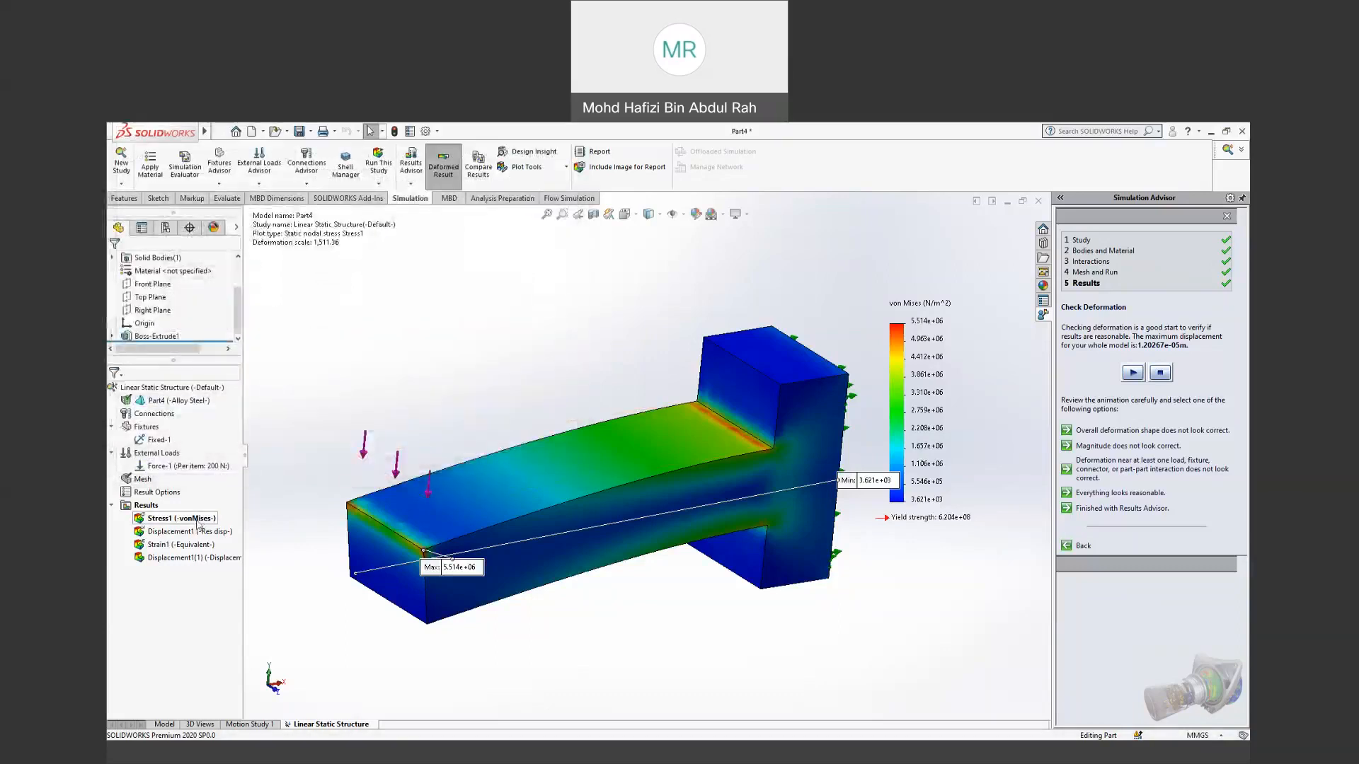
{"action": "right_click", "coordinate": [203, 521]}
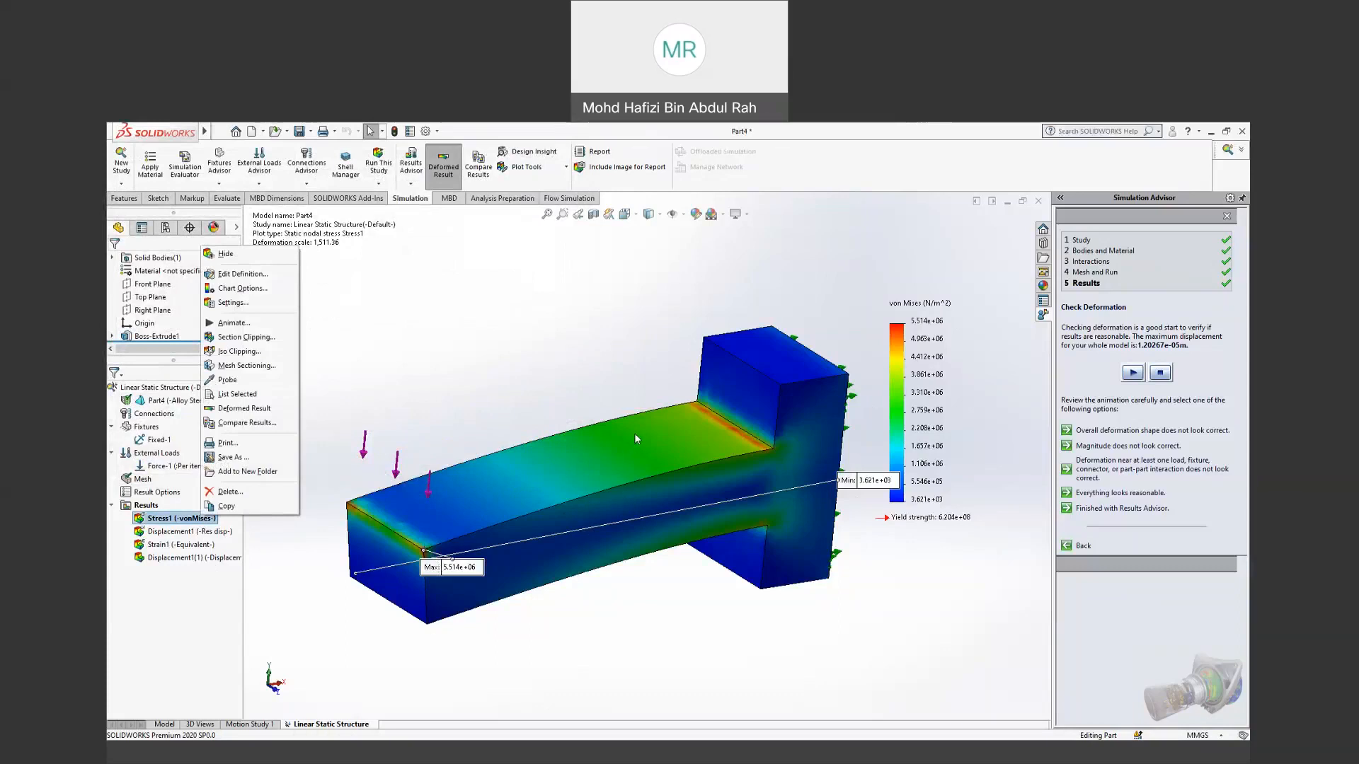
{"action": "left_click", "coordinate": [591, 400]}
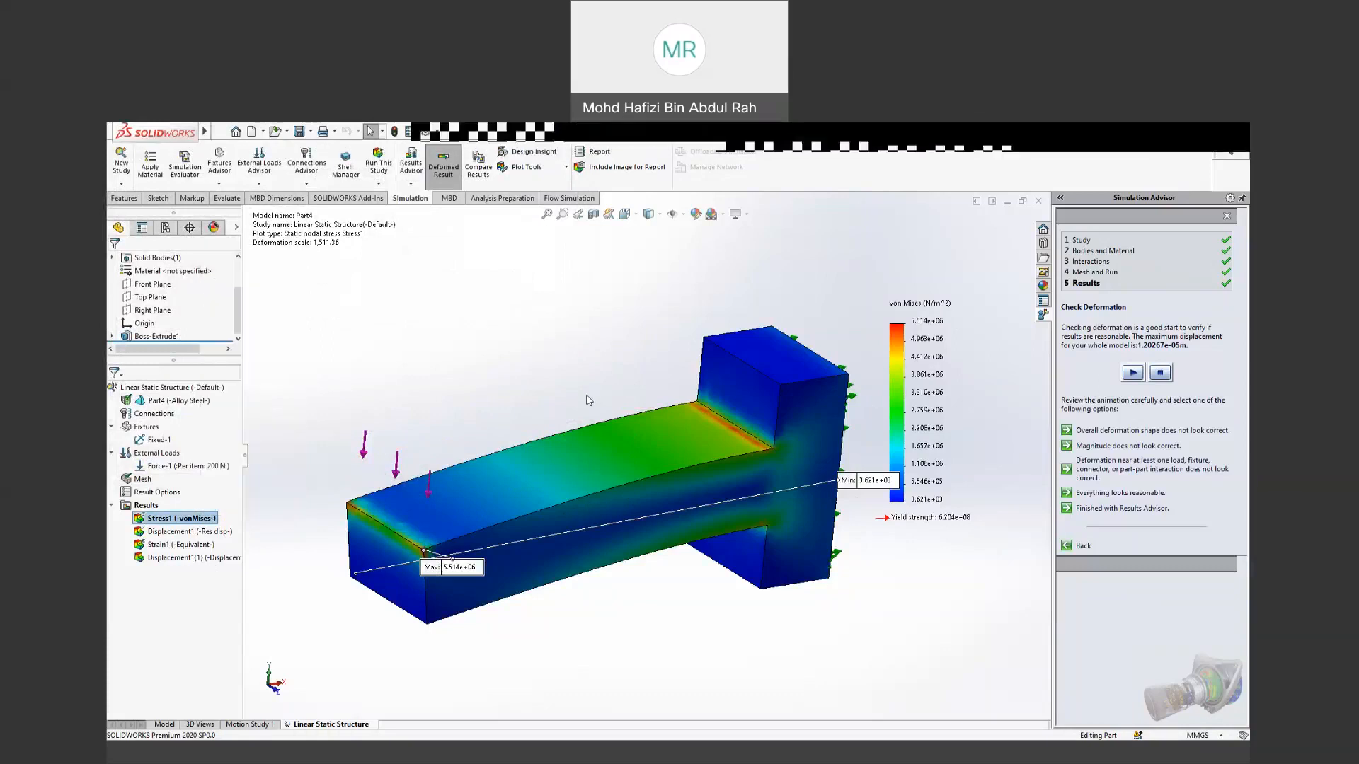
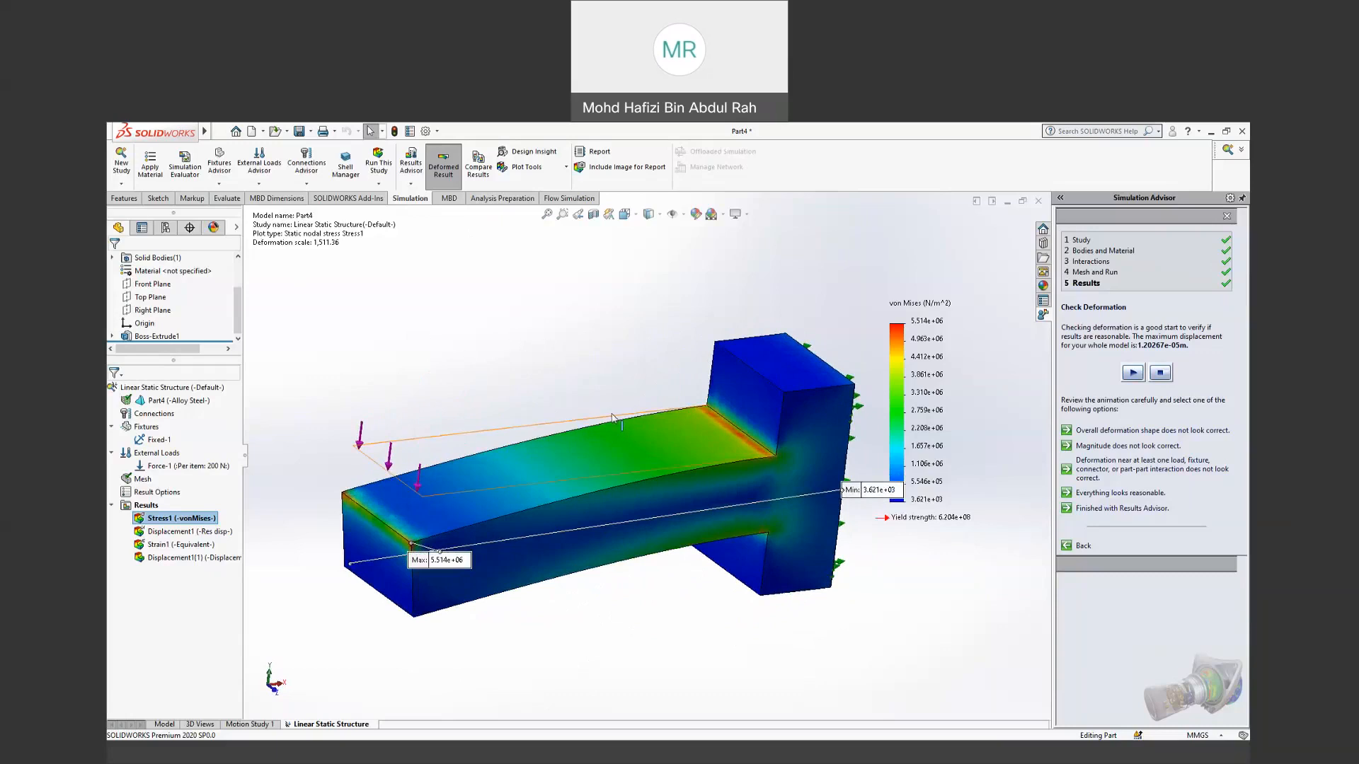
{"action": "middle_click_drag", "start_coordinate": [680, 503], "coordinate": [691, 500]}
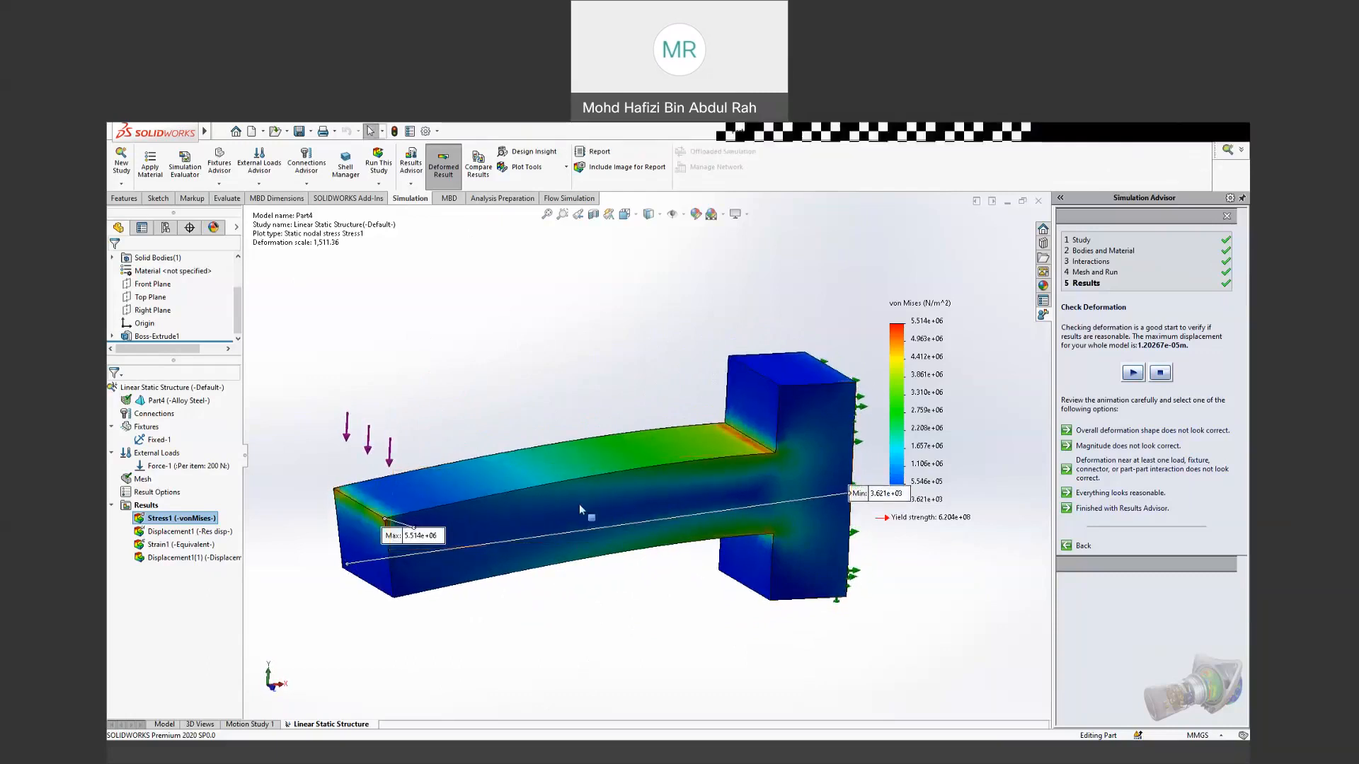
Step: Create a new empty part and open the existing part file Examples 1 Analysis from the SW folder
{"action": "left_click", "coordinate": [236, 135]}
{"action": "left_click", "coordinate": [428, 305]}
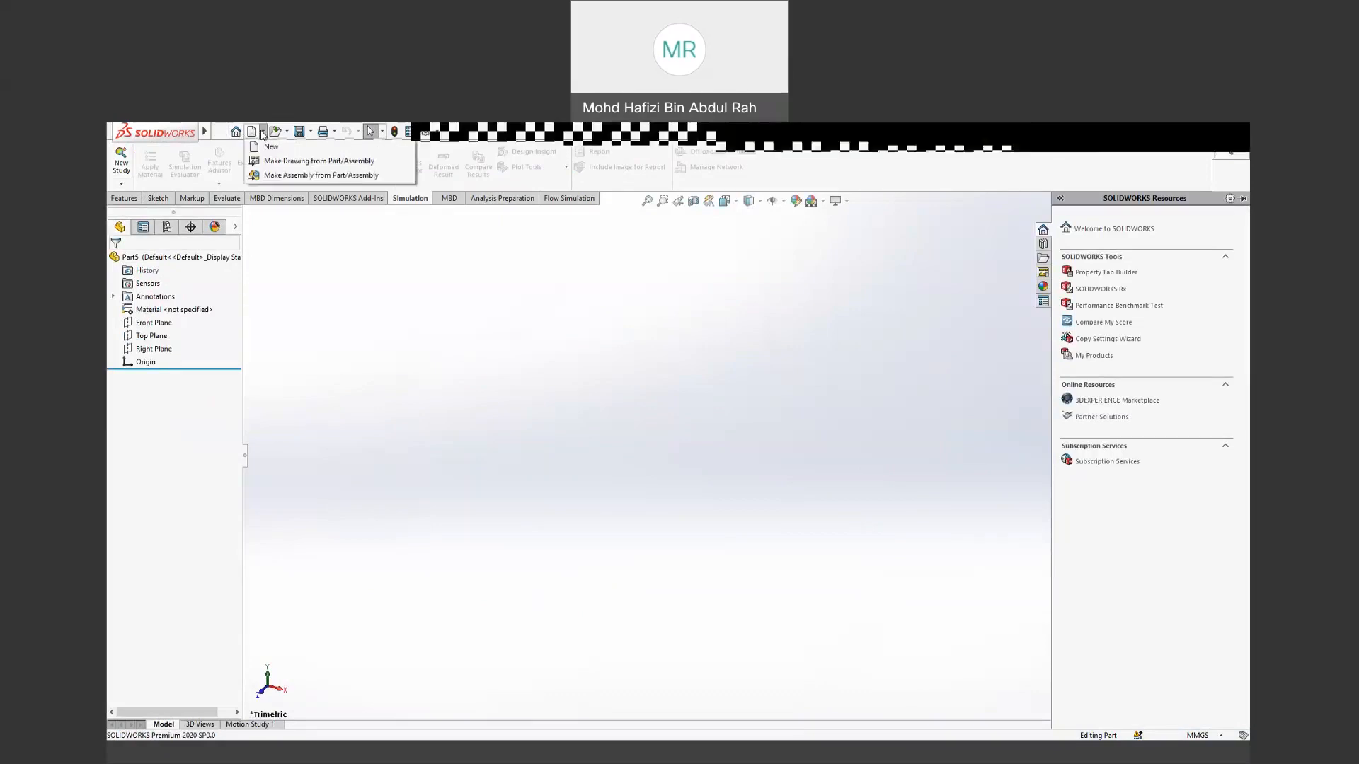
{"action": "left_click", "coordinate": [220, 132]}
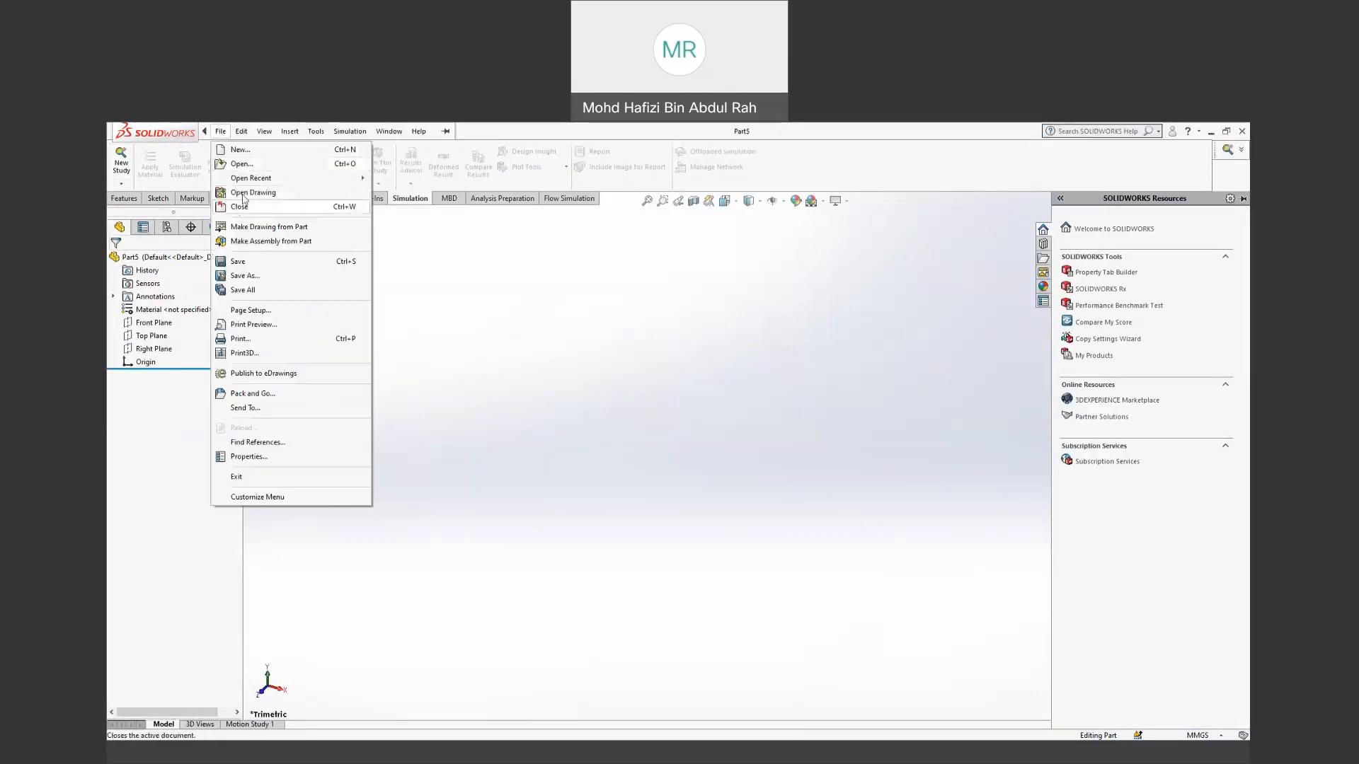
{"action": "left_click", "coordinate": [248, 165]}
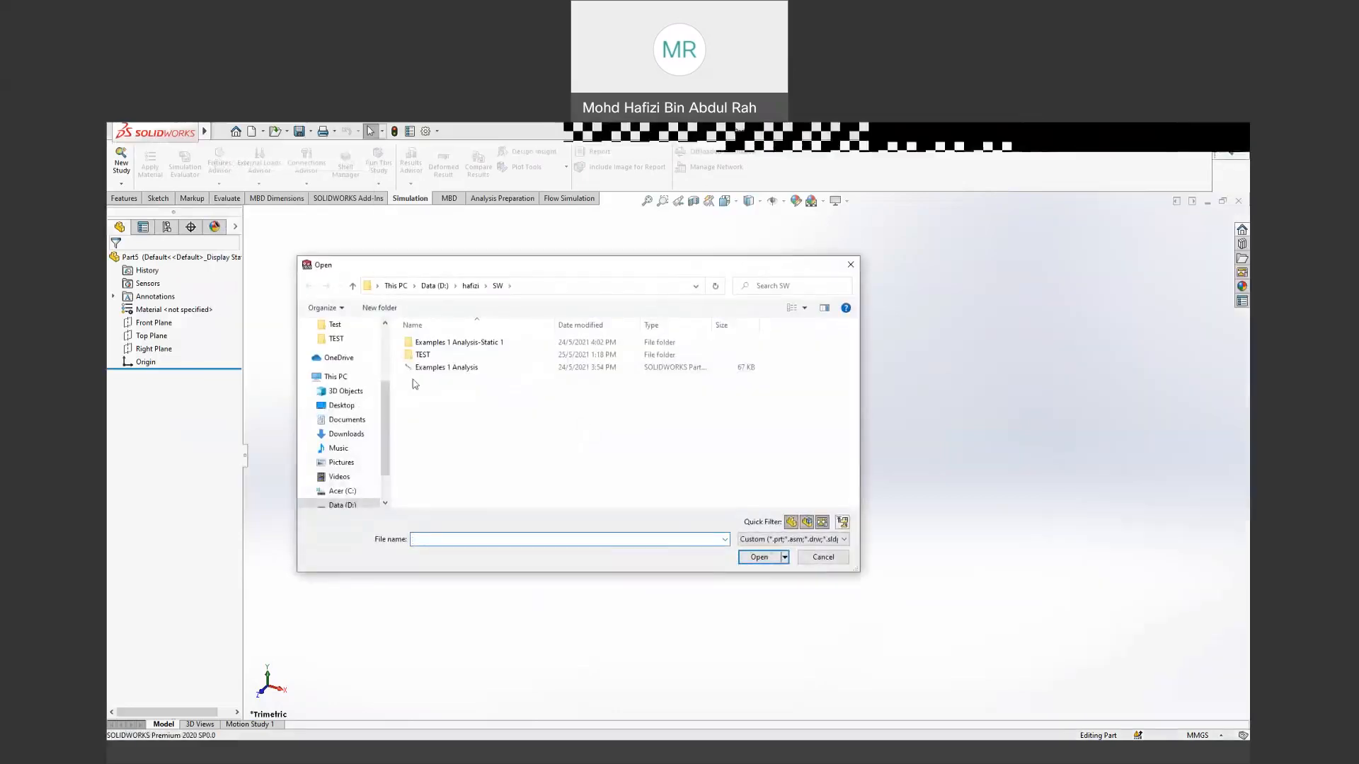
{"action": "left_click", "coordinate": [759, 557]}
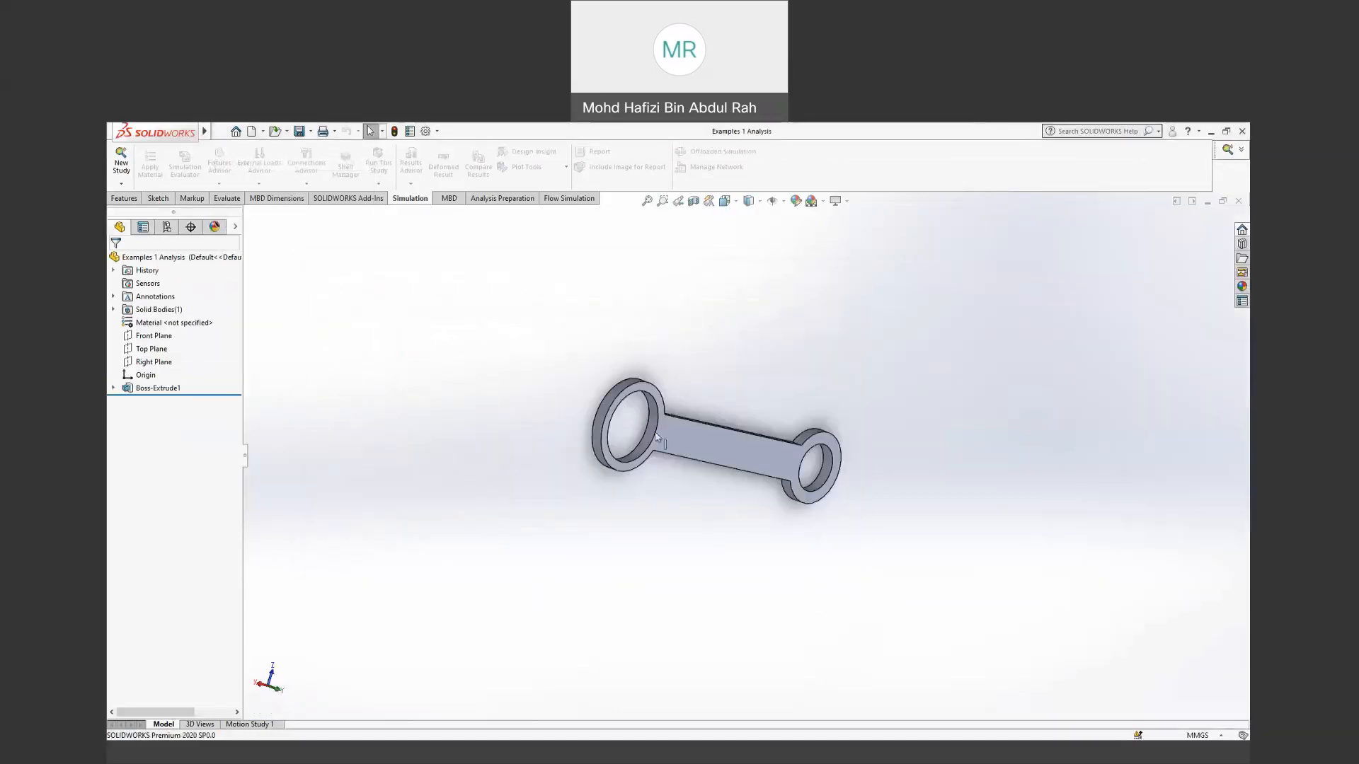
Step: Create a new static simulation study named "static" for the two-ring link part
{"action": "mouse_move", "coordinate": [614, 489]}
{"action": "middle_mouse_down"}
{"action": "mouse_move", "coordinate": [724, 524]}
{"action": "mouse_move", "coordinate": [621, 563]}
{"action": "mouse_move", "coordinate": [636, 500]}
{"action": "middle_mouse_up"}
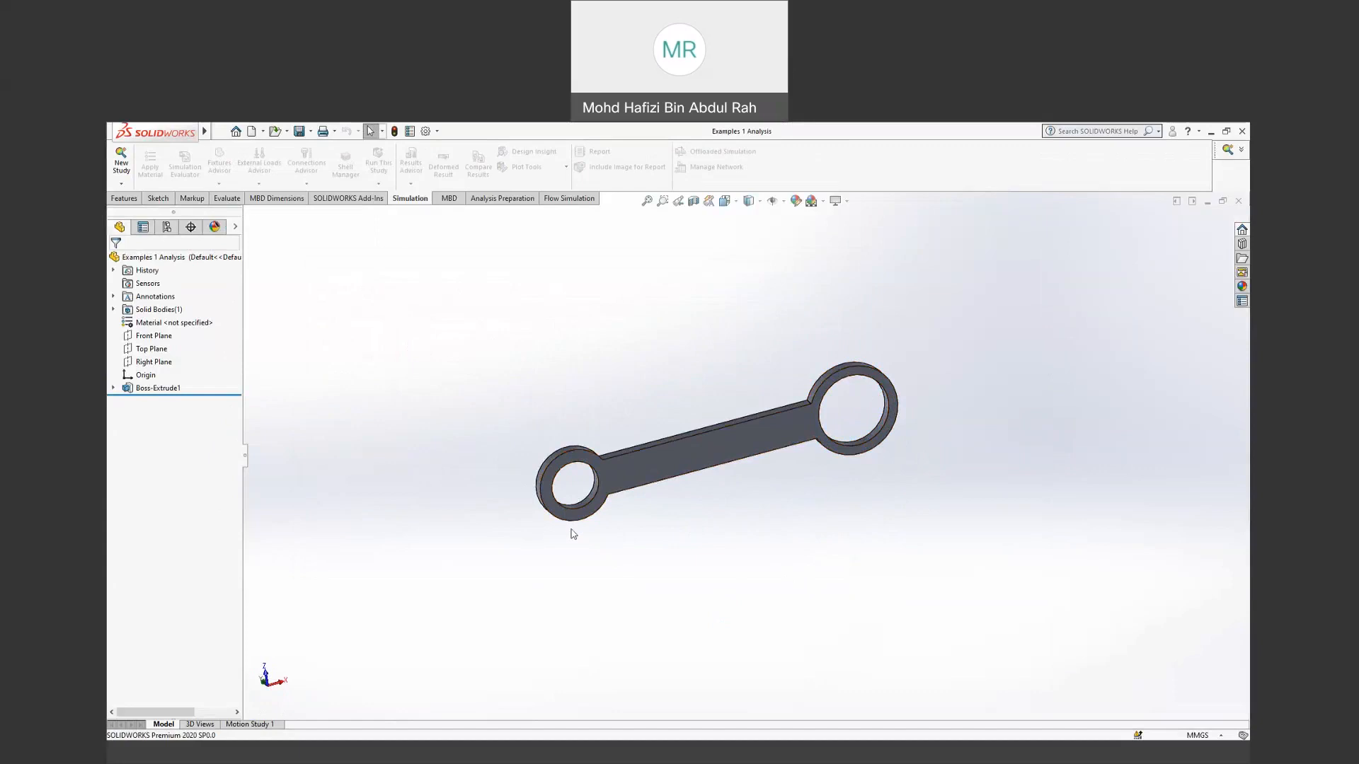
{"action": "left_click", "coordinate": [123, 165]}
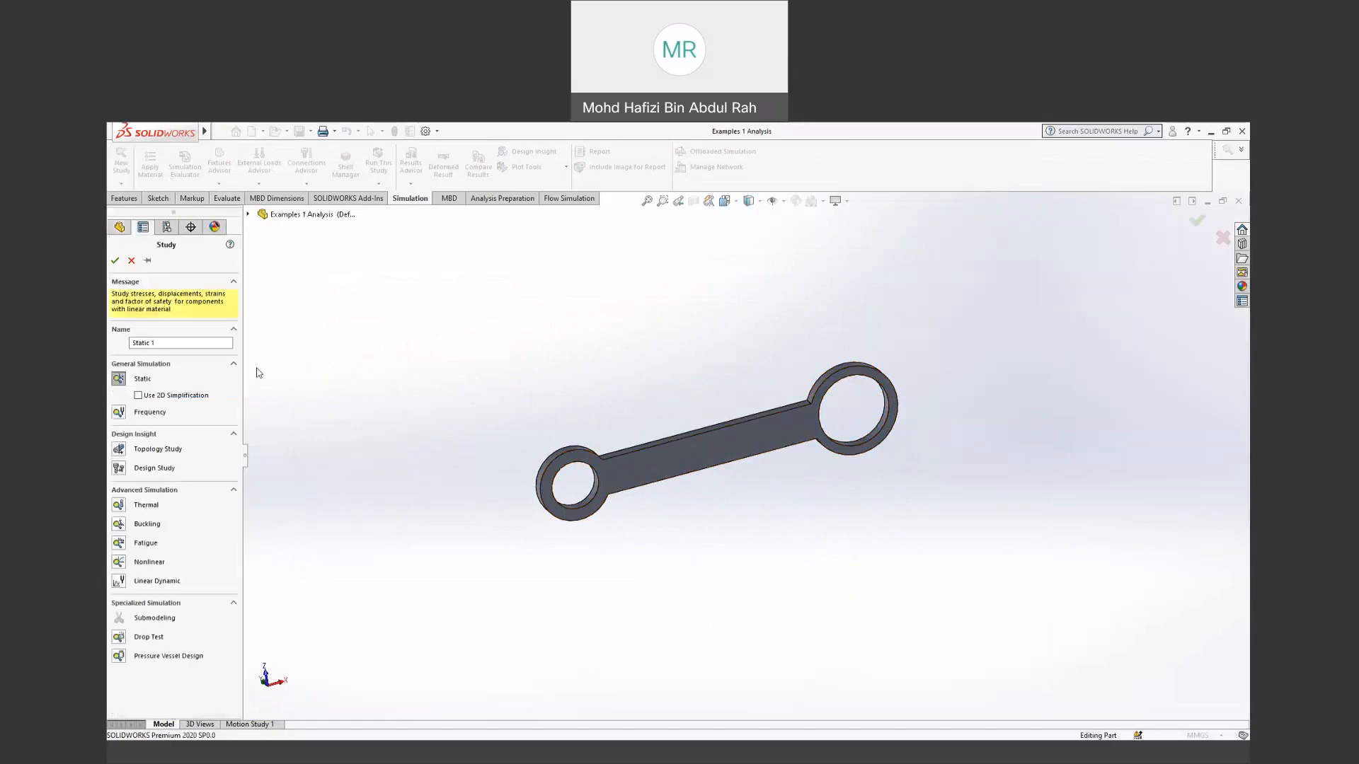
{"action": "left_click", "coordinate": [186, 341]}
{"action": "left_click_drag", "start_coordinate": [166, 343], "coordinate": [108, 334]}
{"action": "type", "text": "static"}
{"action": "left_click", "coordinate": [115, 261]}
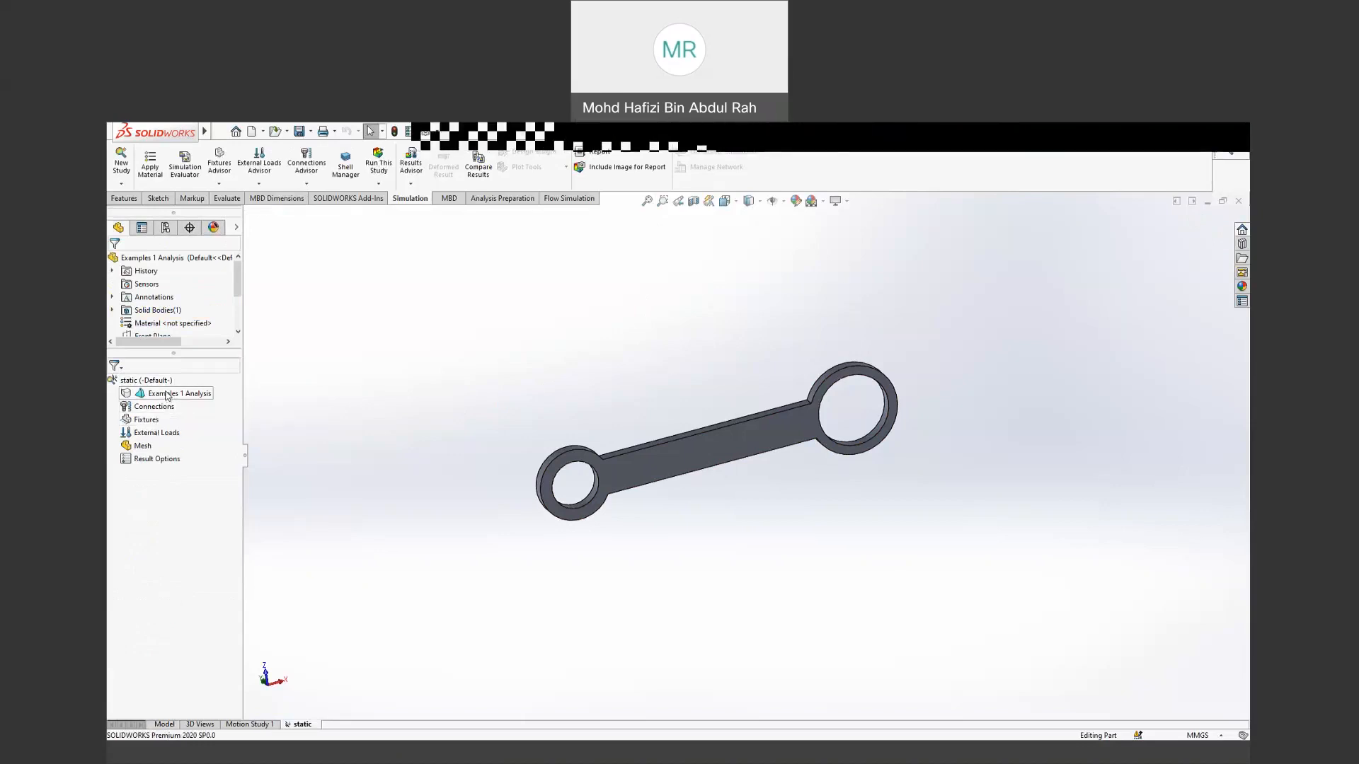
Step: Apply the aluminium alloy 6063-T6 as the study material of the Examples 1 Analysis part
{"action": "right_click", "coordinate": [168, 397]}
{"action": "left_click", "coordinate": [206, 405]}
{"action": "scroll", "coordinate": [229, 346], "scroll_direction": "down", "scroll_amount": 6}
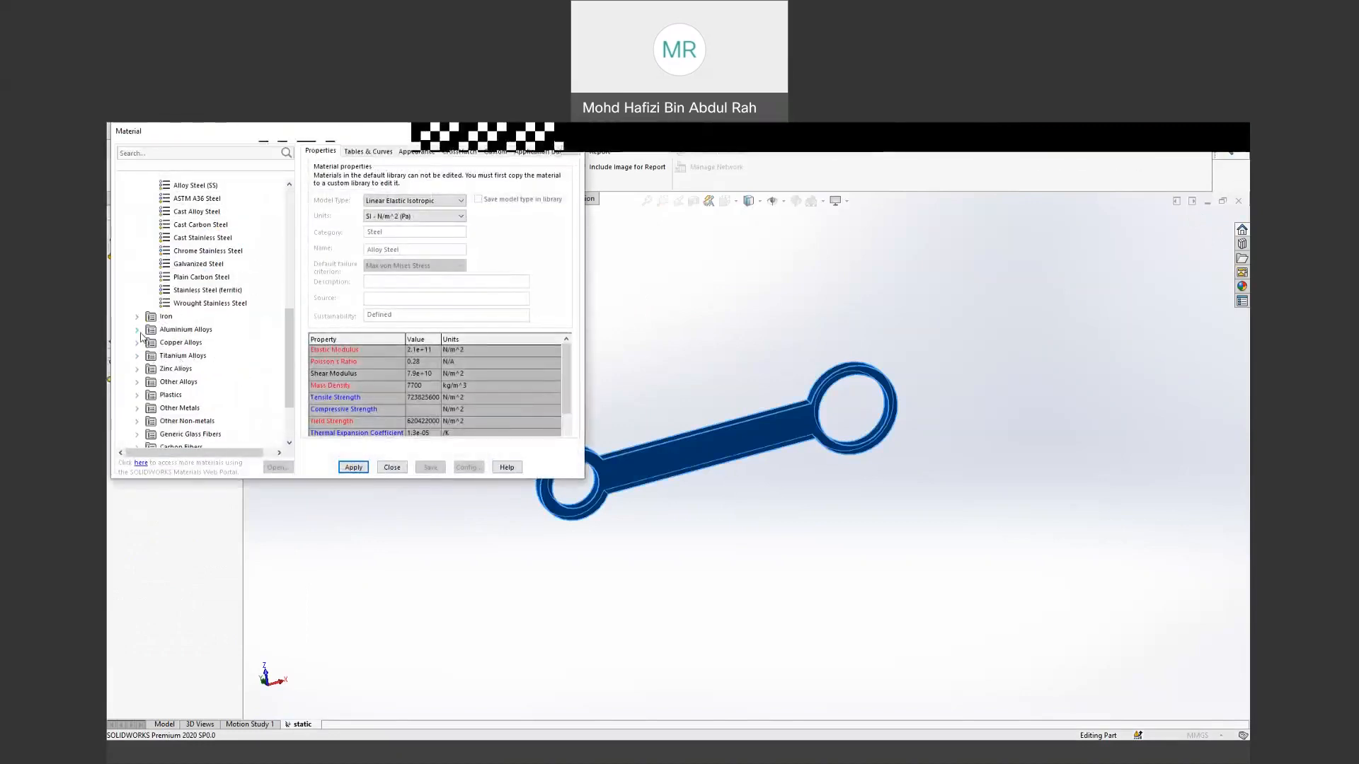
{"action": "double_click", "coordinate": [145, 330]}
{"action": "scroll", "coordinate": [185, 315], "scroll_direction": "down", "scroll_amount": 7}
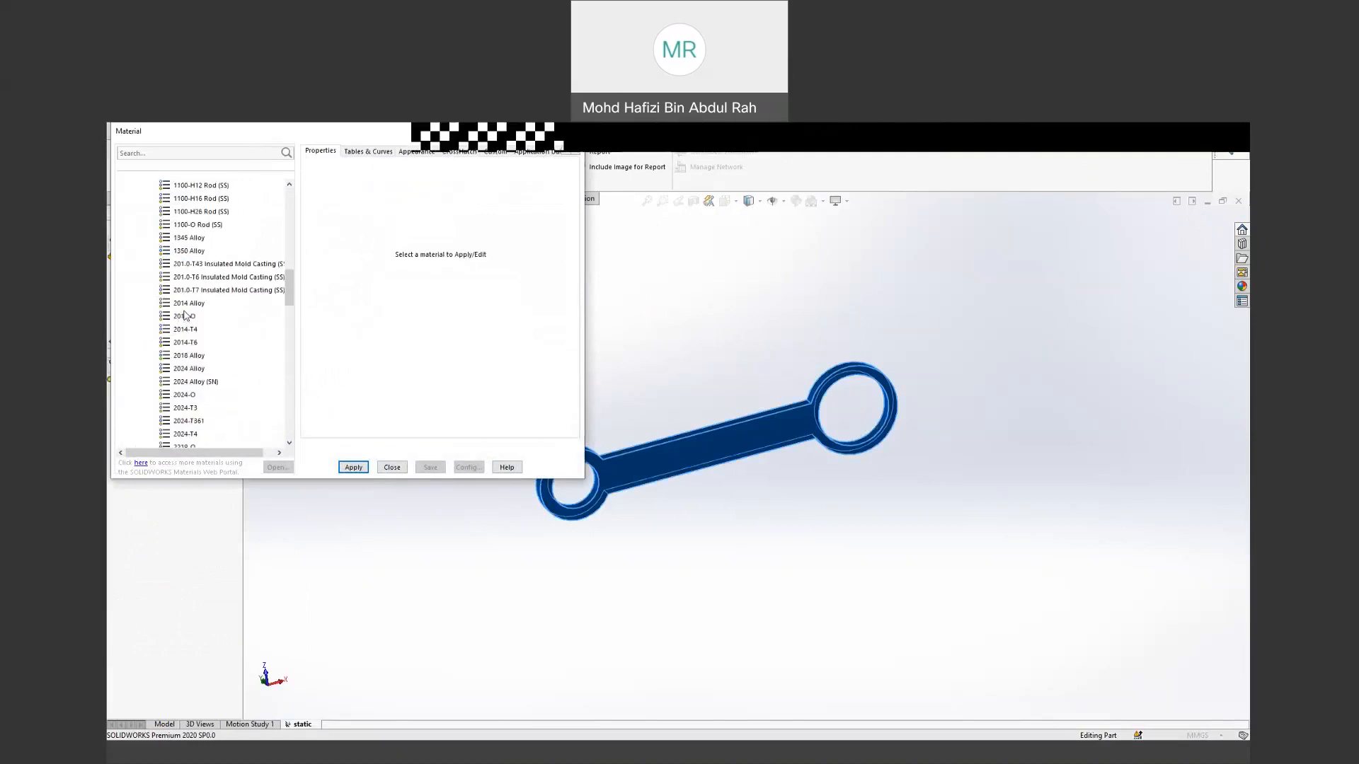
{"action": "scroll", "coordinate": [185, 316], "scroll_direction": "up", "scroll_amount": 6}
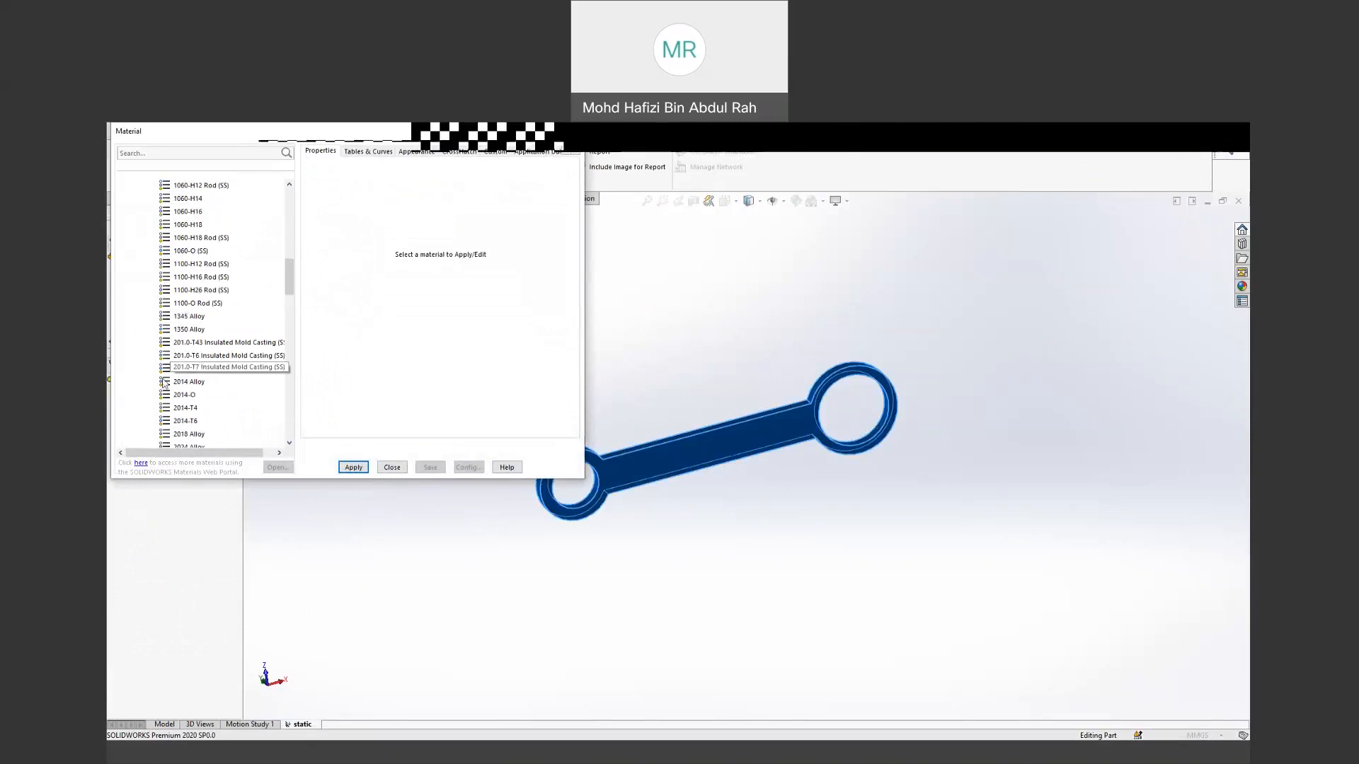
{"action": "scroll", "coordinate": [206, 348], "scroll_direction": "down", "scroll_amount": 12}
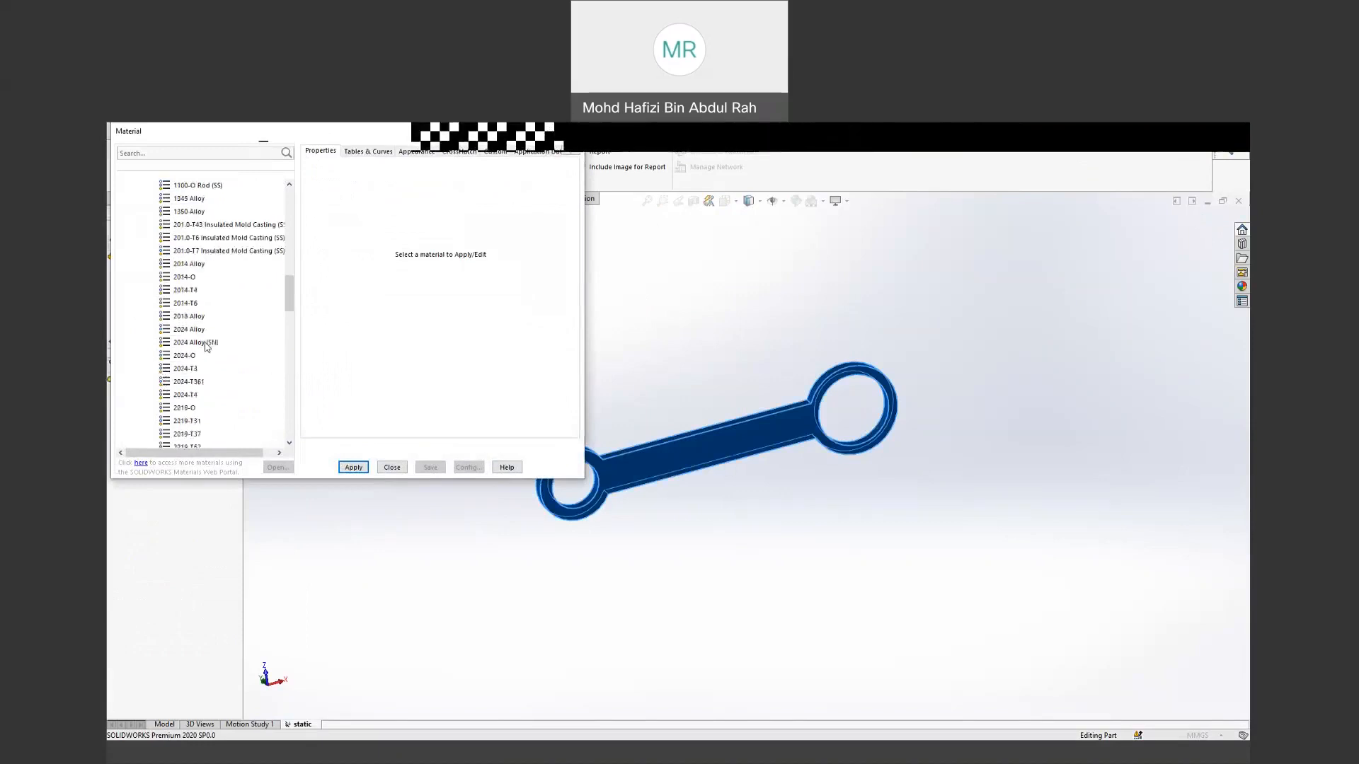
{"action": "scroll", "coordinate": [206, 346], "scroll_direction": "down", "scroll_amount": 13}
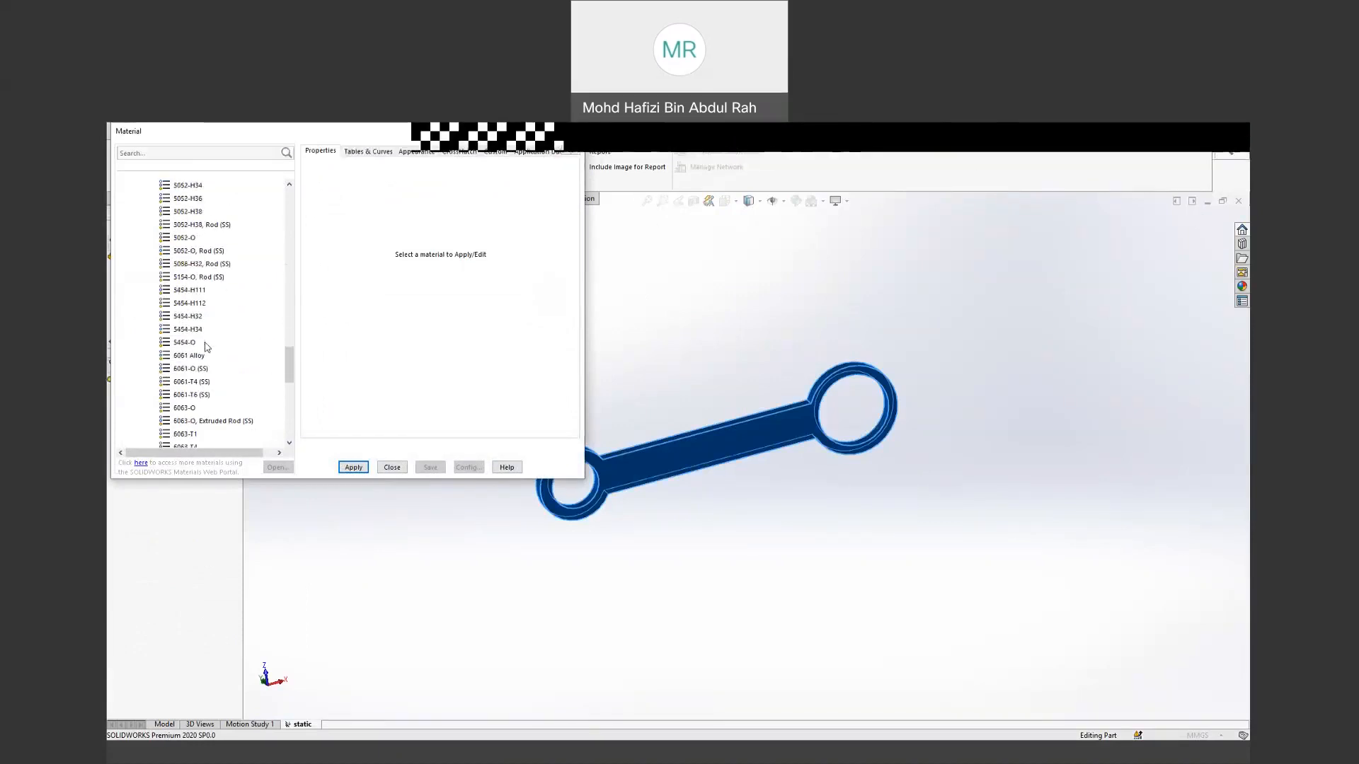
{"action": "left_click", "coordinate": [185, 355]}
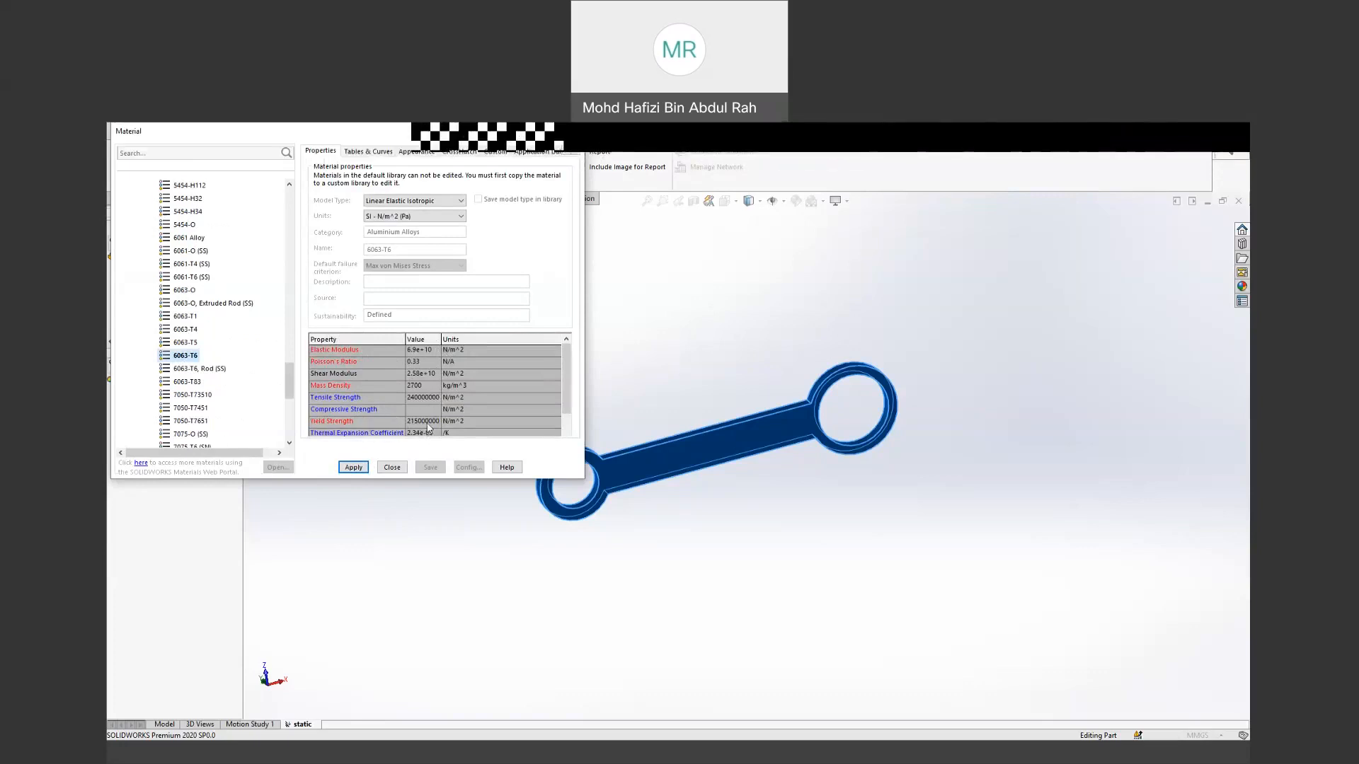
{"action": "left_click", "coordinate": [359, 468]}
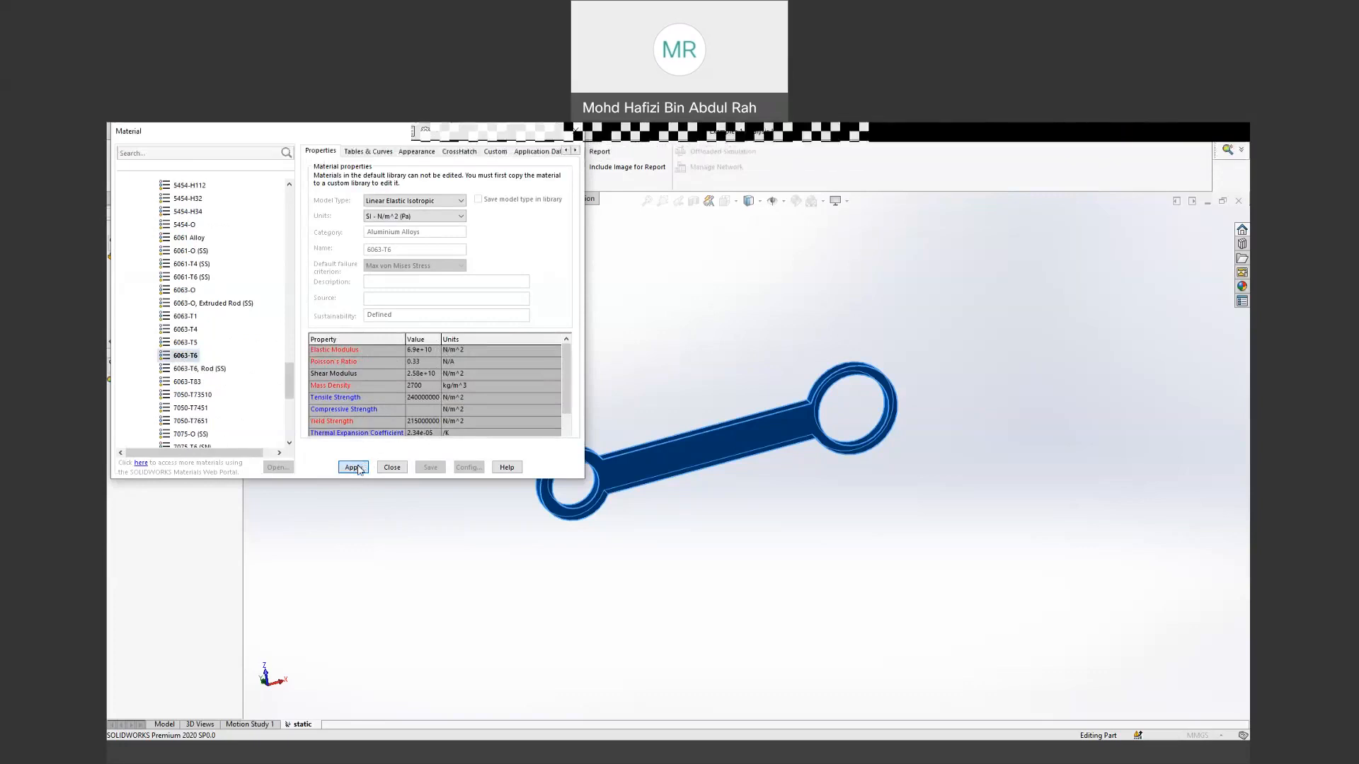
{"action": "left_click", "coordinate": [392, 467]}
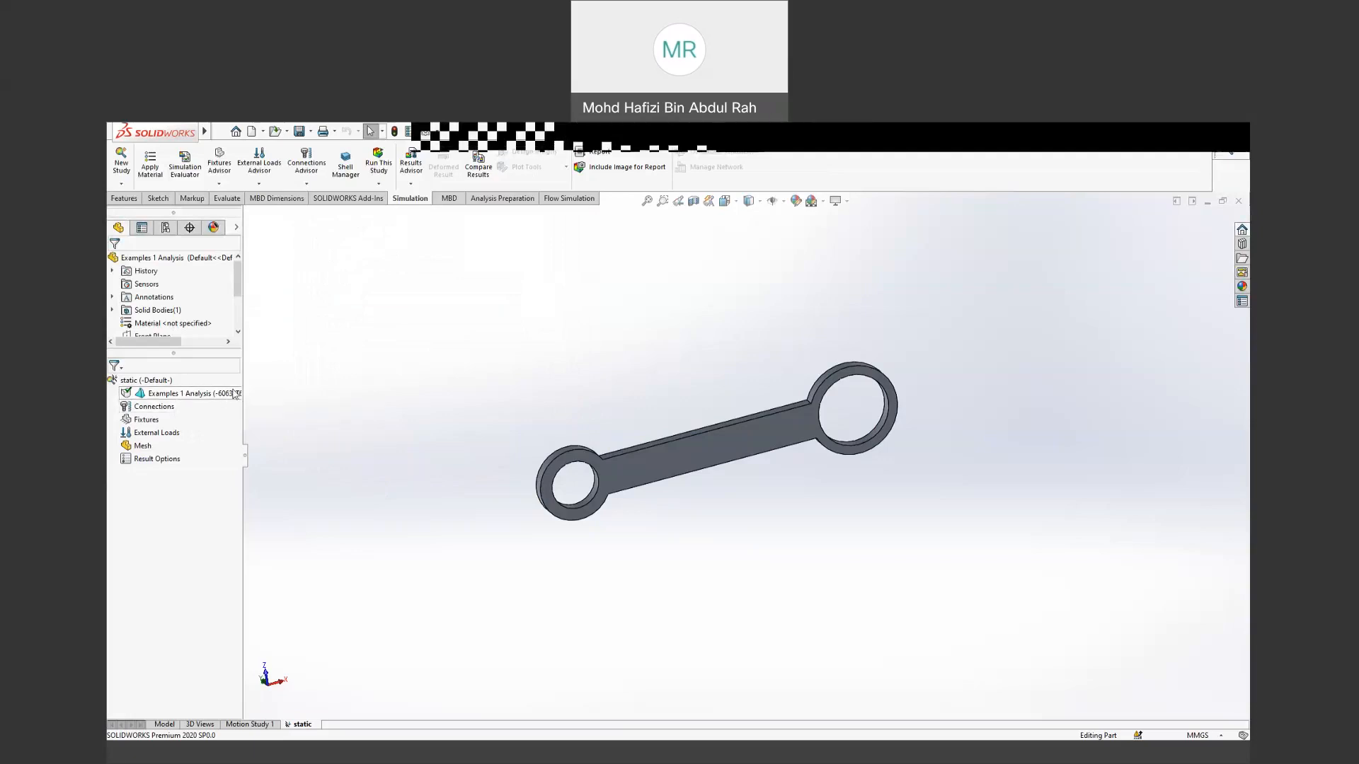
{"action": "right_click", "coordinate": [164, 408]}
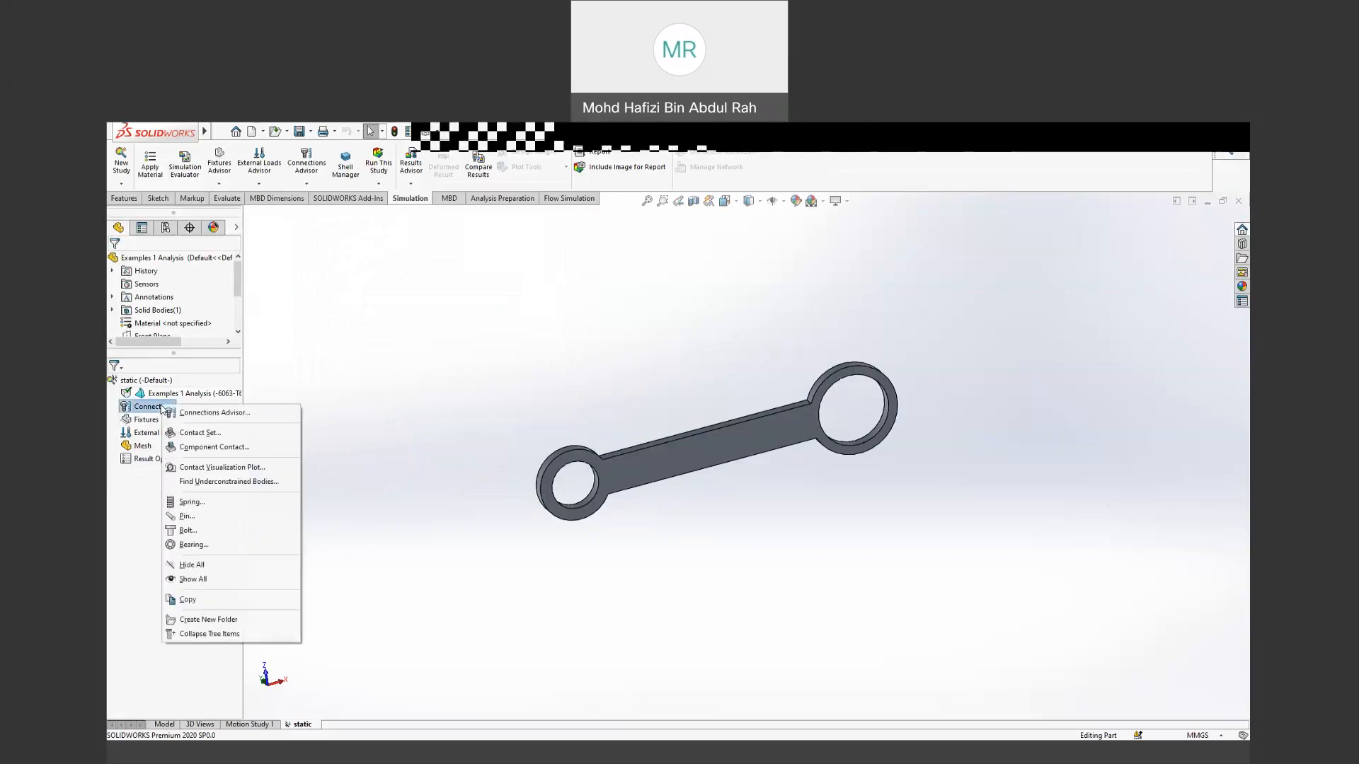
{"action": "left_click", "coordinate": [182, 434]}
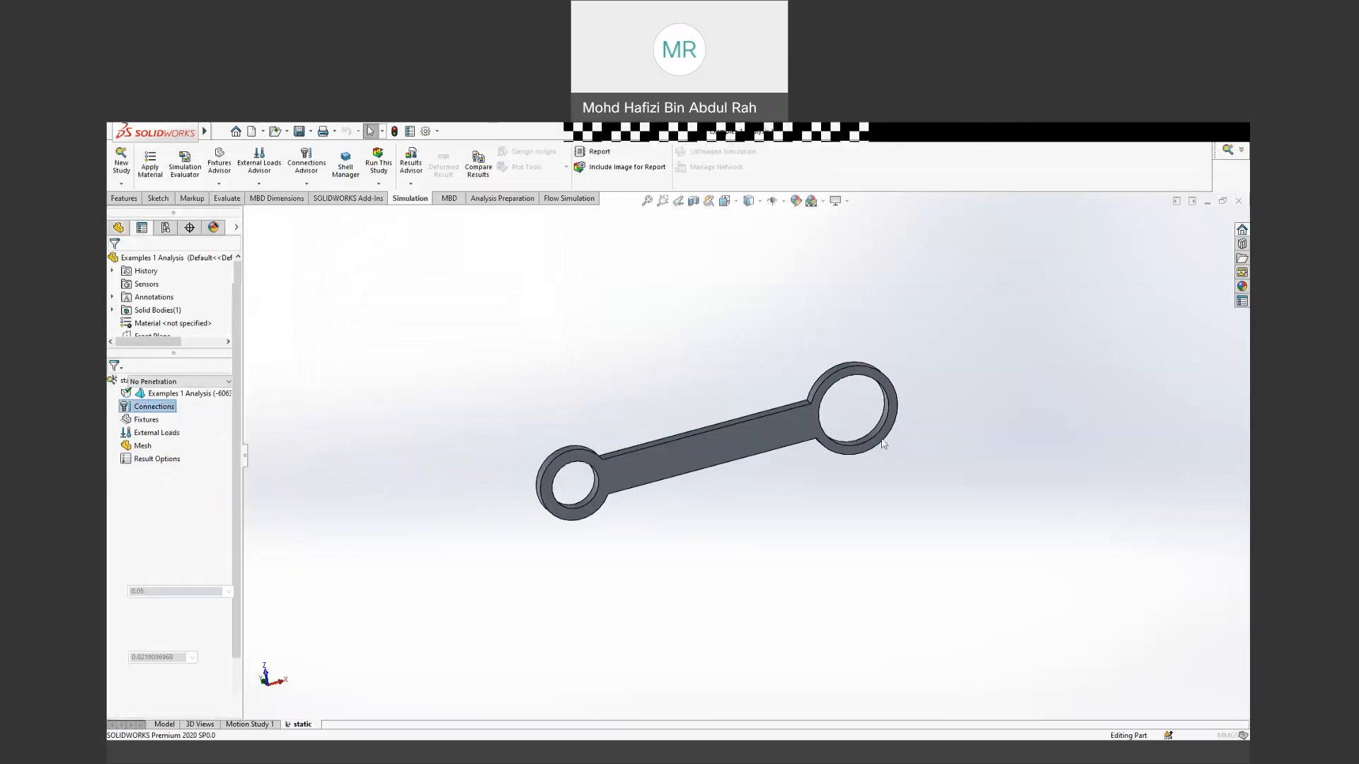
{"action": "scroll", "coordinate": [871, 443], "scroll_direction": "down", "scroll_amount": 5}
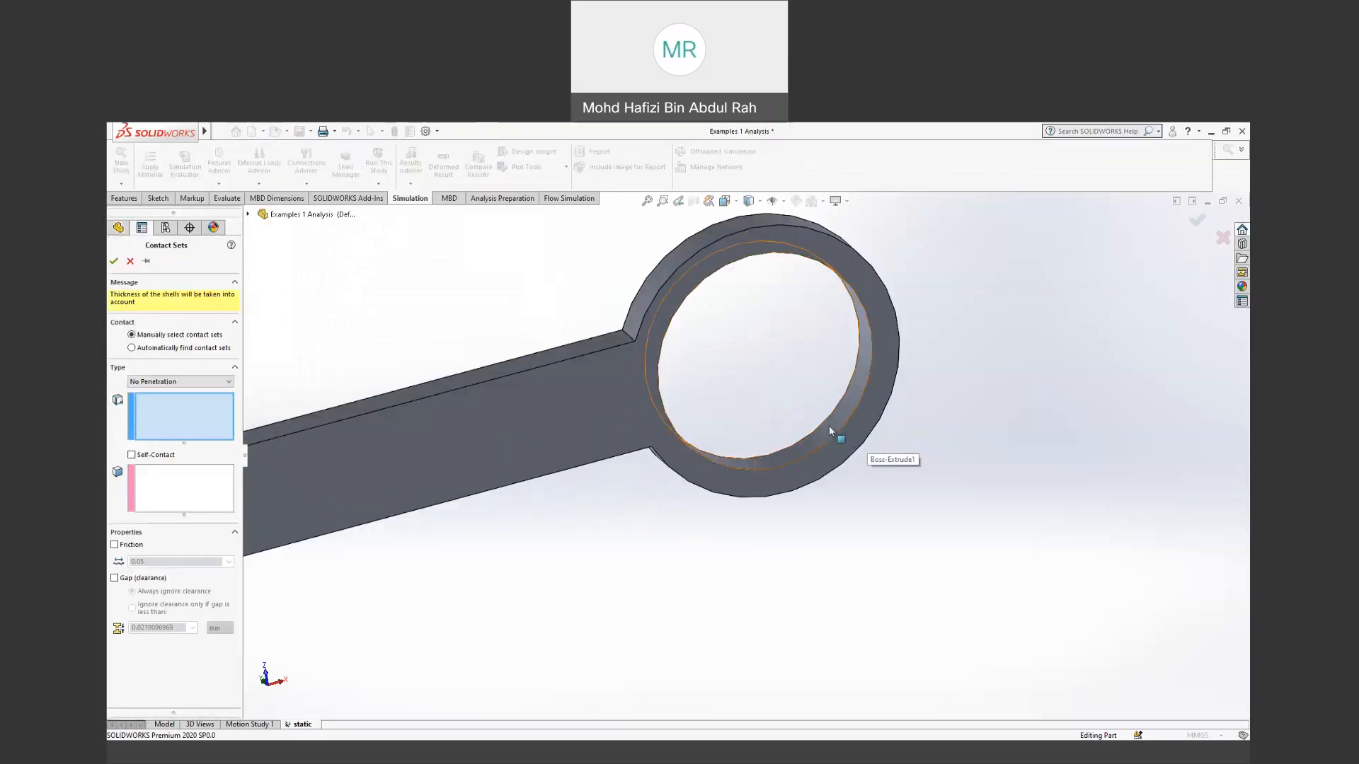
{"action": "left_click", "coordinate": [824, 444]}
{"action": "scroll", "coordinate": [778, 492], "scroll_direction": "up", "scroll_amount": 5}
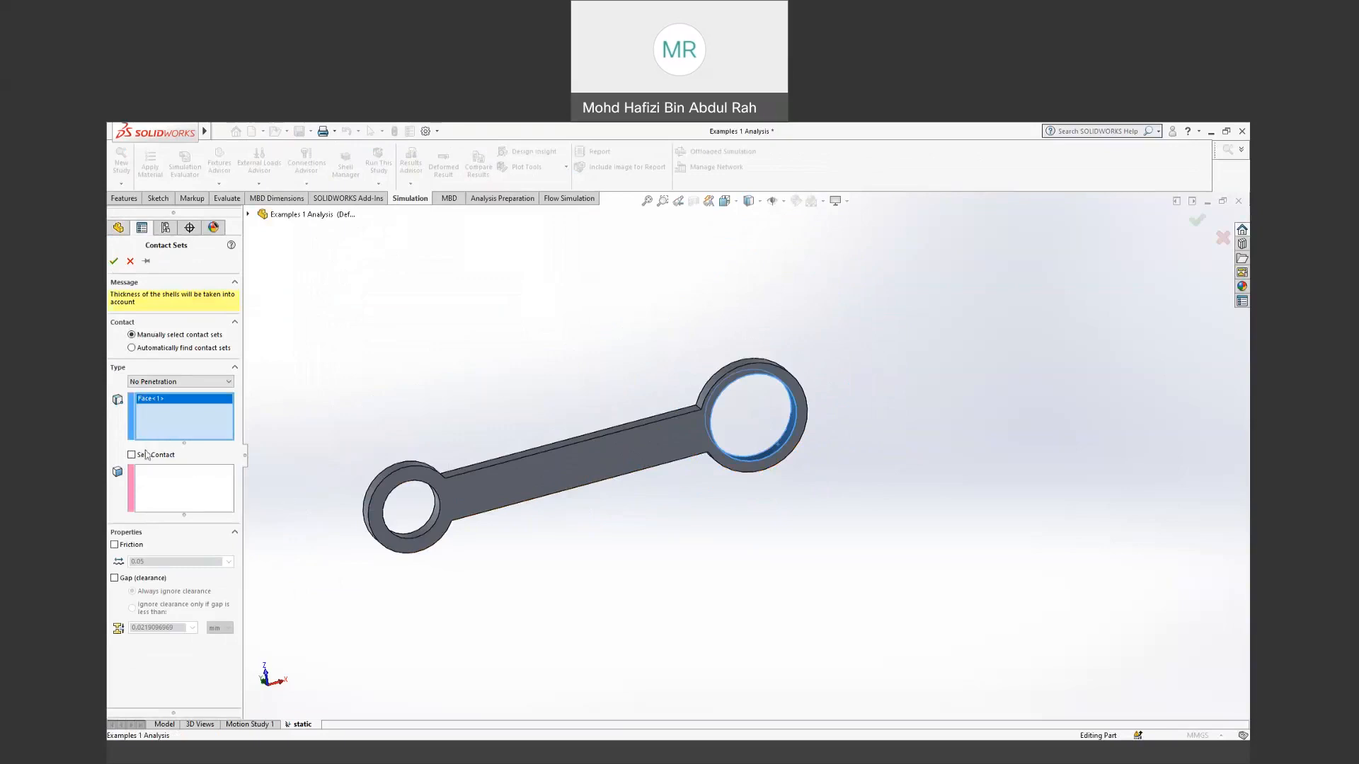
{"action": "left_click", "coordinate": [130, 259]}
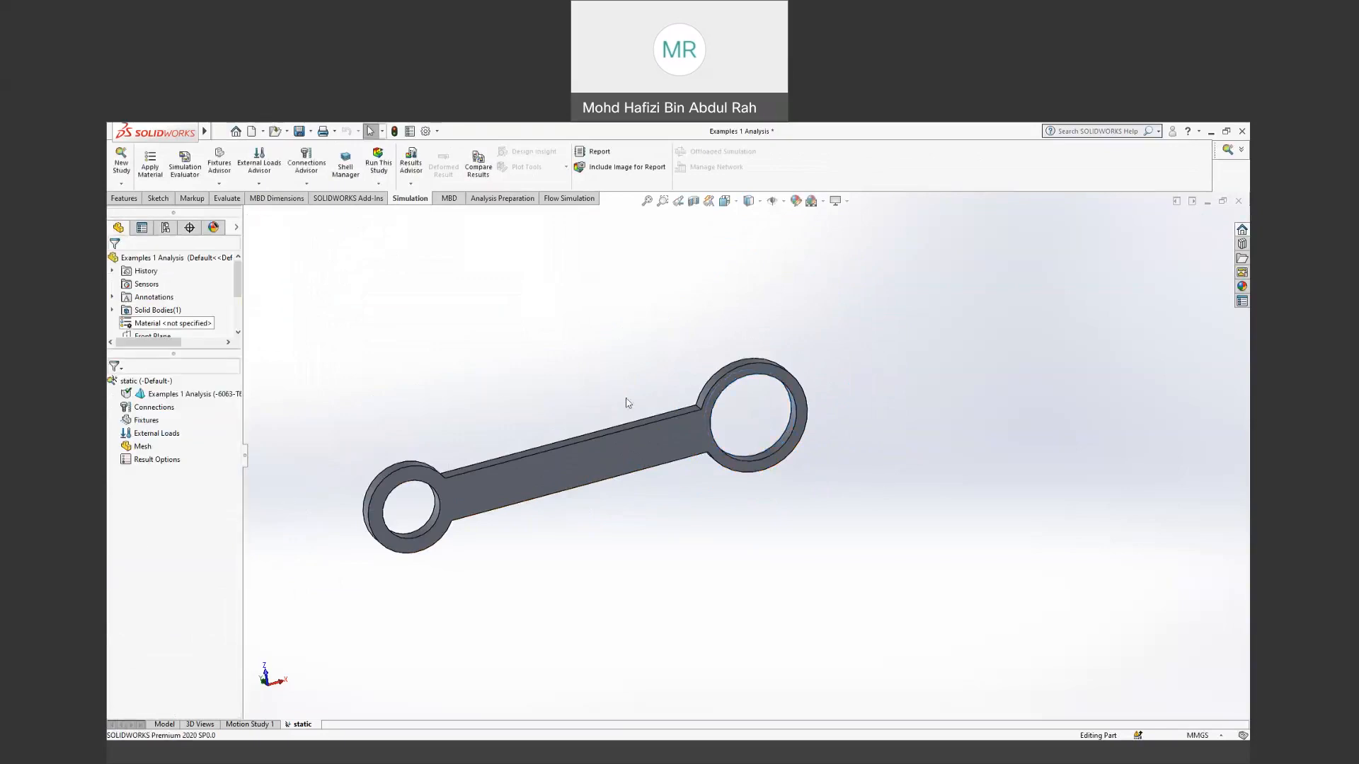
Step: Add a Roller/Slider fixture to the inner cylindrical face of the link's larger ring
{"action": "right_click", "coordinate": [145, 420]}
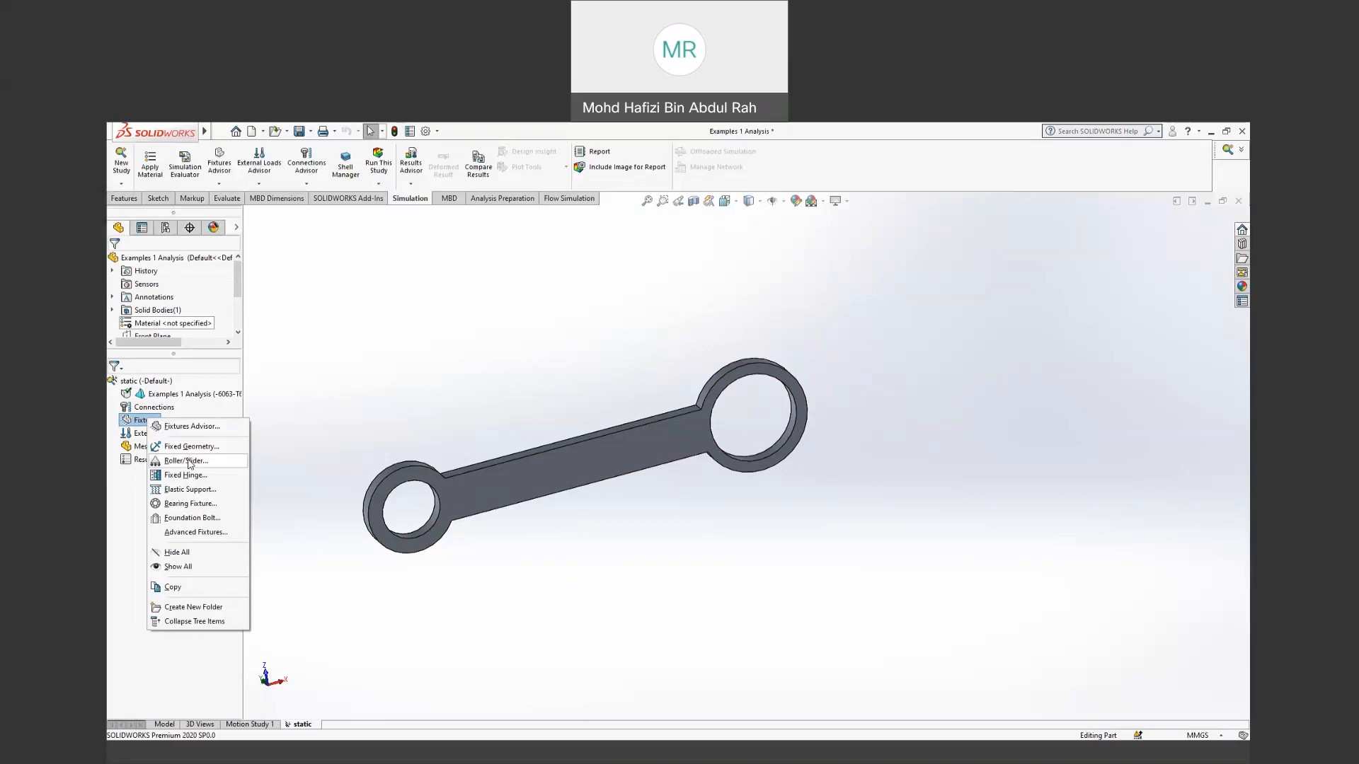
{"action": "left_click", "coordinate": [186, 460]}
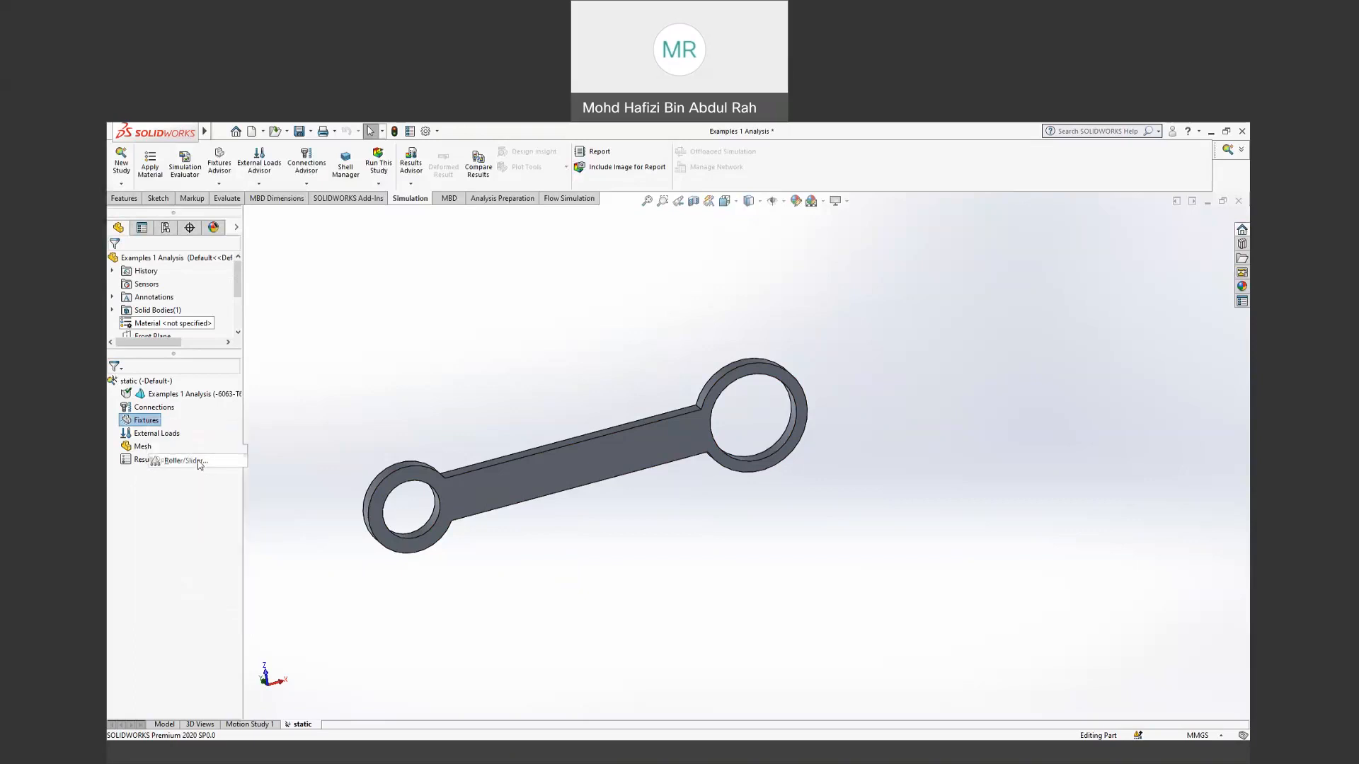
{"action": "left_click", "coordinate": [770, 456]}
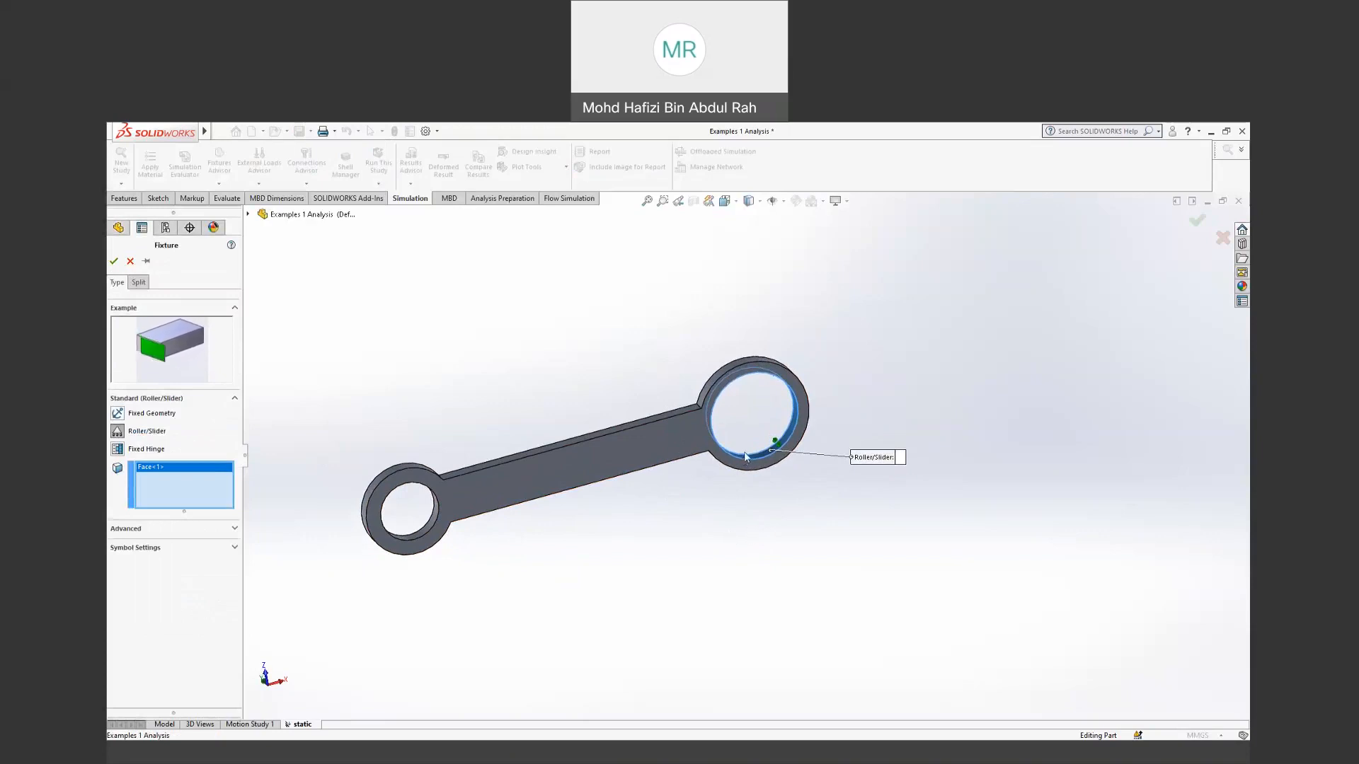
{"action": "scroll", "coordinate": [743, 522], "scroll_direction": "down", "scroll_amount": 3}
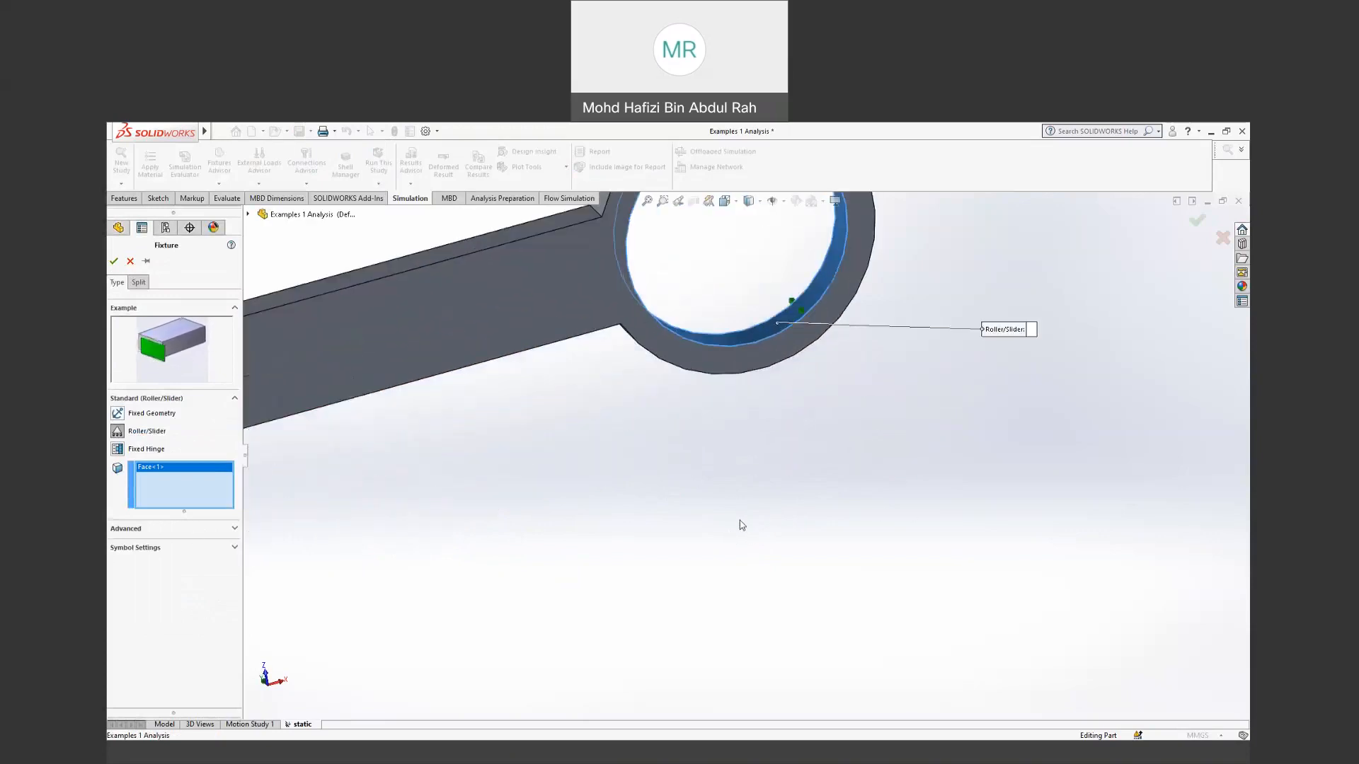
{"action": "scroll", "coordinate": [740, 521], "scroll_direction": "up", "scroll_amount": 2}
{"action": "middle_click_drag", "start_coordinate": [765, 419], "coordinate": [769, 446]}
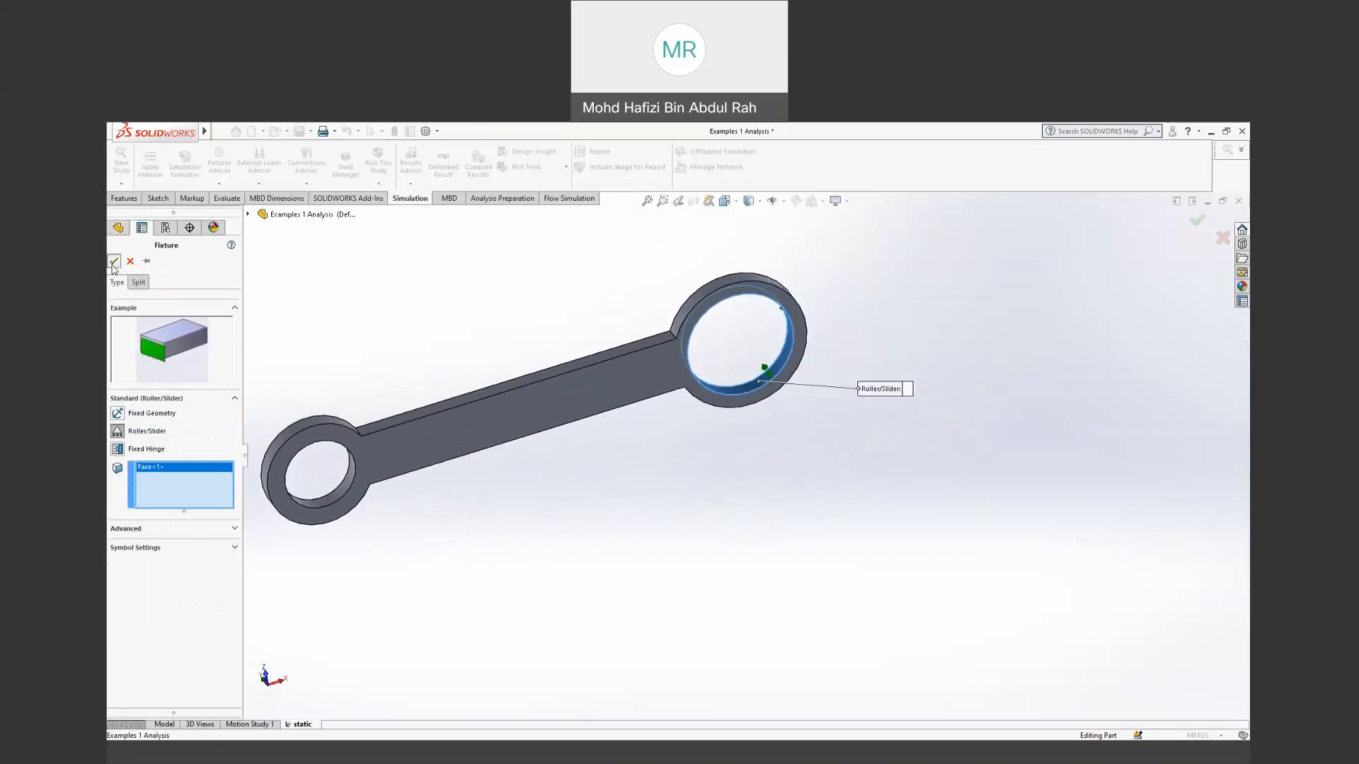
{"action": "key", "text": "Return"}
Step: Apply a force of -200 N to the smaller ring's inner cylindrical face, directed along the link arm's upper straight edge
{"action": "scroll", "coordinate": [854, 569], "scroll_direction": "up", "scroll_amount": 4}
{"action": "middle_click_drag", "start_coordinate": [795, 542], "coordinate": [828, 542]}
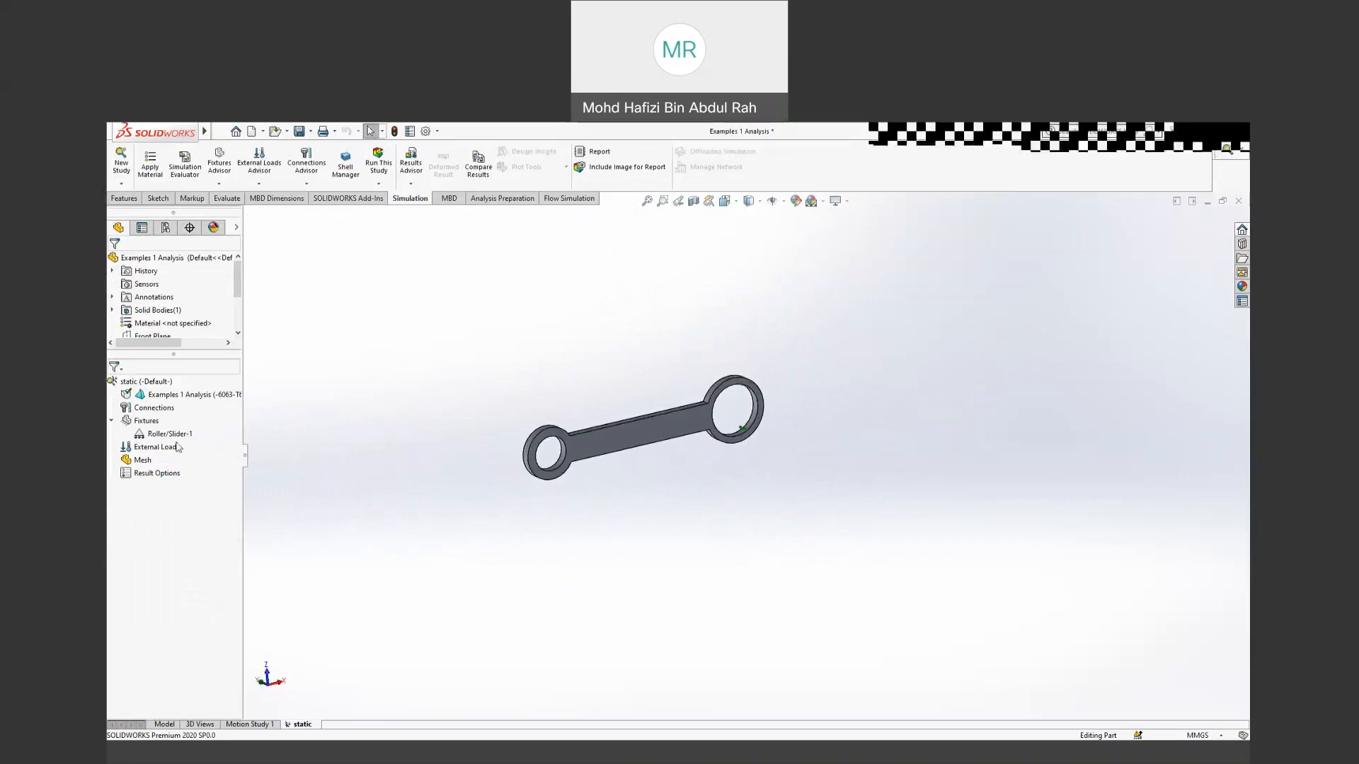
{"action": "scroll", "coordinate": [153, 455], "scroll_direction": "down", "scroll_amount": 2}
{"action": "right_click", "coordinate": [145, 453]}
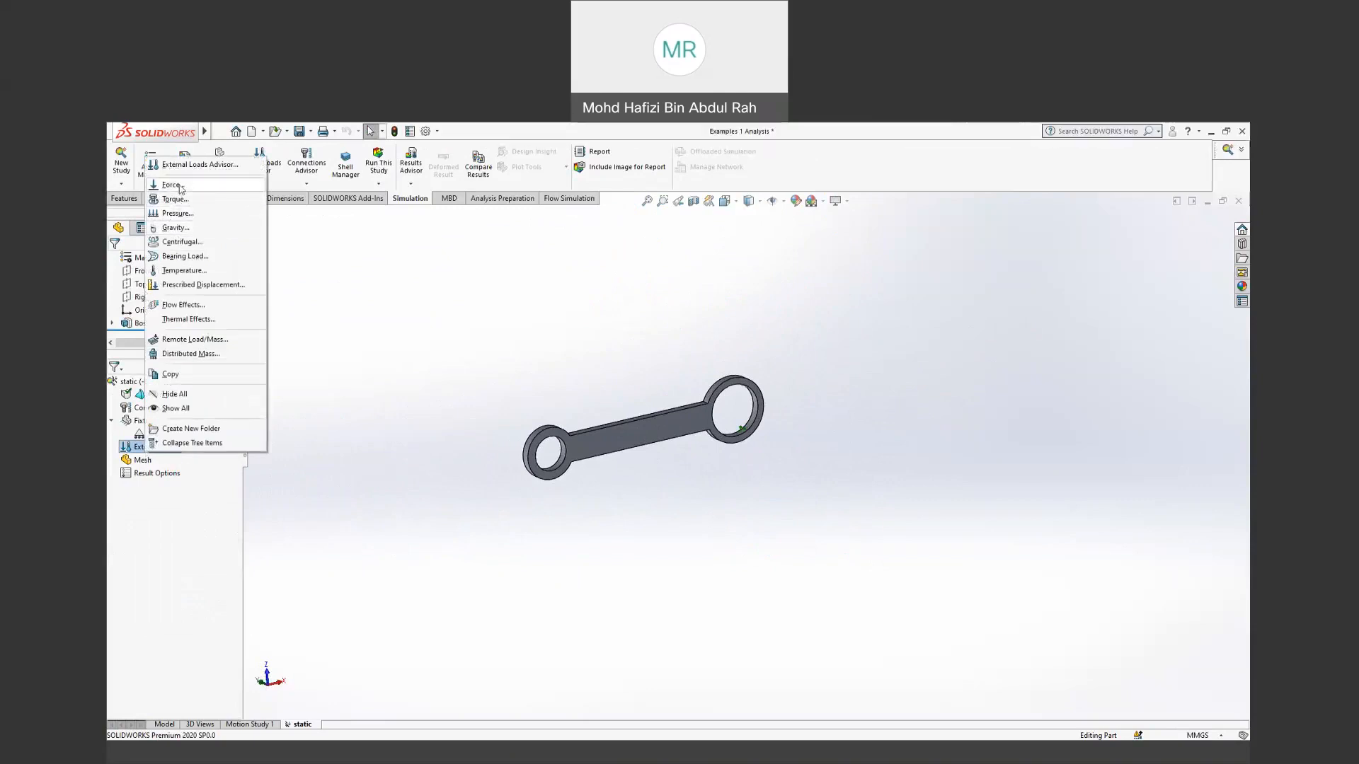
{"action": "left_click", "coordinate": [172, 184]}
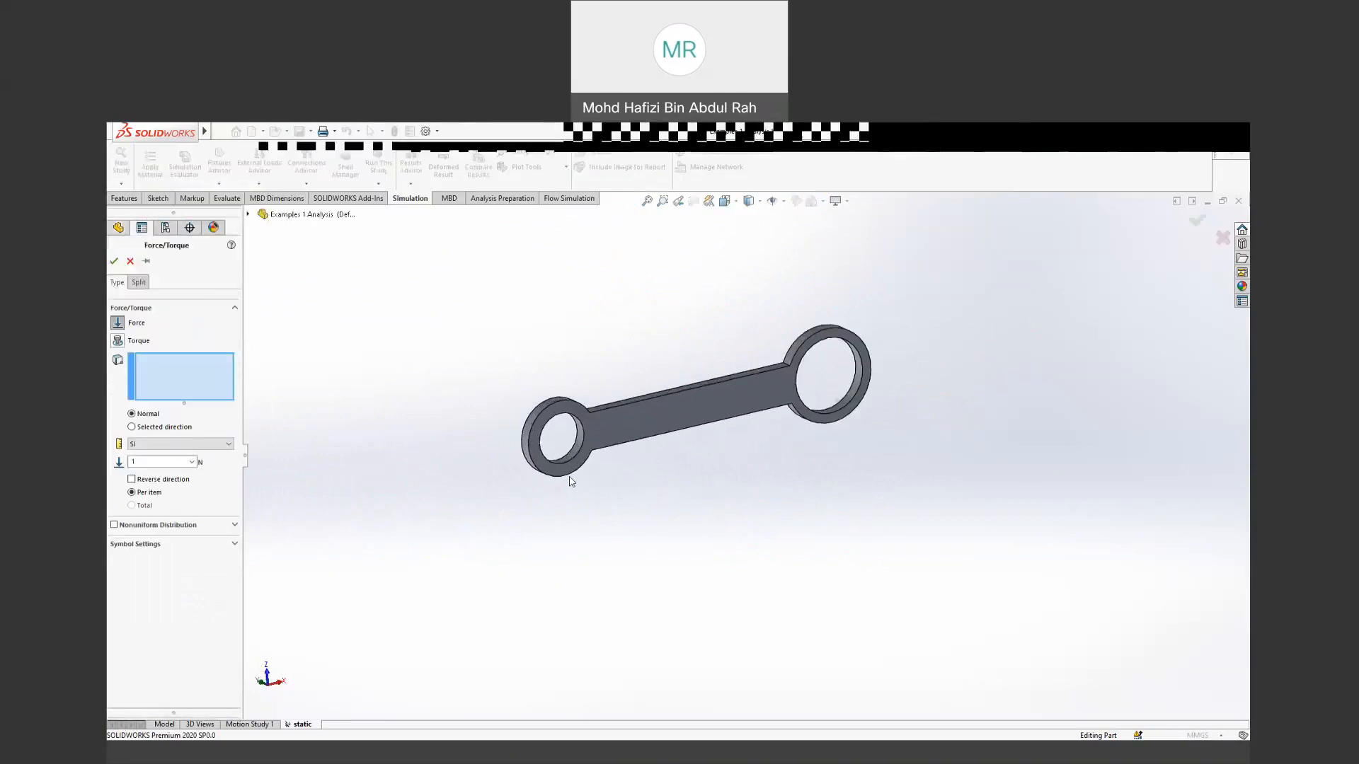
{"action": "scroll", "coordinate": [602, 453], "scroll_direction": "up", "scroll_amount": 5}
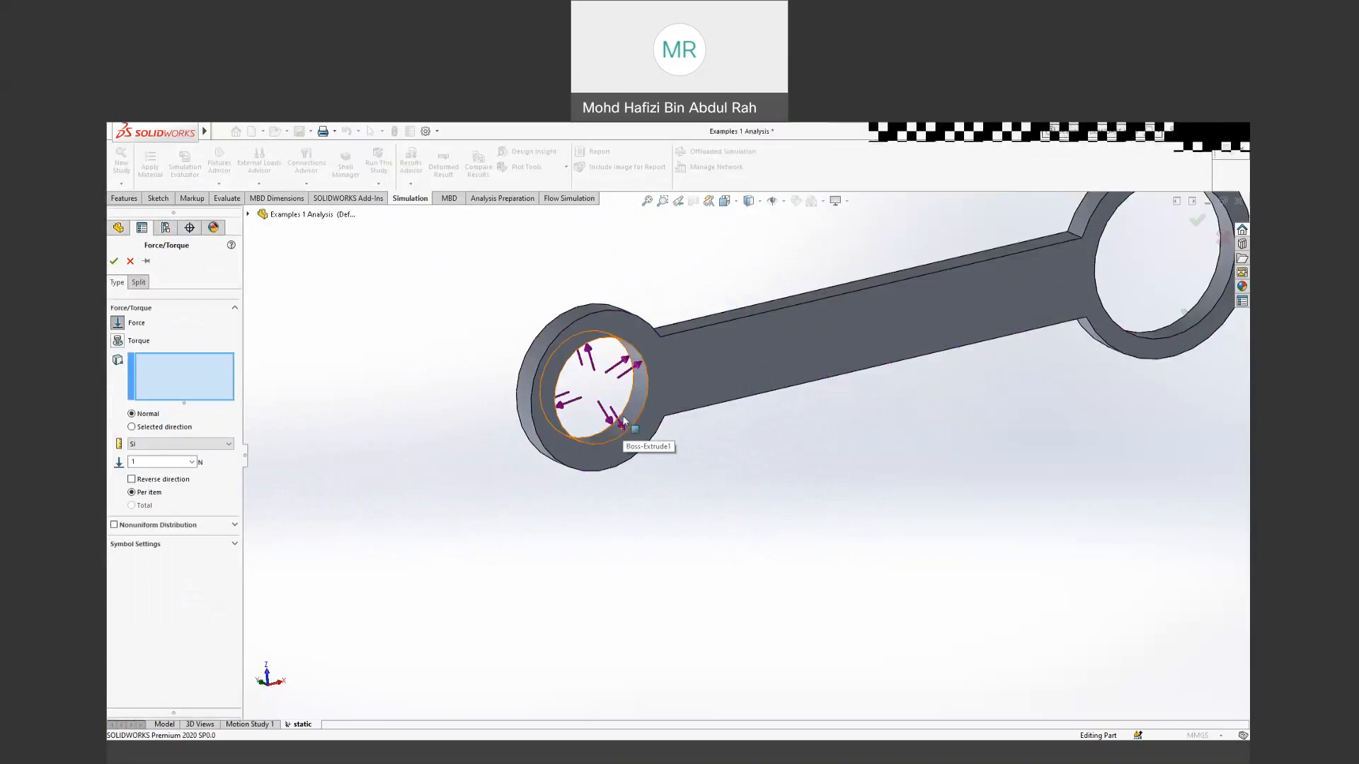
{"action": "left_click", "coordinate": [636, 405]}
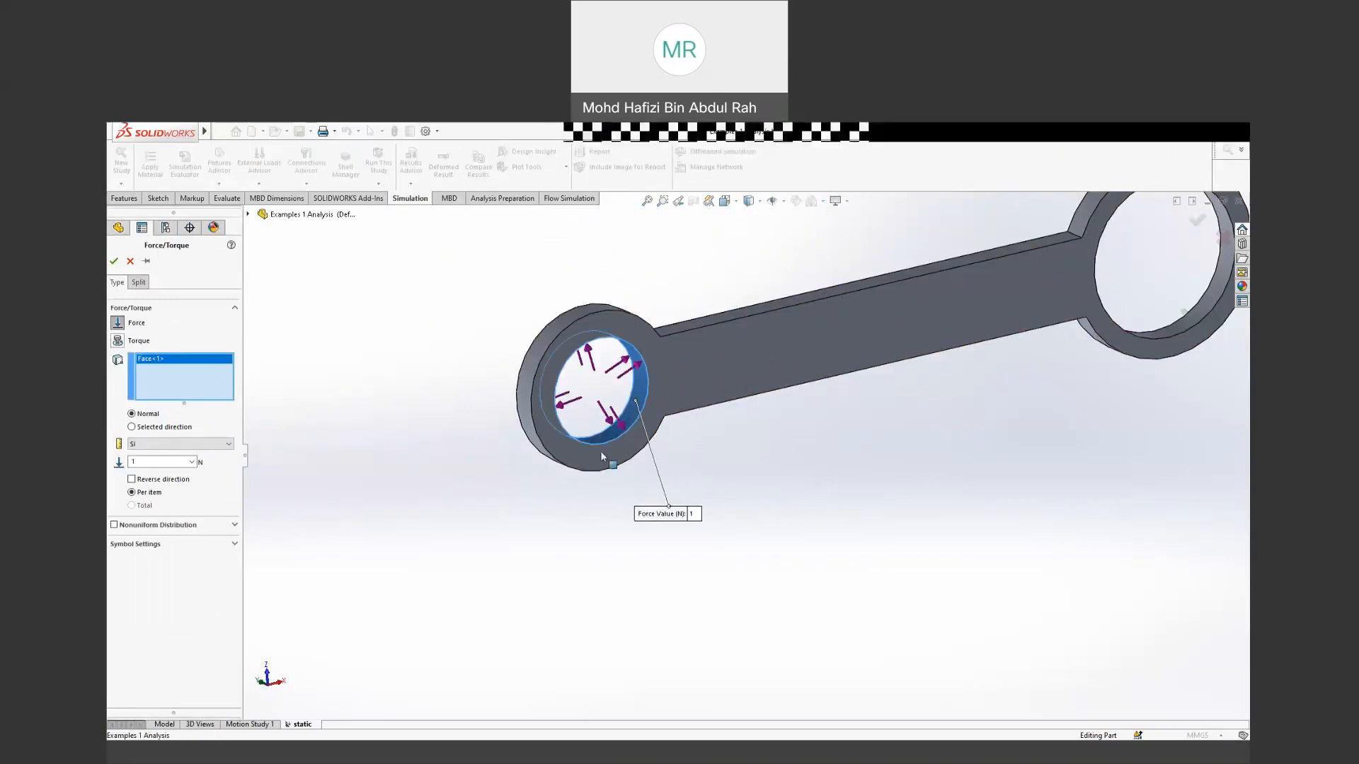
{"action": "left_click", "coordinate": [131, 427]}
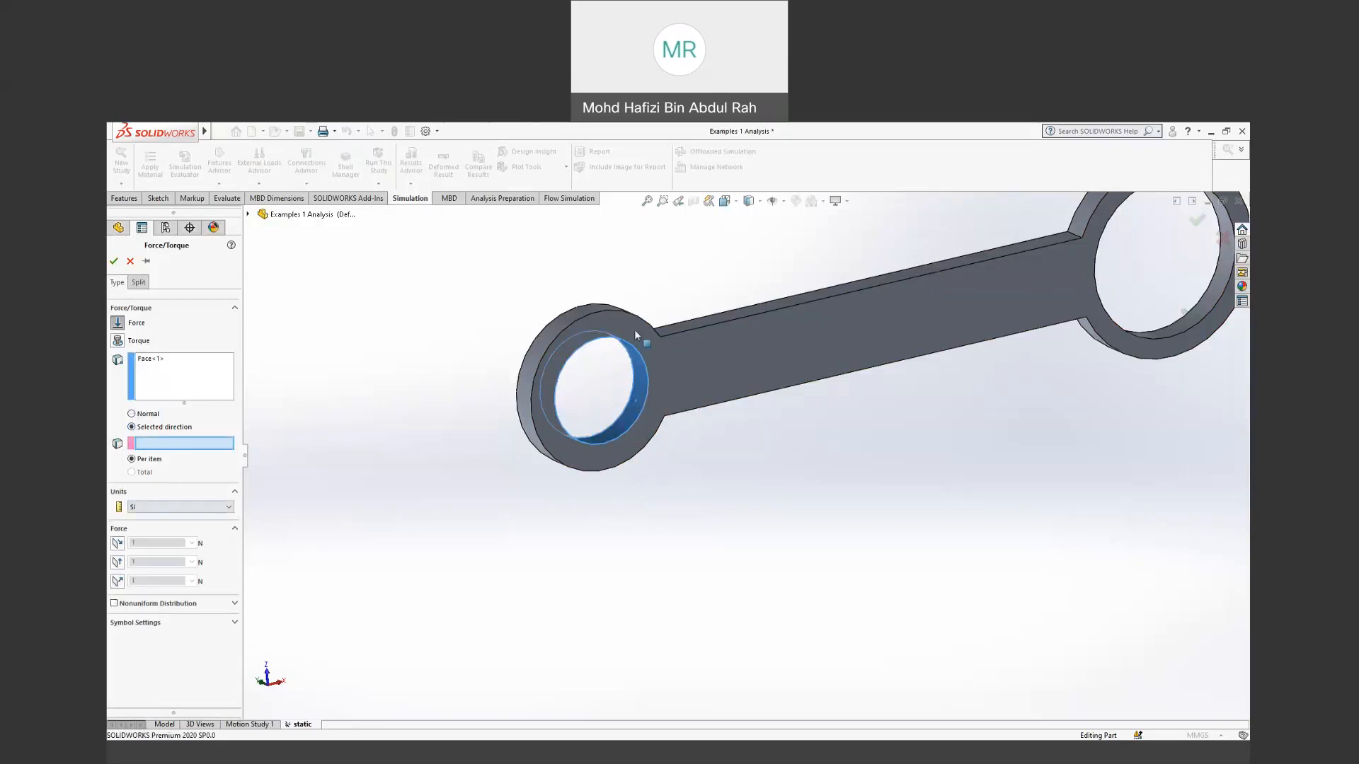
{"action": "left_click", "coordinate": [681, 341]}
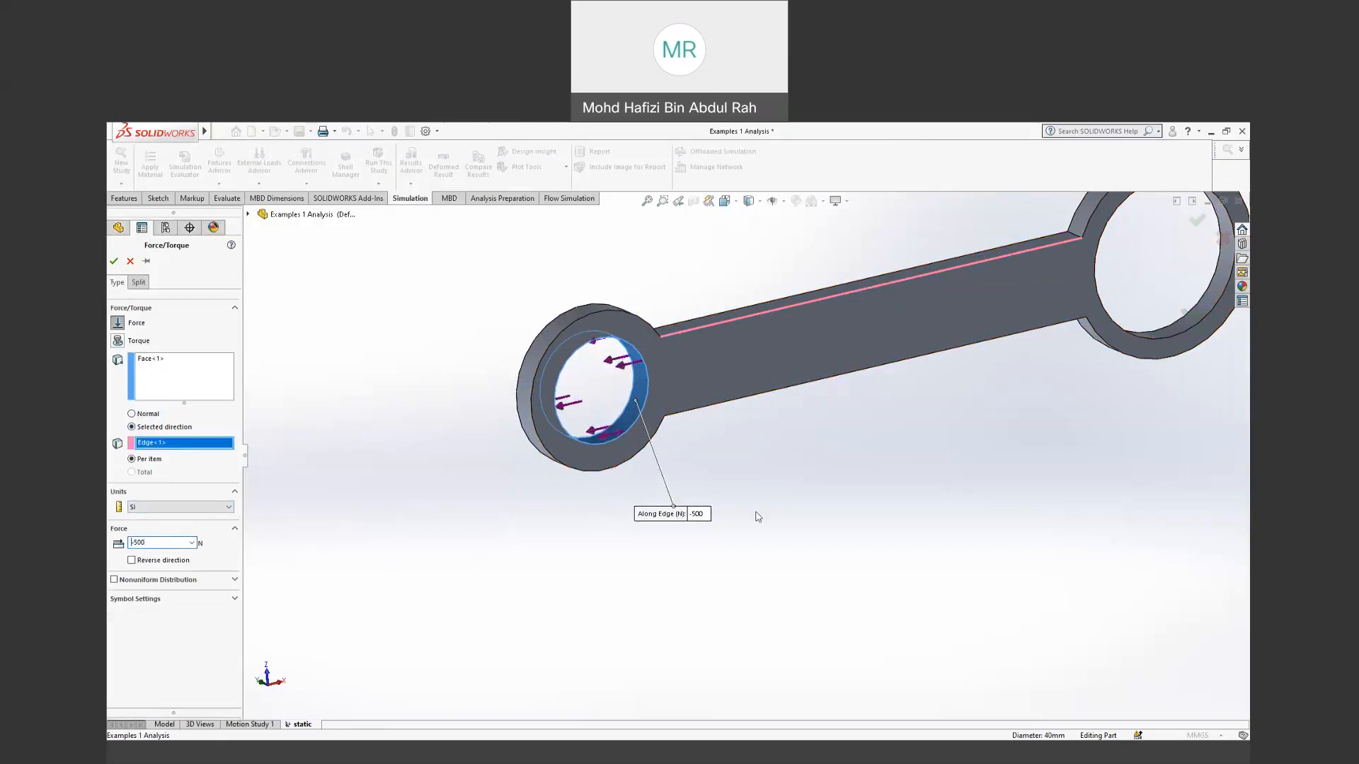
{"action": "scroll", "coordinate": [750, 456], "scroll_direction": "up", "scroll_amount": 3}
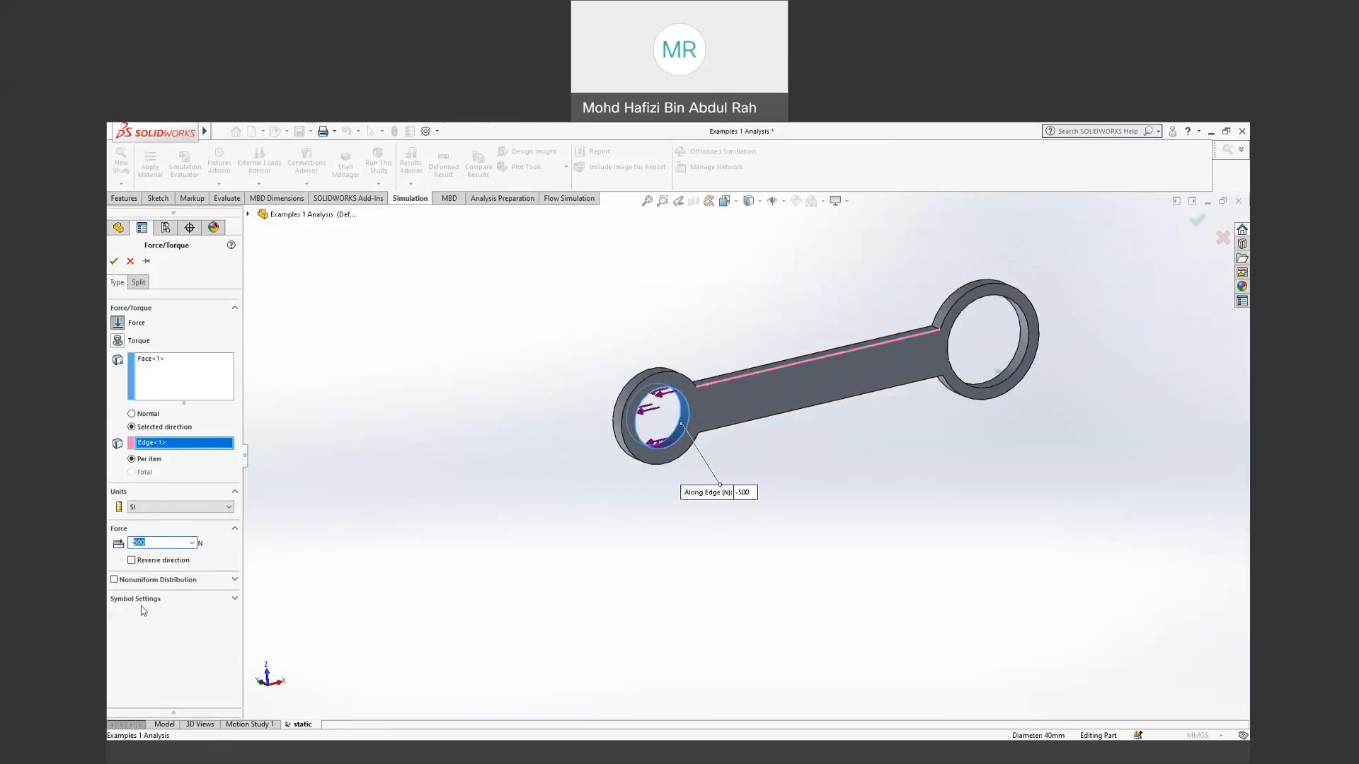
{"action": "left_click", "coordinate": [114, 262]}
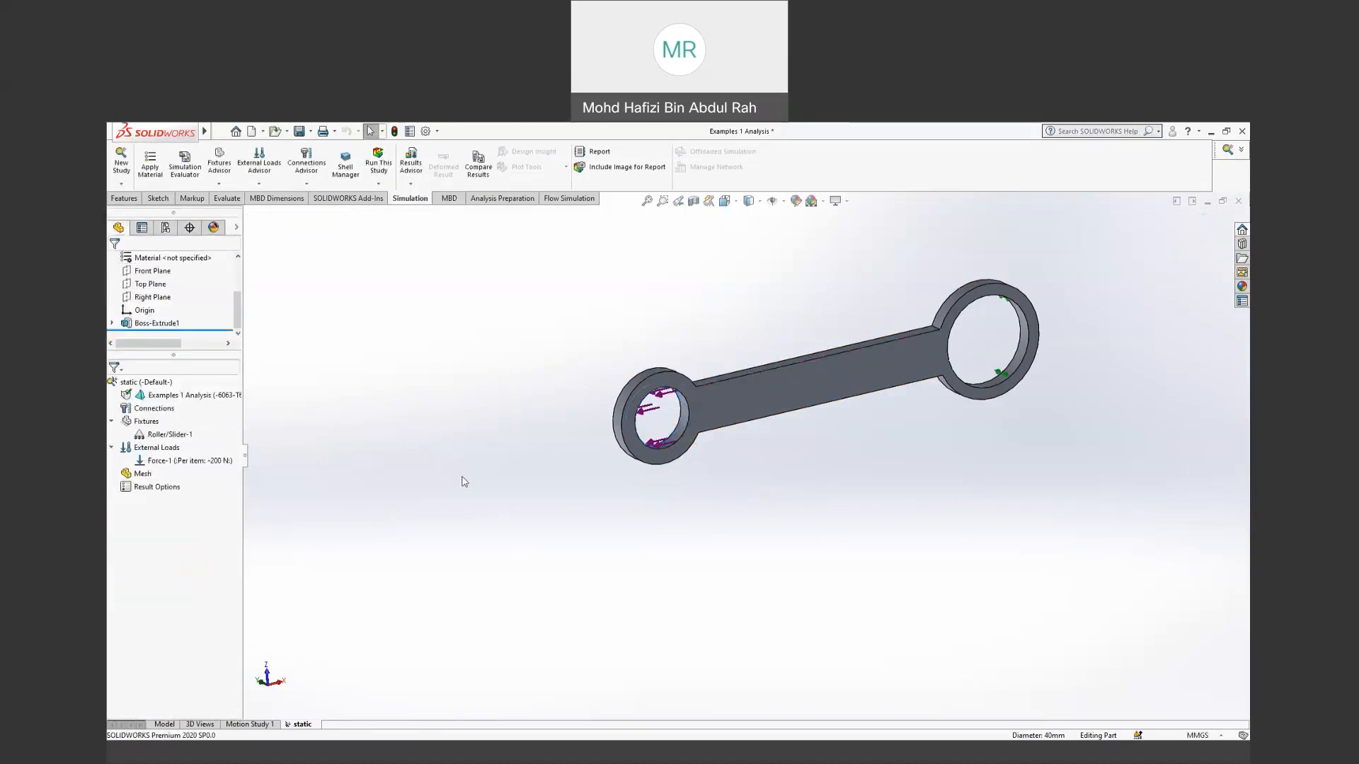
Step: Create a standard solid mesh on the link with a 4 mm element size and 0.20 mm tolerance
{"action": "right_click", "coordinate": [144, 476]}
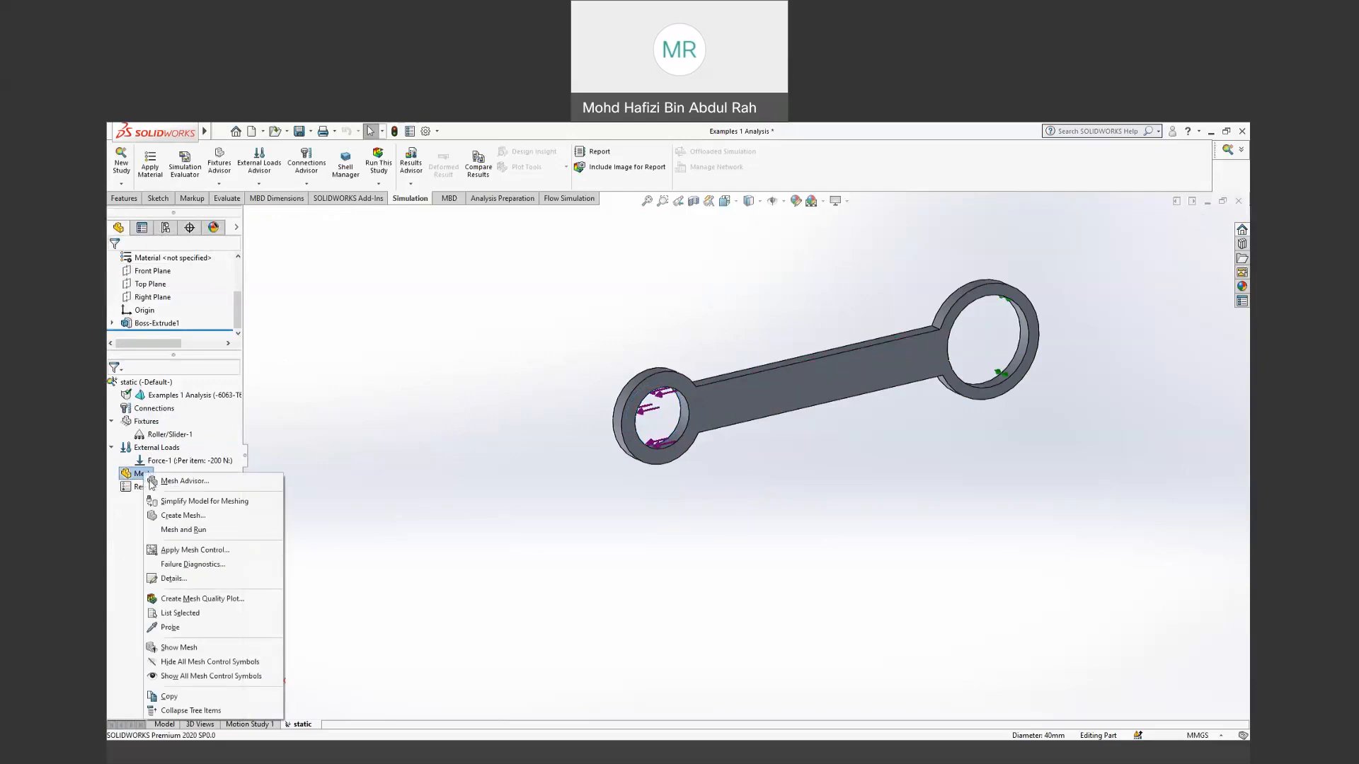
{"action": "left_click", "coordinate": [187, 519]}
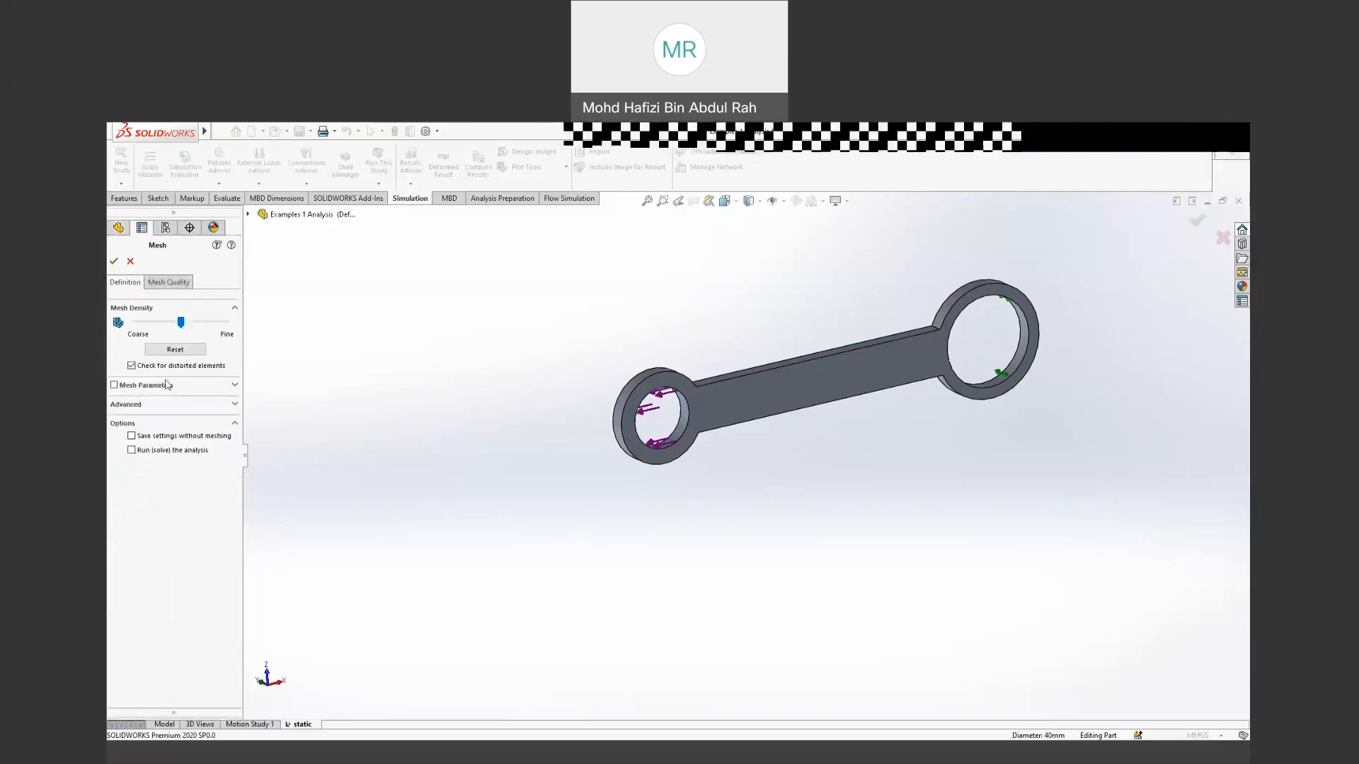
{"action": "left_click", "coordinate": [142, 386]}
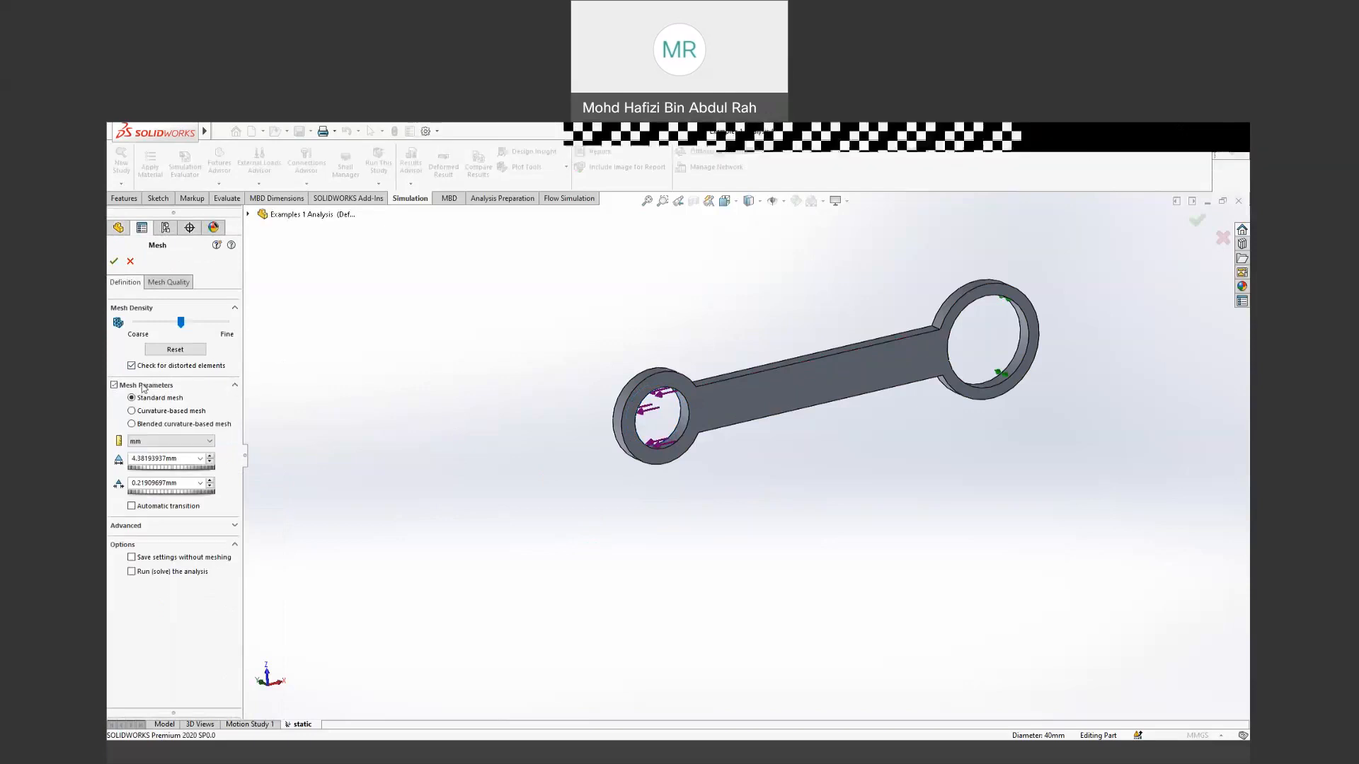
{"action": "double_click", "coordinate": [163, 459]}
{"action": "type", "text": "4"}
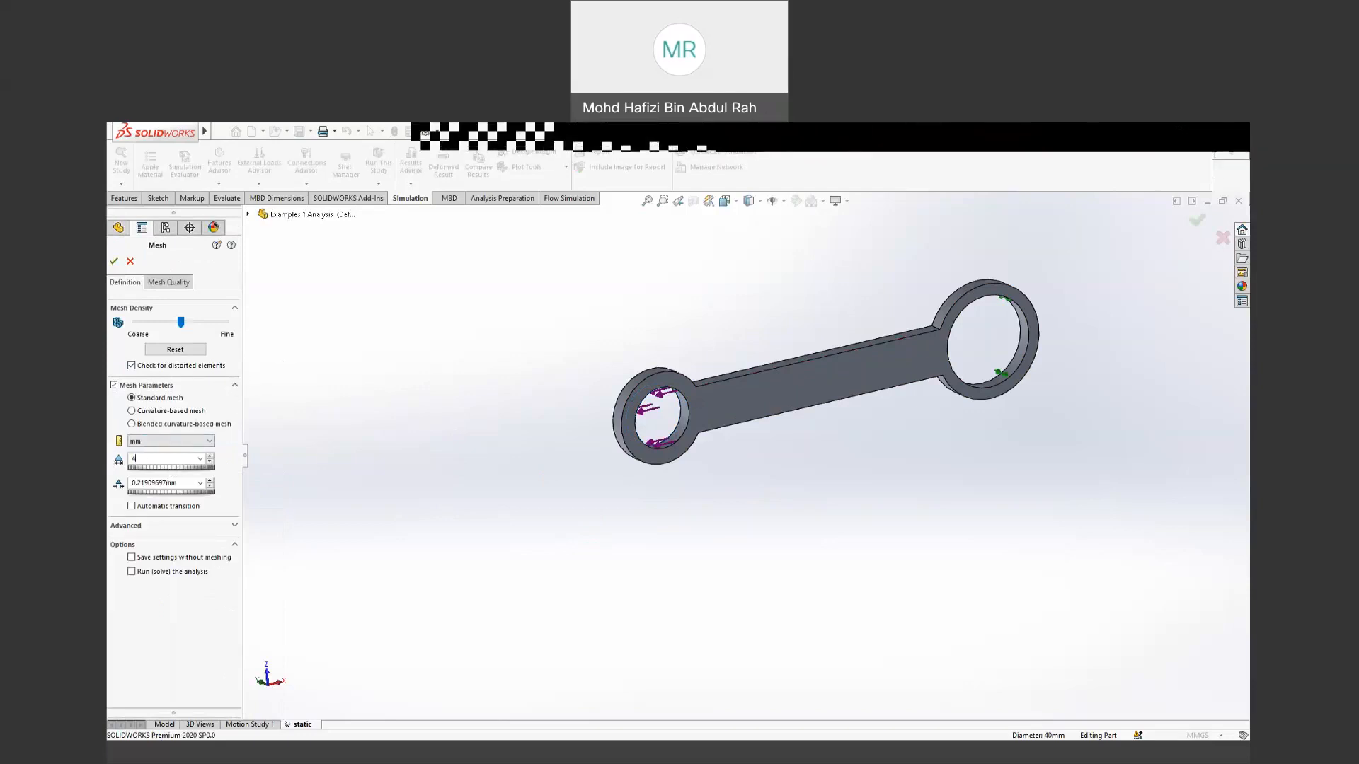
{"action": "key", "text": "Return"}
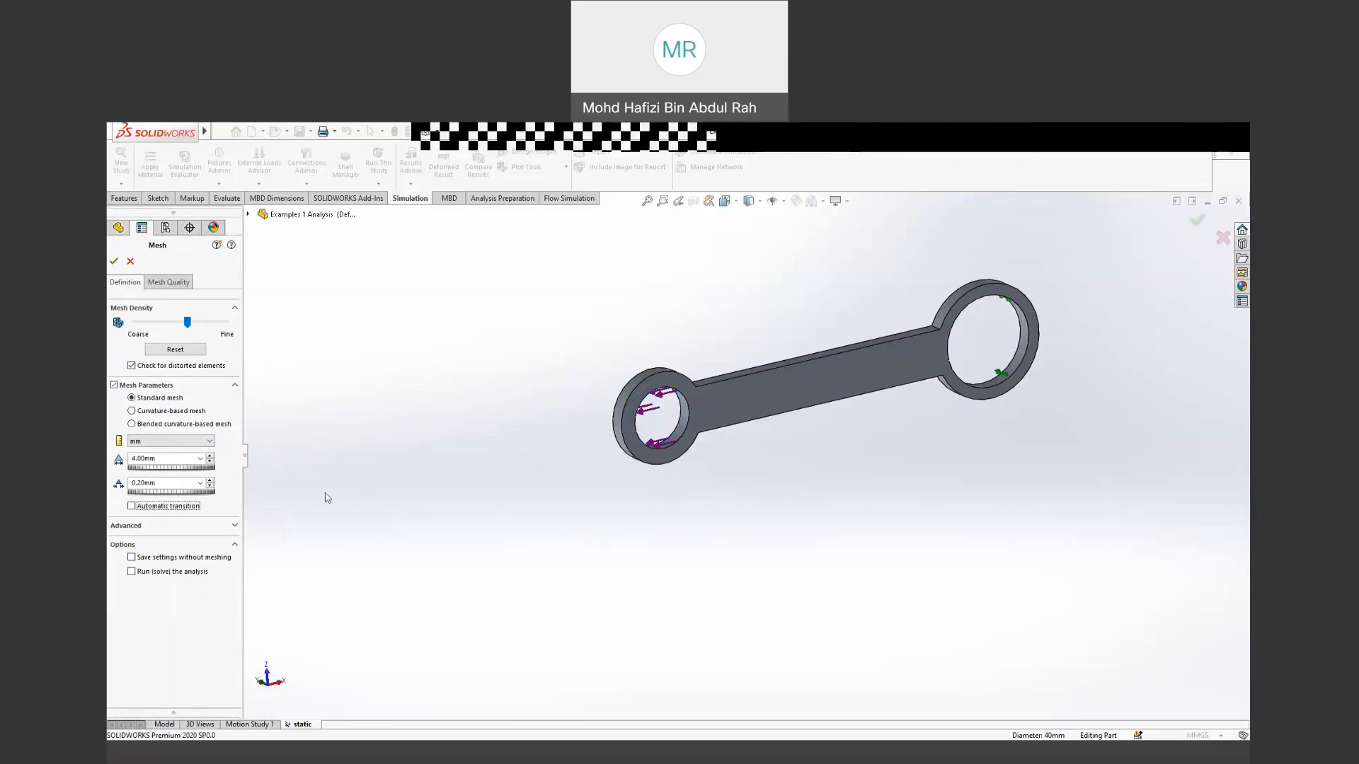
{"action": "left_click", "coordinate": [175, 528]}
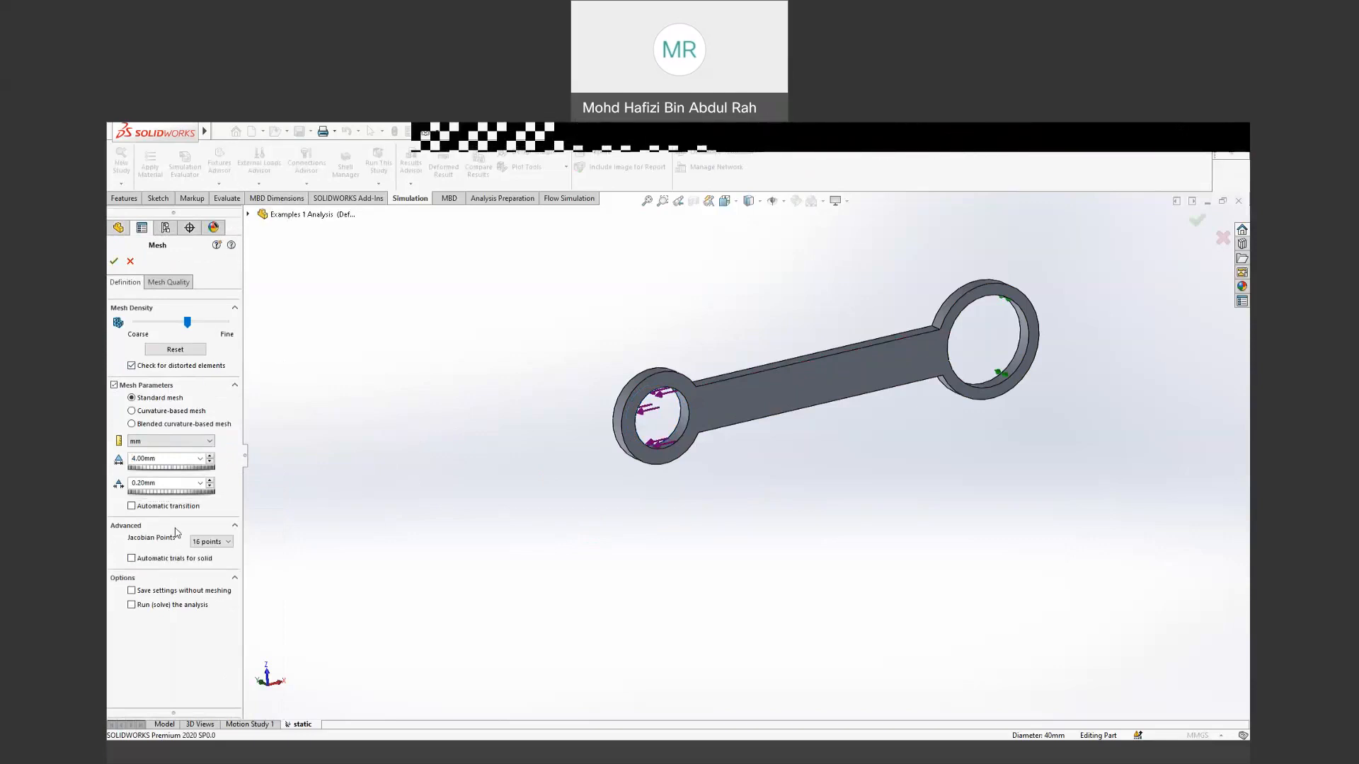
{"action": "left_click", "coordinate": [114, 261]}
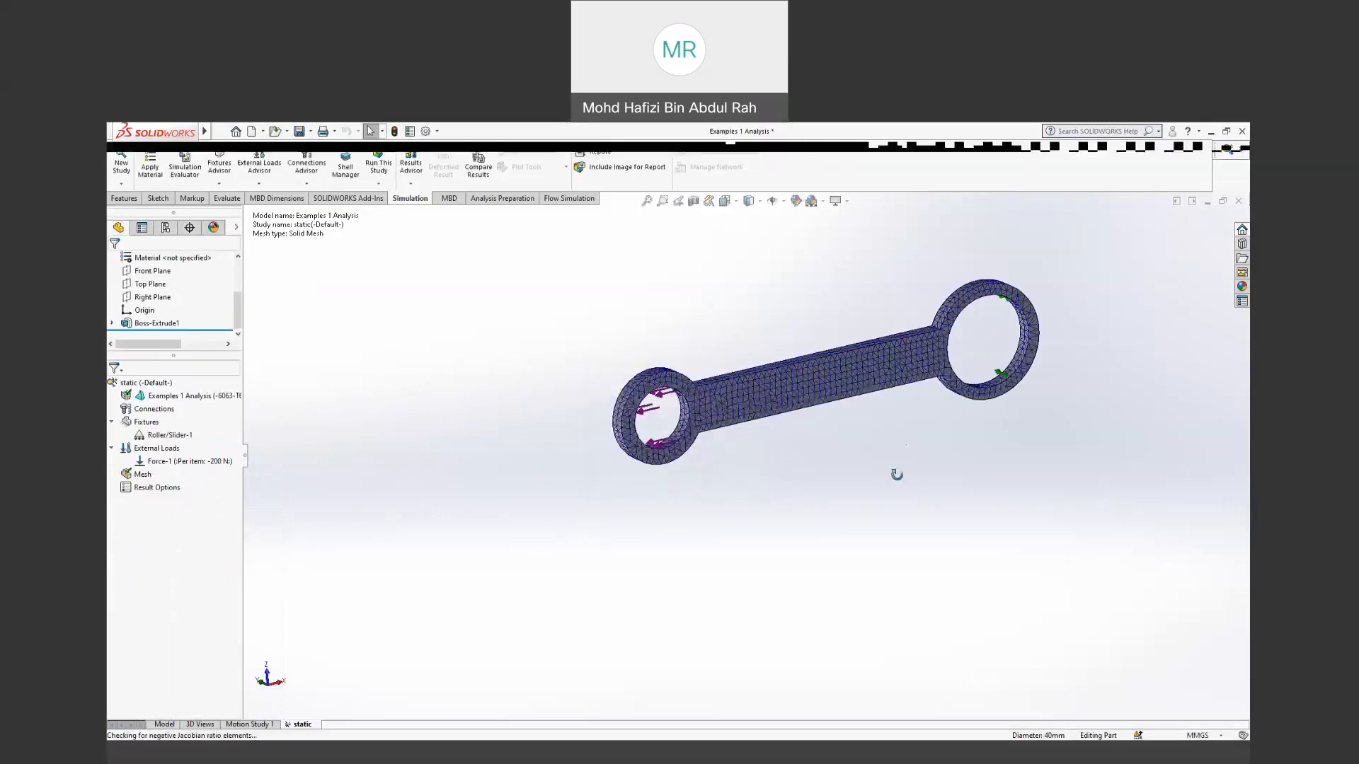
{"action": "middle_click_drag", "start_coordinate": [896, 446], "coordinate": [881, 440]}
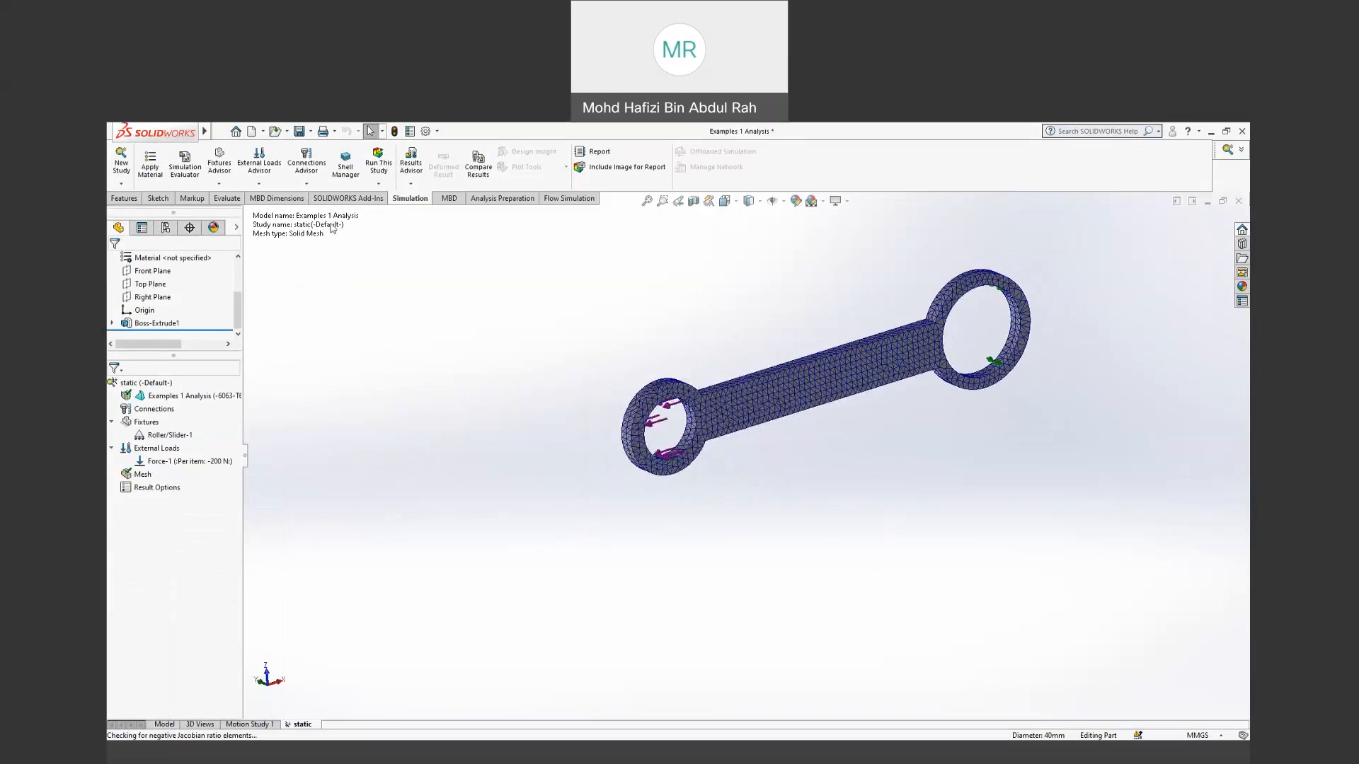
Step: Try to run the static study, and change the larger ring's Roller/Slider fixture to Fixed Geometry
{"action": "left_click", "coordinate": [373, 166]}
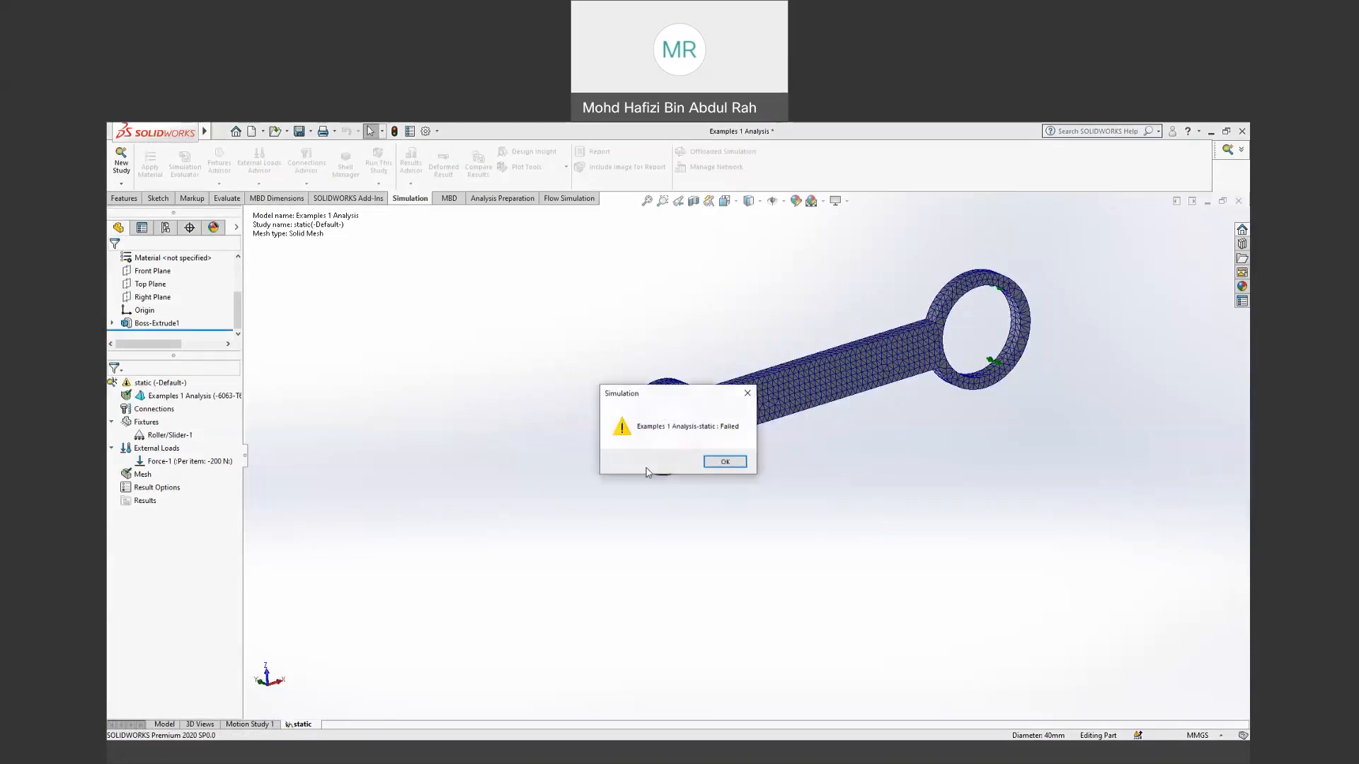
{"action": "left_click", "coordinate": [723, 462]}
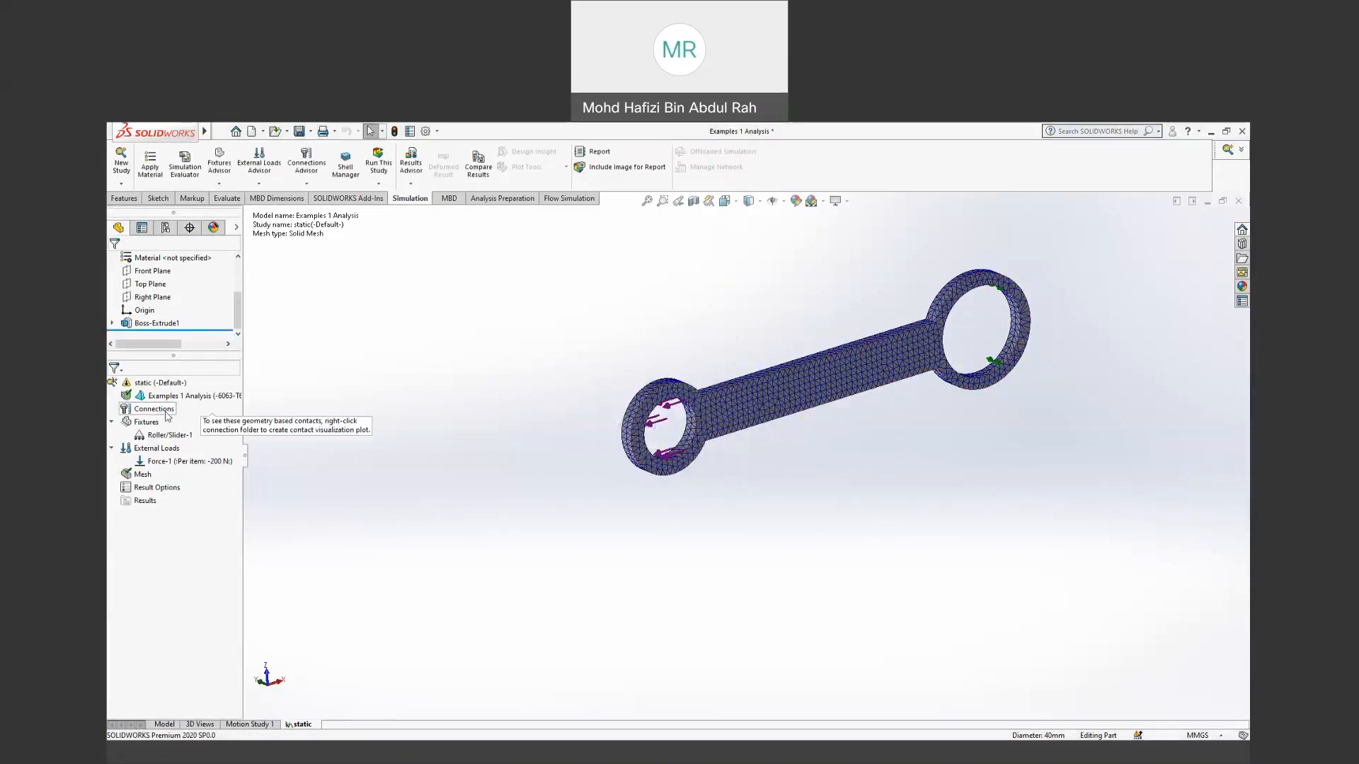
{"action": "right_click", "coordinate": [158, 436]}
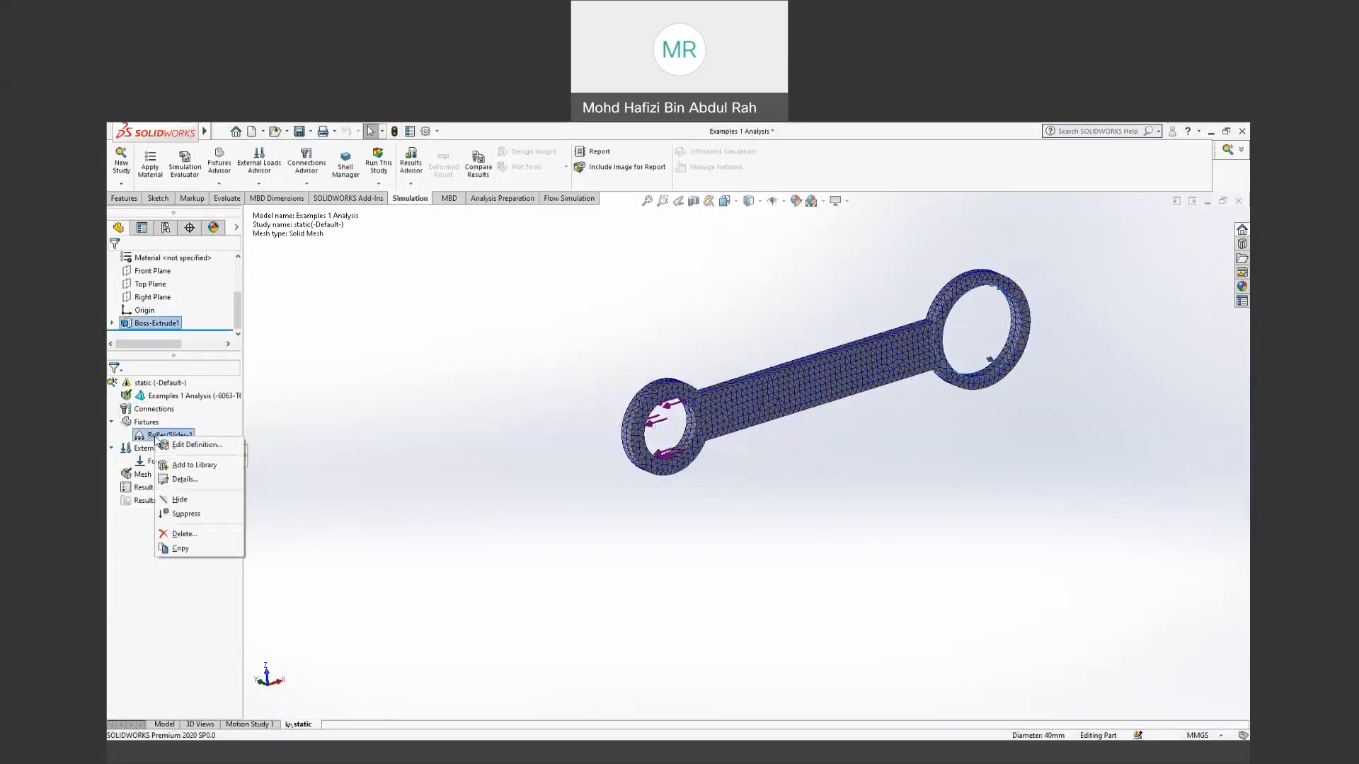
{"action": "left_click", "coordinate": [180, 445]}
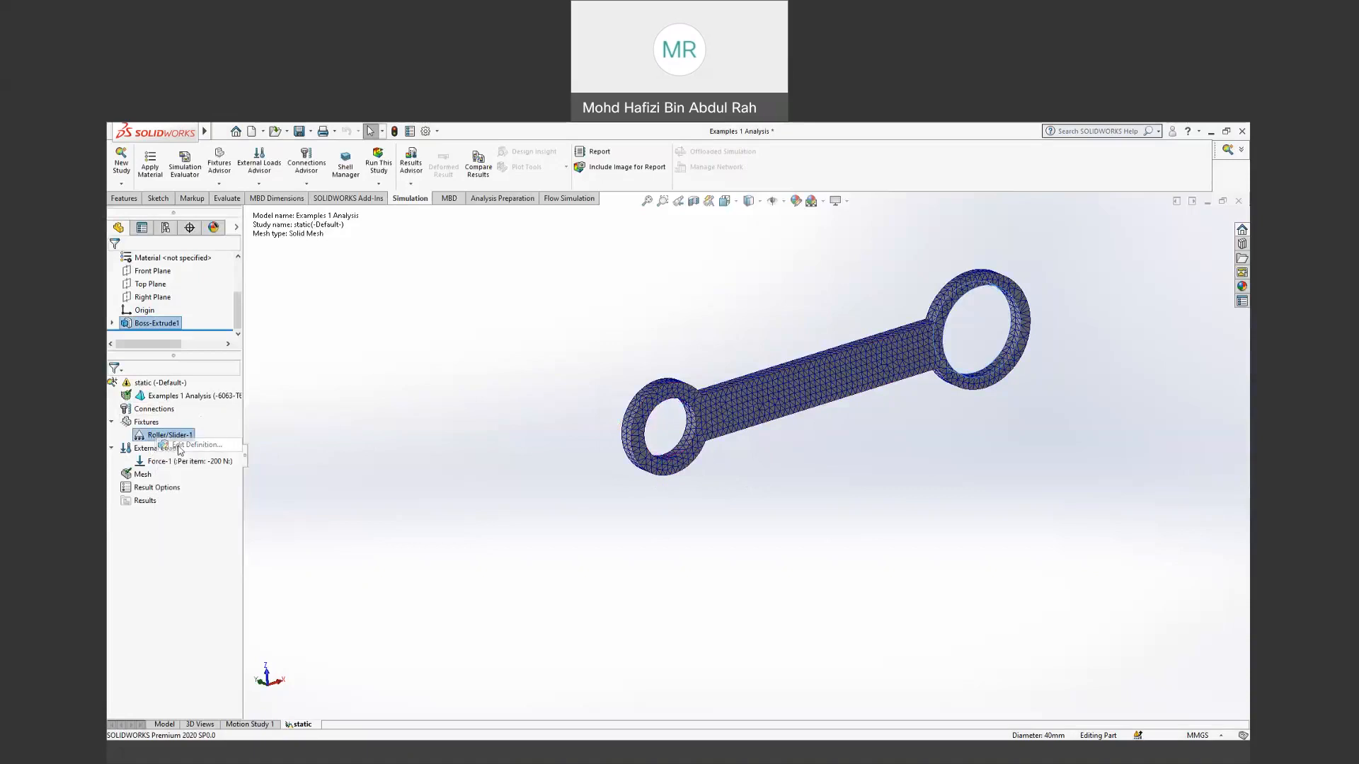
{"action": "left_click", "coordinate": [116, 416]}
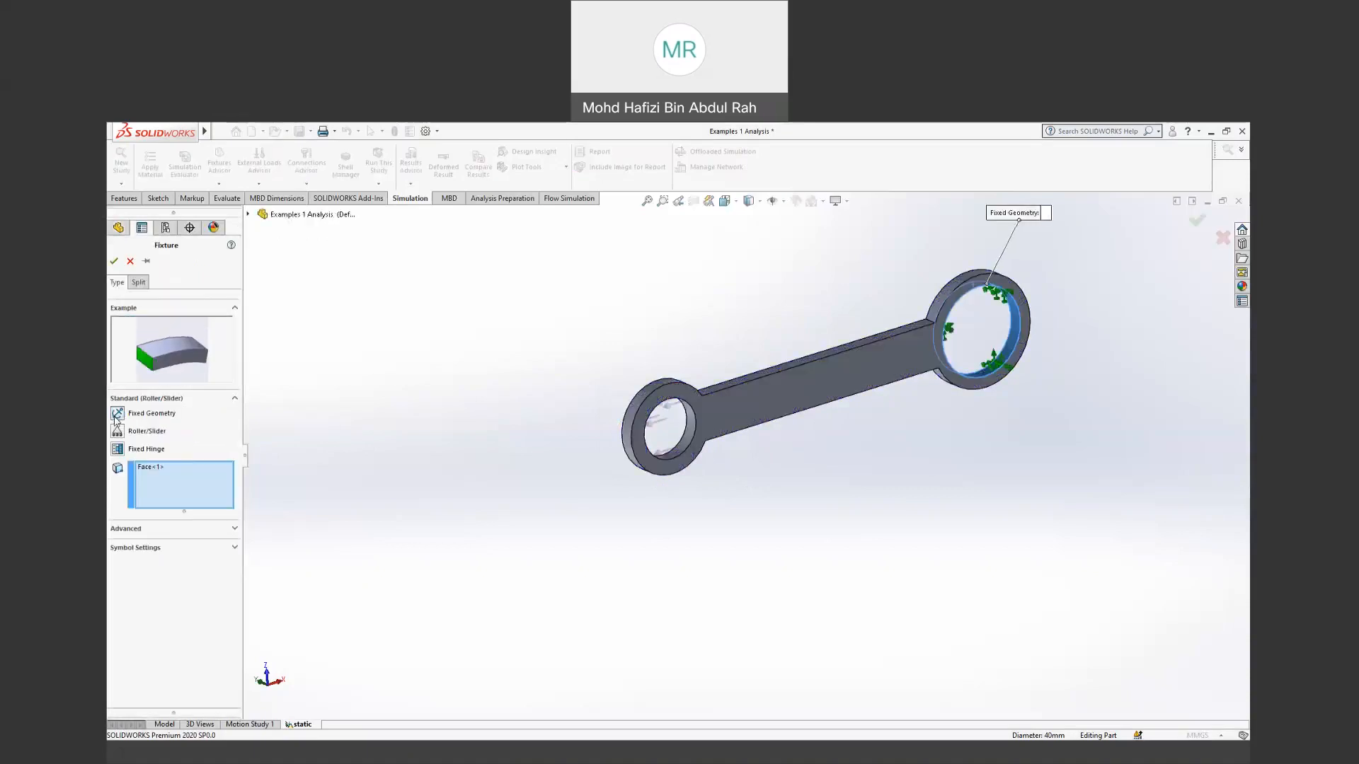
{"action": "left_click", "coordinate": [113, 263]}
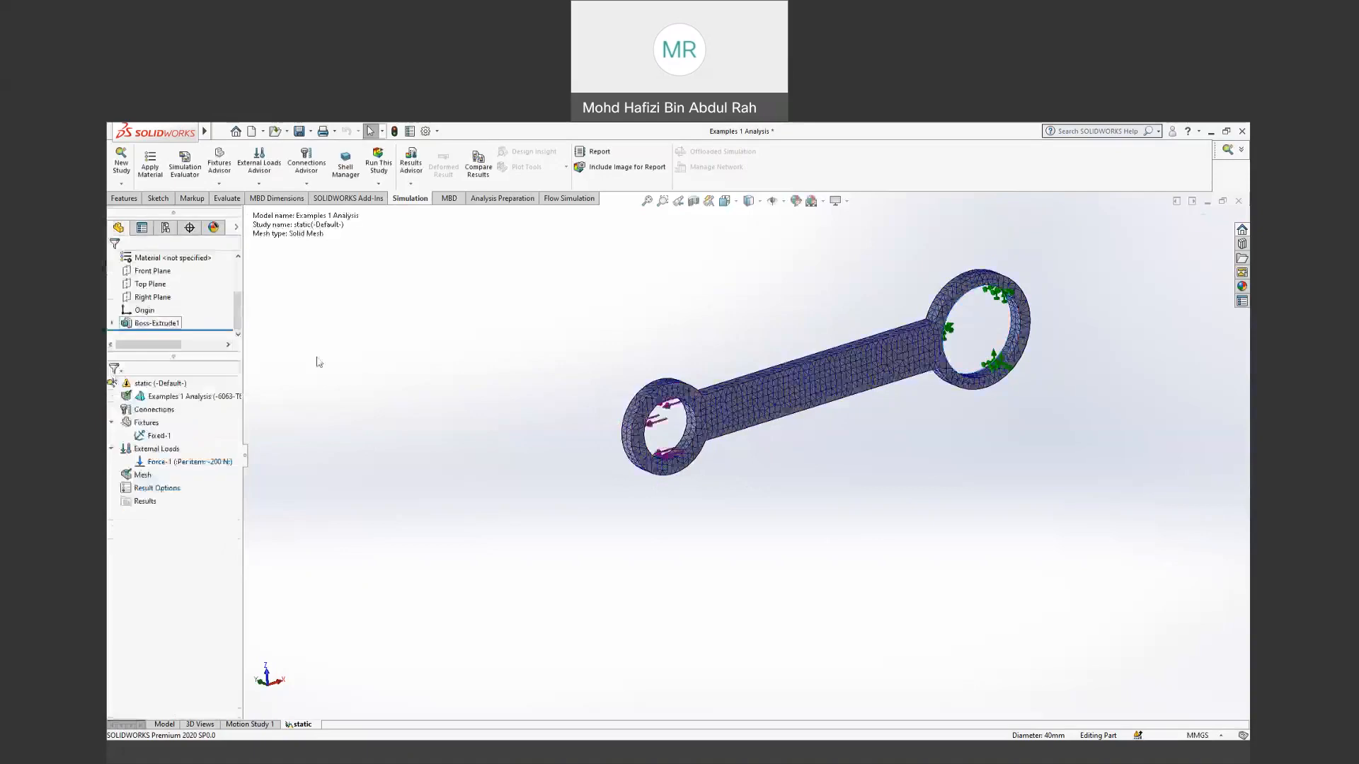
Step: Run the static study with the fixed larger ring and examine the deformed von Mises stress plot from different angles
{"action": "left_click", "coordinate": [380, 157]}
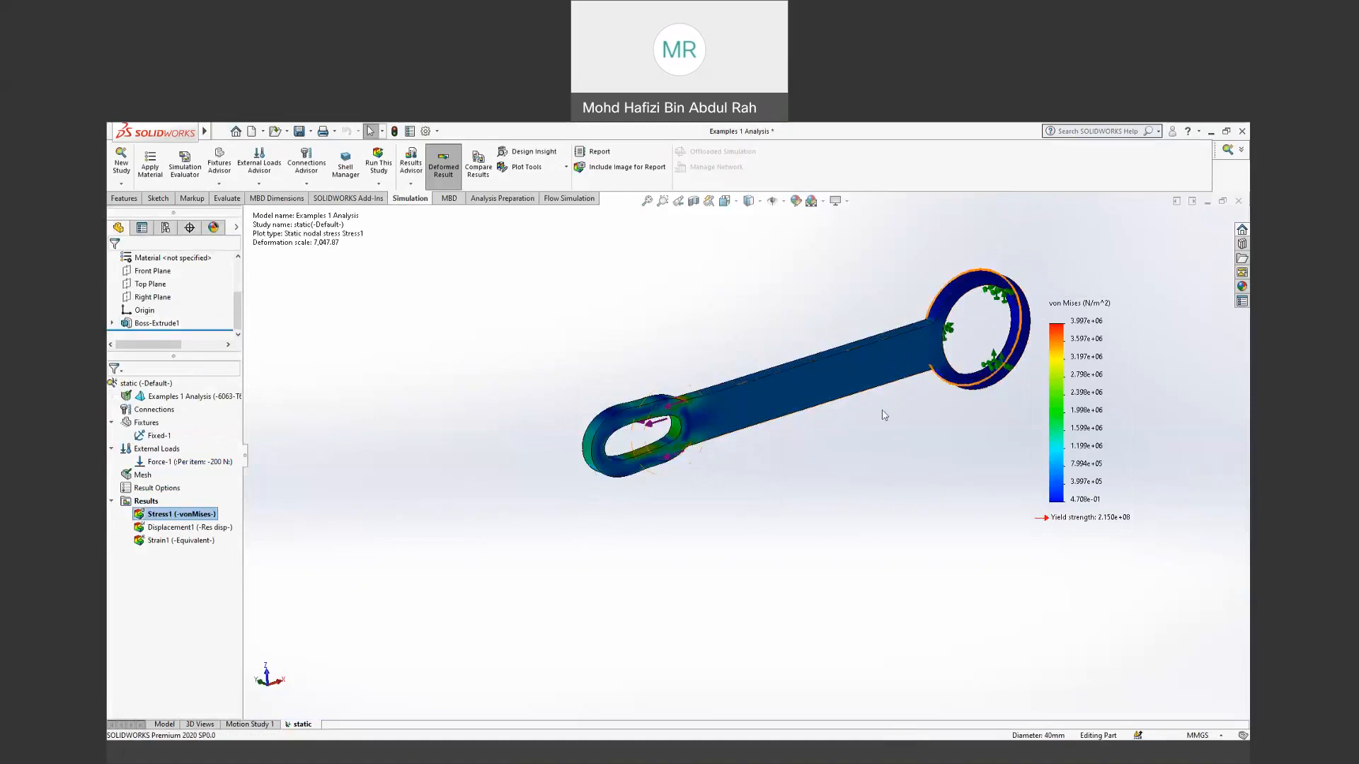
{"action": "middle_click_drag", "start_coordinate": [913, 464], "coordinate": [786, 453]}
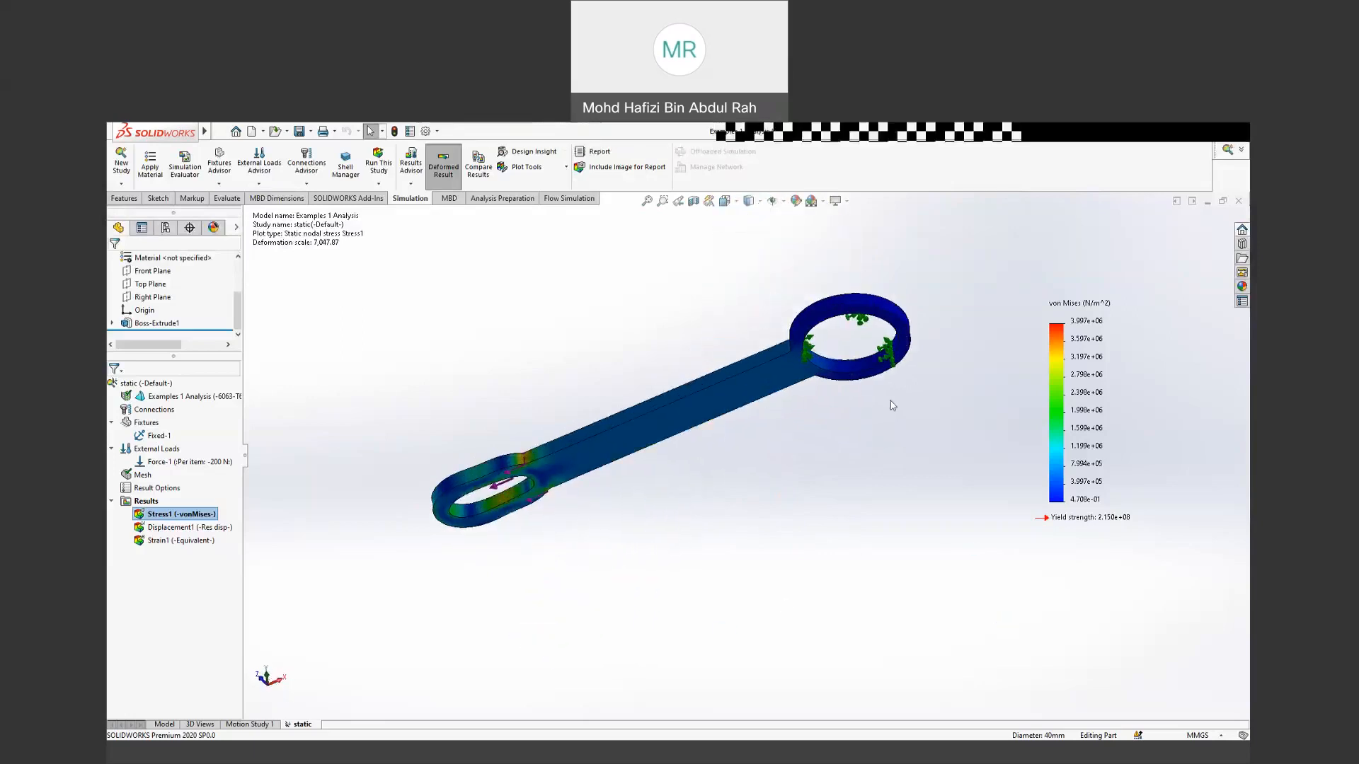
{"action": "middle_click_drag", "start_coordinate": [558, 458], "coordinate": [640, 537]}
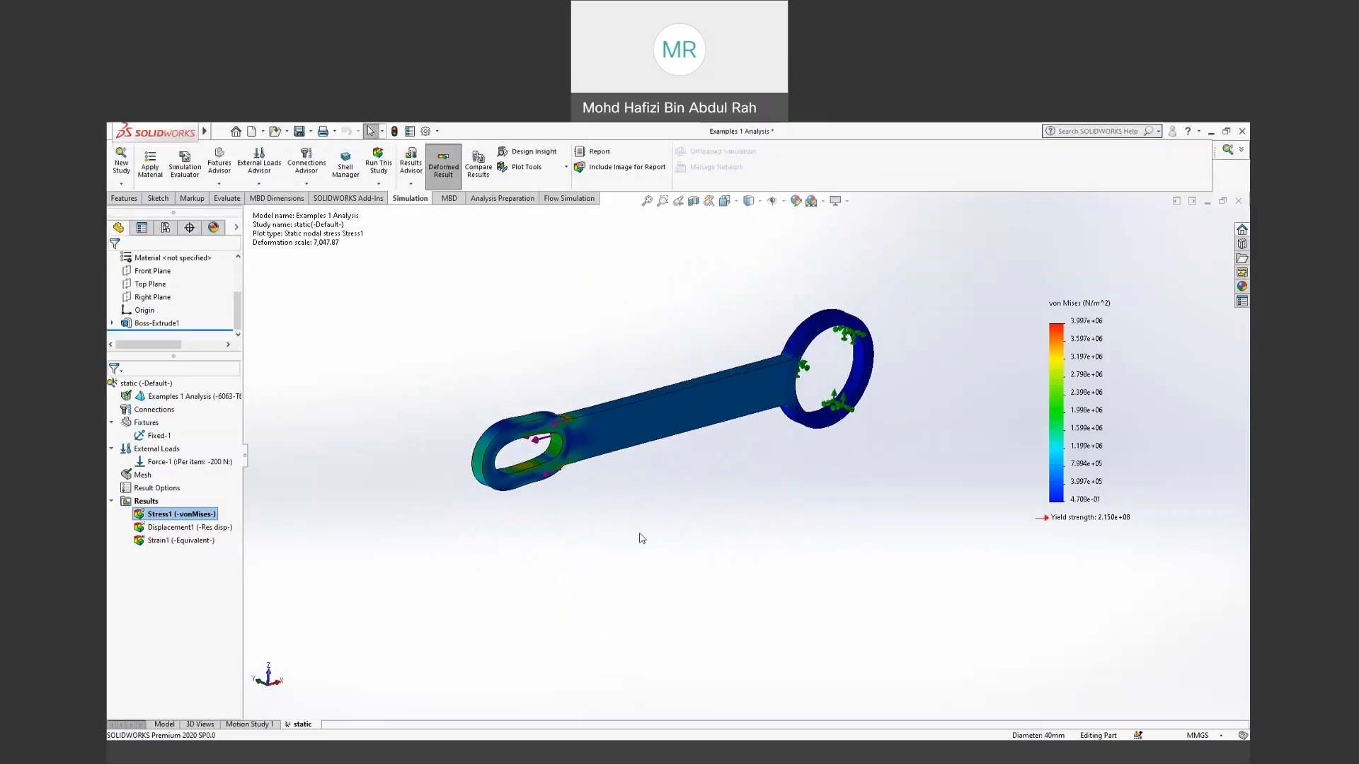
Step: Play the deformation animation of the von Mises stress plot and close it
{"action": "right_click", "coordinate": [193, 517]}
{"action": "left_click", "coordinate": [237, 328]}
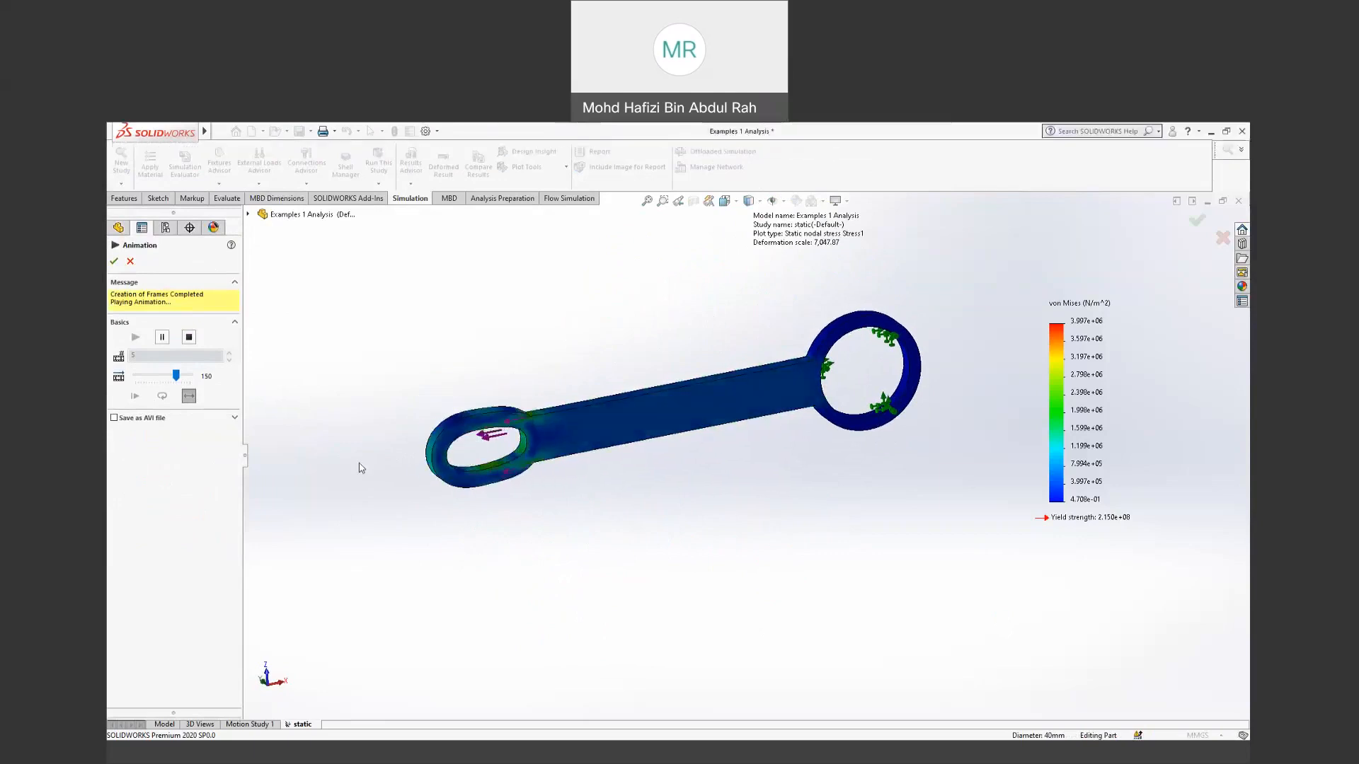
{"action": "left_click", "coordinate": [114, 262]}
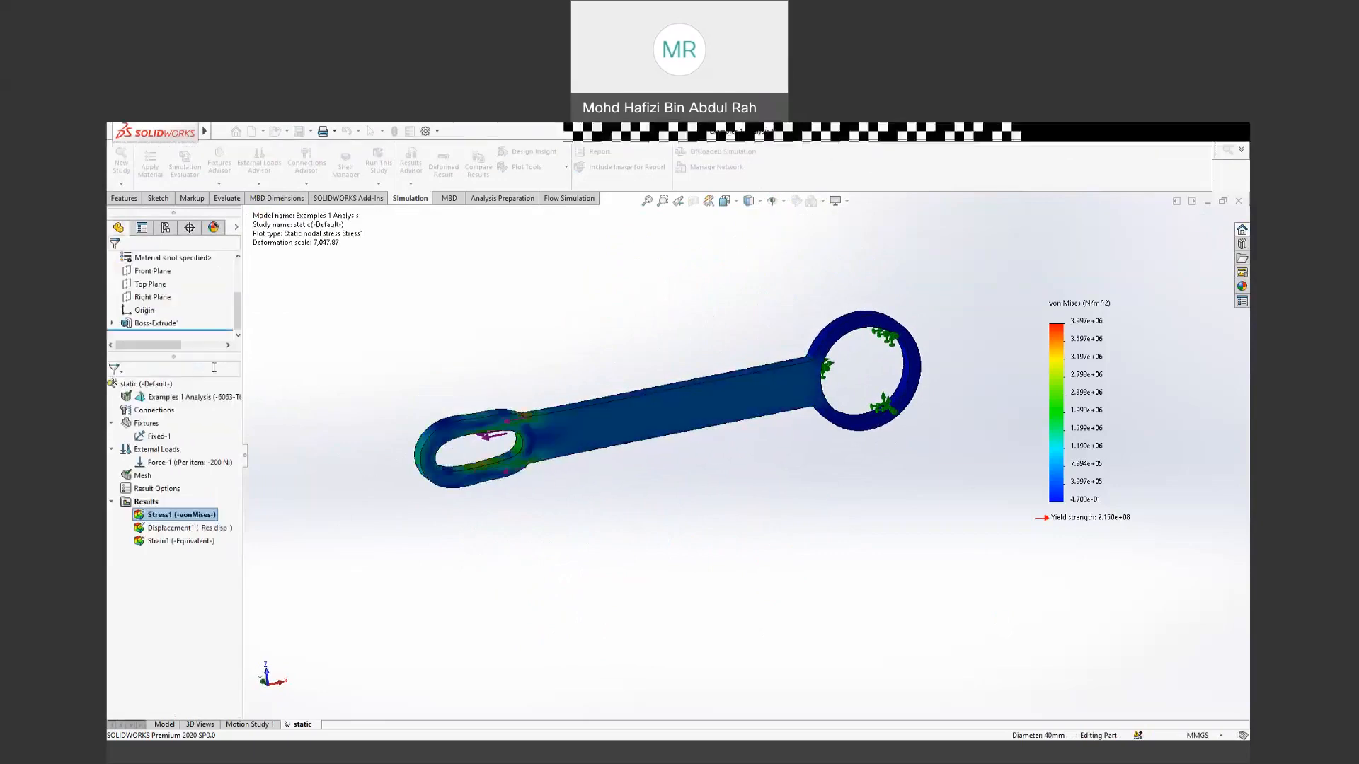
Step: Show the maximum value annotation on the von Mises stress plot through its chart options
{"action": "right_click", "coordinate": [188, 519]}
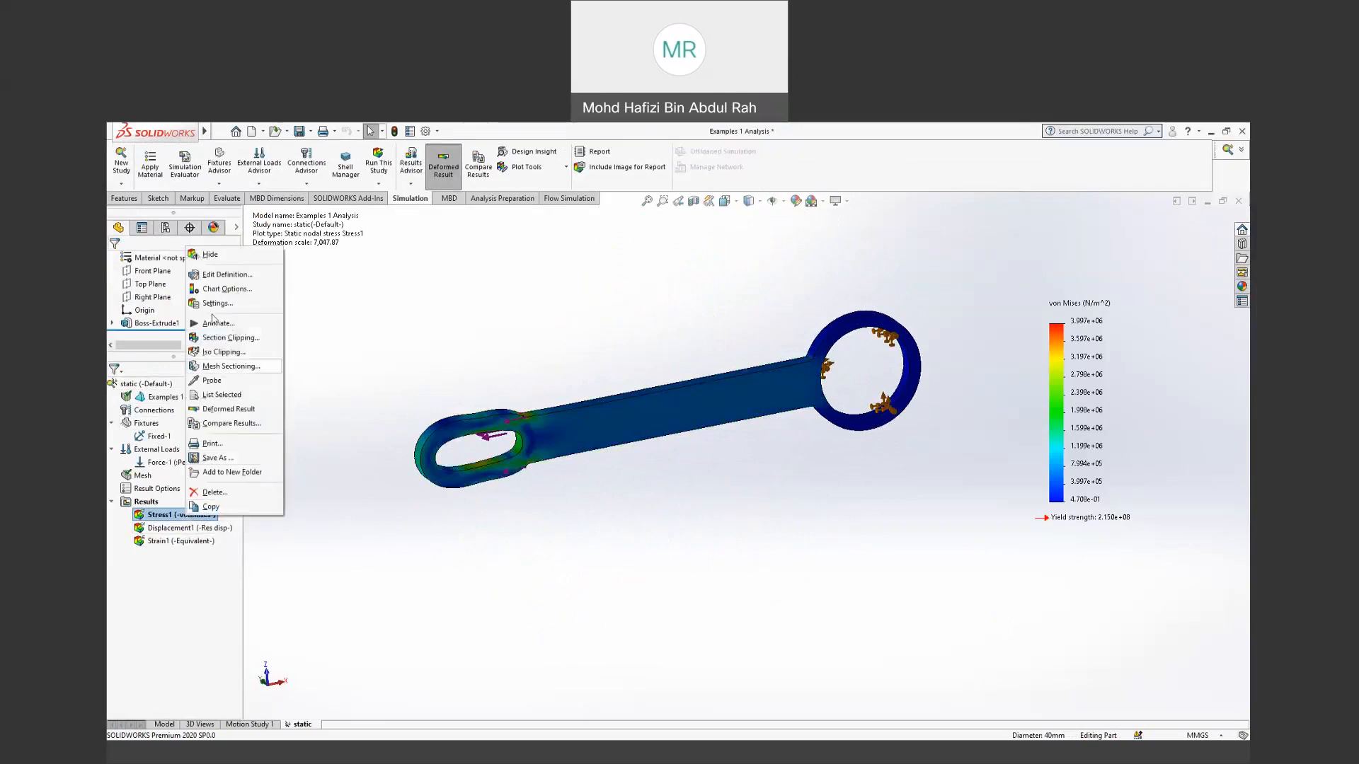
{"action": "left_click", "coordinate": [223, 289]}
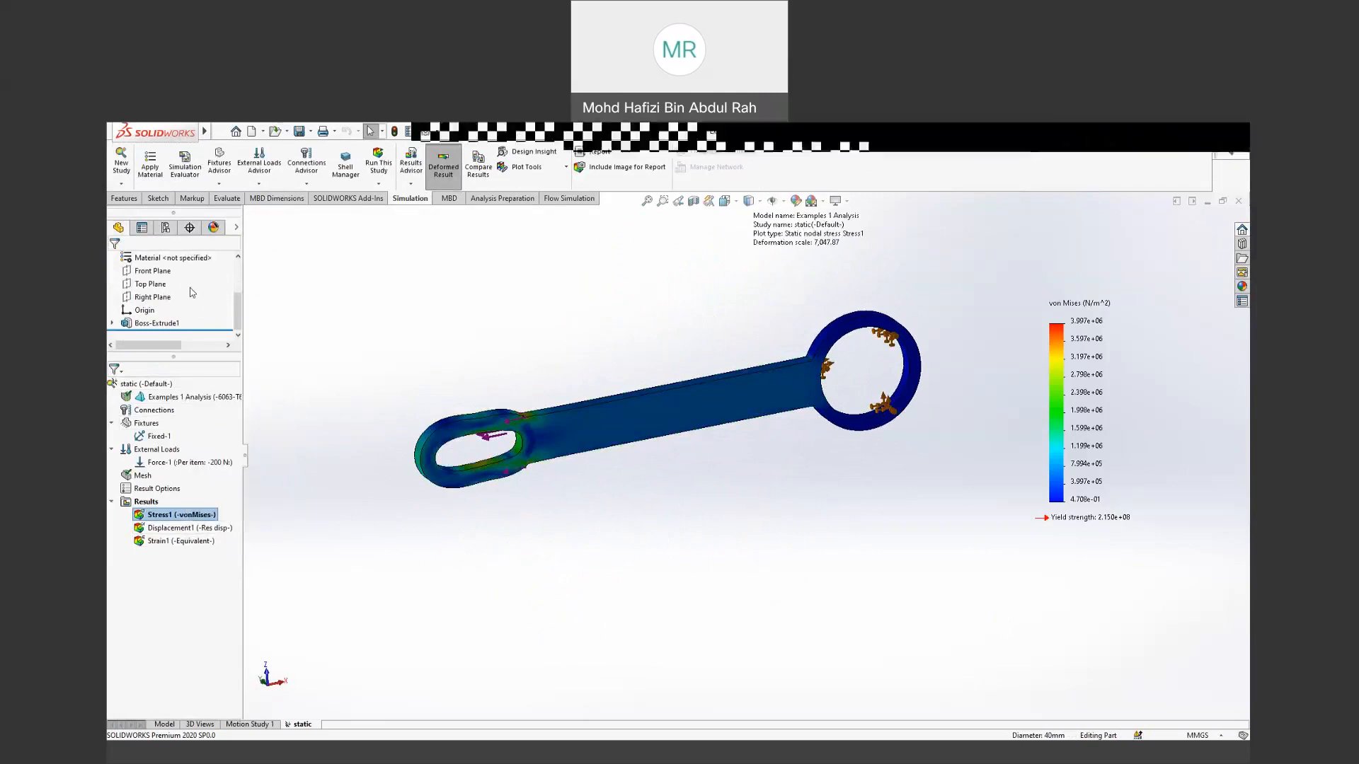
{"action": "left_click", "coordinate": [132, 335]}
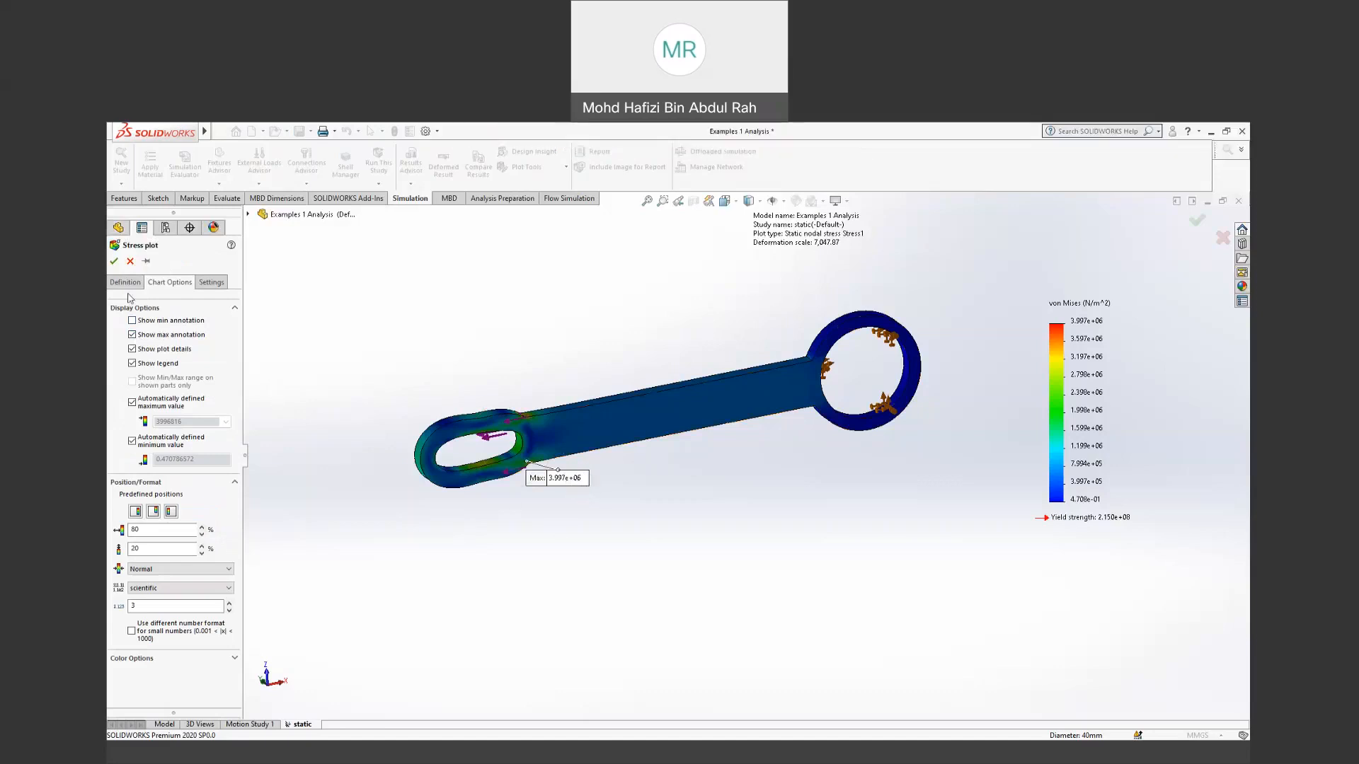
{"action": "left_click", "coordinate": [114, 262]}
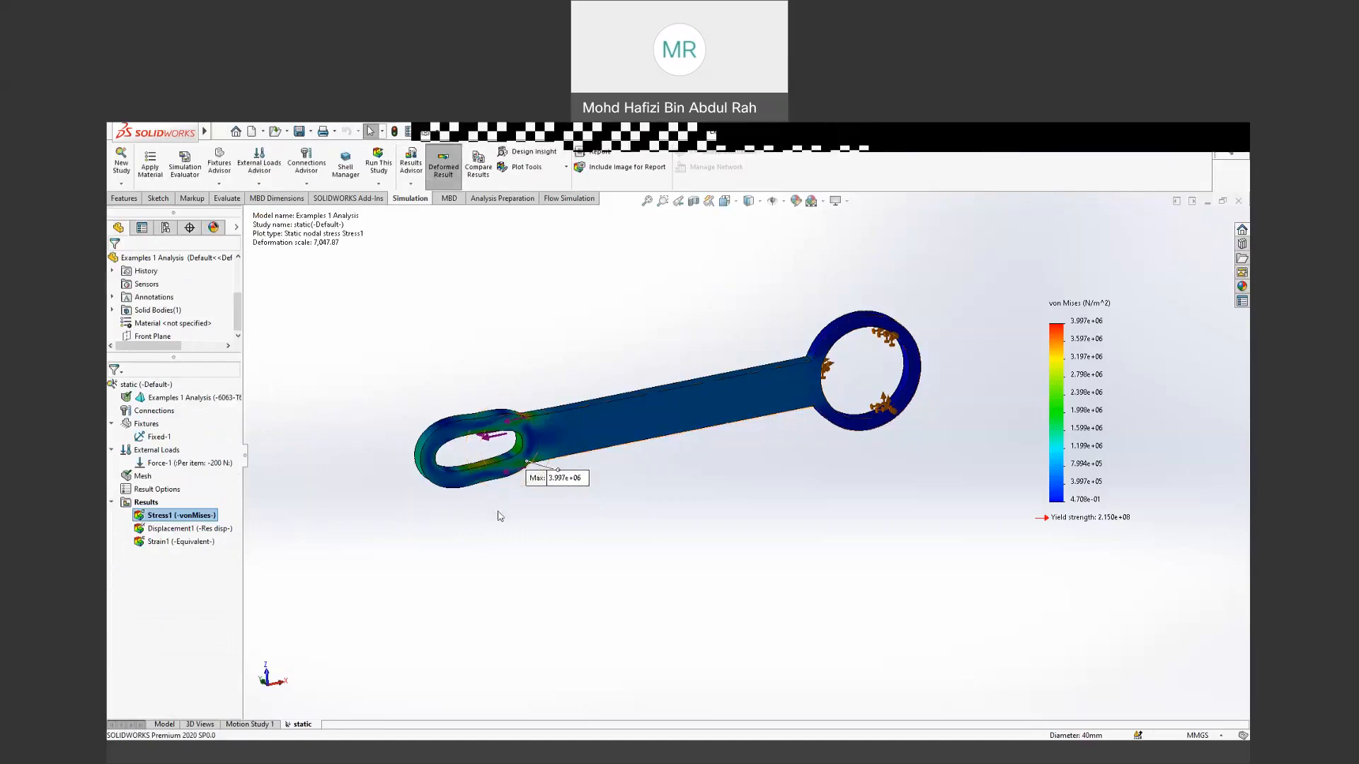
Step: Edit the force load on the smaller ring's inner face and set it to -500 N along the selected edge
{"action": "left_click", "coordinate": [180, 528]}
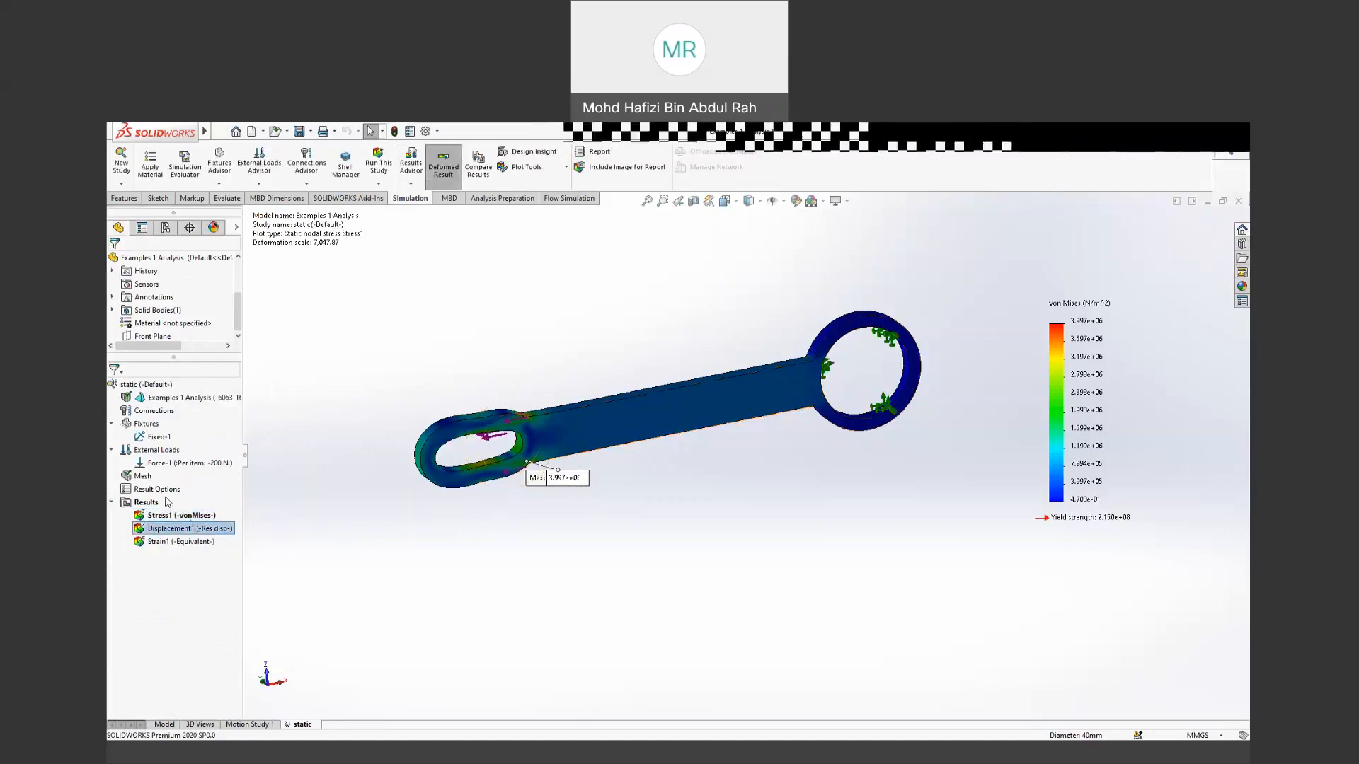
{"action": "right_click", "coordinate": [167, 464]}
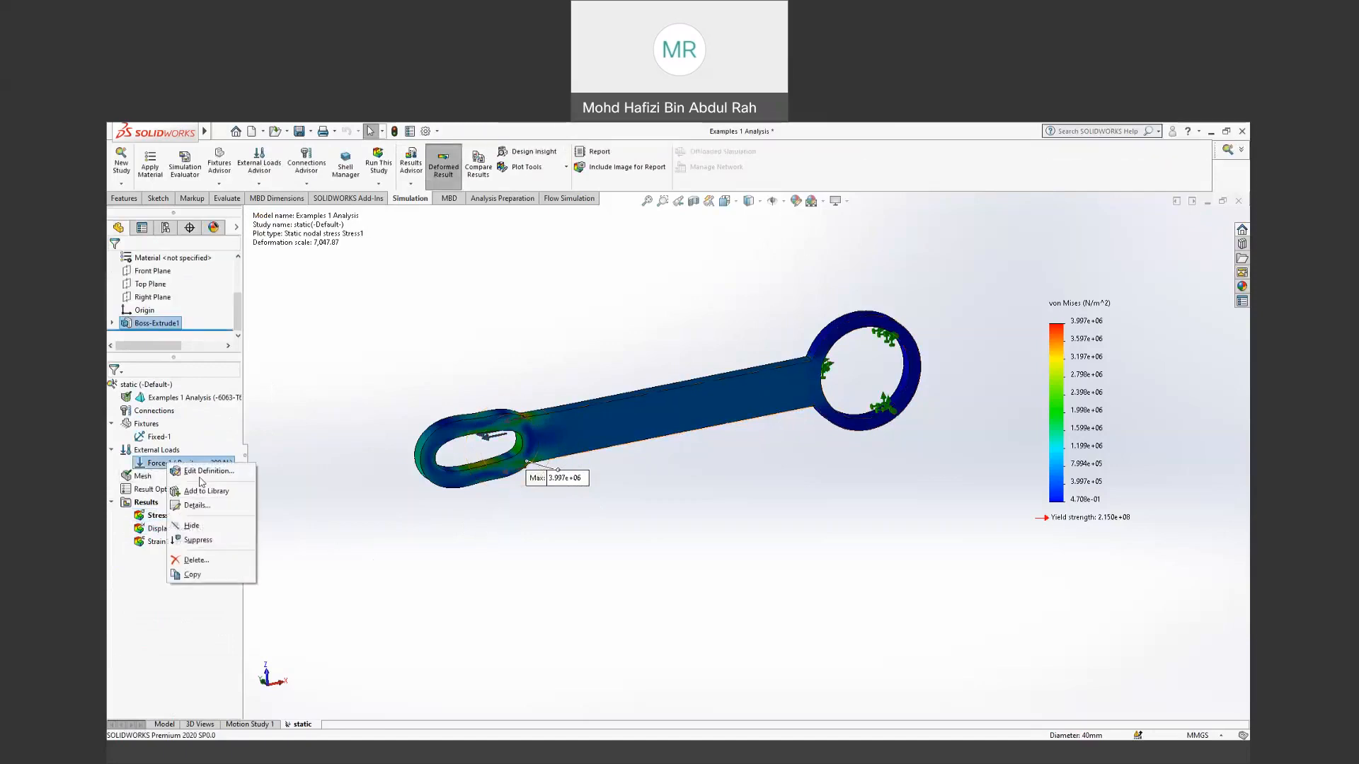
{"action": "left_click", "coordinate": [205, 472]}
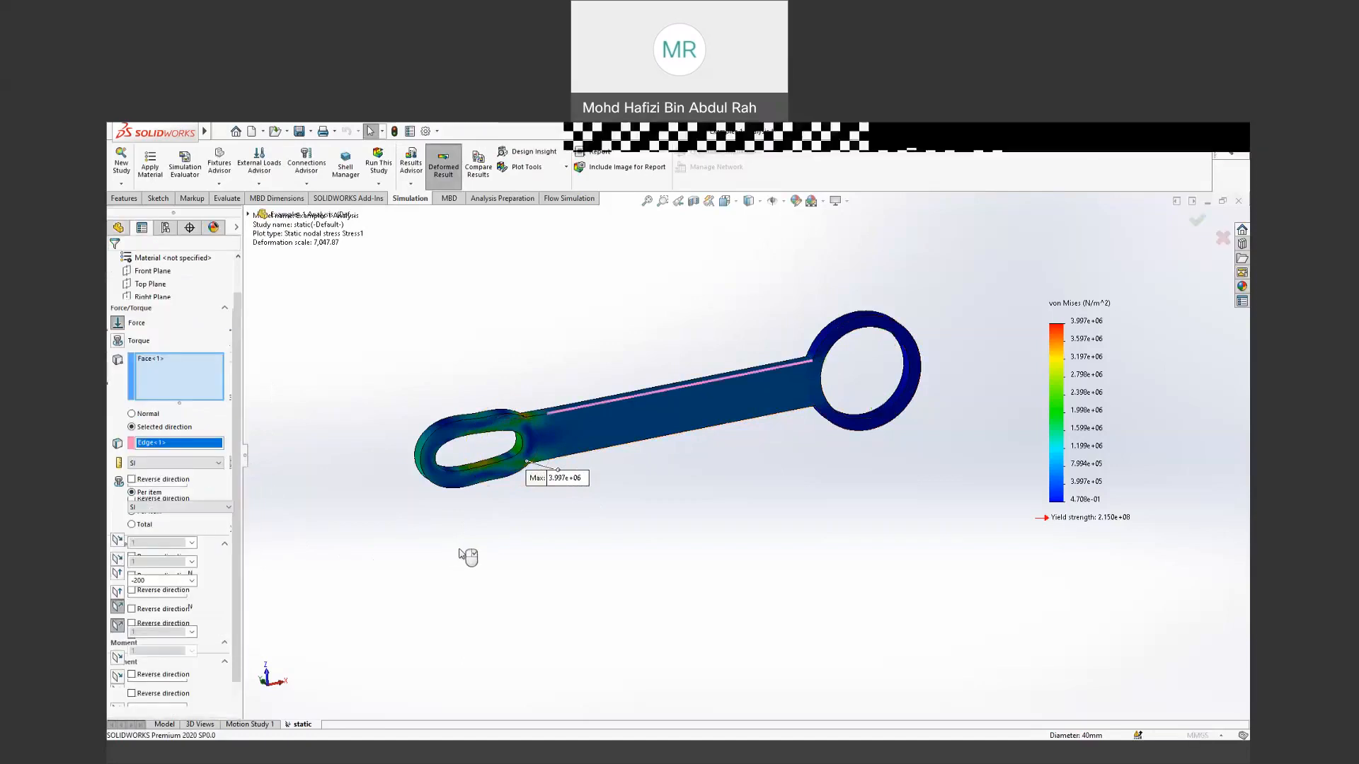
{"action": "left_click", "coordinate": [150, 543]}
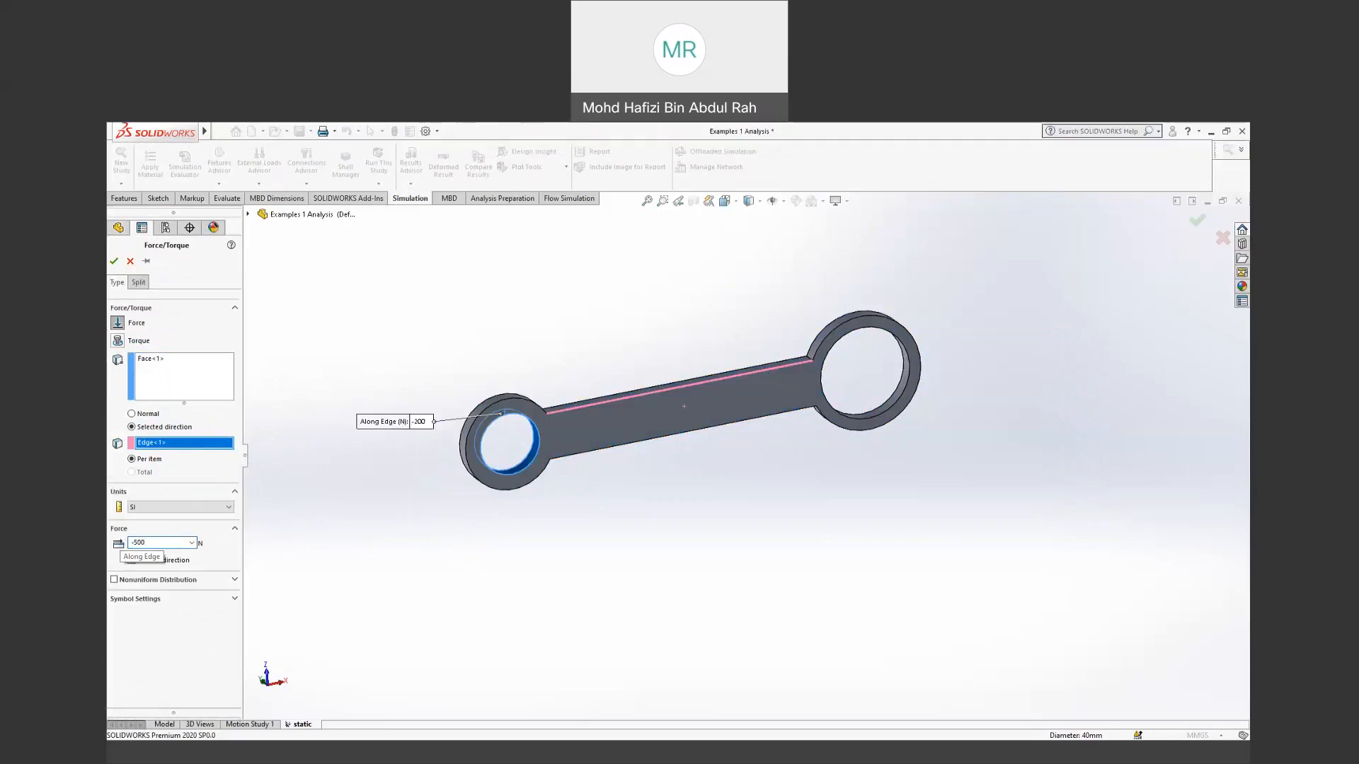
{"action": "left_click", "coordinate": [116, 264]}
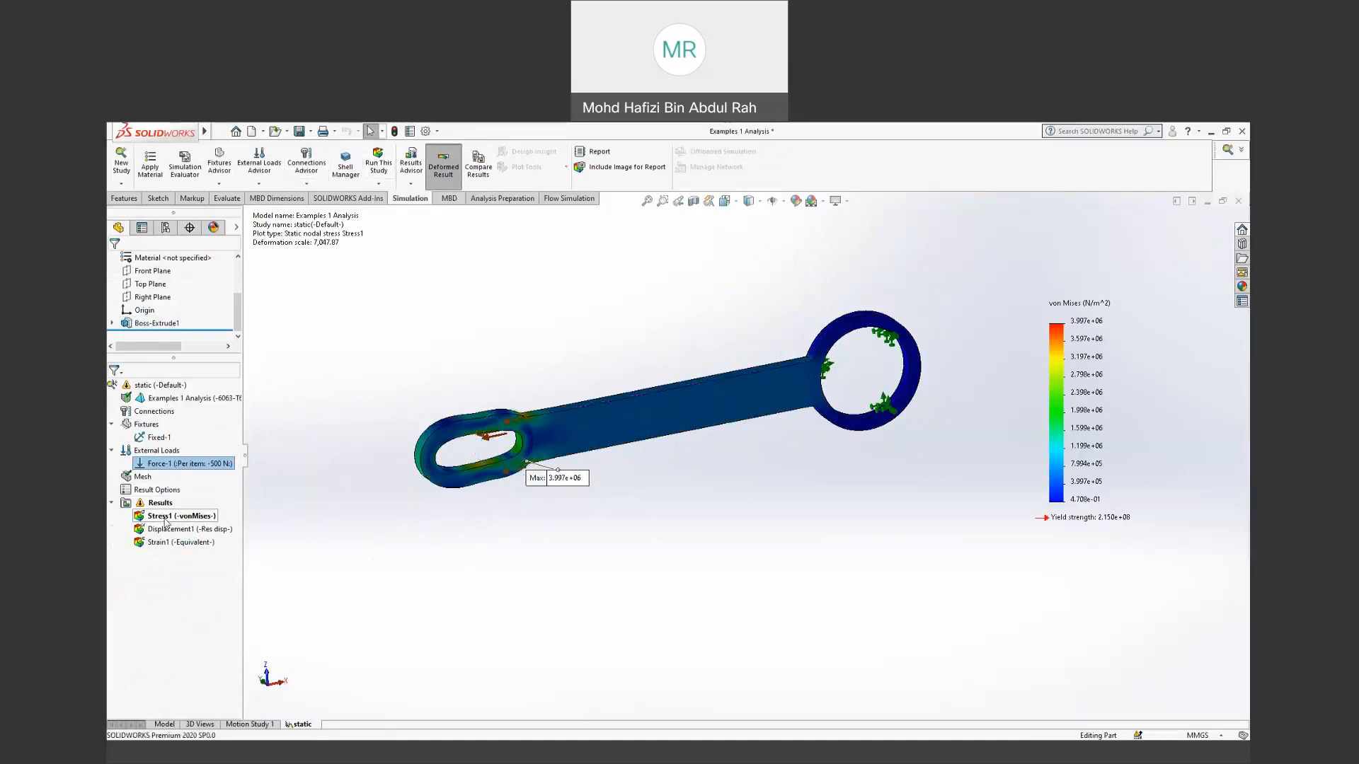
Step: Rerun the static study with the revised load and examine where the maximum von Mises stress occurs around the smaller ring
{"action": "right_click", "coordinate": [167, 505]}
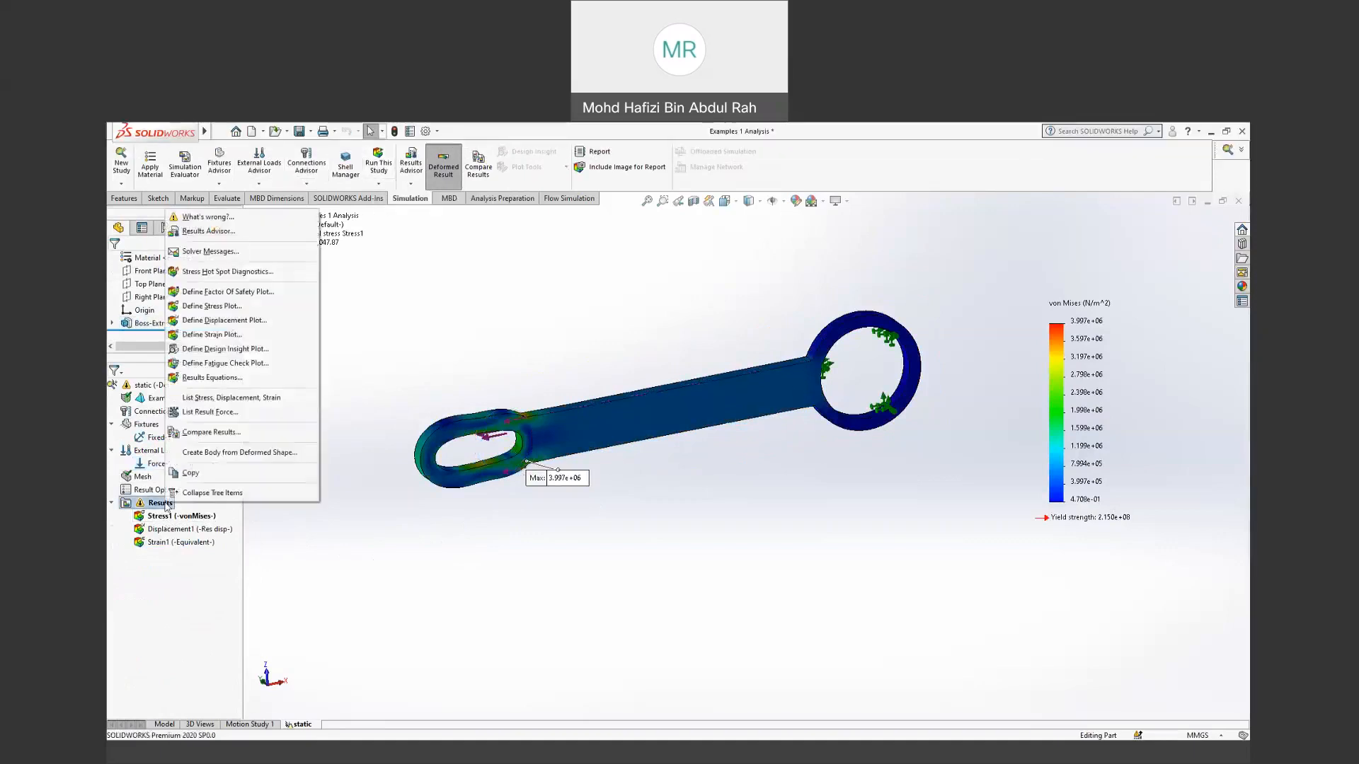
{"action": "left_click", "coordinate": [427, 293]}
{"action": "left_click", "coordinate": [378, 169]}
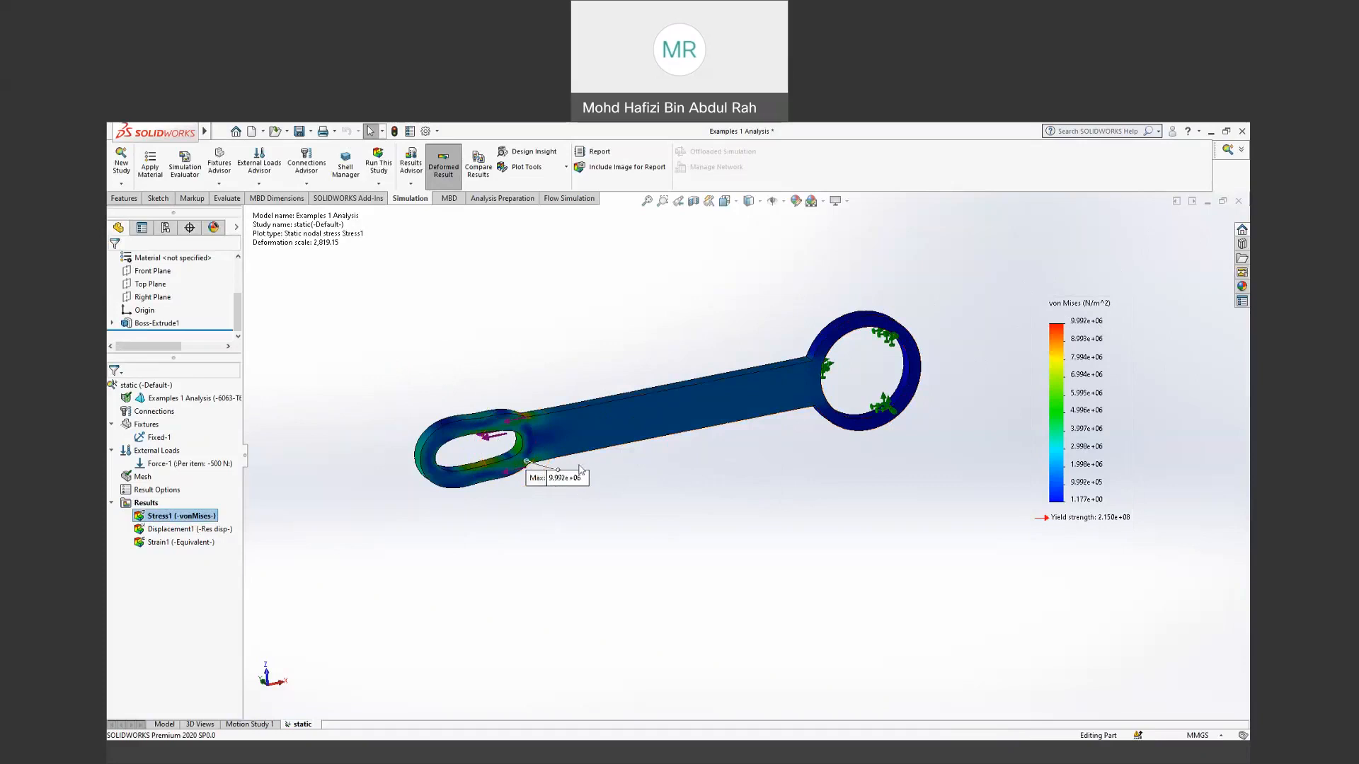
{"action": "middle_click_drag", "start_coordinate": [517, 477], "coordinate": [795, 401]}
{"action": "middle_click_drag", "start_coordinate": [914, 453], "coordinate": [522, 501]}
{"action": "scroll", "coordinate": [630, 423], "scroll_direction": "down", "scroll_amount": 8}
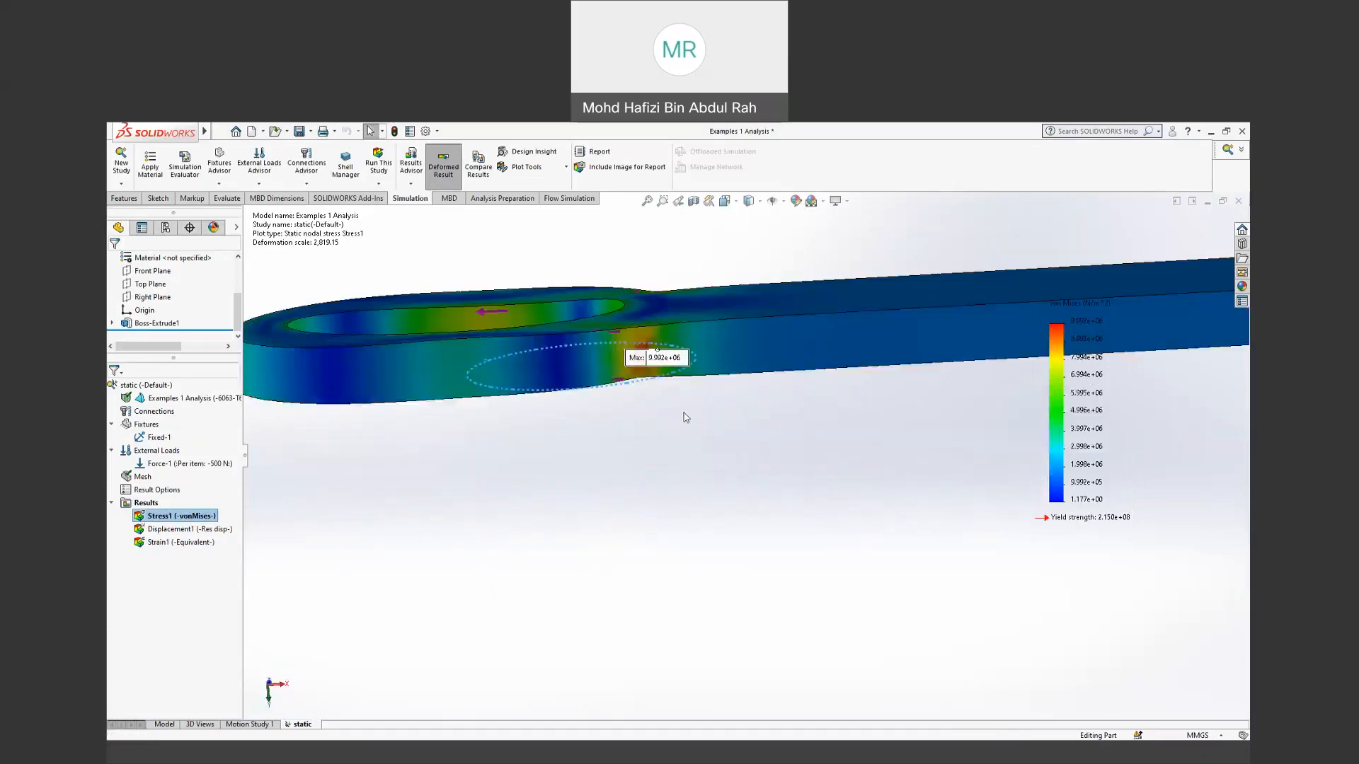
{"action": "scroll", "coordinate": [616, 394], "scroll_direction": "up", "scroll_amount": 7}
{"action": "middle_click_drag", "start_coordinate": [719, 589], "coordinate": [704, 542]}
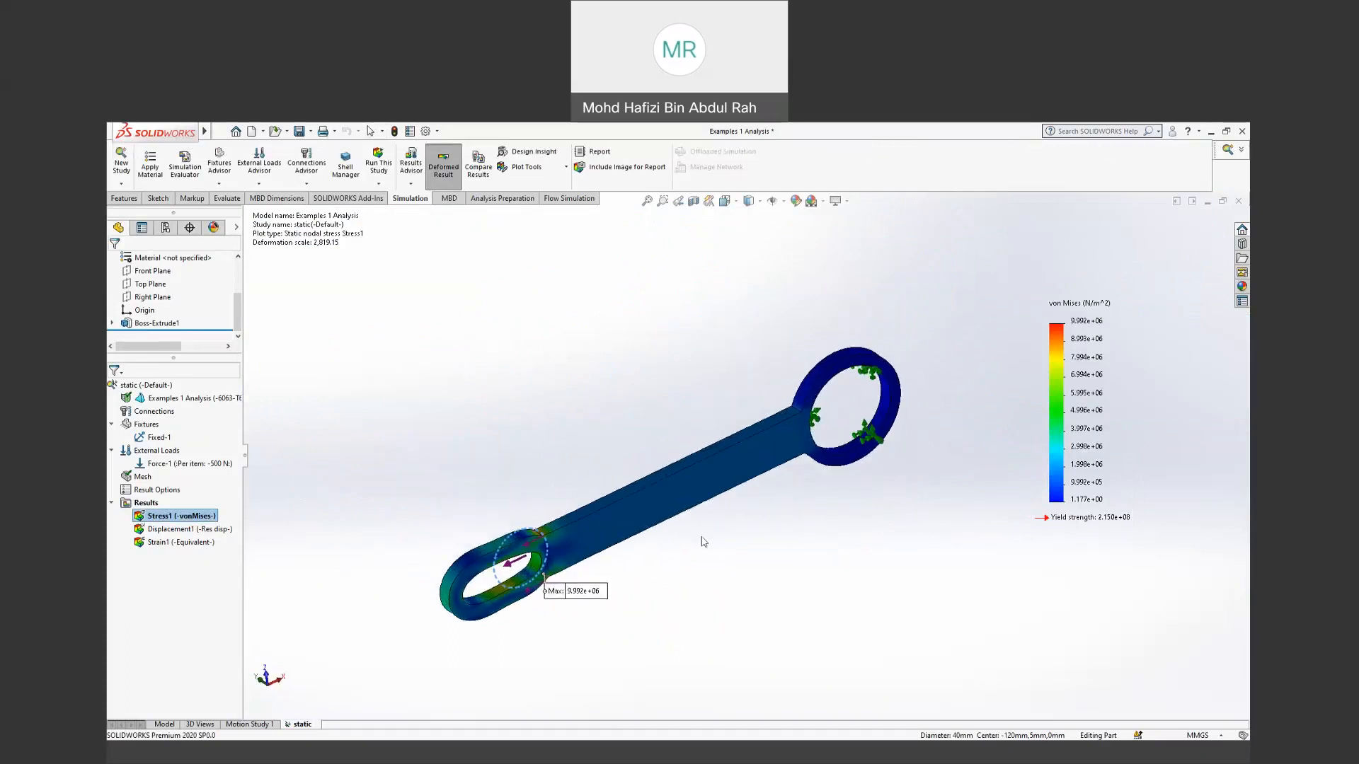
Step: Display the resultant displacement plot and show its maximum value annotation through the chart options
{"action": "left_click", "coordinate": [166, 531]}
{"action": "right_click", "coordinate": [166, 531]}
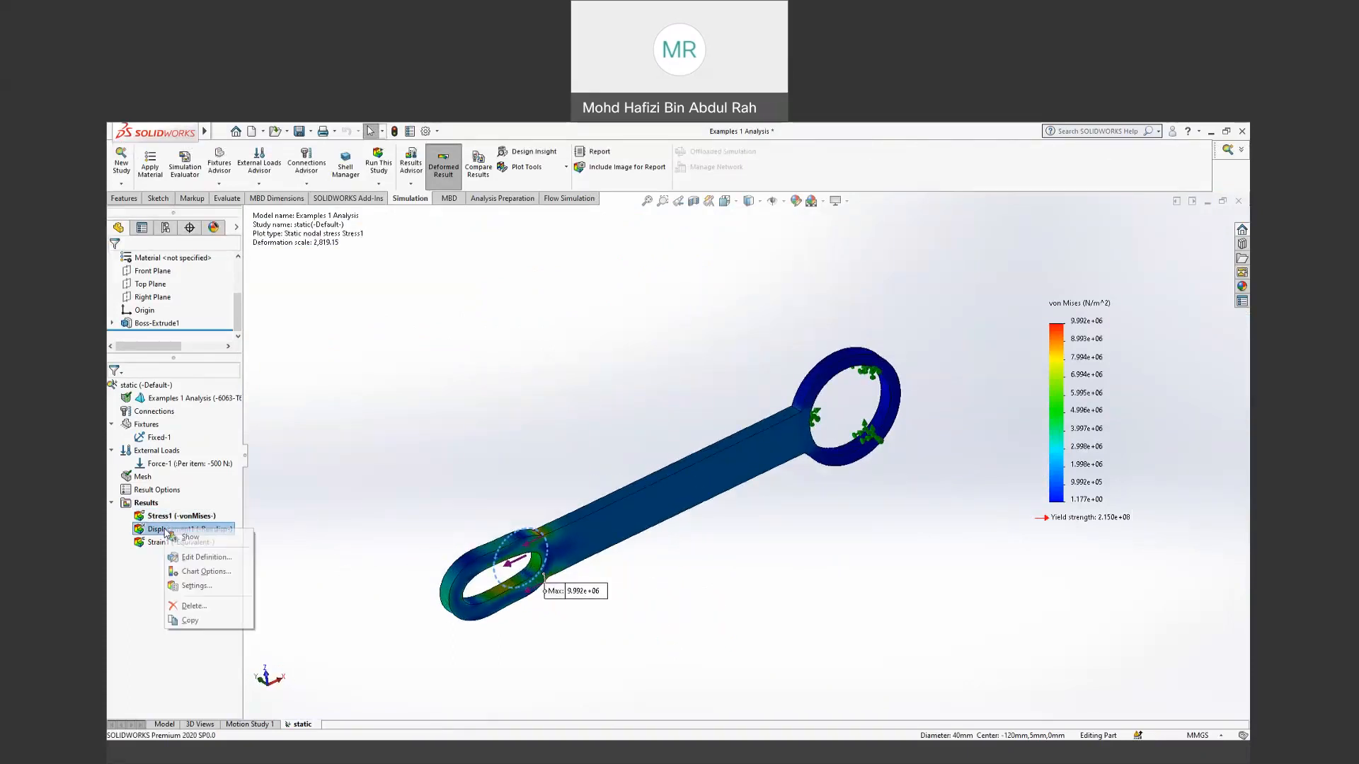
{"action": "left_click", "coordinate": [180, 536]}
{"action": "middle_click_drag", "start_coordinate": [499, 664], "coordinate": [404, 604]}
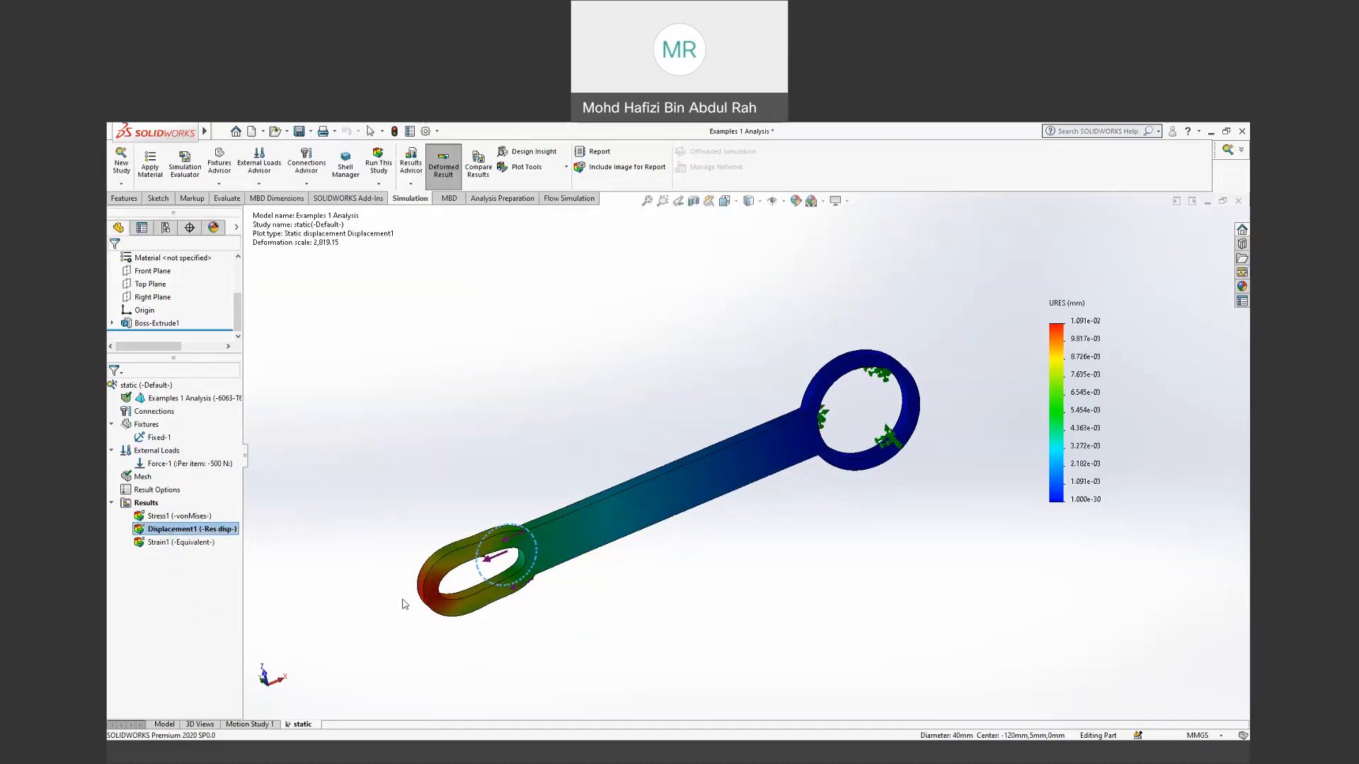
{"action": "right_click", "coordinate": [197, 530]}
{"action": "left_click", "coordinate": [227, 298]}
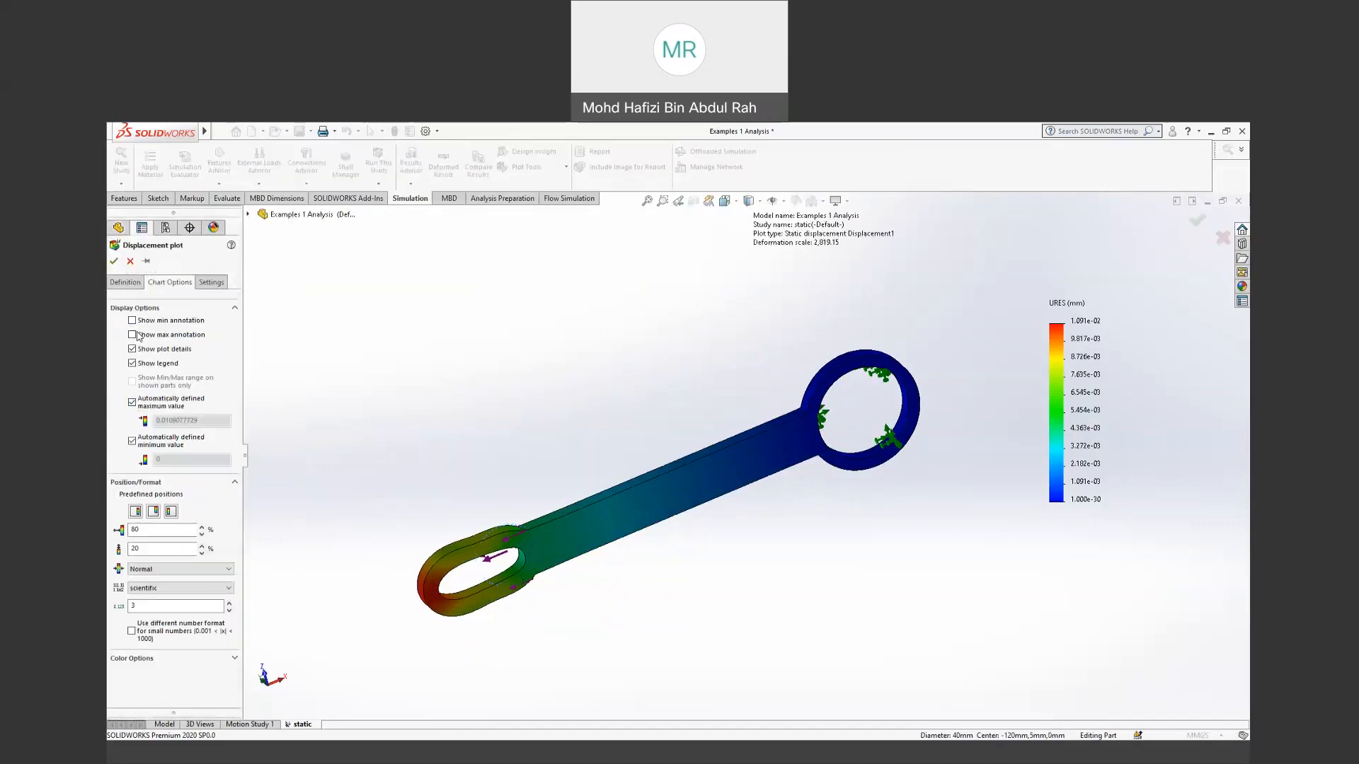
{"action": "left_click", "coordinate": [132, 335]}
{"action": "left_click", "coordinate": [114, 262]}
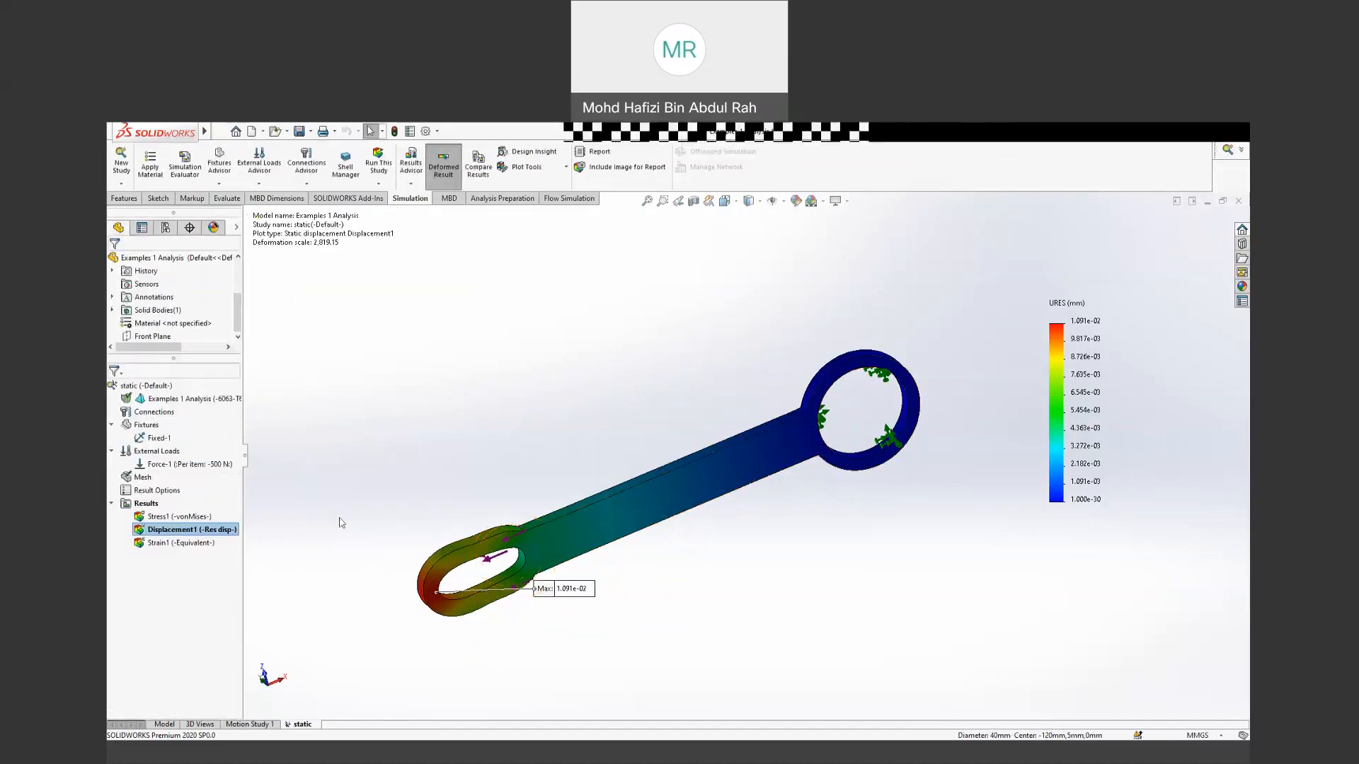
Step: View the equivalent strain plot and return to the von Mises stress plot
{"action": "right_click", "coordinate": [194, 542]}
{"action": "left_click", "coordinate": [218, 549]}
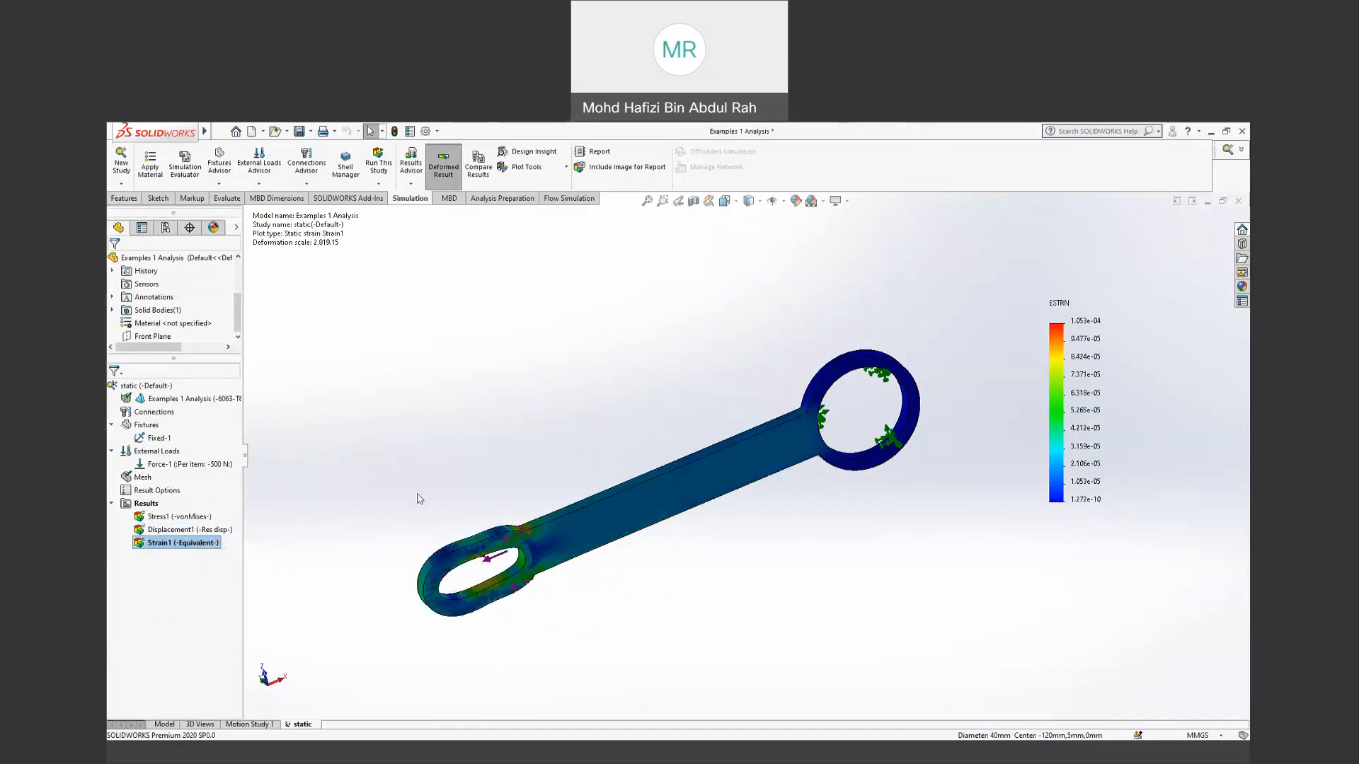
{"action": "left_click", "coordinate": [181, 517]}
{"action": "right_click", "coordinate": [182, 518]}
{"action": "left_click", "coordinate": [212, 527]}
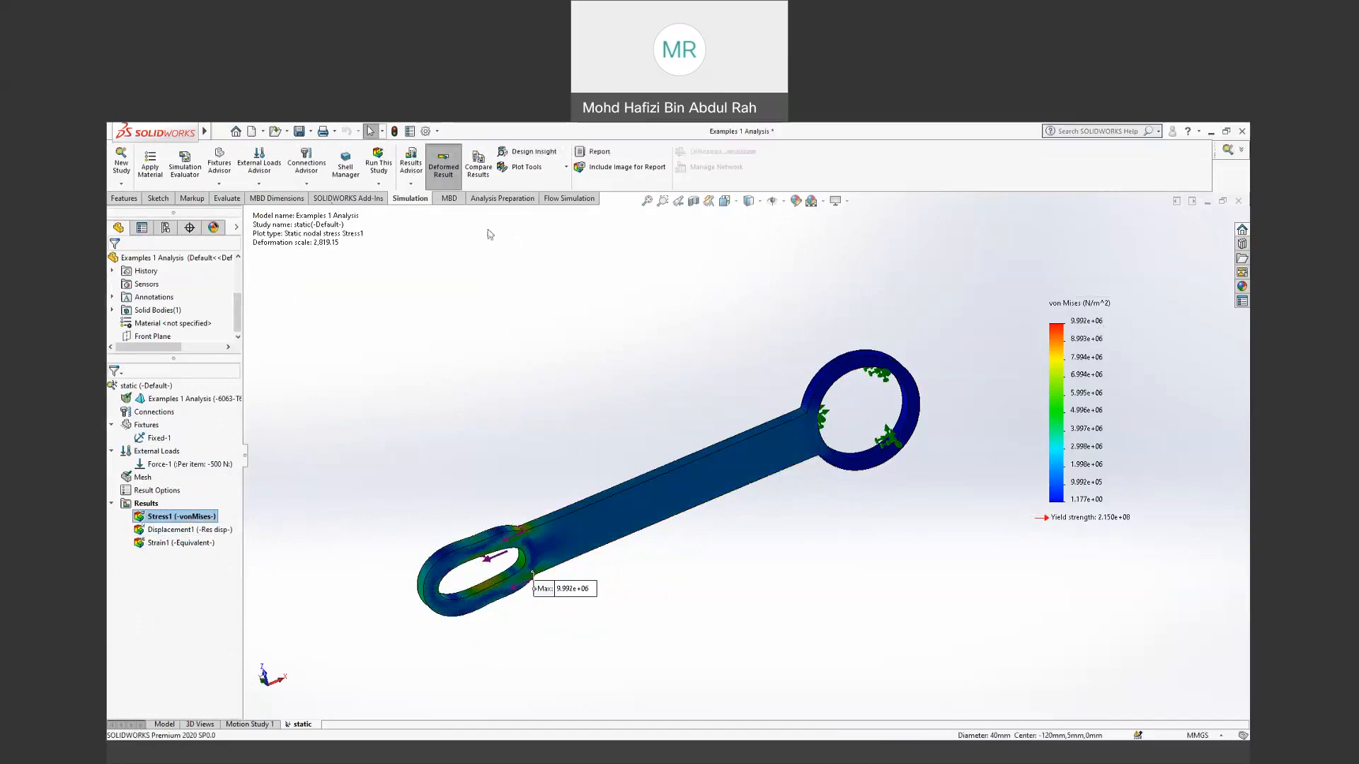
Step: Check the yield strength in the part's 6063-T6 material properties against the stress legend, and close the material window
{"action": "right_click", "coordinate": [199, 401]}
{"action": "left_click", "coordinate": [540, 538]}
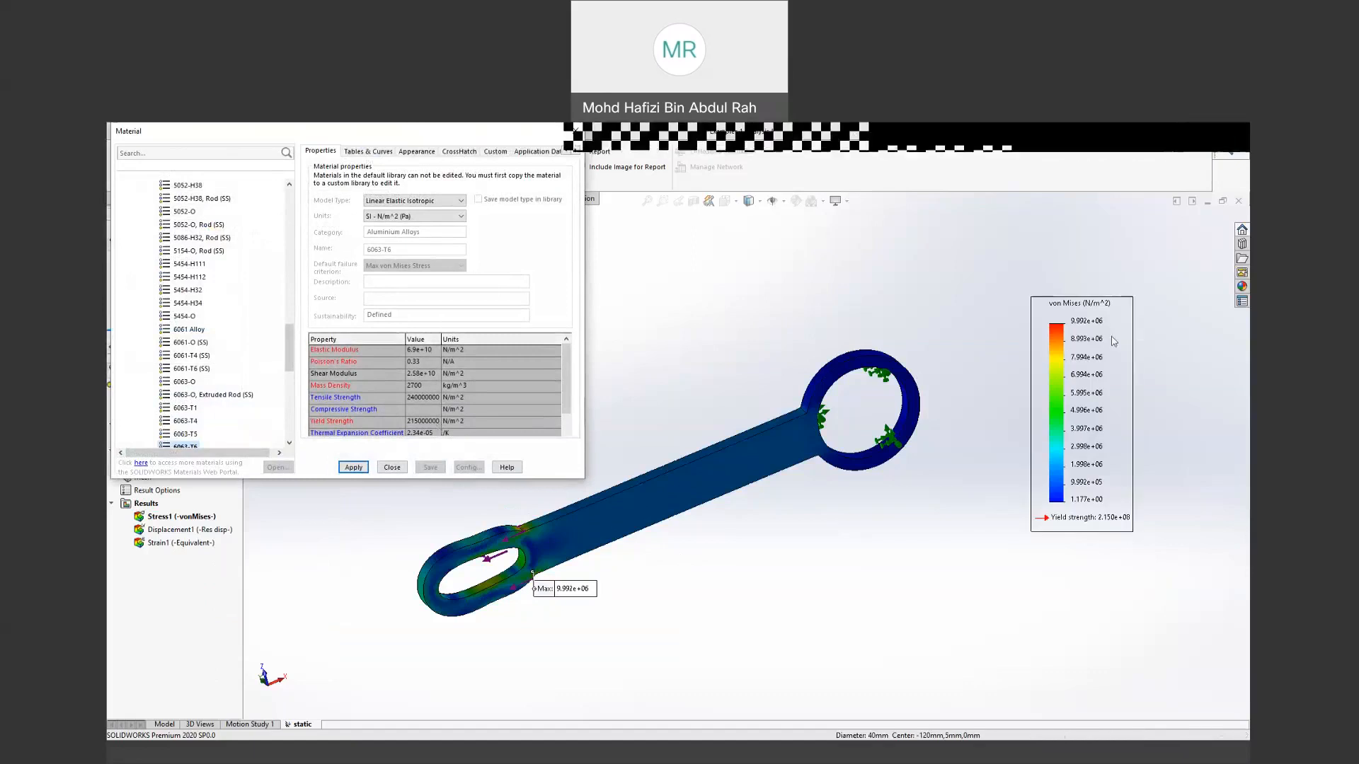
{"action": "left_click", "coordinate": [392, 467]}
{"action": "middle_click_drag", "start_coordinate": [646, 391], "coordinate": [594, 628]}
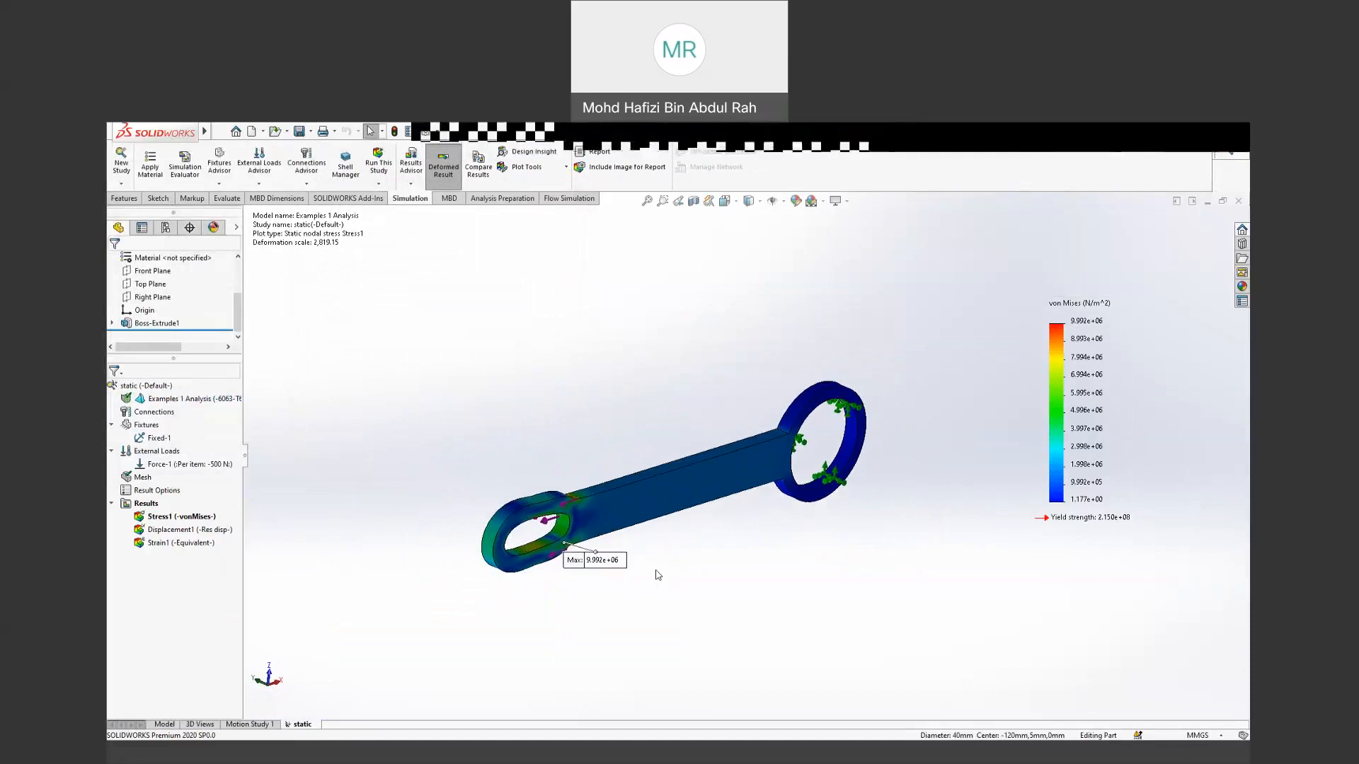